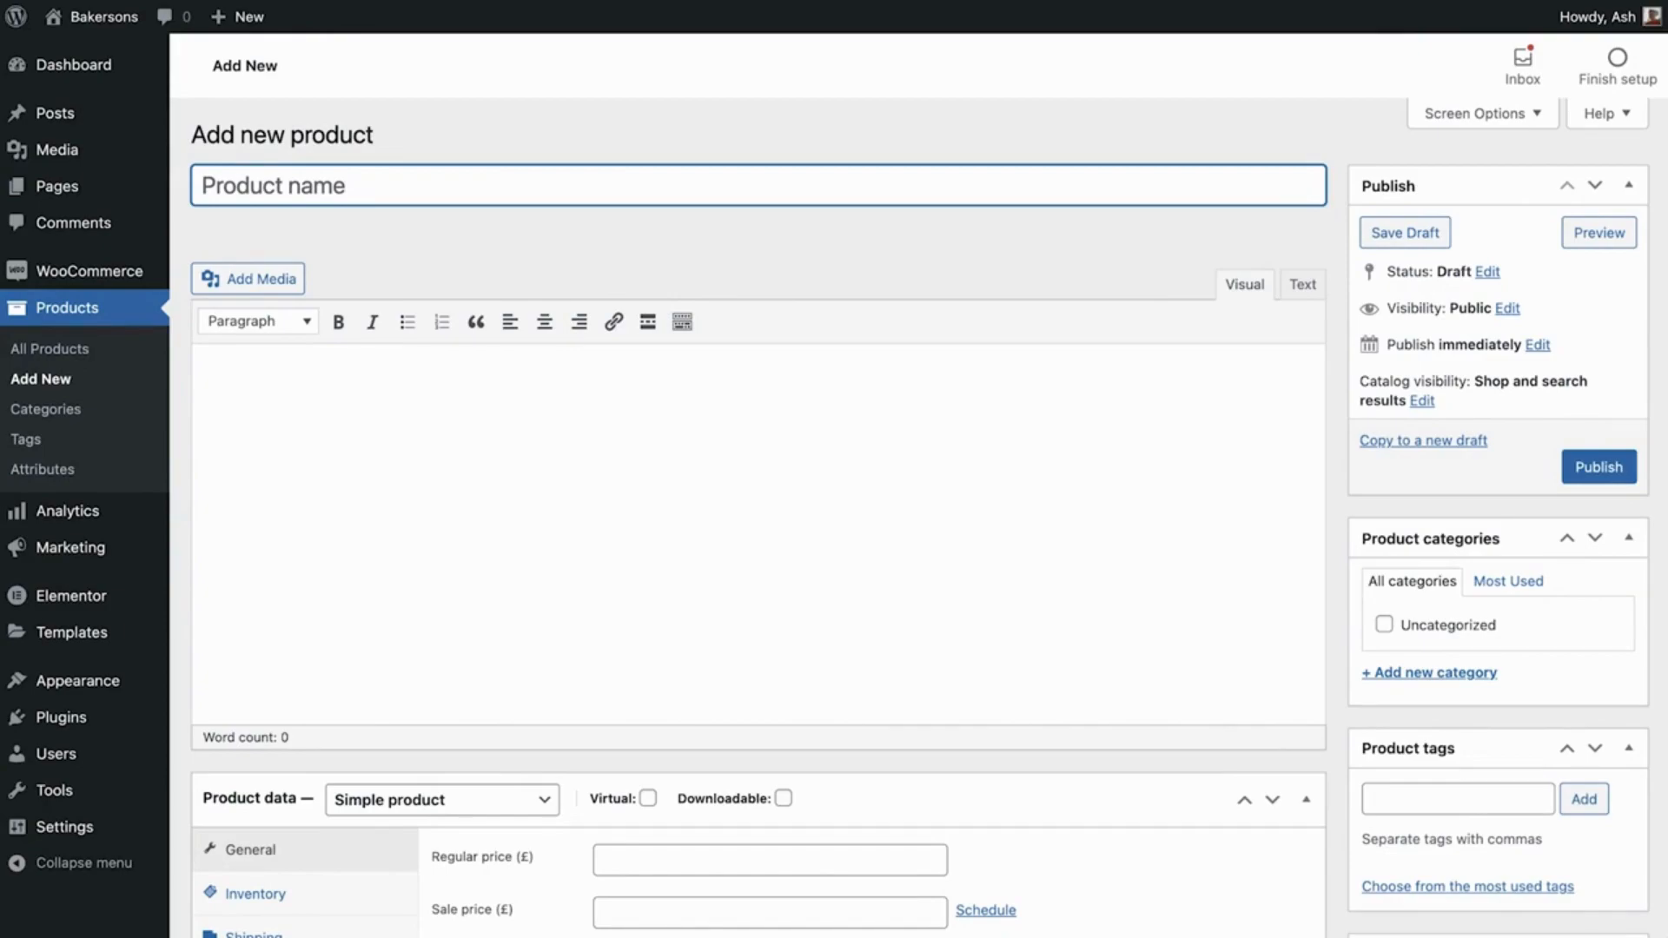
Step: Name the product French Baguette and enter the two-paragraph main description beginning "Baked in a steam oven, this traditional crusty golden brown bread"
text(French Baguette)
click(375, 251)
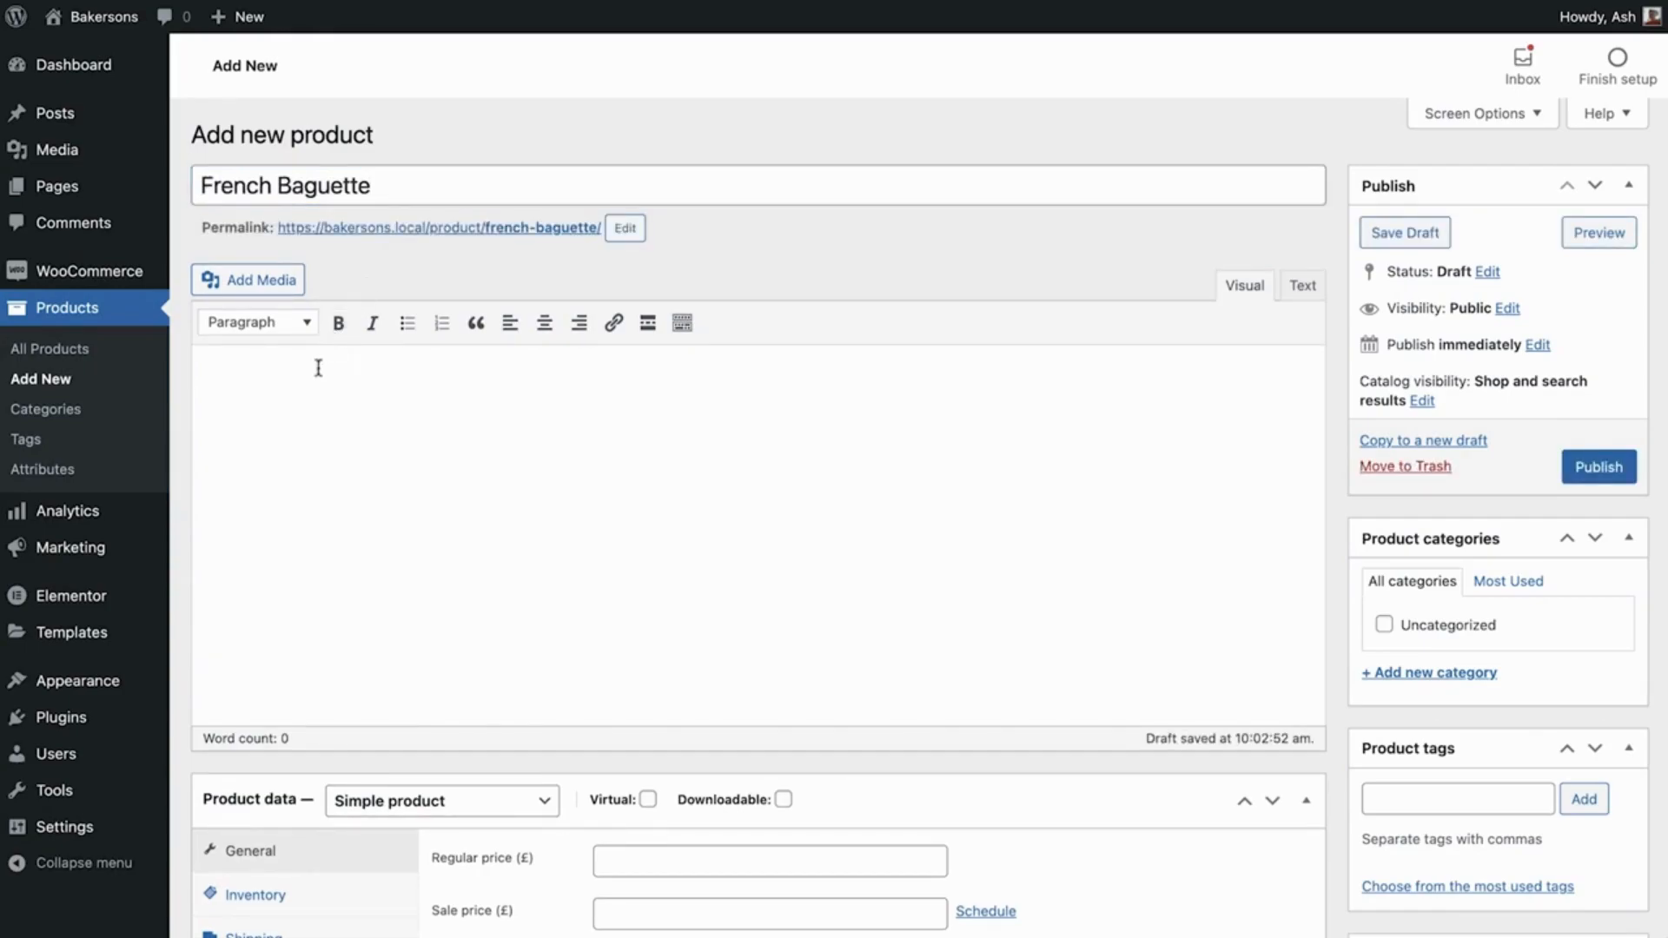
click(303, 399)
text(Baked in a steam oven, this traditional crusty golden brown bread is the perfect accompaniment to any meal. Or enjoy it as a snack, dipped in a little olive oil or soft cheese. Baguettes are best enjoyed within one day of purchase; or keep them fresh, wrapped tightly and stored in the freezer. Defrost at room temperature, and gently heat it in the oven, straight before serving.)
Step: Try bold formatting on the words "steam oven" in the main description and remove it again
drag(287, 387, 373, 389)
click(340, 332)
click(341, 333)
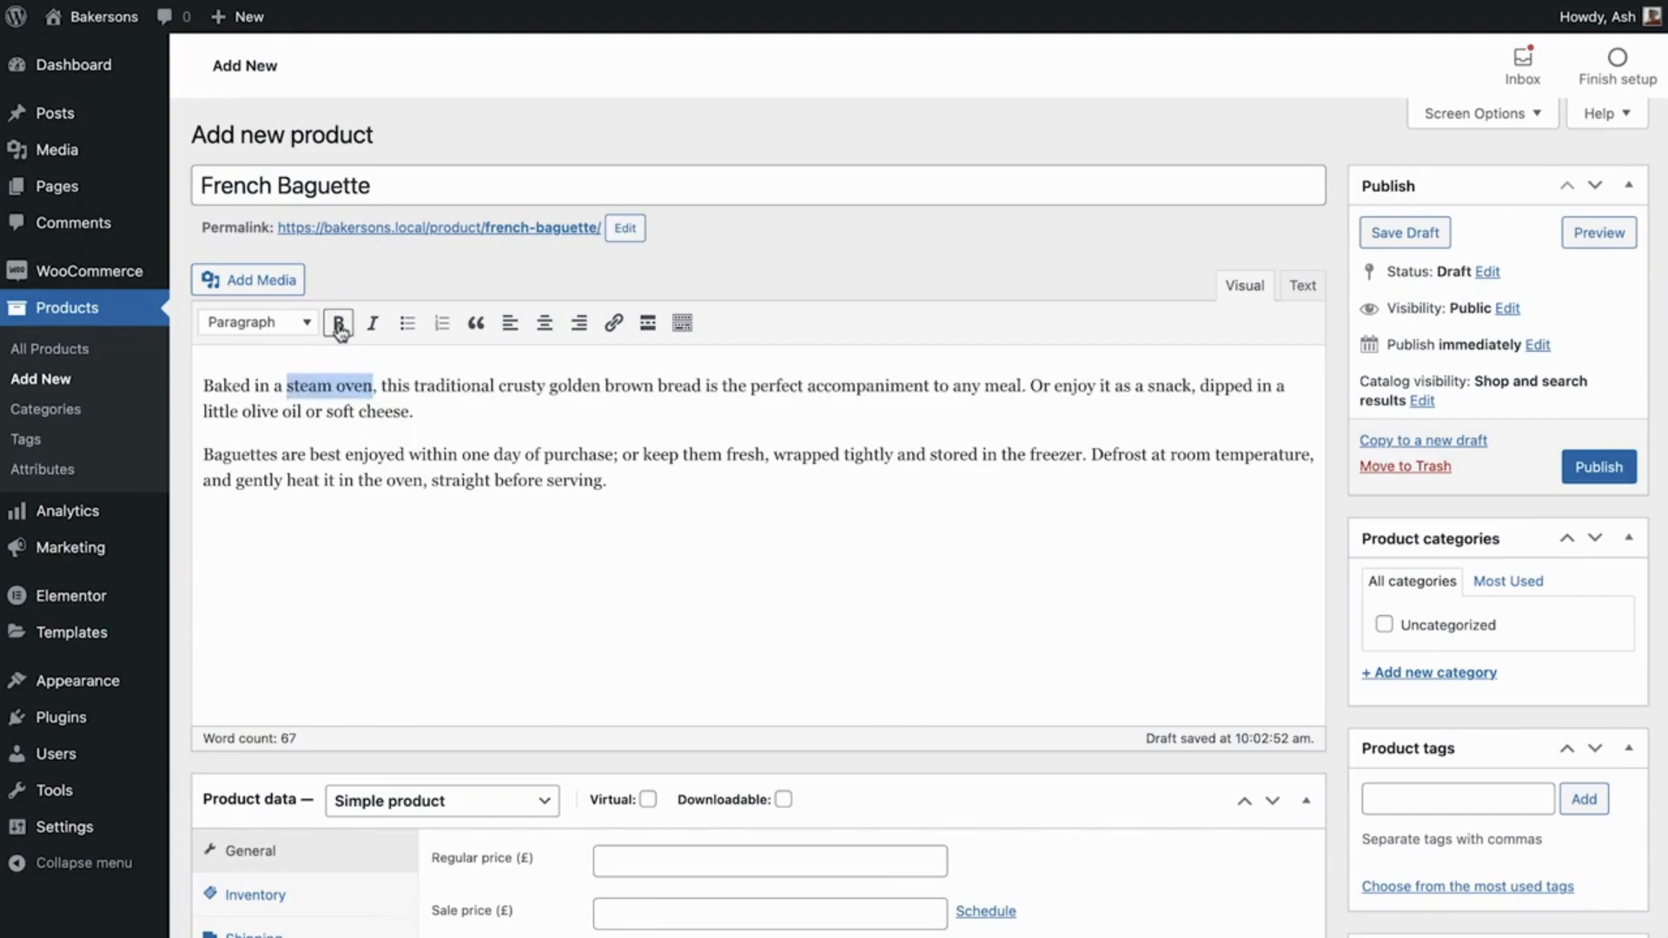
click(437, 410)
Step: Try centre and right alignment on both main description paragraphs, and return them to left alignment
drag(645, 483, 205, 384)
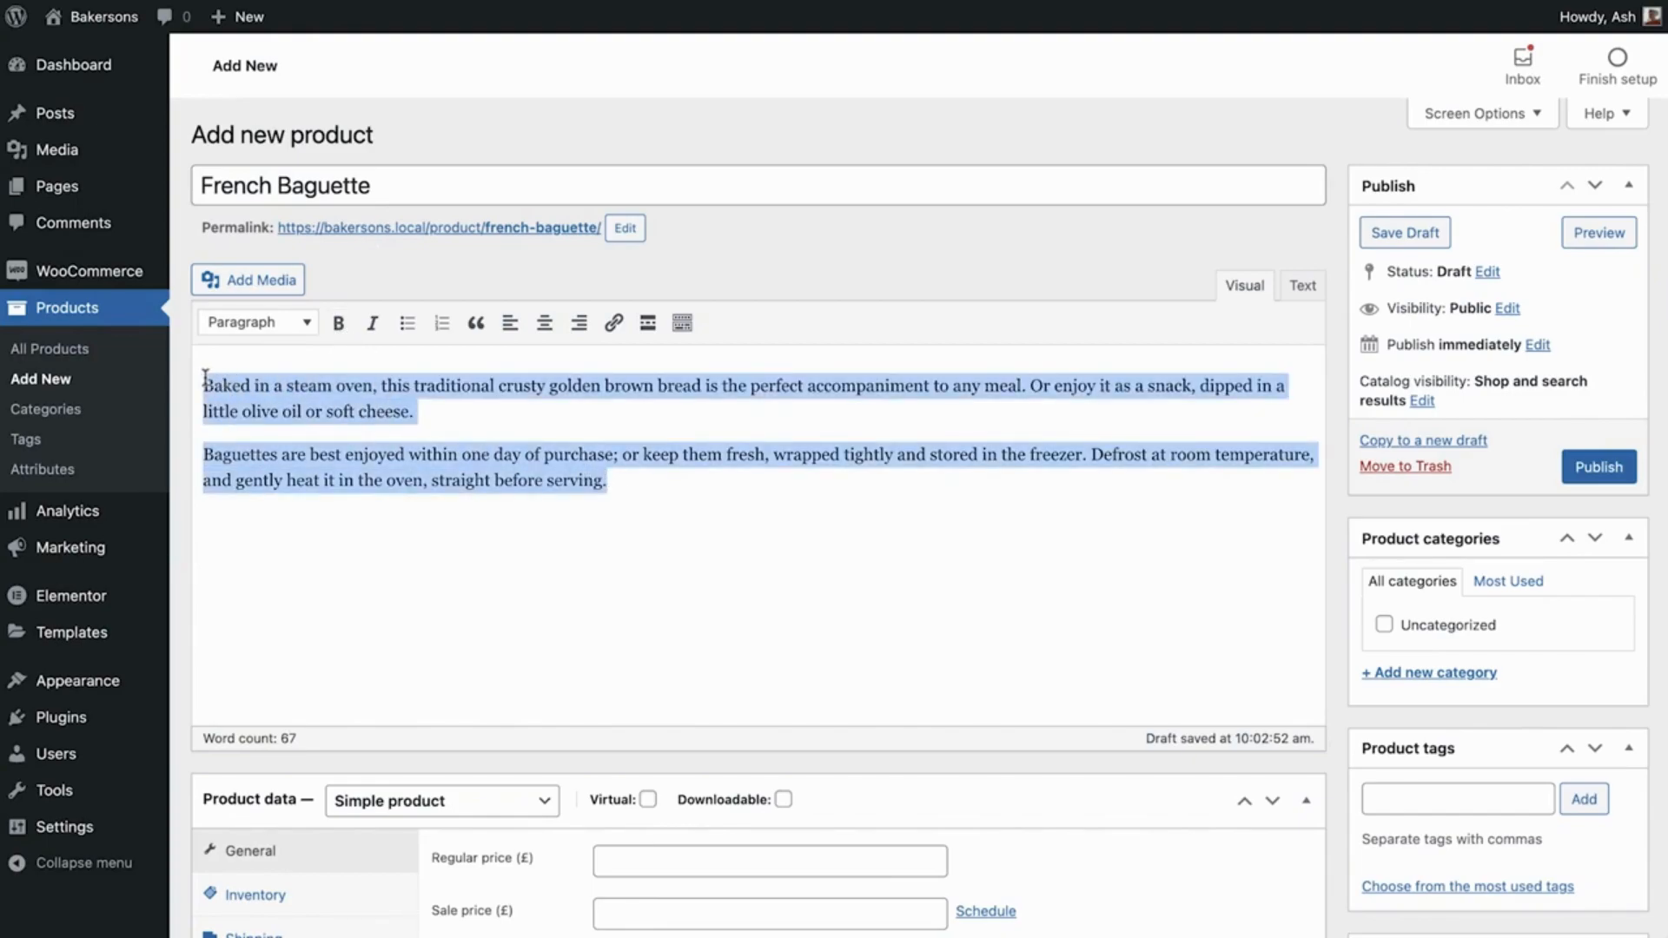
click(544, 323)
click(578, 323)
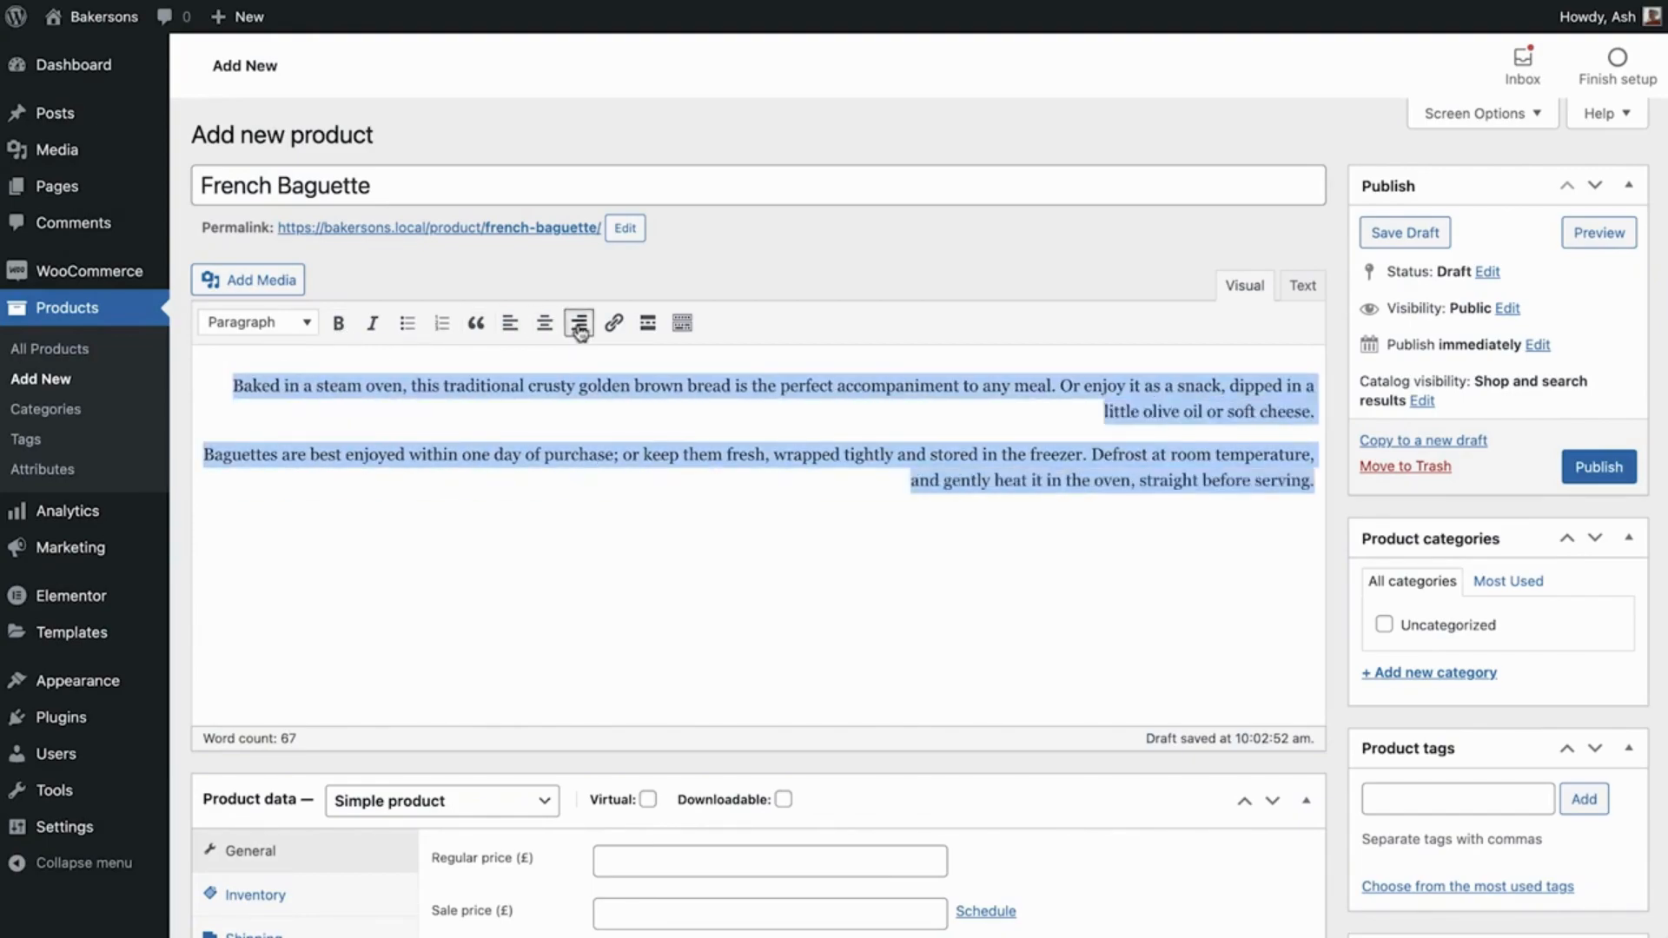
click(510, 323)
click(712, 494)
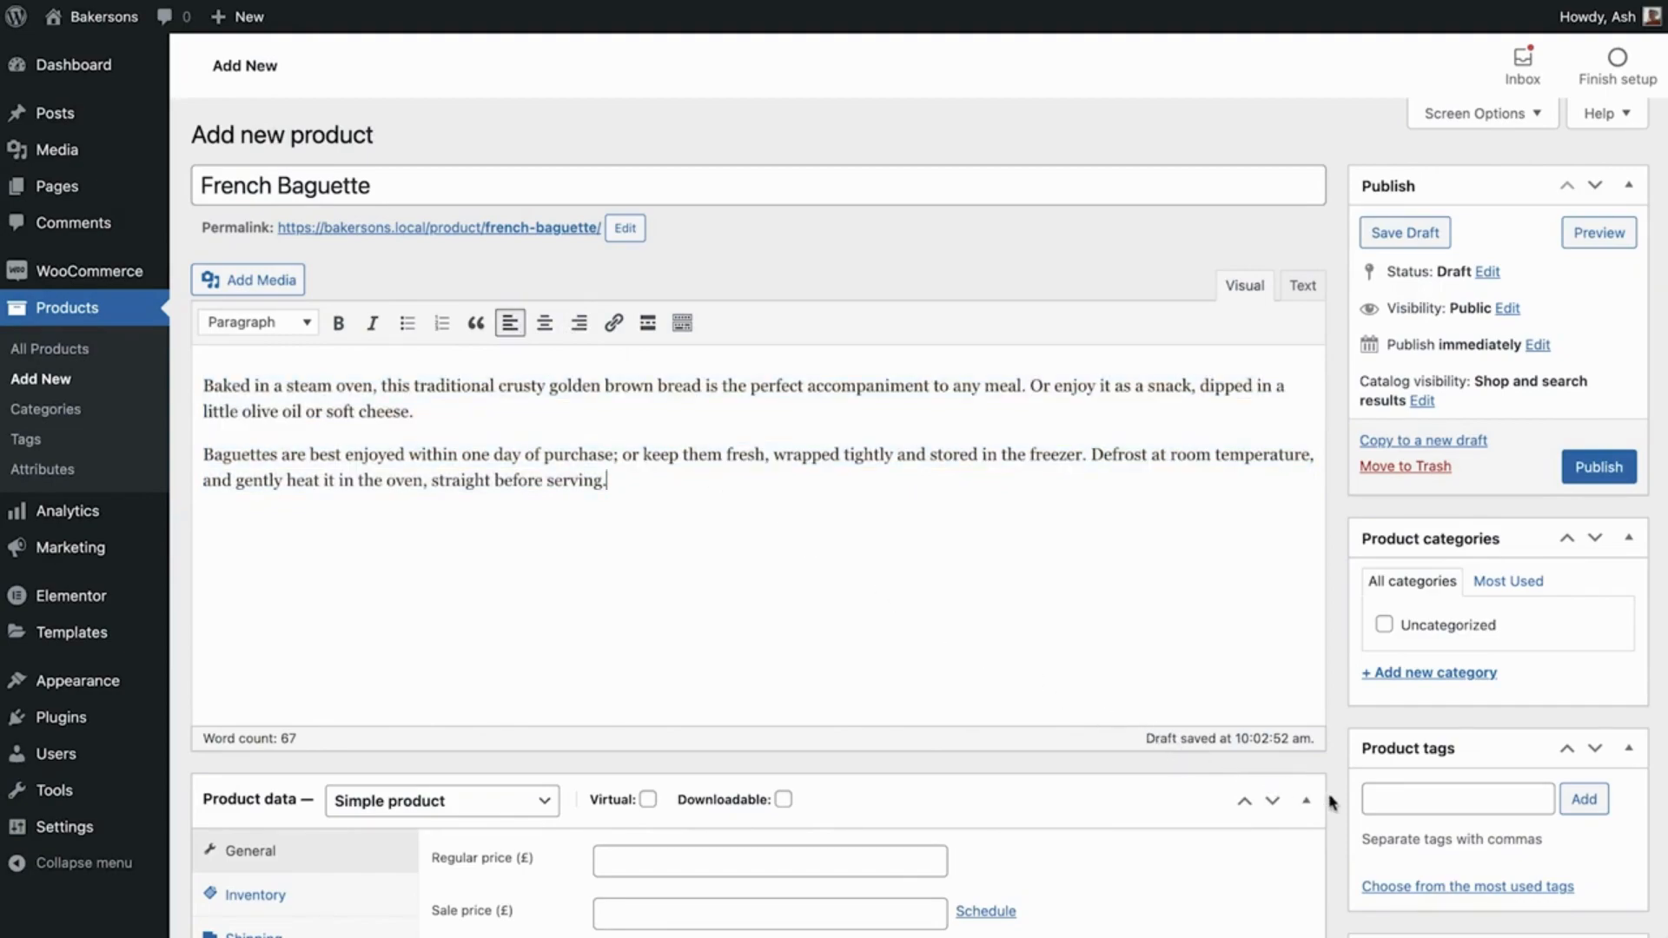
Step: Enter "Crusty traditional French loaf; vegan" as the product short description
scroll(1338, 803, down, 7)
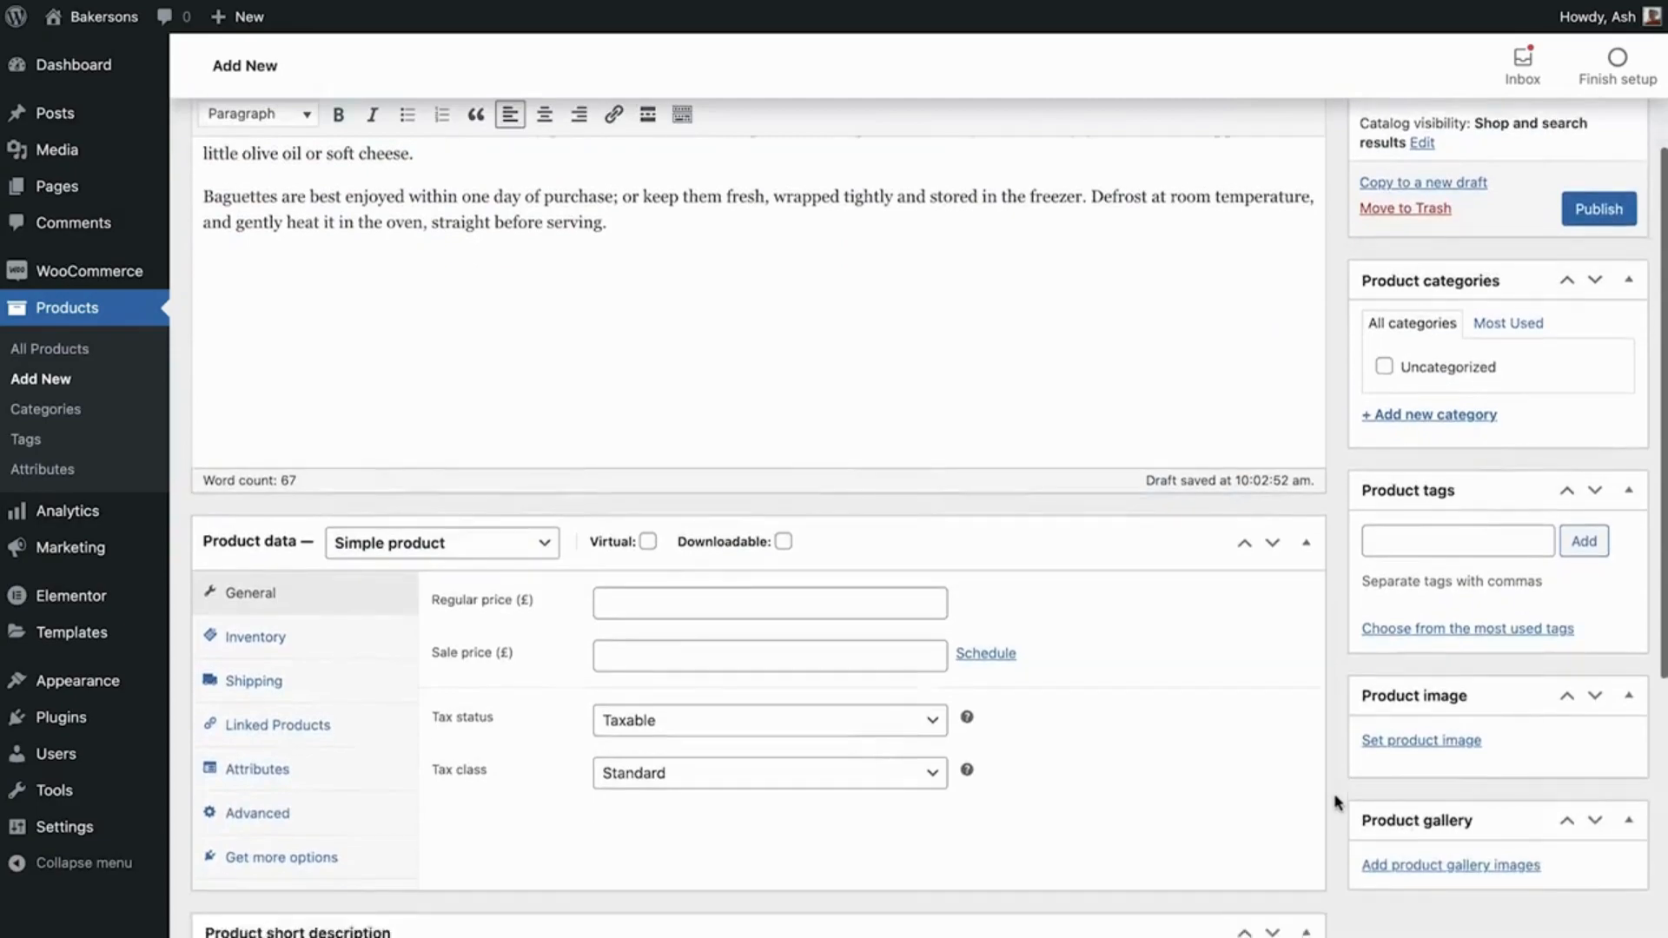
scroll(1338, 803, down, 2)
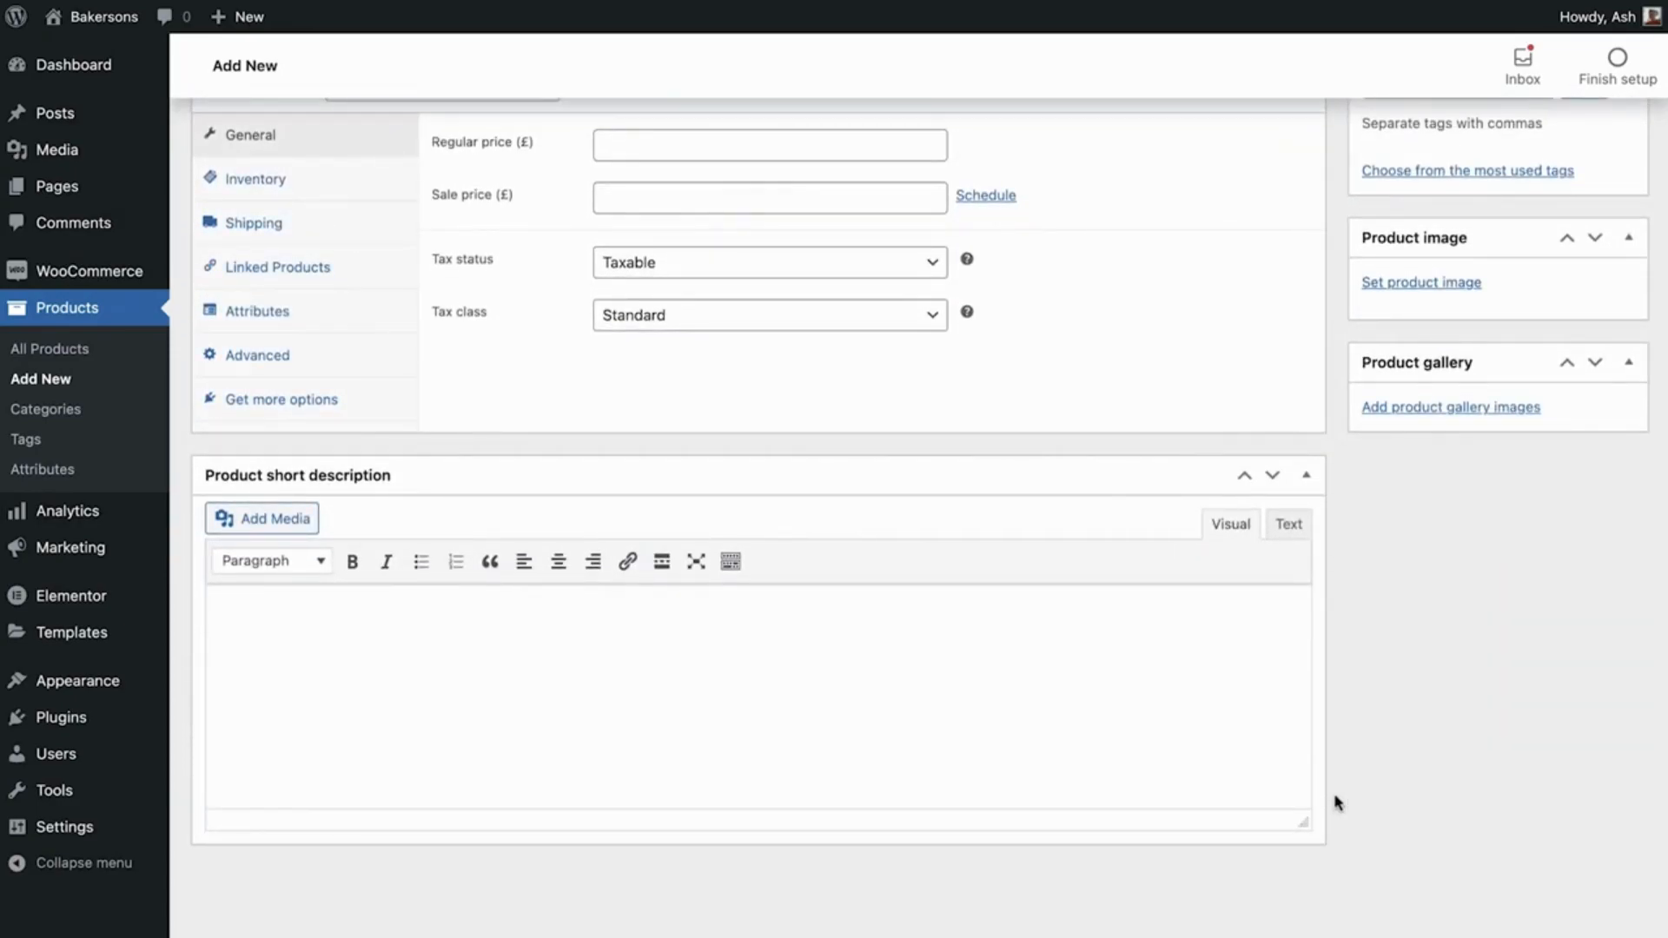
click(1276, 745)
text(Crusty traditional French loaf; vegan)
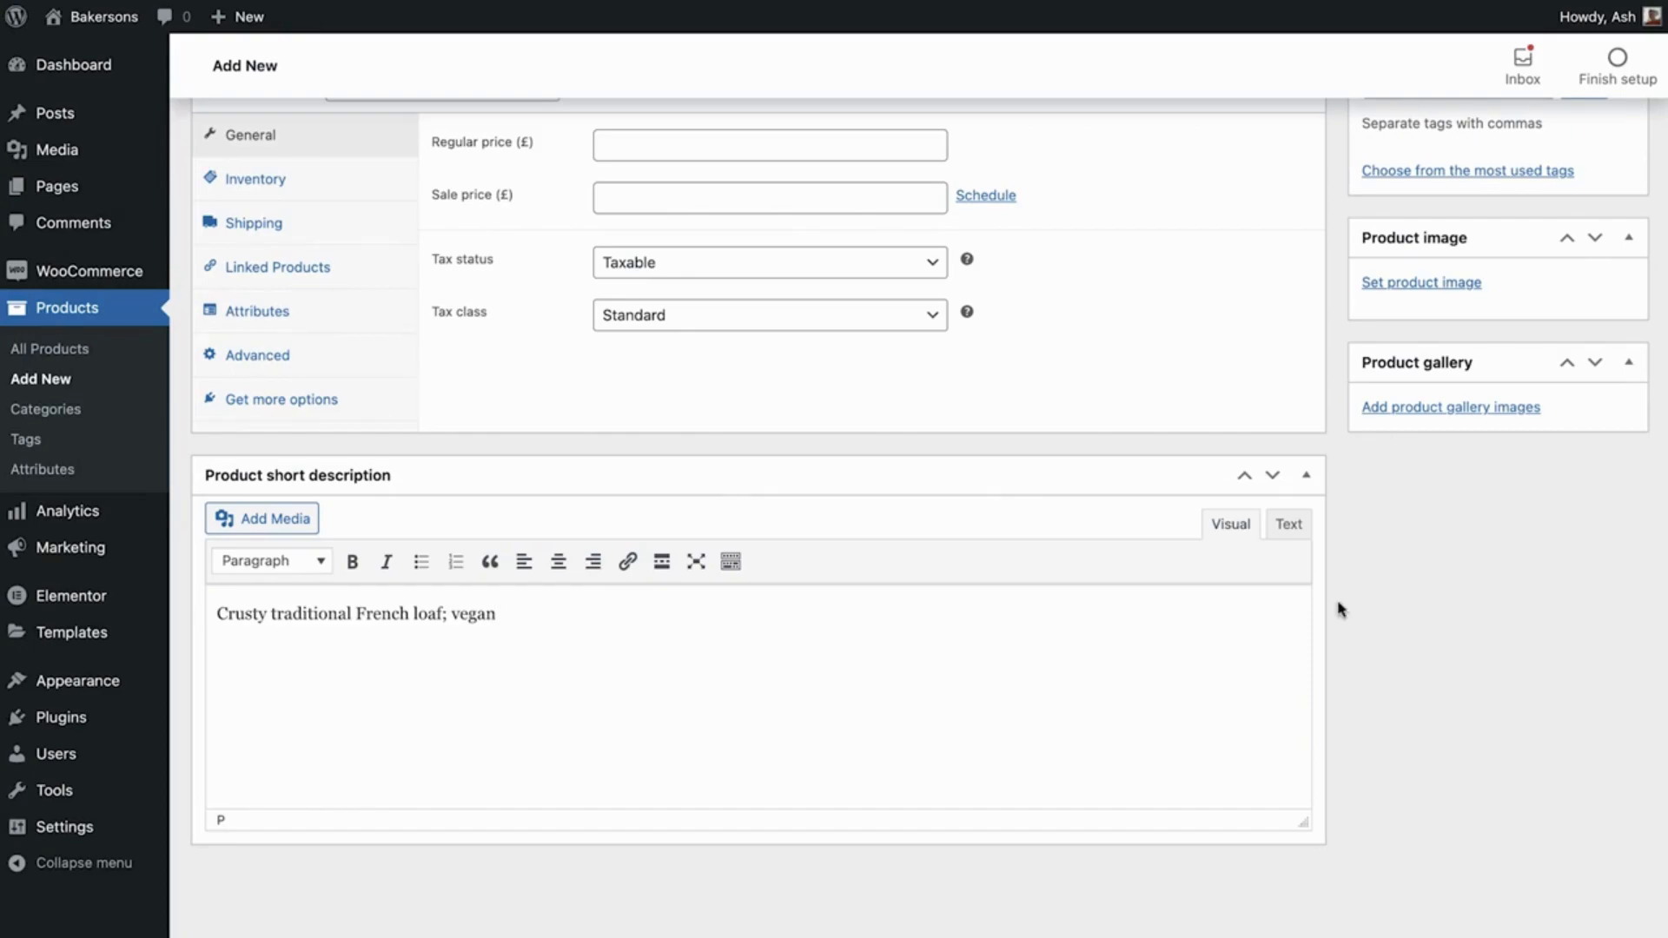
Step: Create a new product category named Bread from the product editor and assign it to the product
scroll(1338, 609, up, 6)
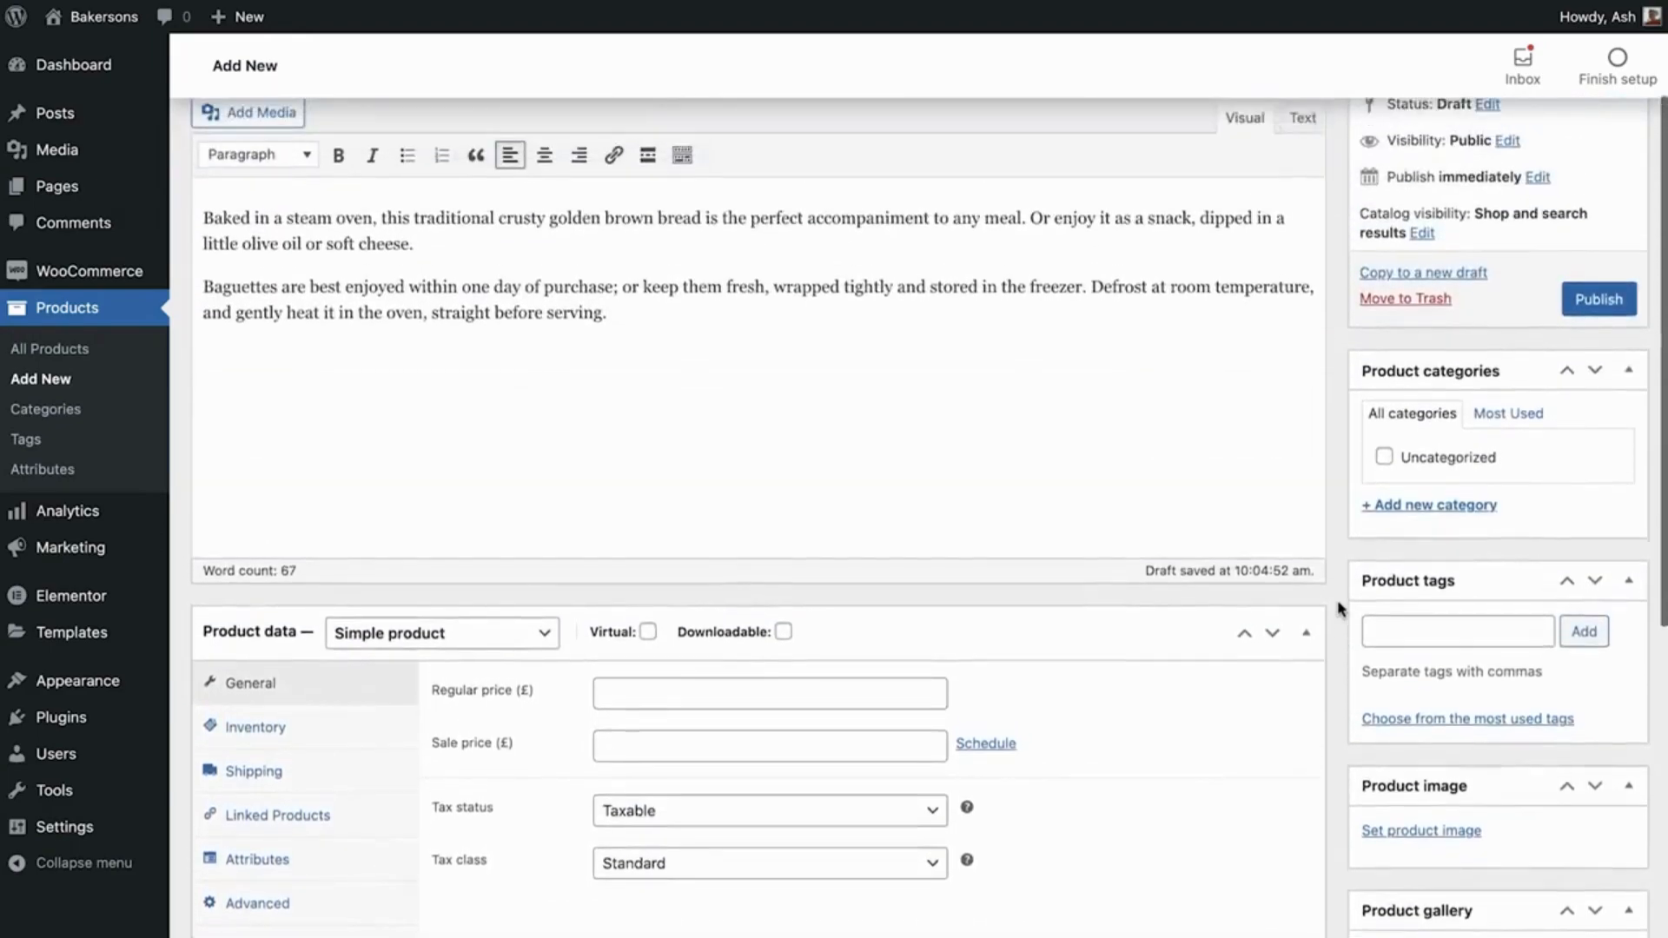
scroll(1338, 610, up, 2)
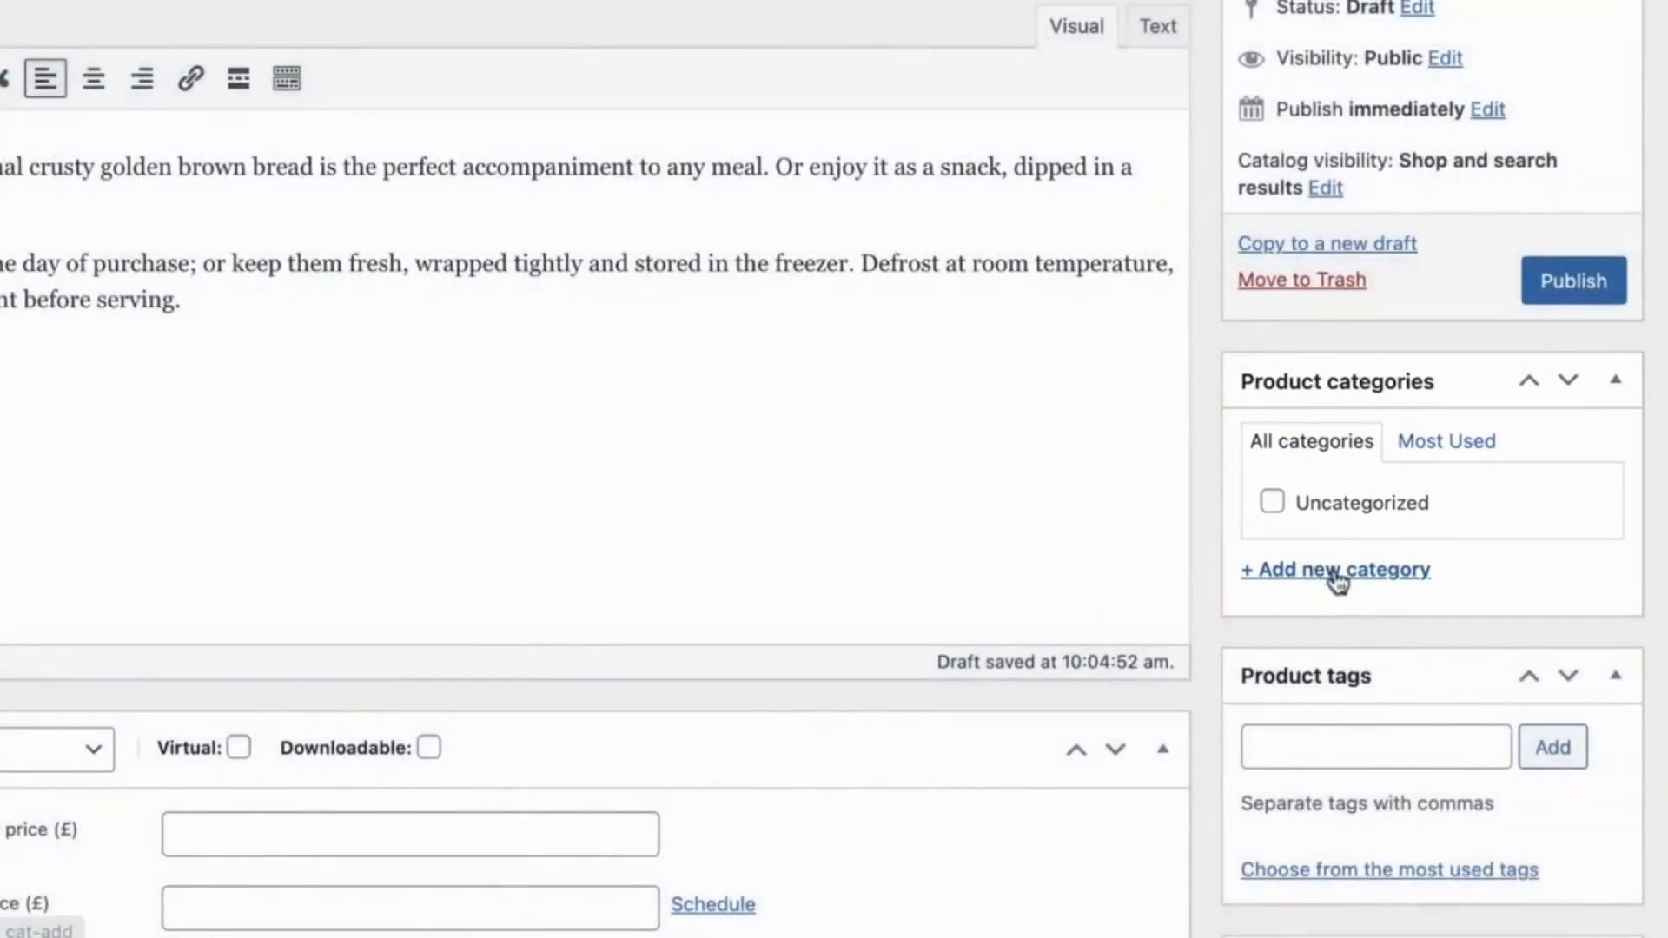
click(1337, 573)
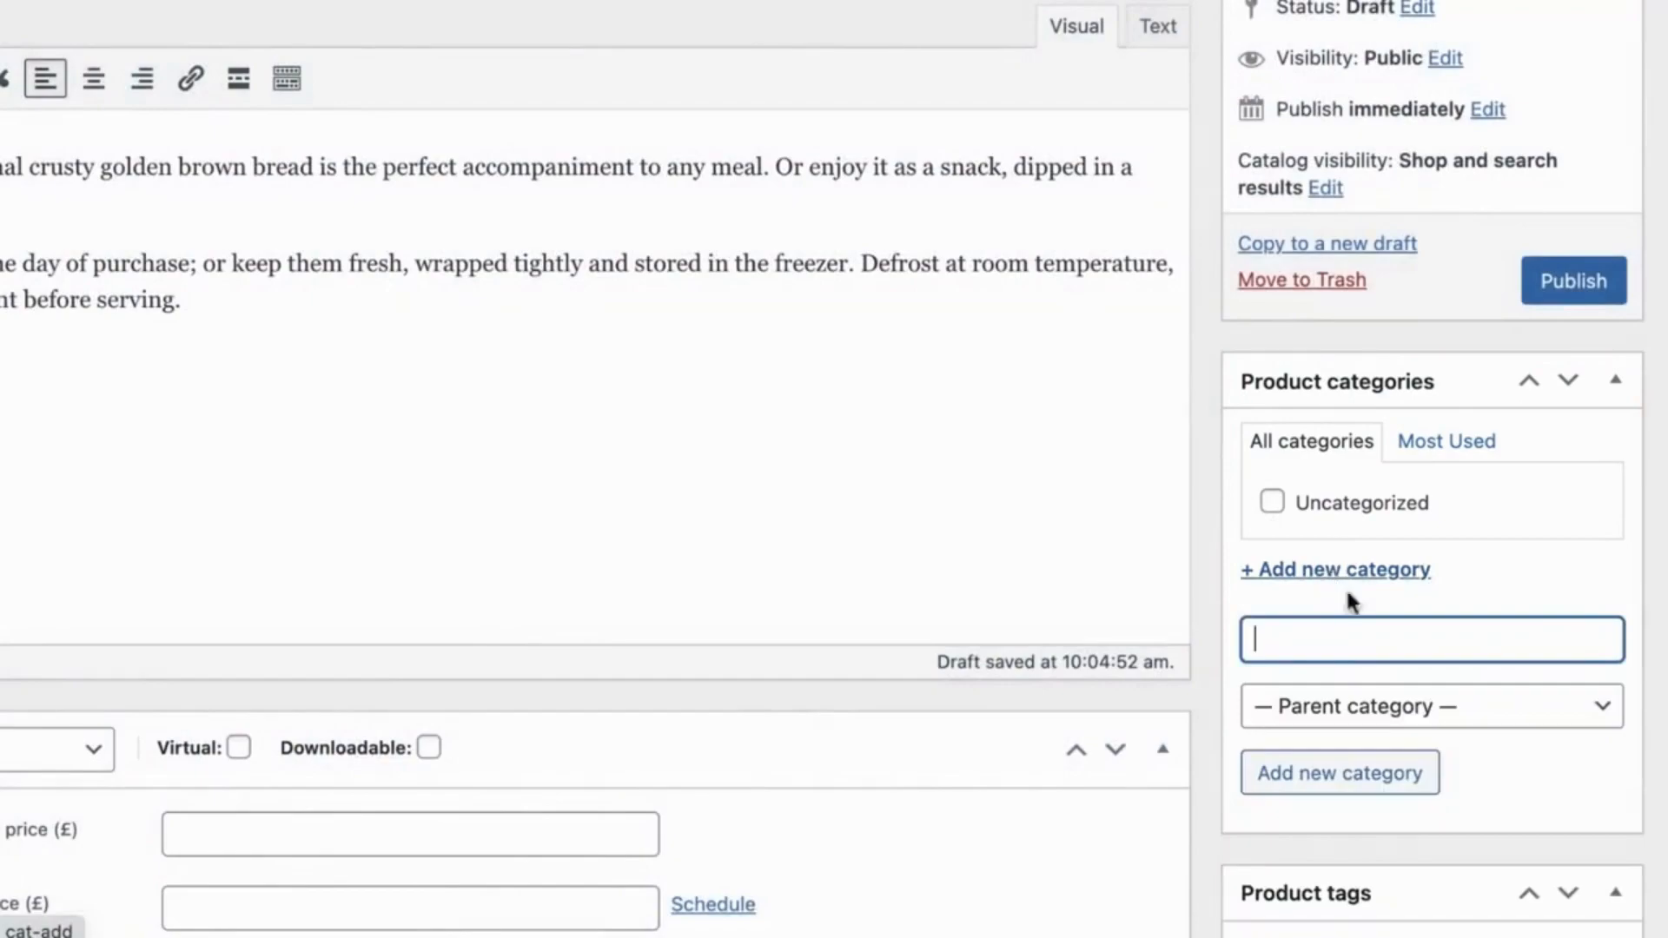
text(Bread)
click(1319, 775)
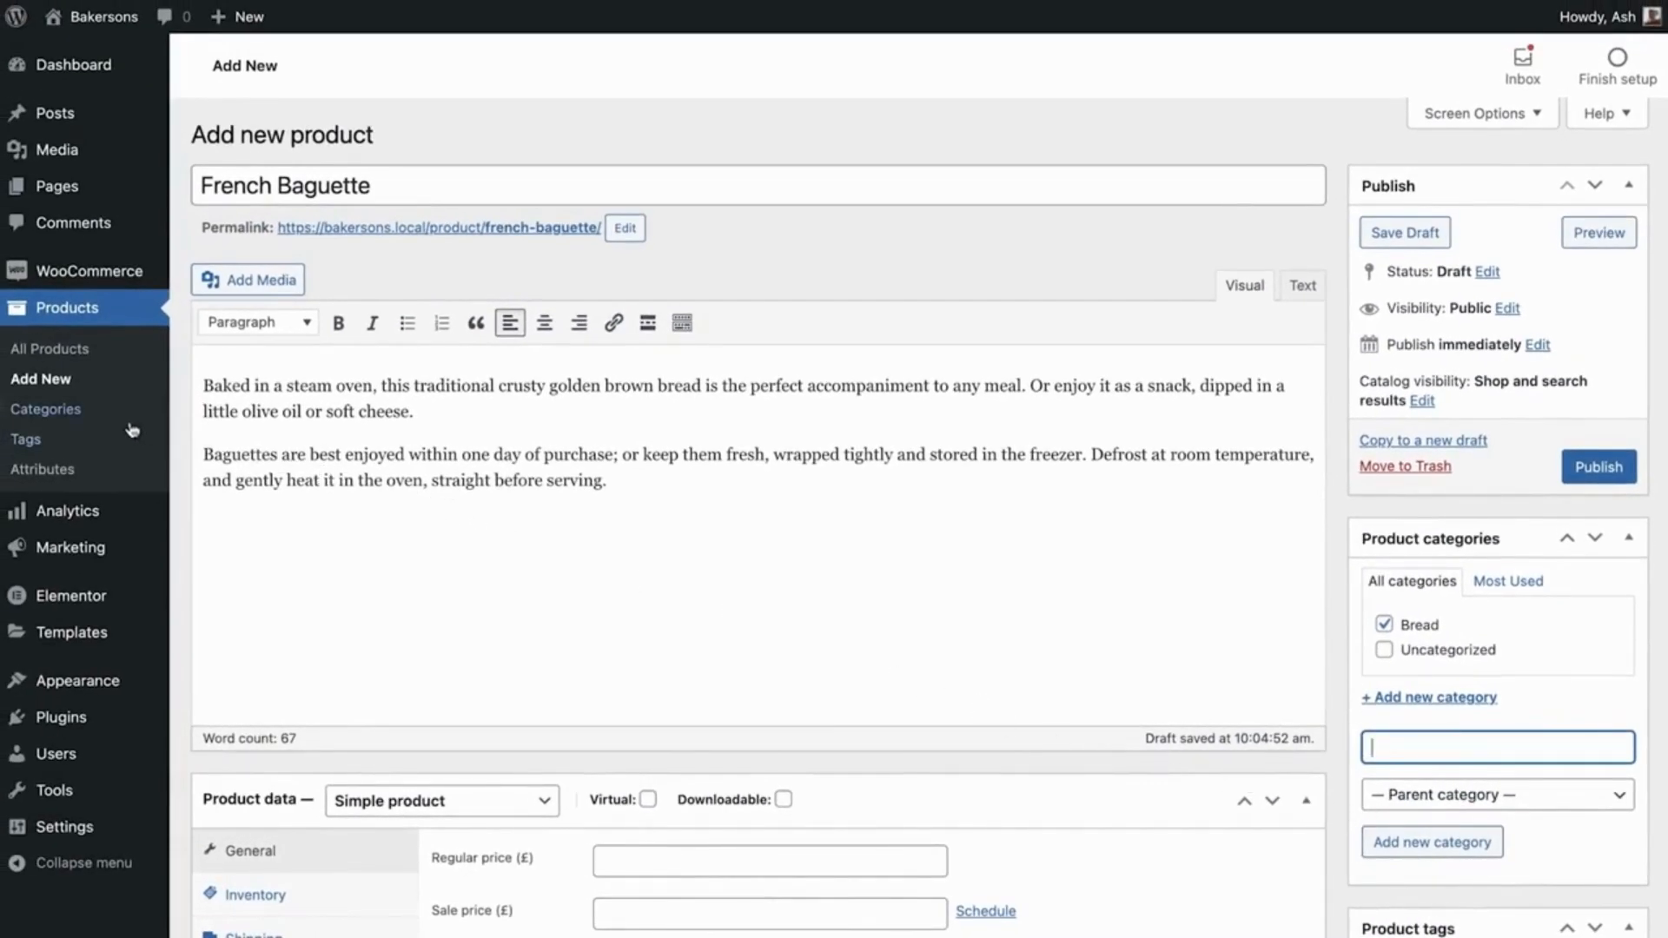
Step: On the product categories page, name a new category Dessert with the description "From traditional to modern gourmet, treat yourself to a delectable pastry or dessert any day of the week"
click(103, 421)
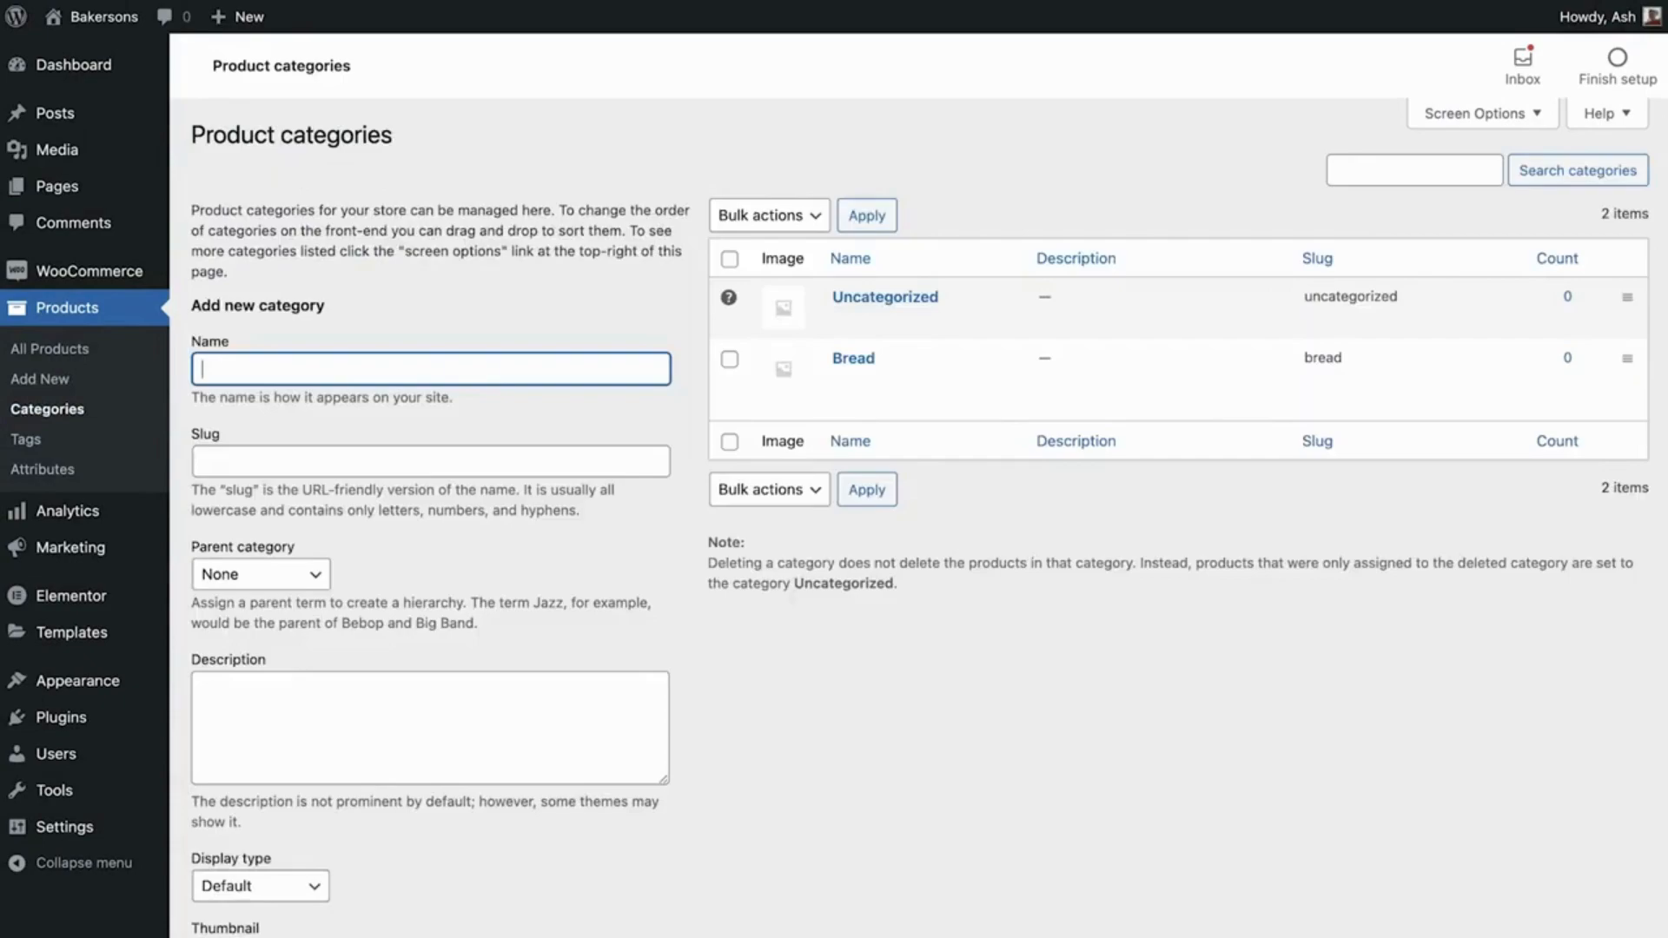
text(Dessert)
click(425, 703)
text(From traditional to modern gourmet, treat yourself to a delectable pastry or dessert any day of the week)
Step: Upload dessert-image.jpeg with the alt text Dessert as the category thumbnail and add the new category
scroll(686, 736, down, 3)
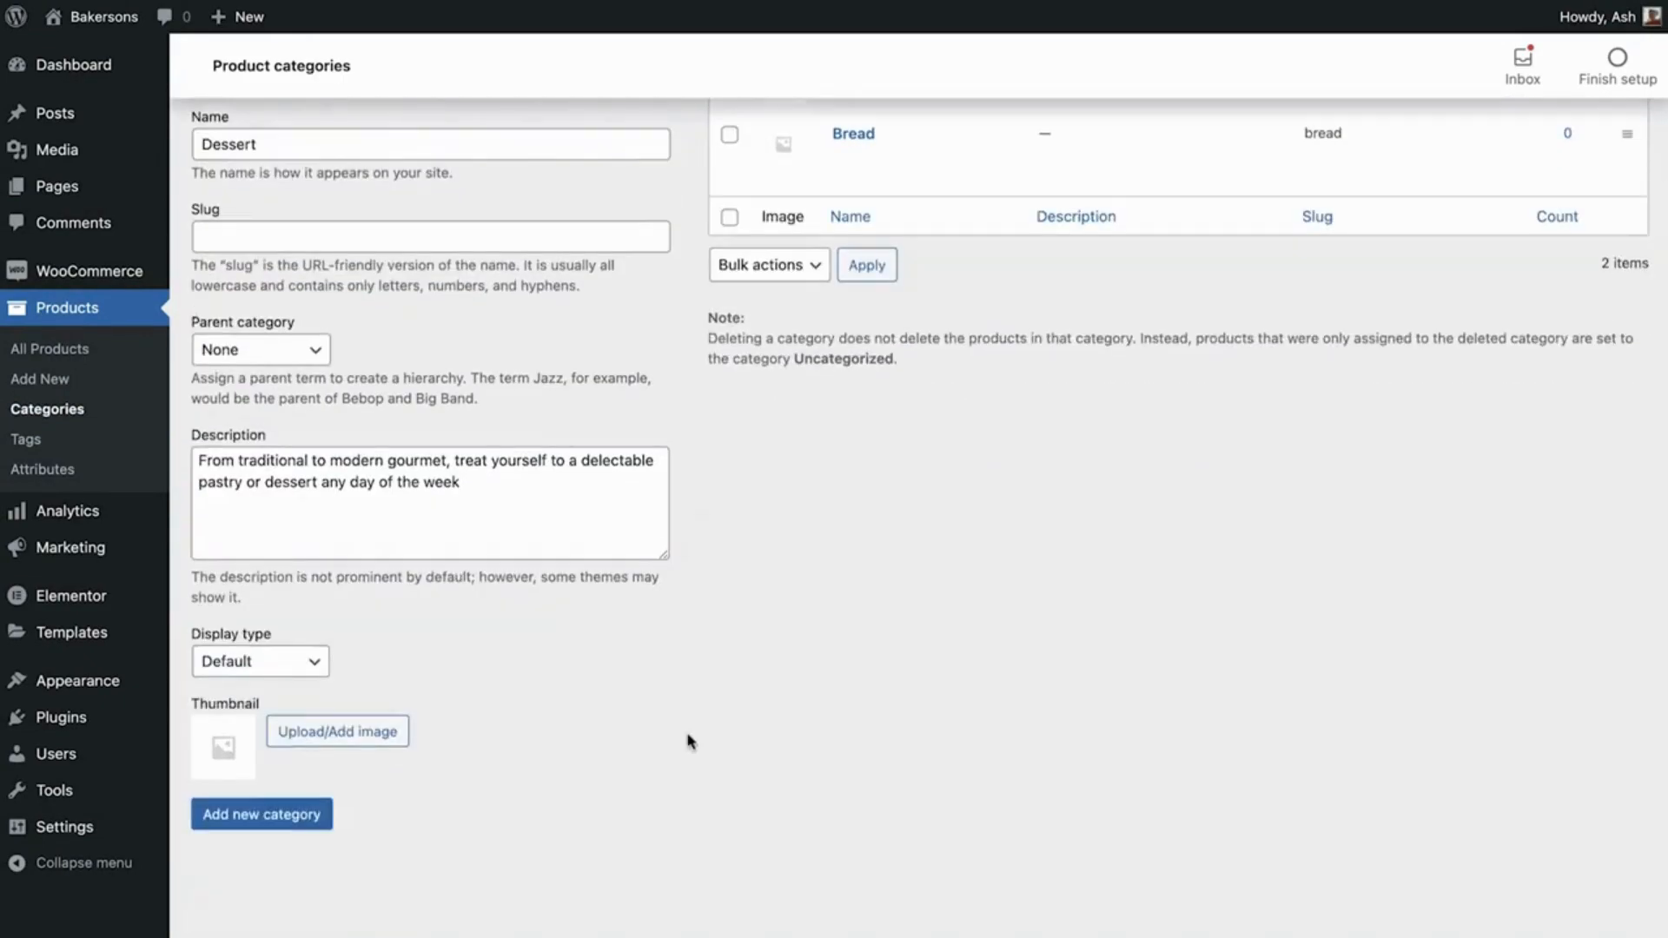
click(383, 735)
click(834, 461)
double_click(440, 161)
click(1468, 340)
text(Dessert)
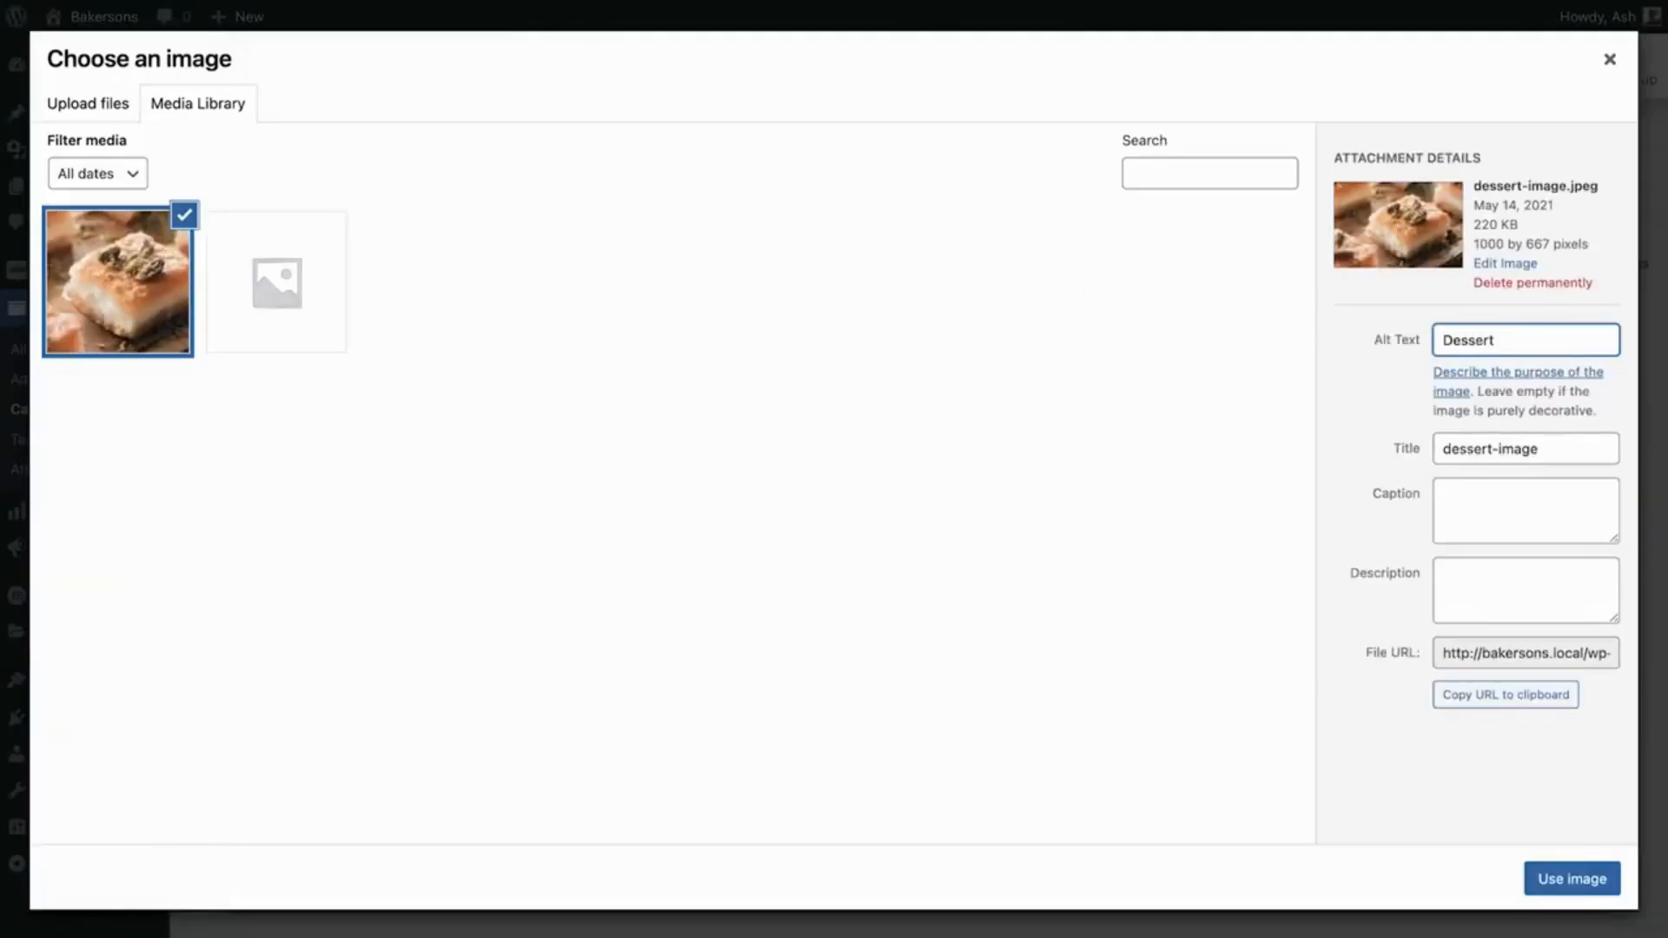
click(1571, 879)
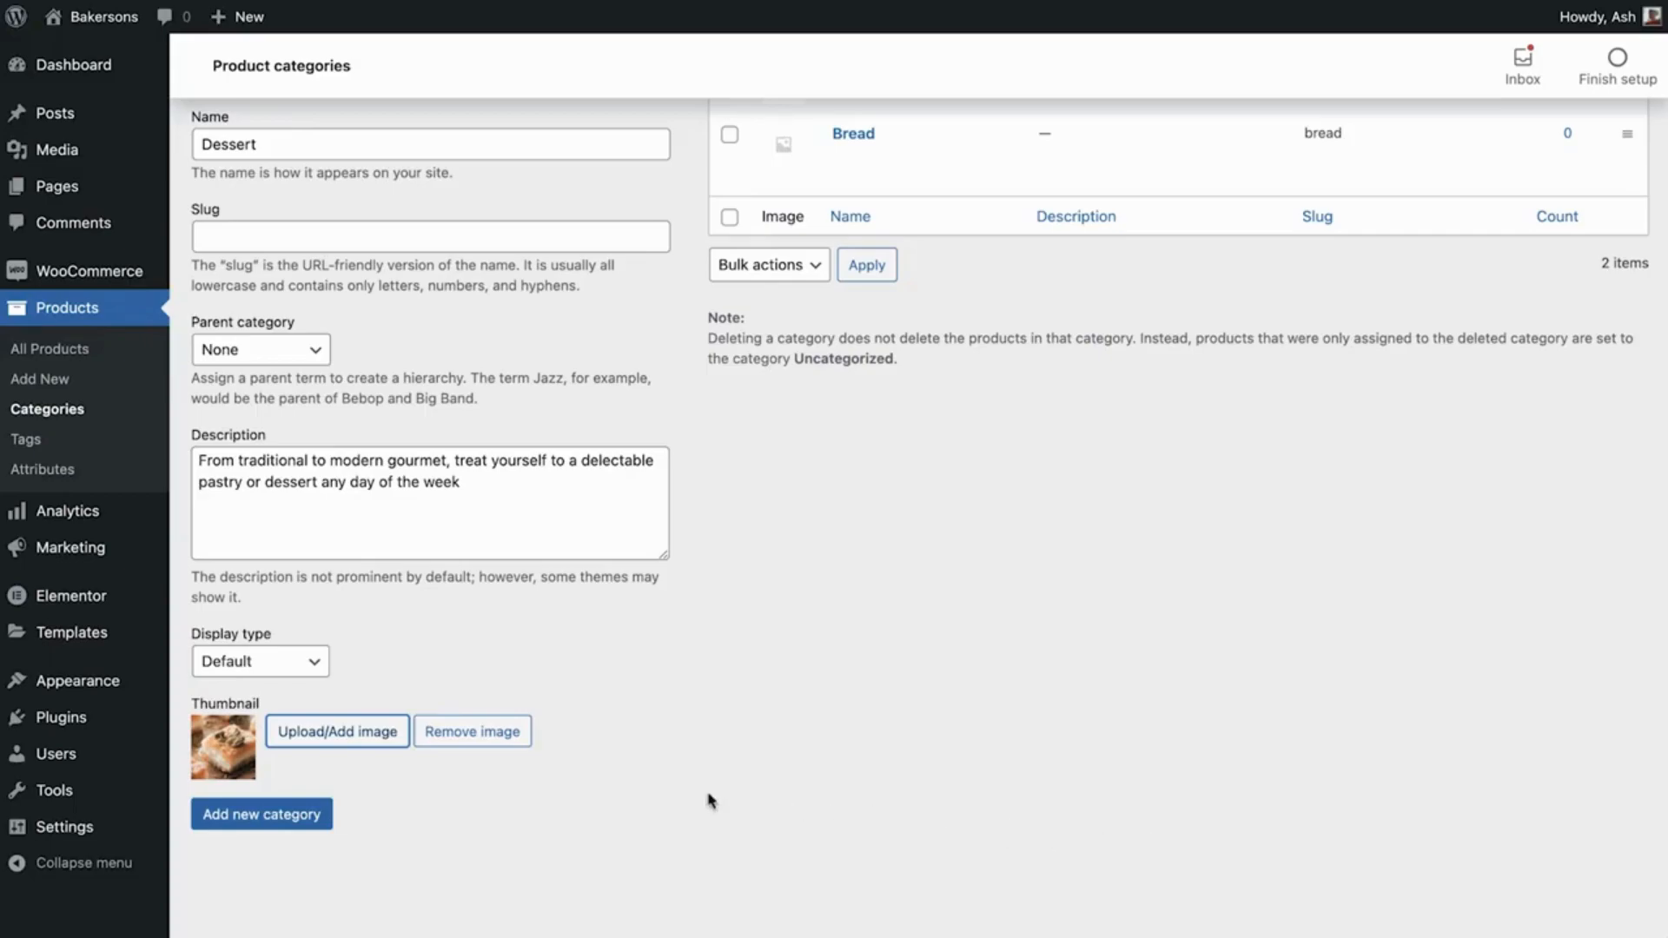
click(297, 814)
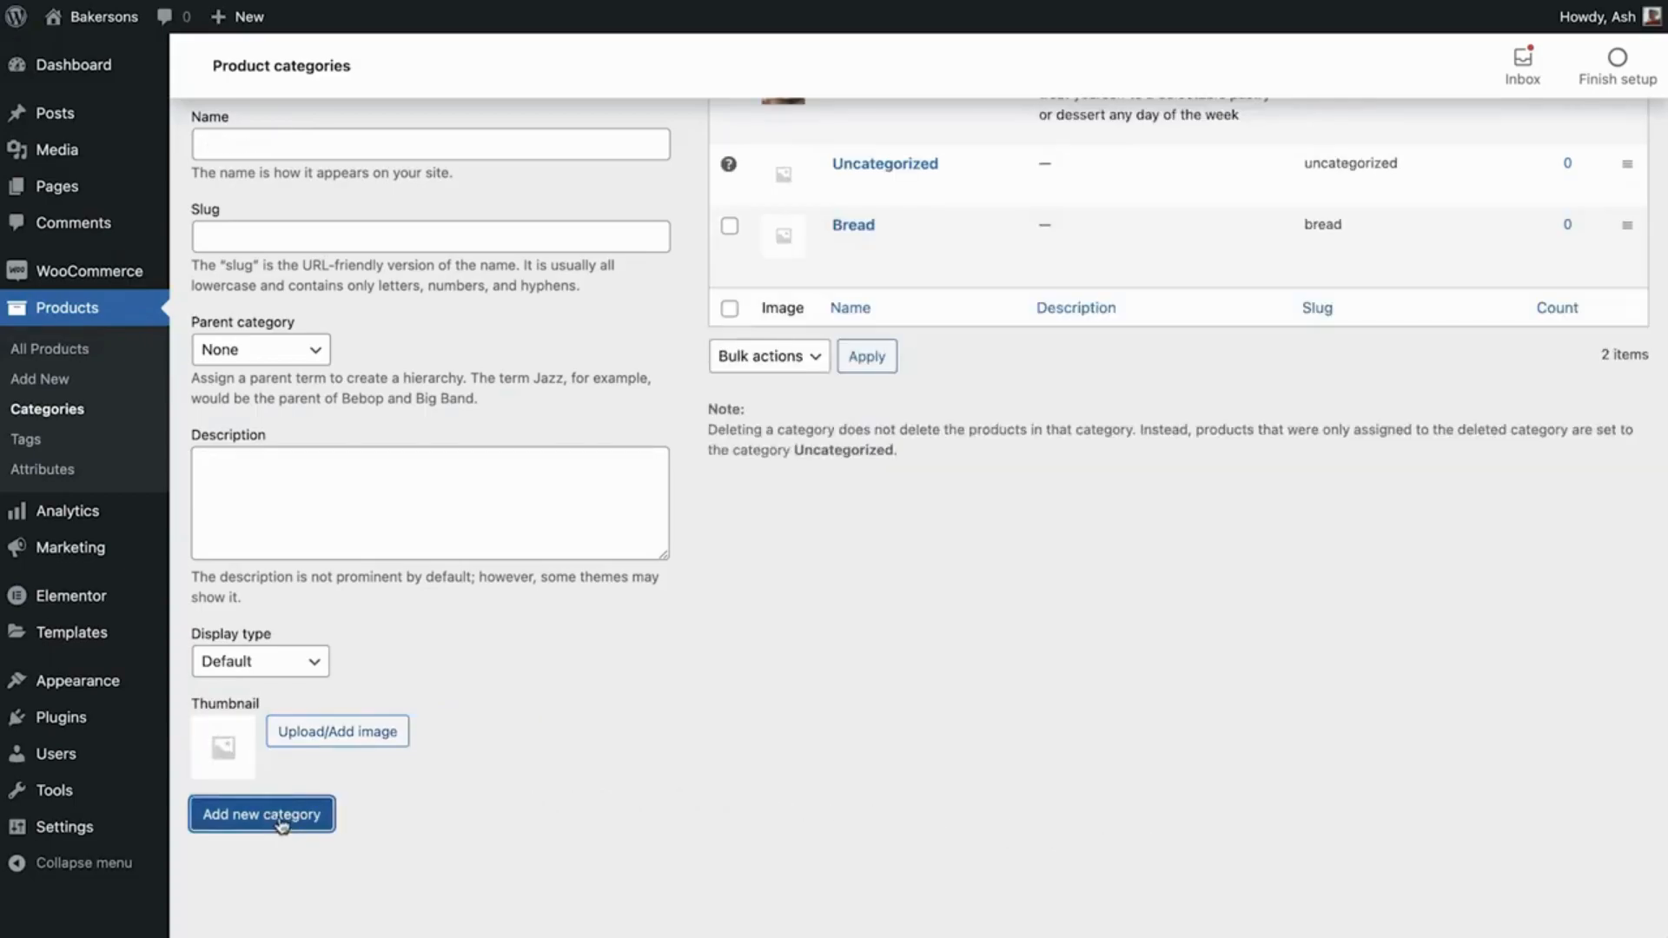
Step: Update the Bread category with a bread thumbnail and description "With everything from traditional white, to wholemeal, to gluten free, we have the freshest loaves available"
scroll(689, 701, up, 3)
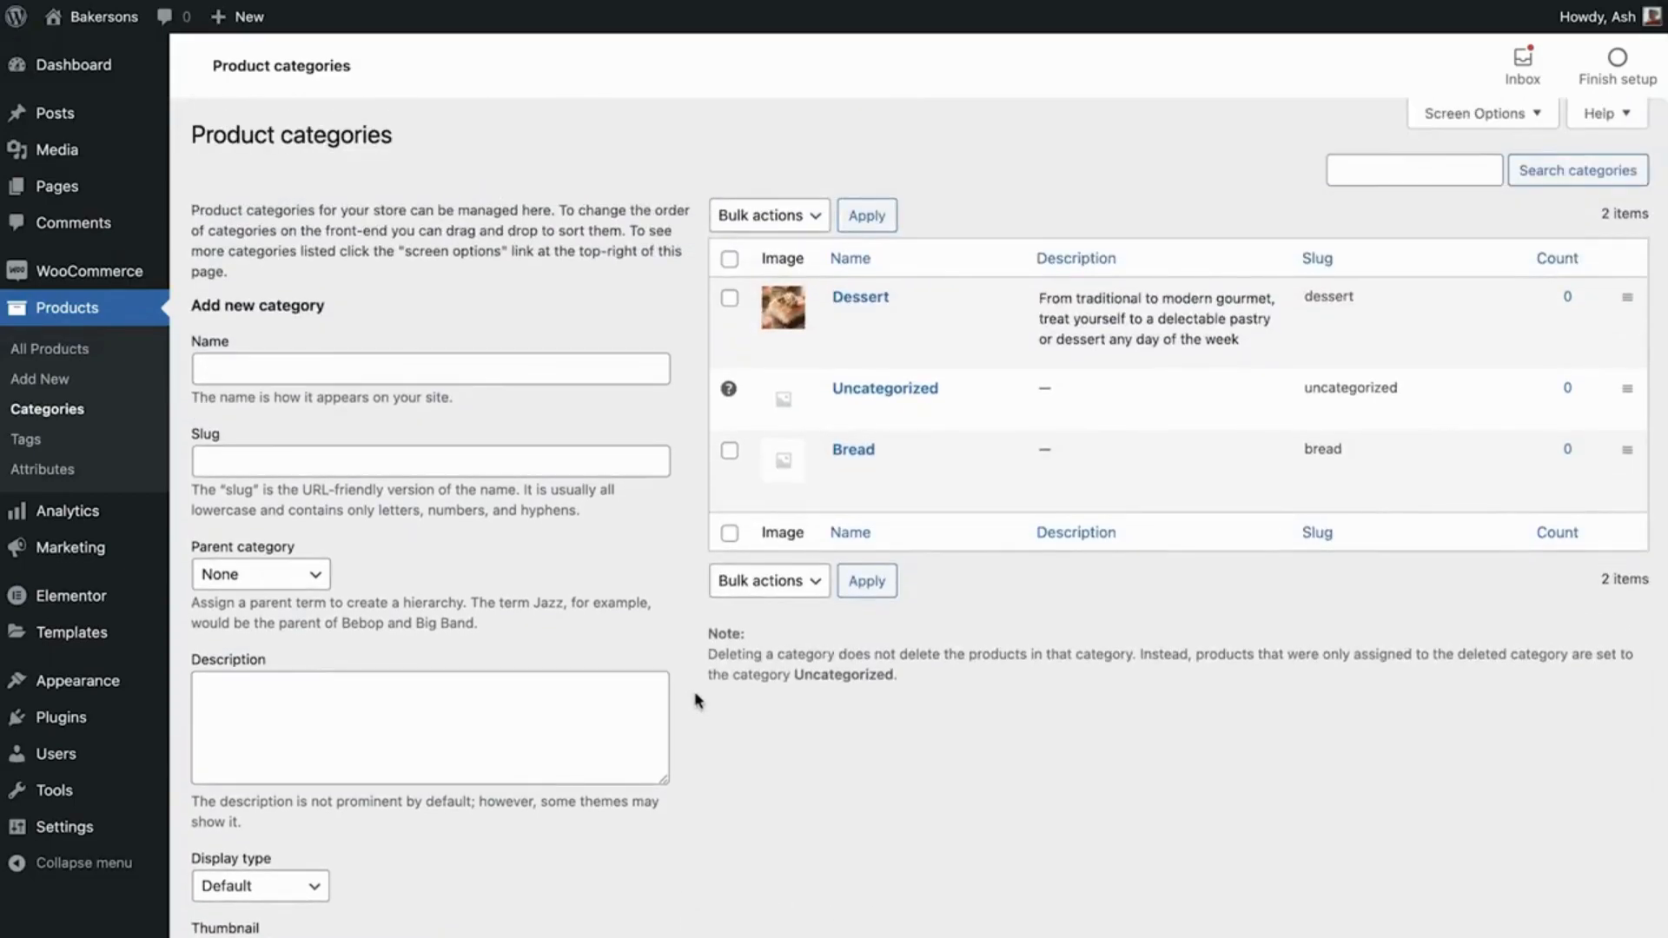
click(844, 474)
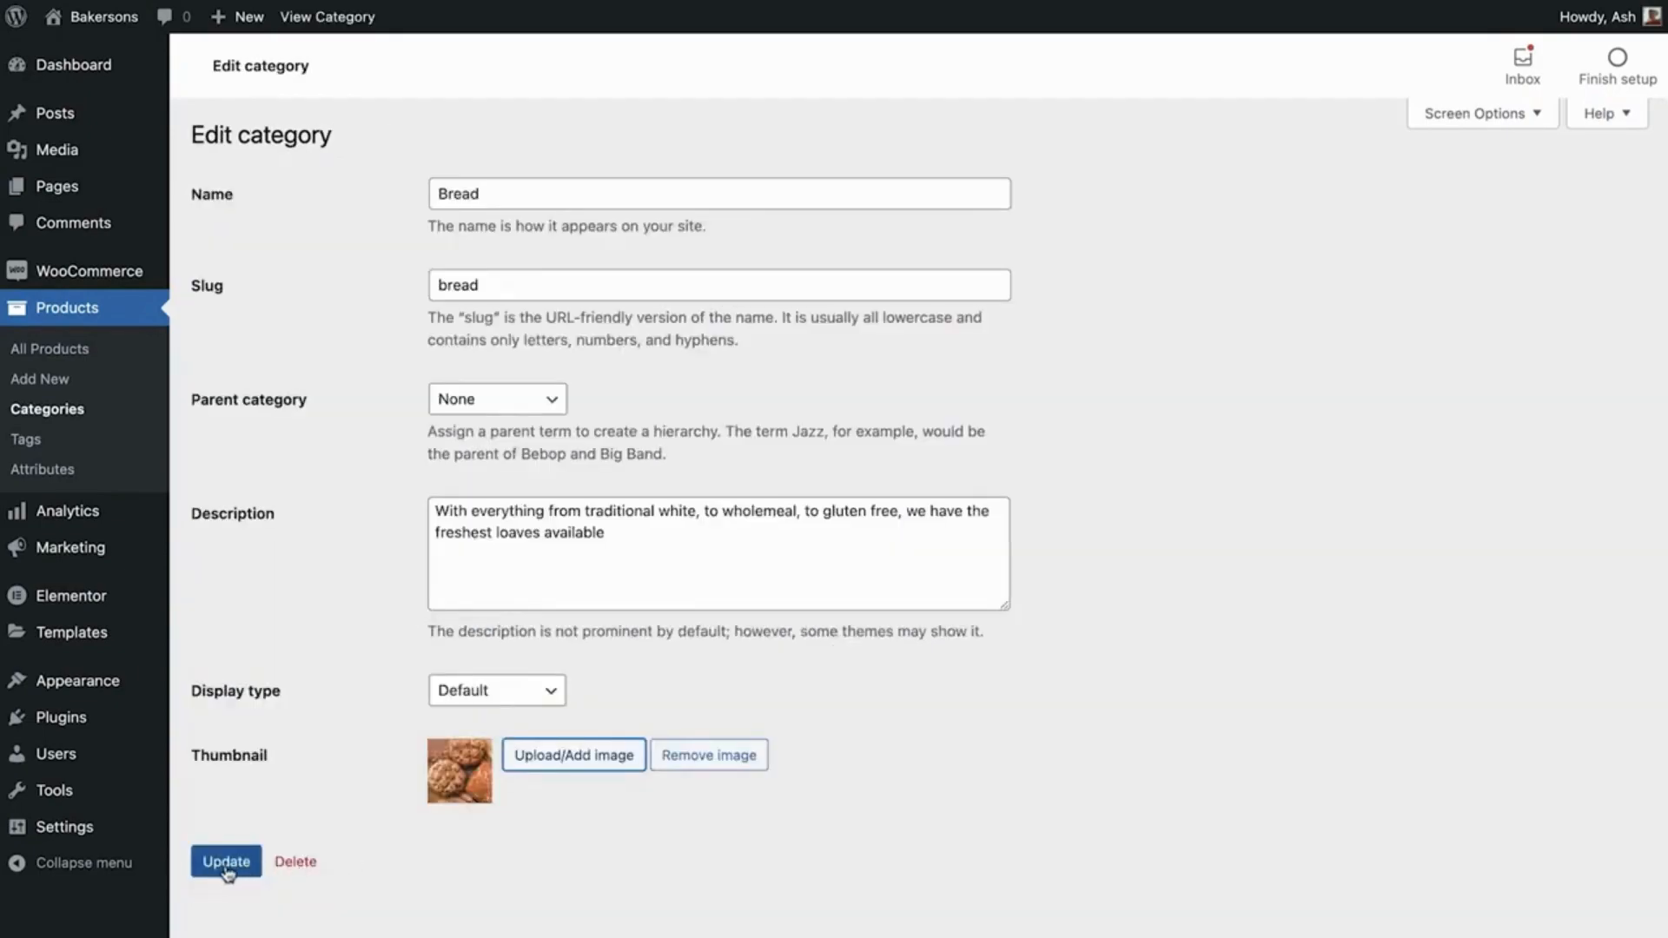
click(227, 867)
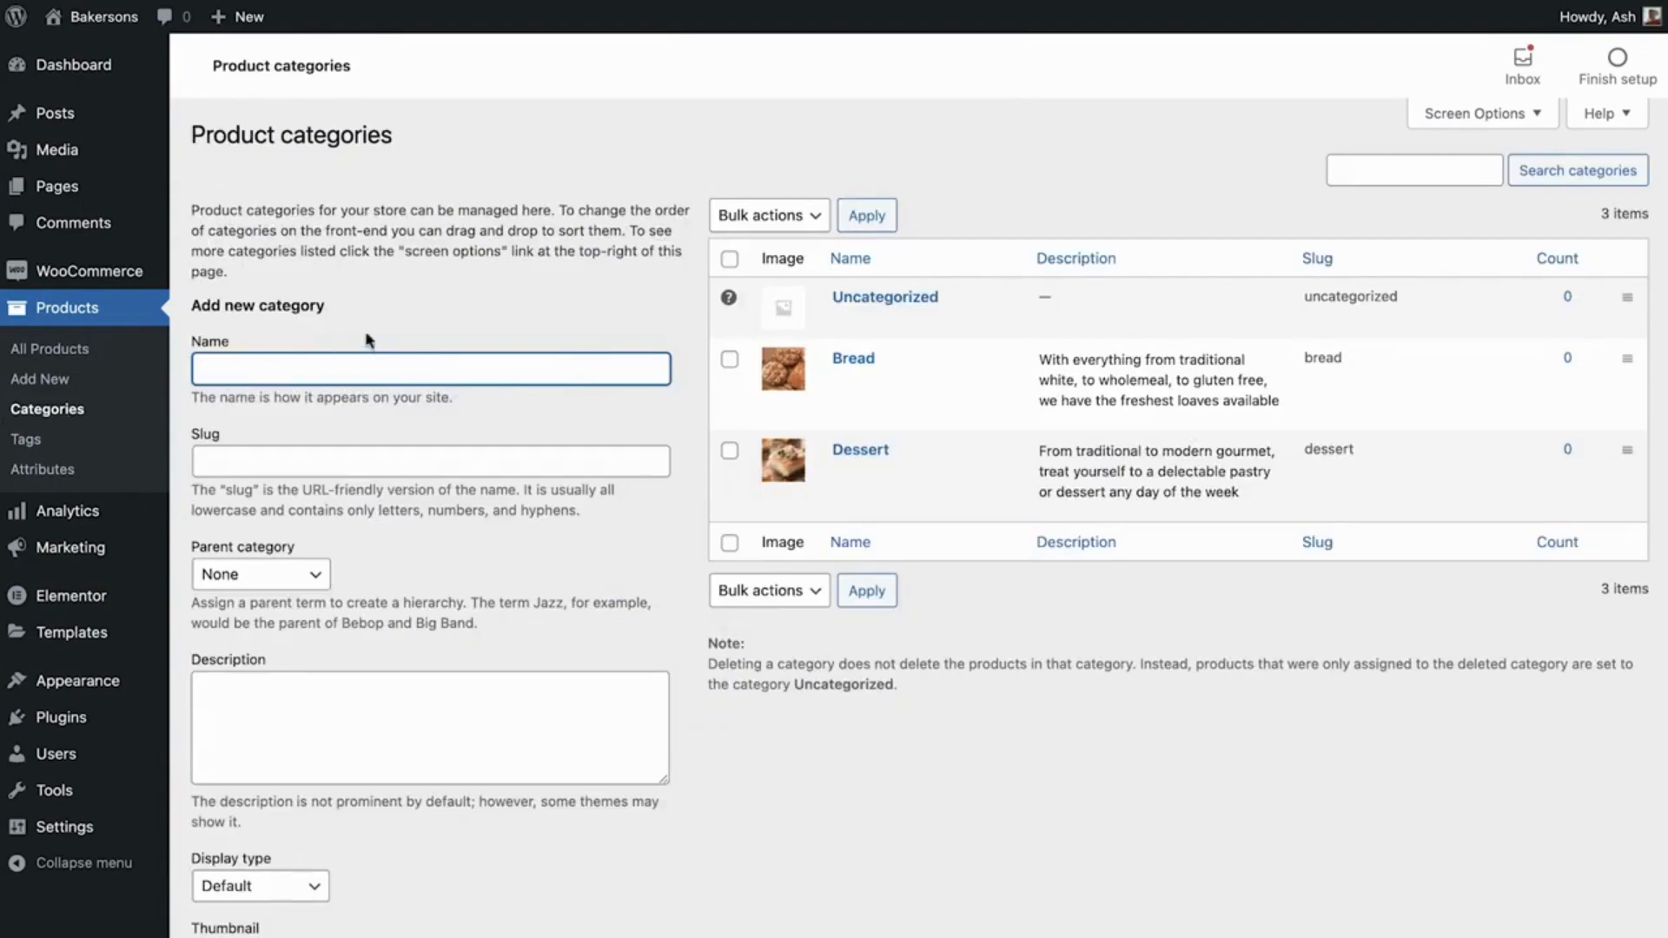
click(818, 223)
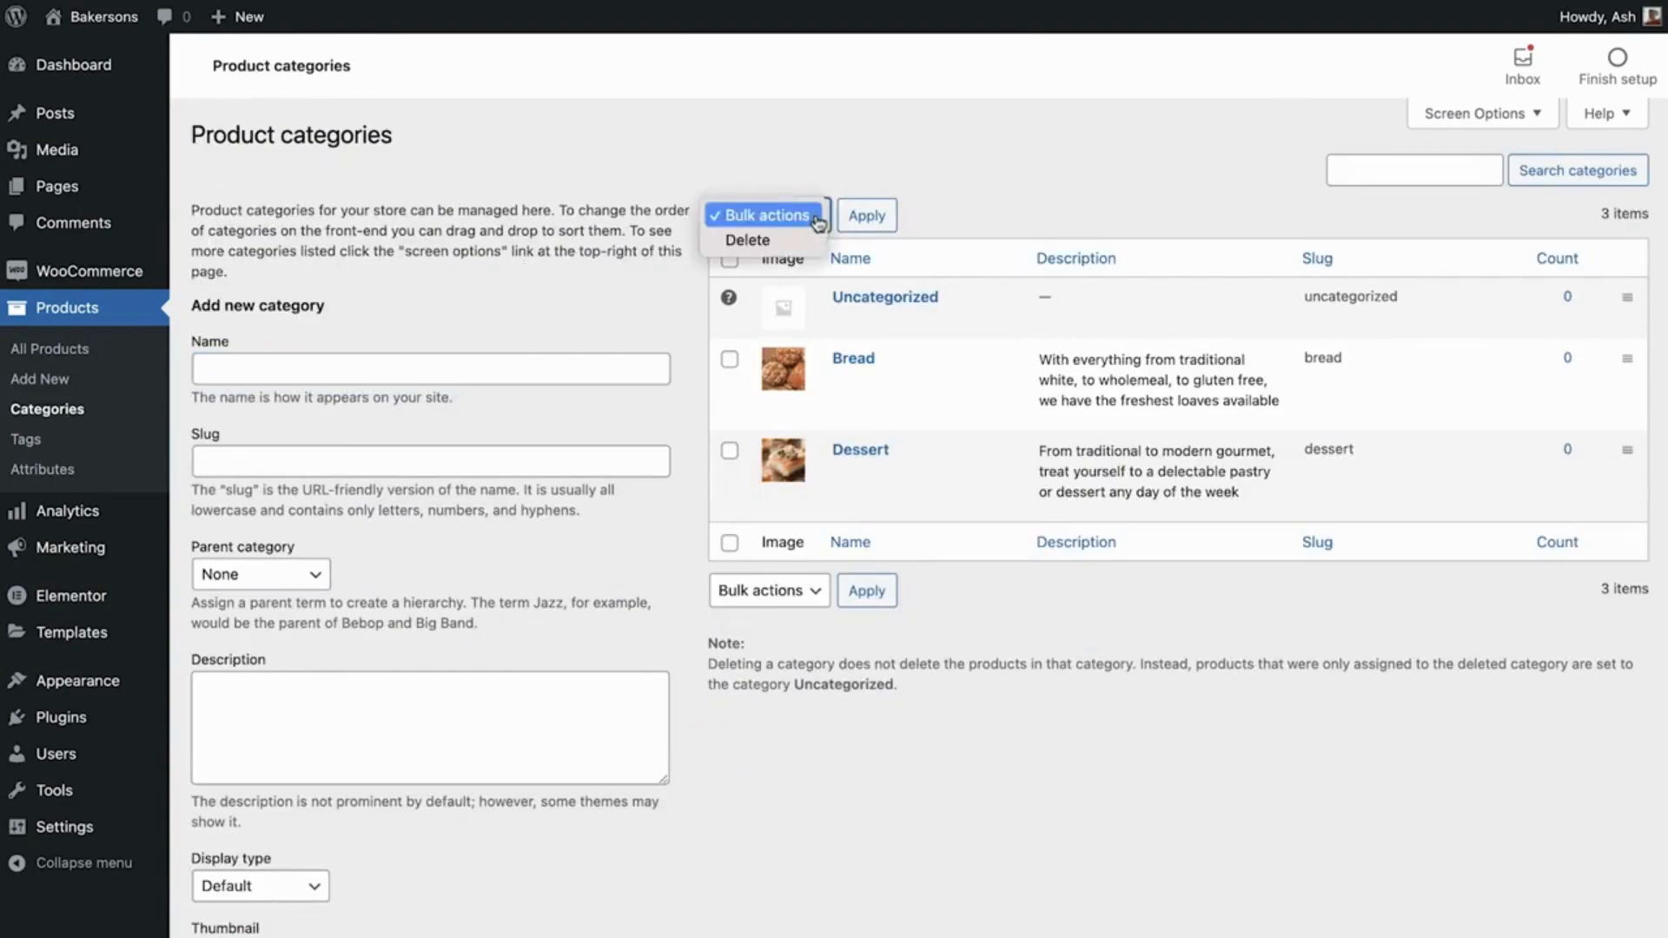
click(817, 219)
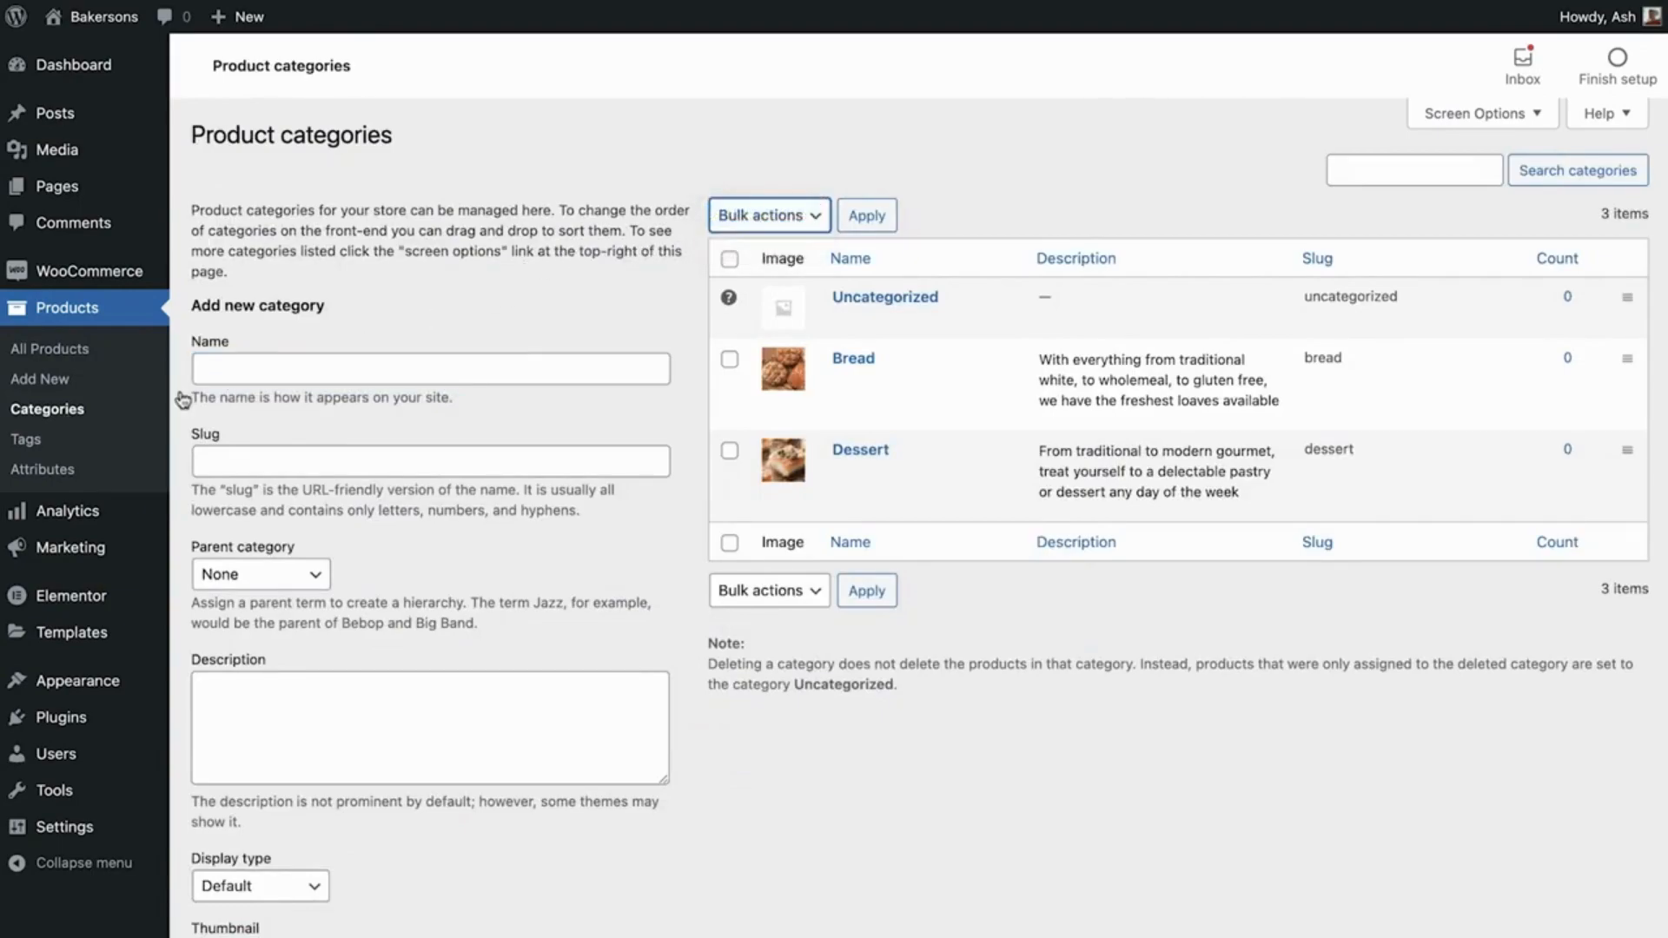
Step: Create two product tags named Wholemeal and Gluten Free on the product tags page
click(83, 450)
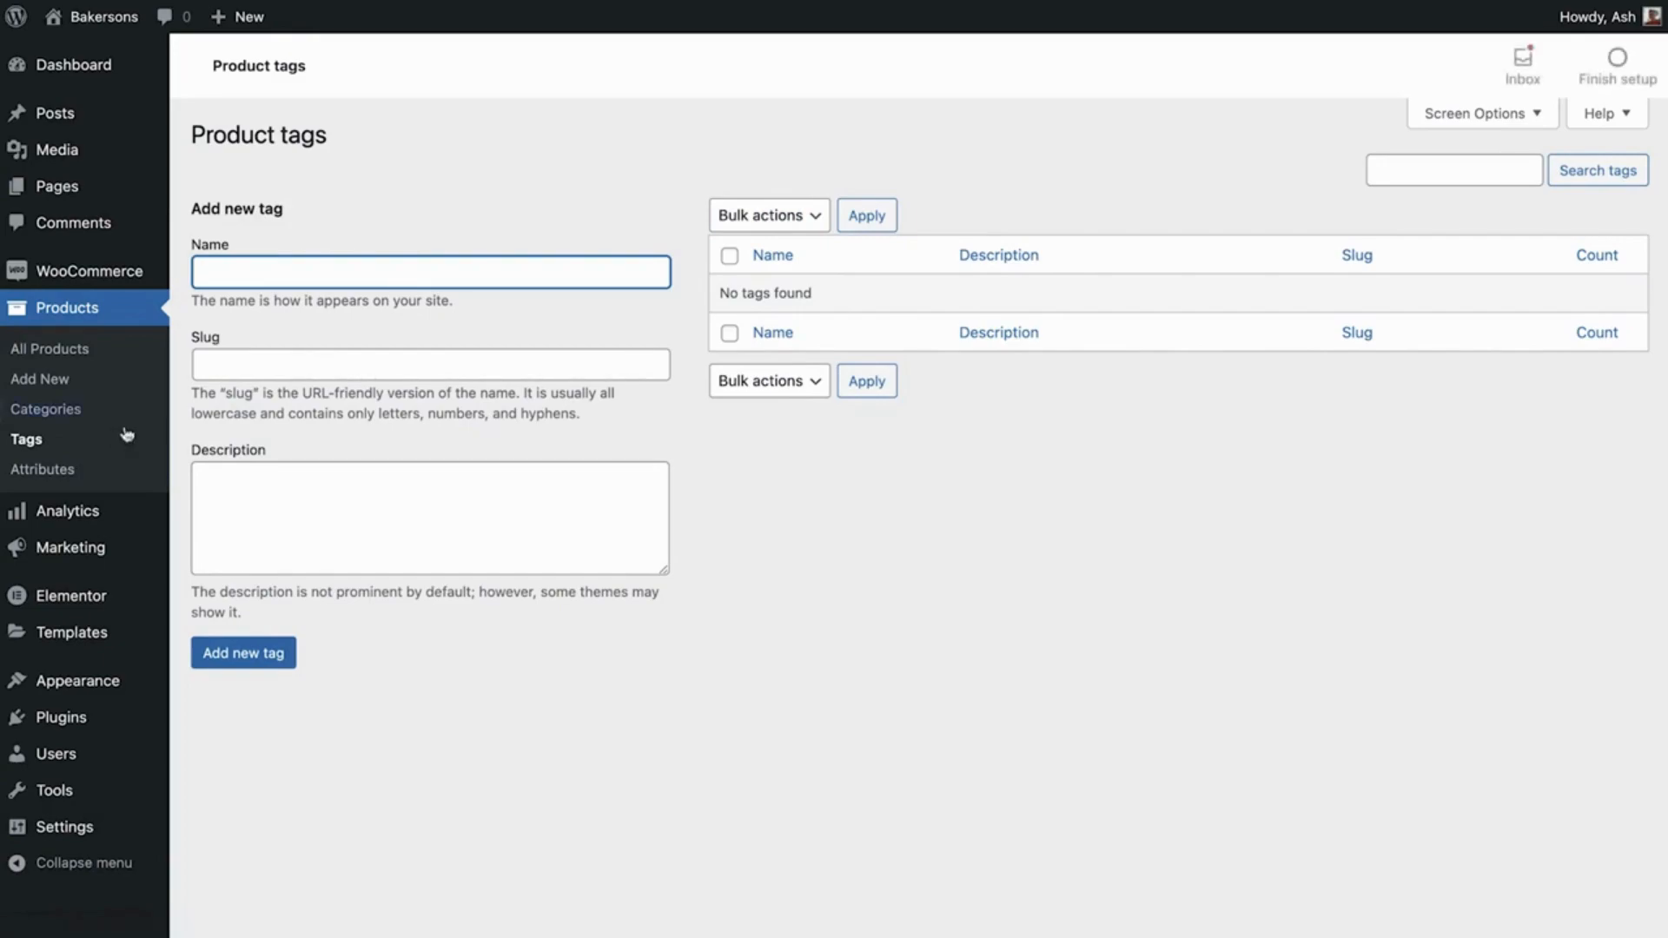
text(Wholemeal)
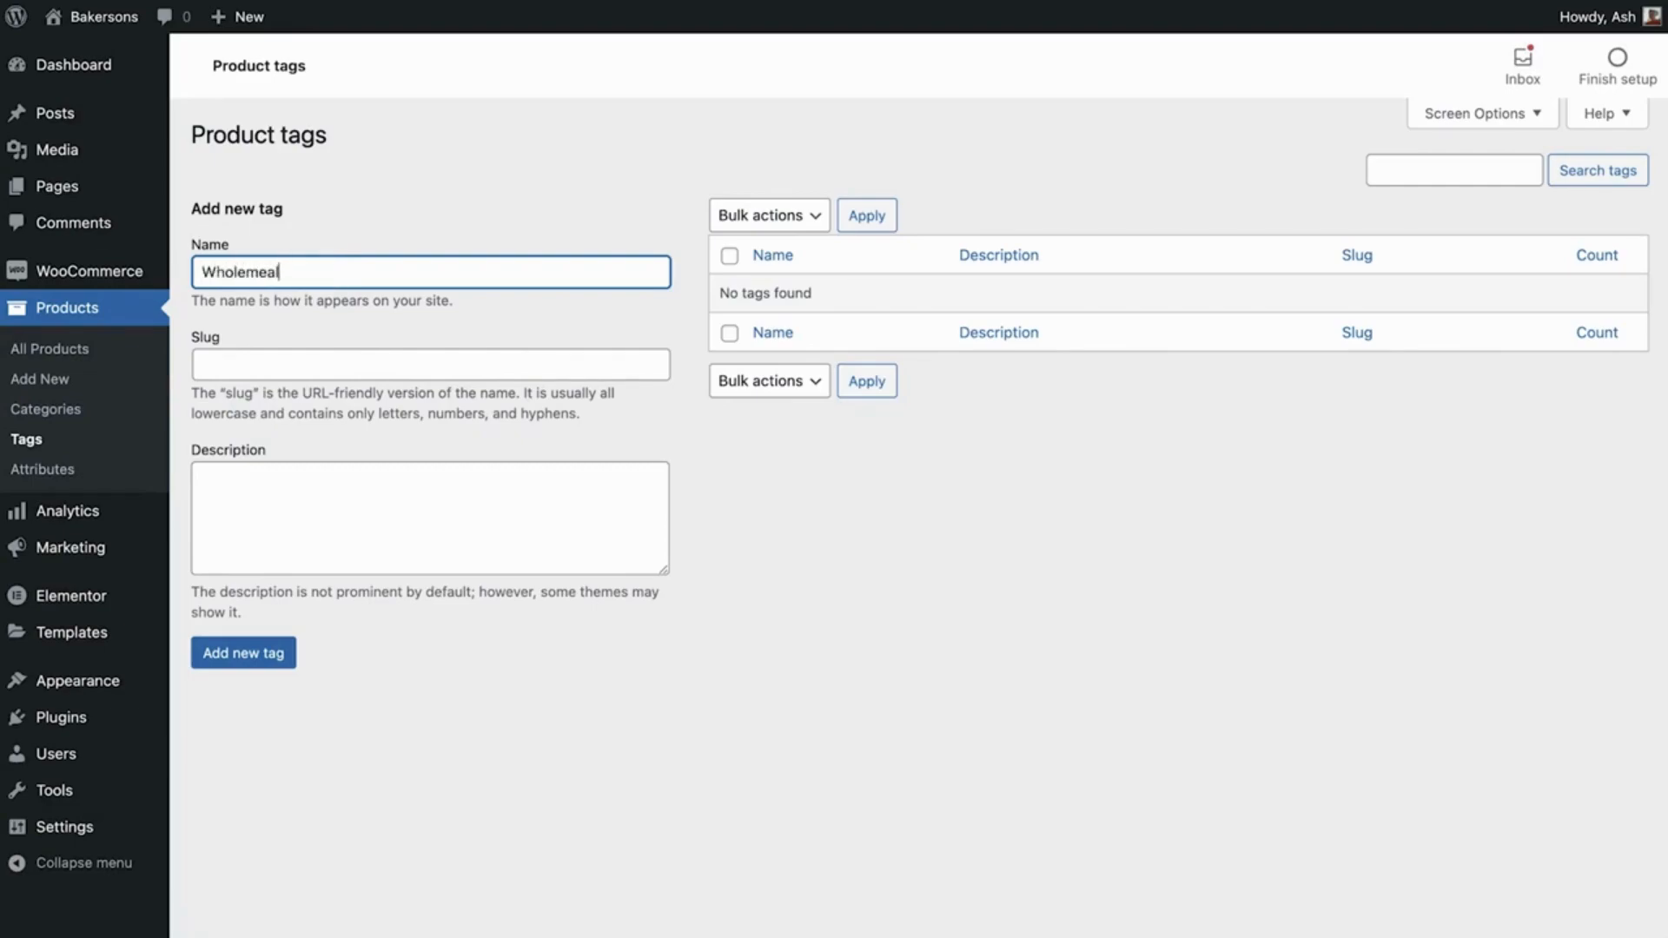
click(229, 664)
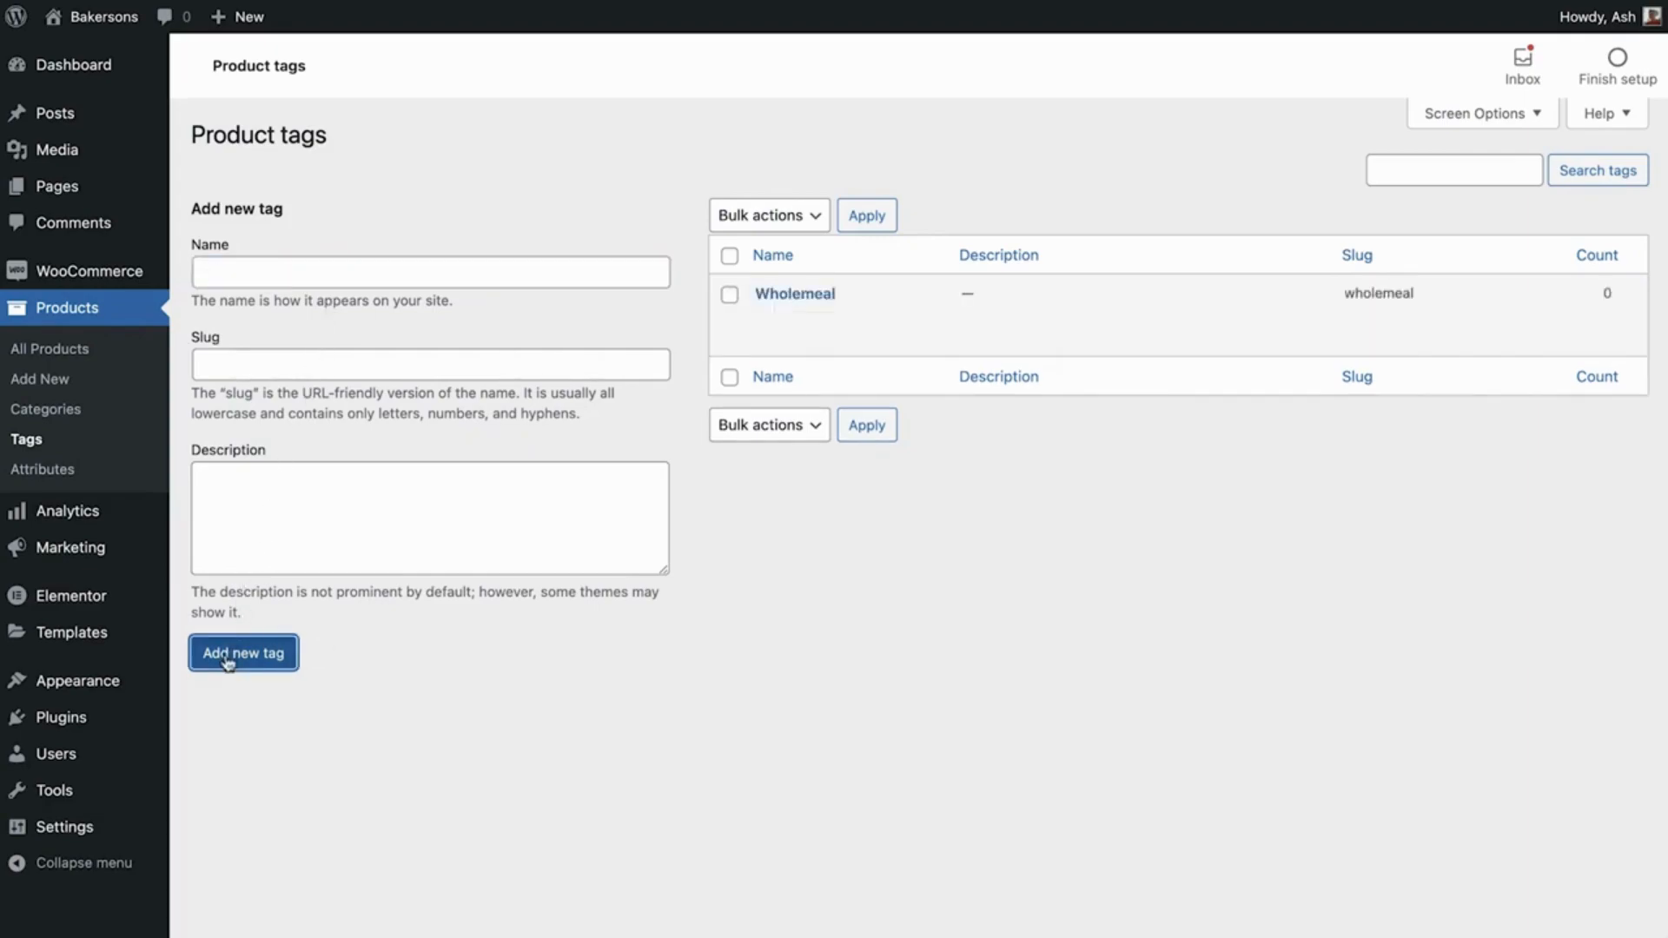
click(319, 277)
text(Gluten Fre)
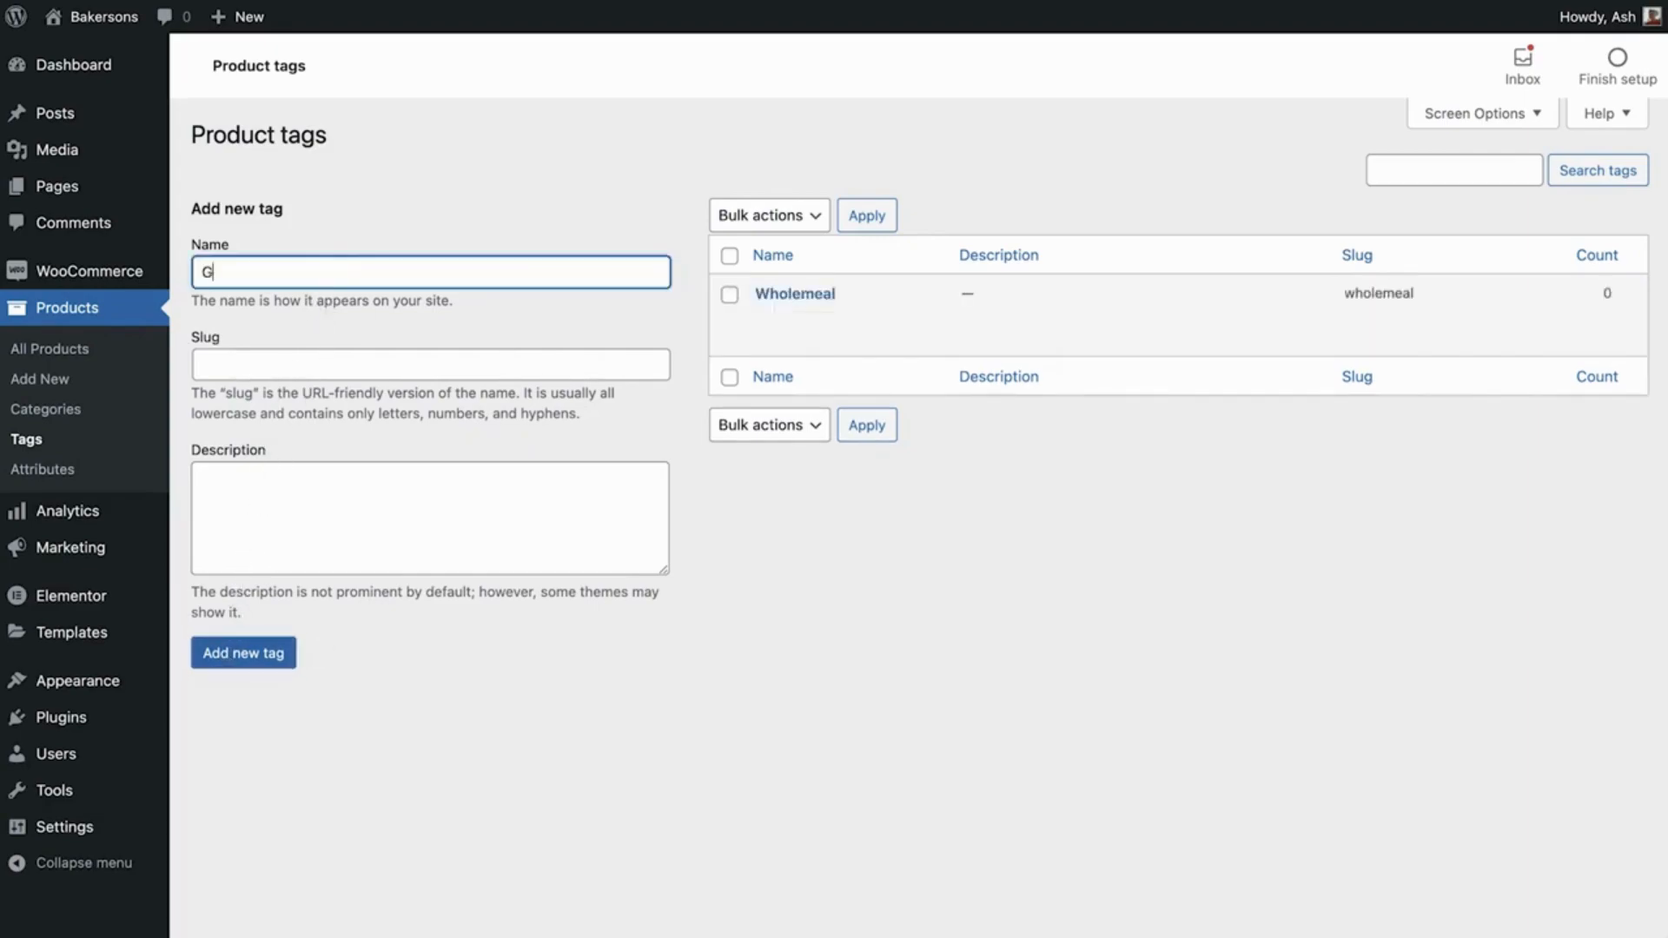
text(e)
click(240, 649)
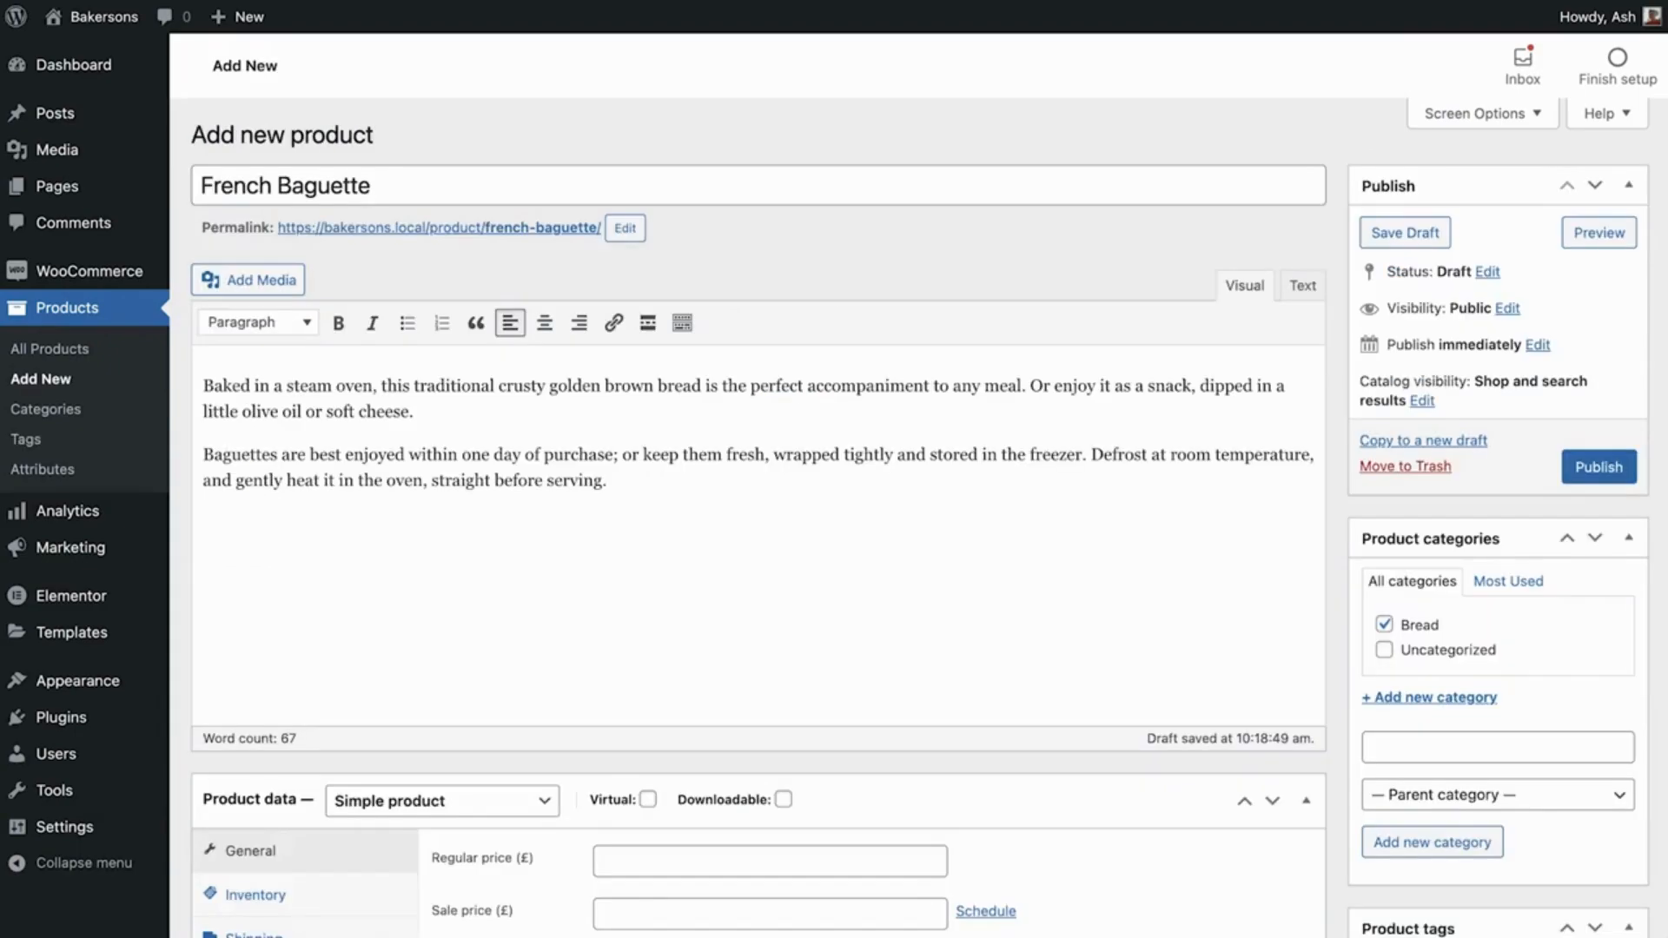
Step: Save the French Baguette product draft and add the existing tags Wholemeal and Gluten Free to it
click(1411, 233)
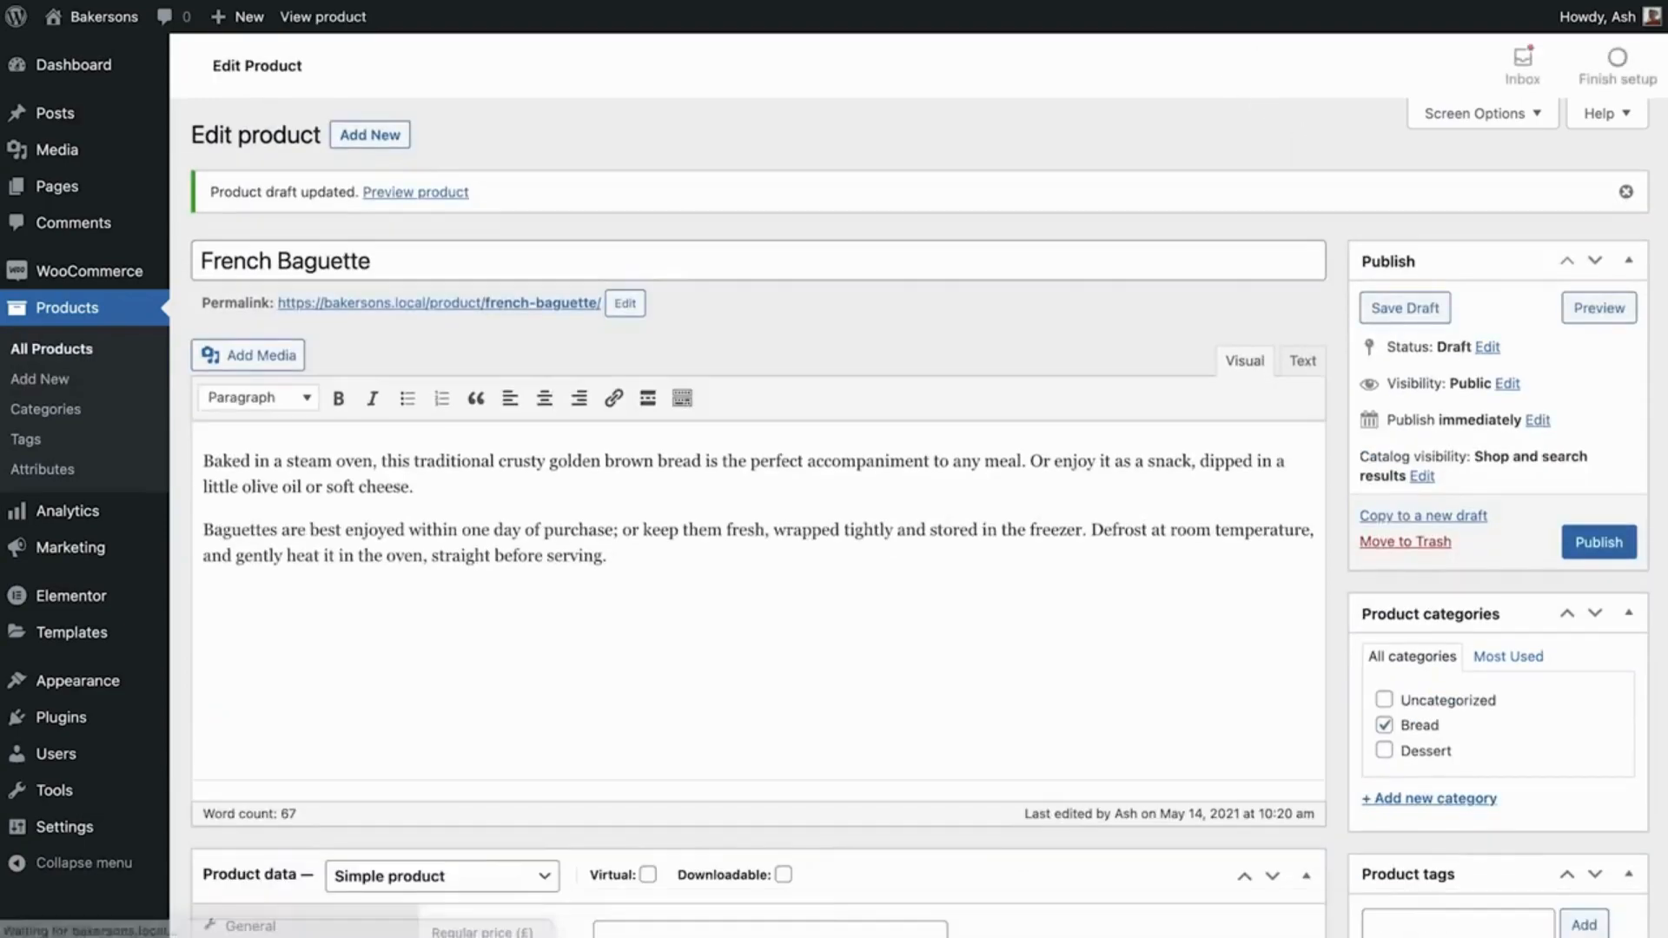
scroll(1335, 292, down, 4)
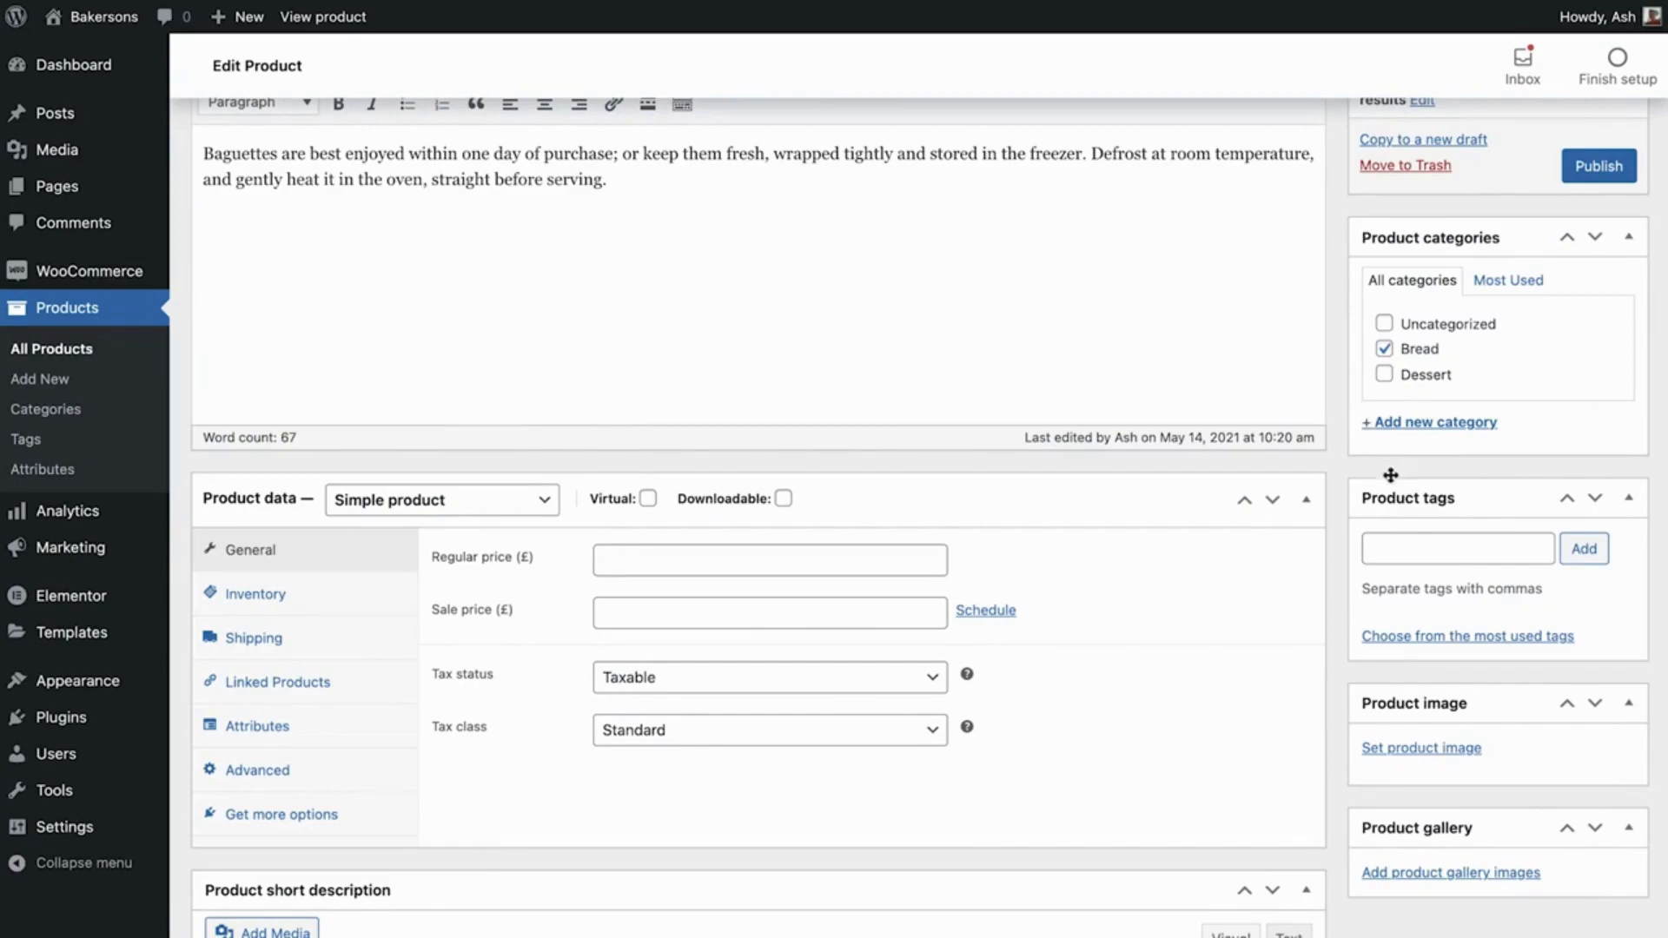
click(1424, 543)
text(w)
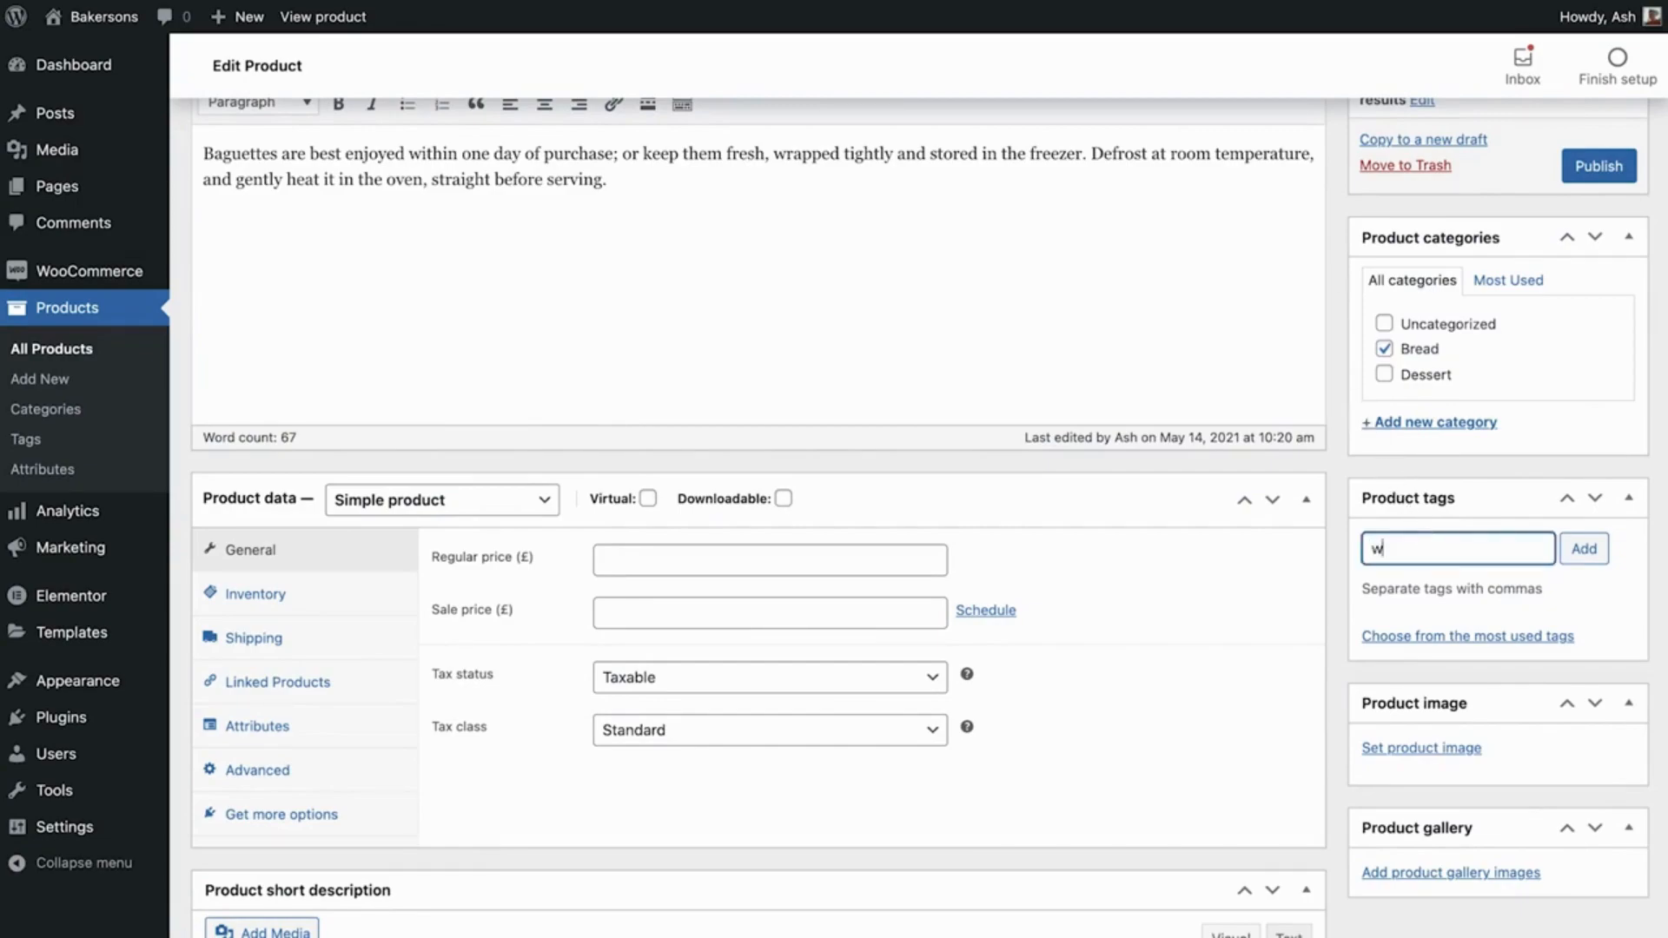
text(hol)
click(1431, 582)
text(glu)
click(1431, 589)
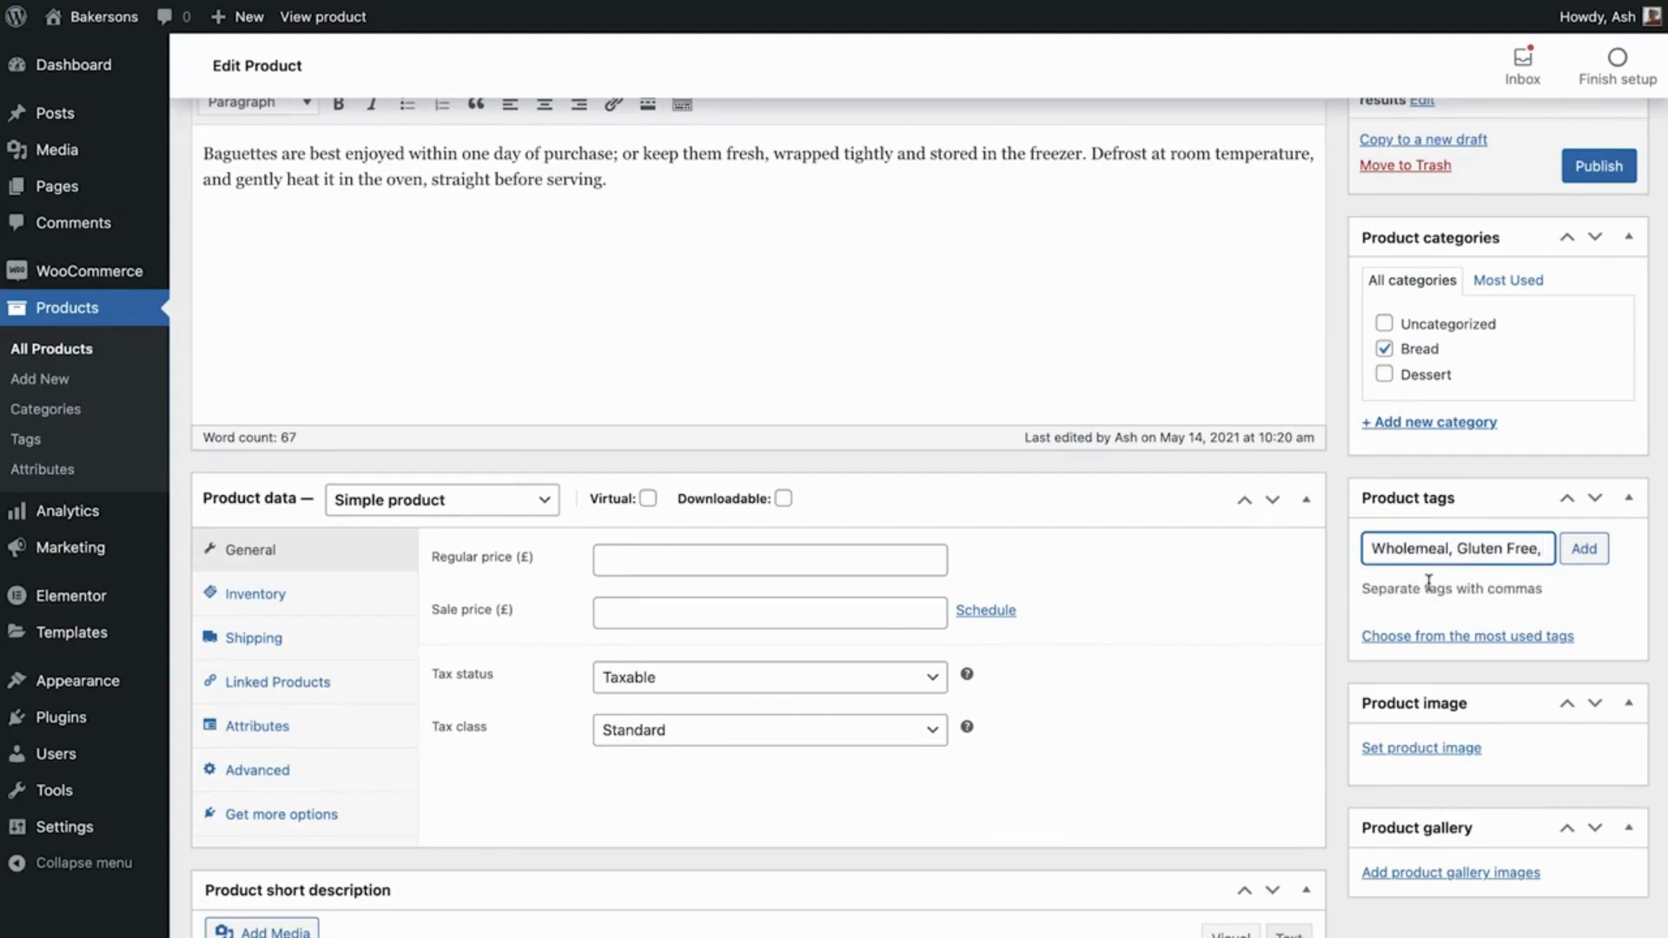
click(1584, 550)
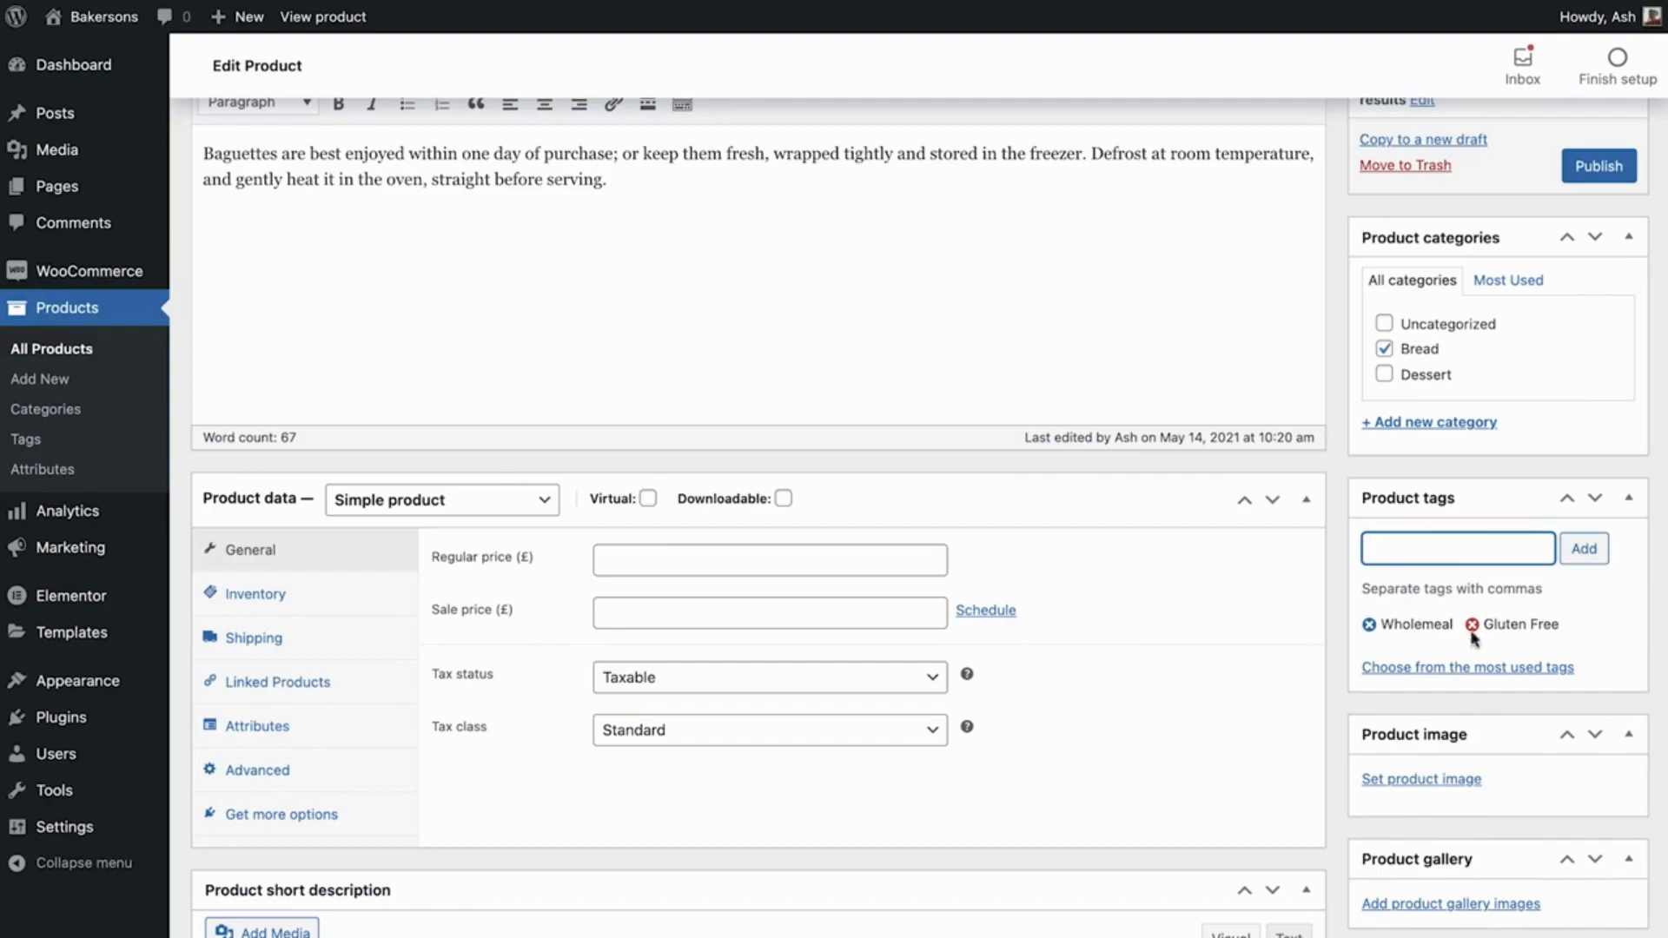
click(1343, 675)
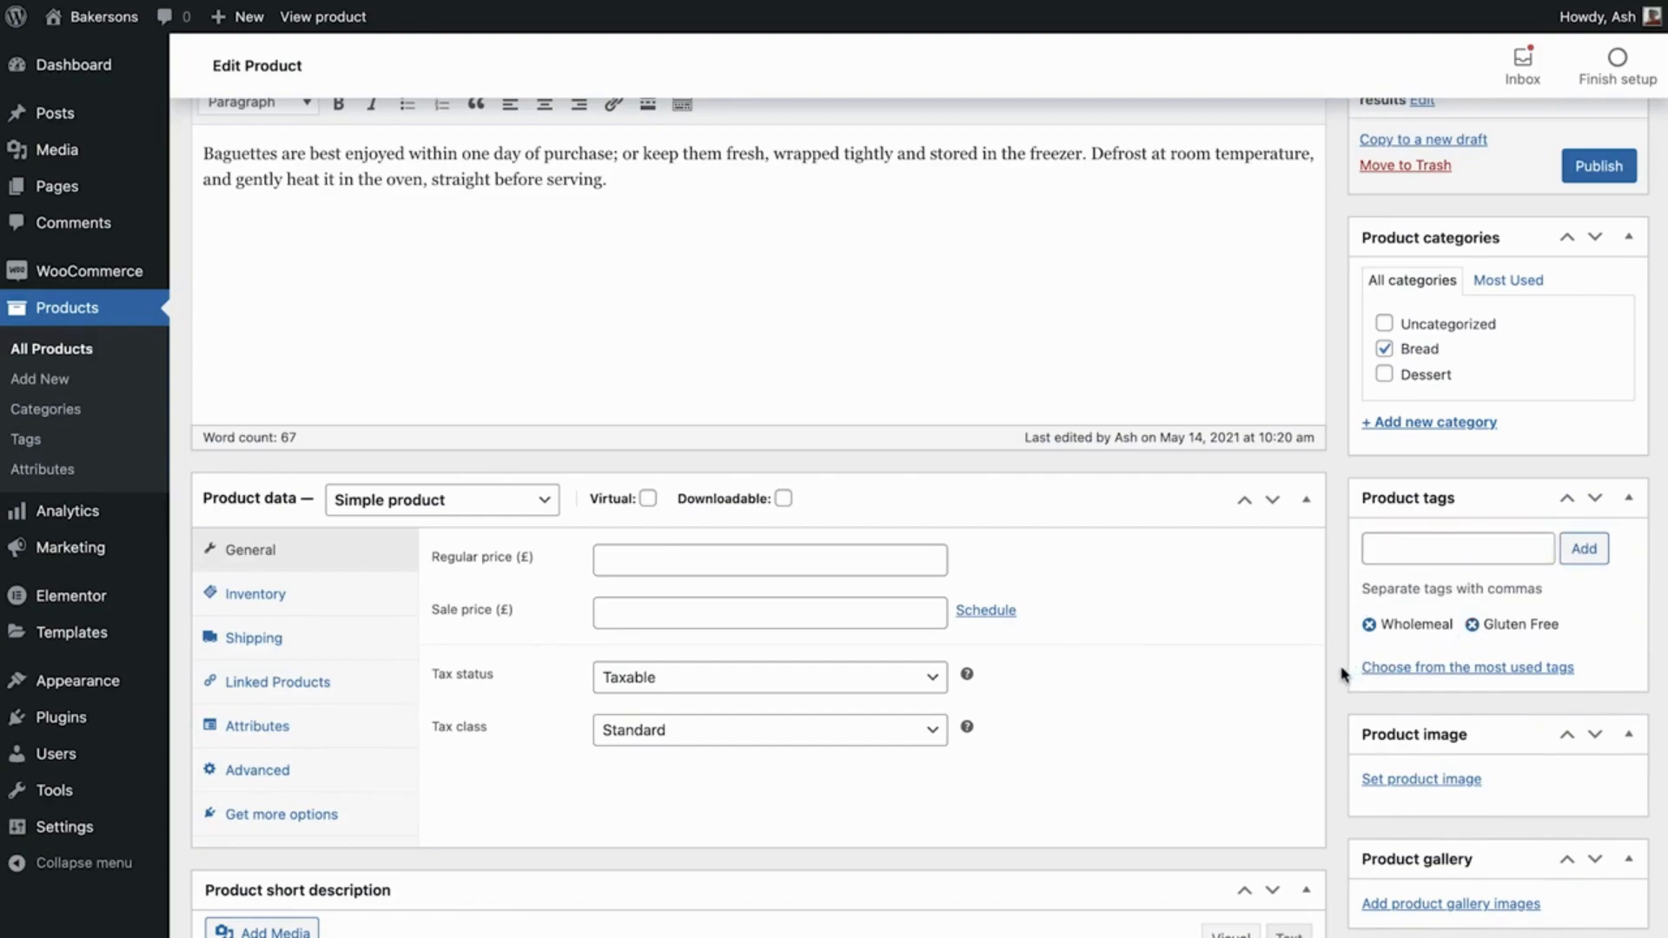
Step: Keep the product type as Simple product and set its regular price to £3.75
scroll(1343, 675, down, 3)
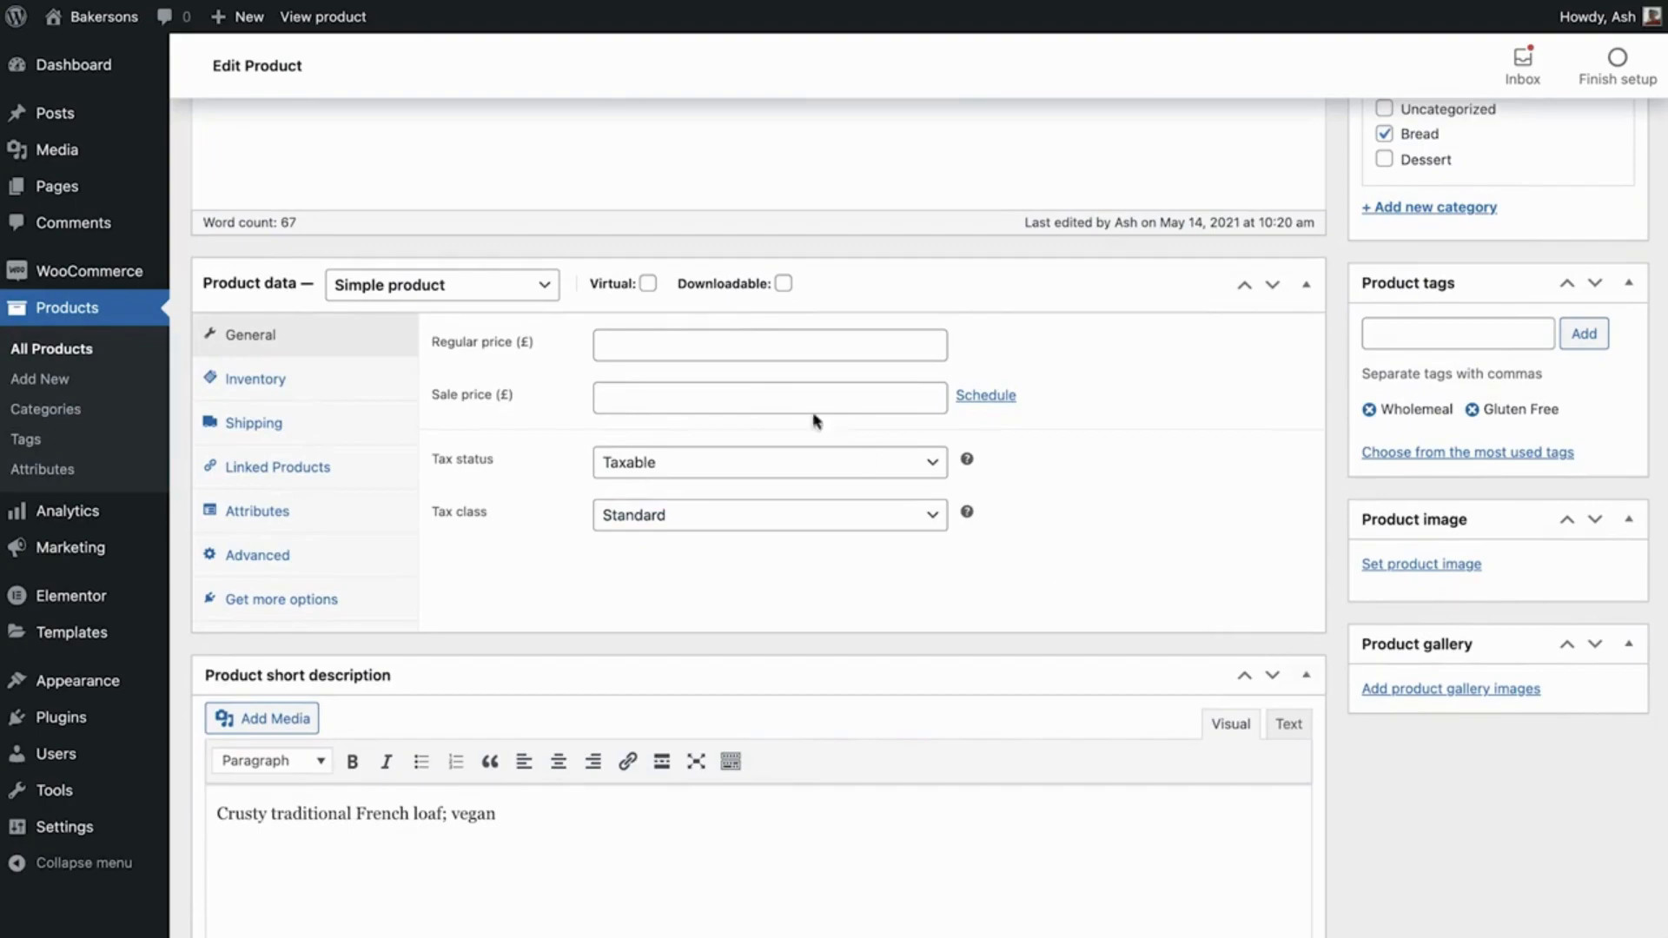
click(547, 293)
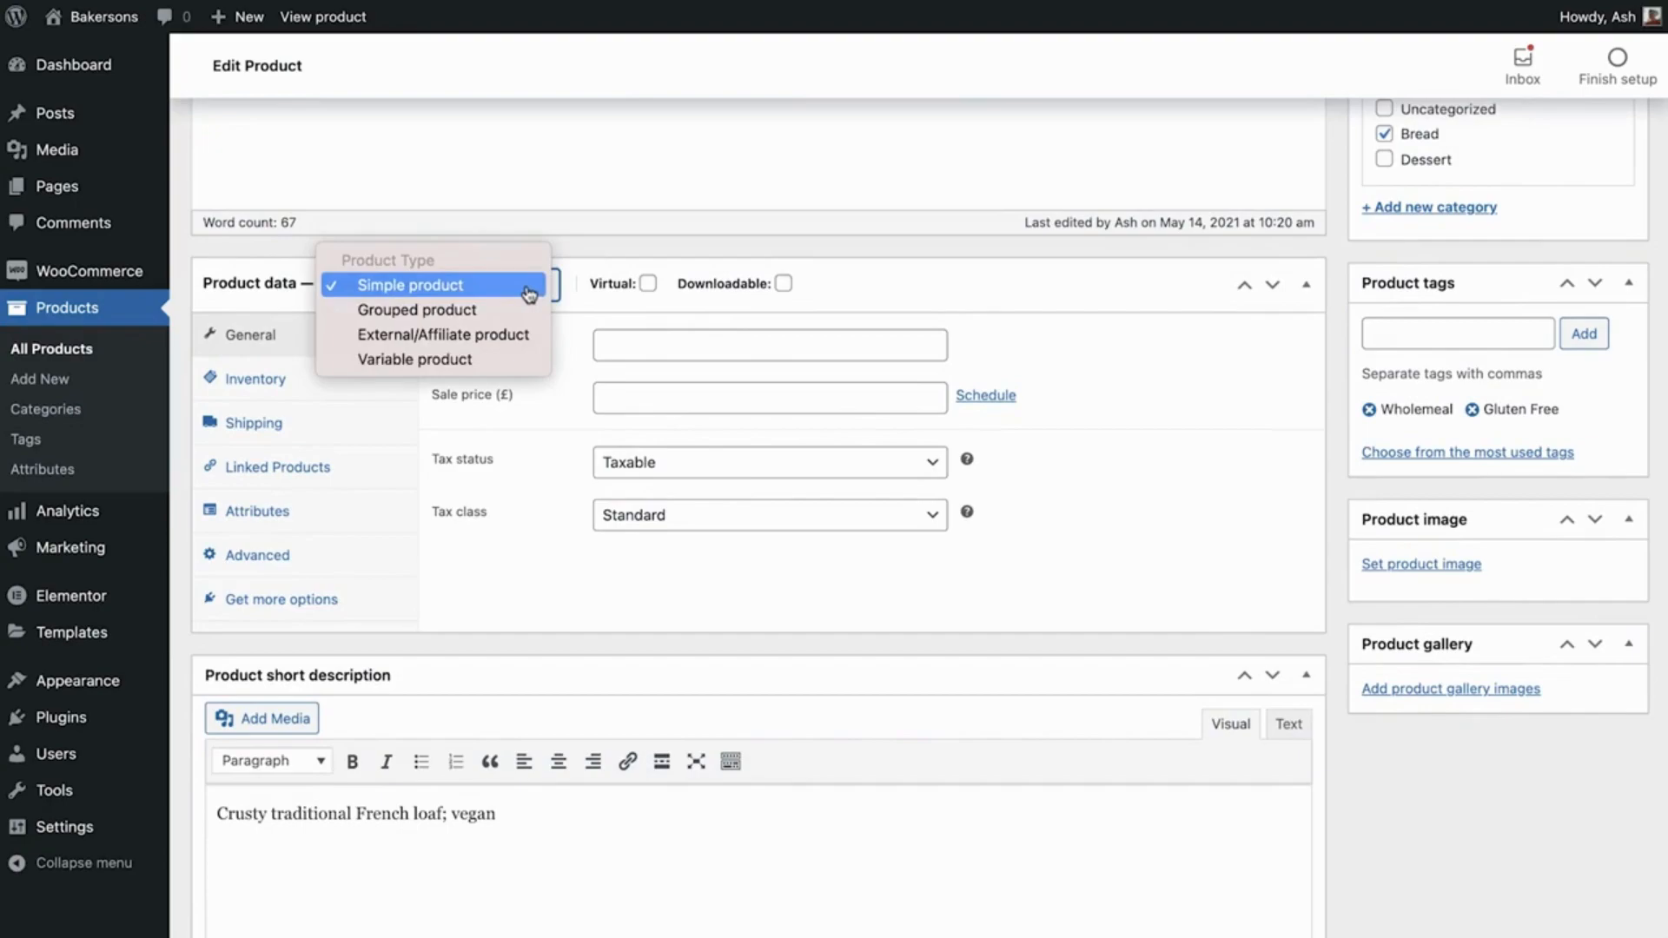
click(528, 295)
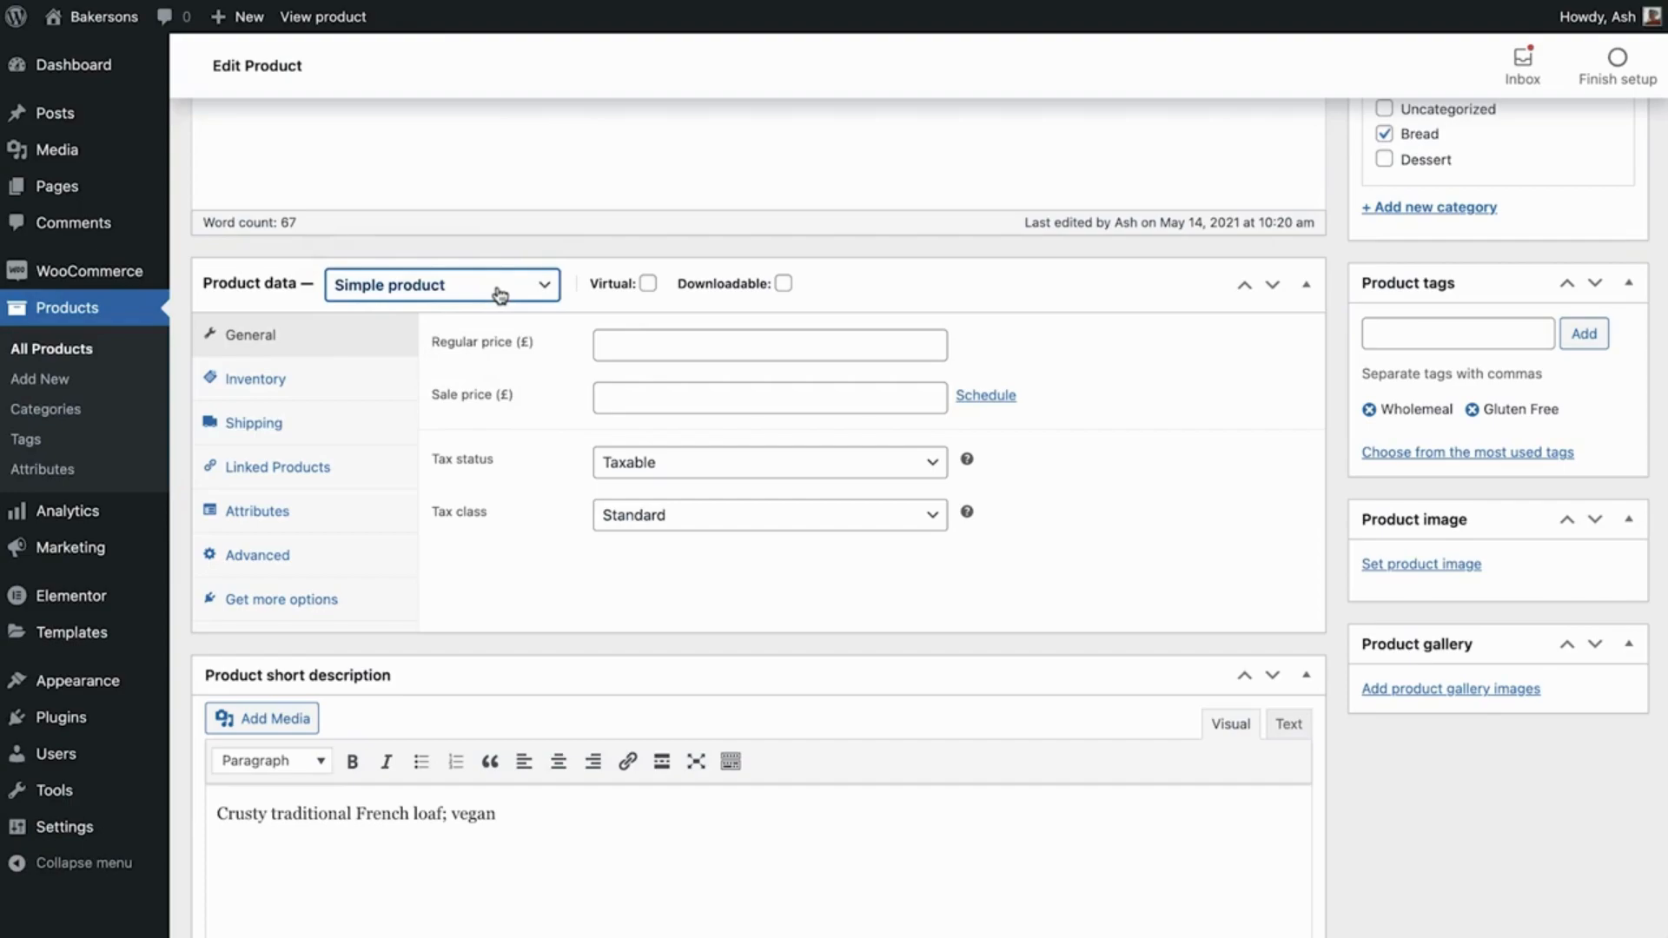
click(647, 348)
text(3.75)
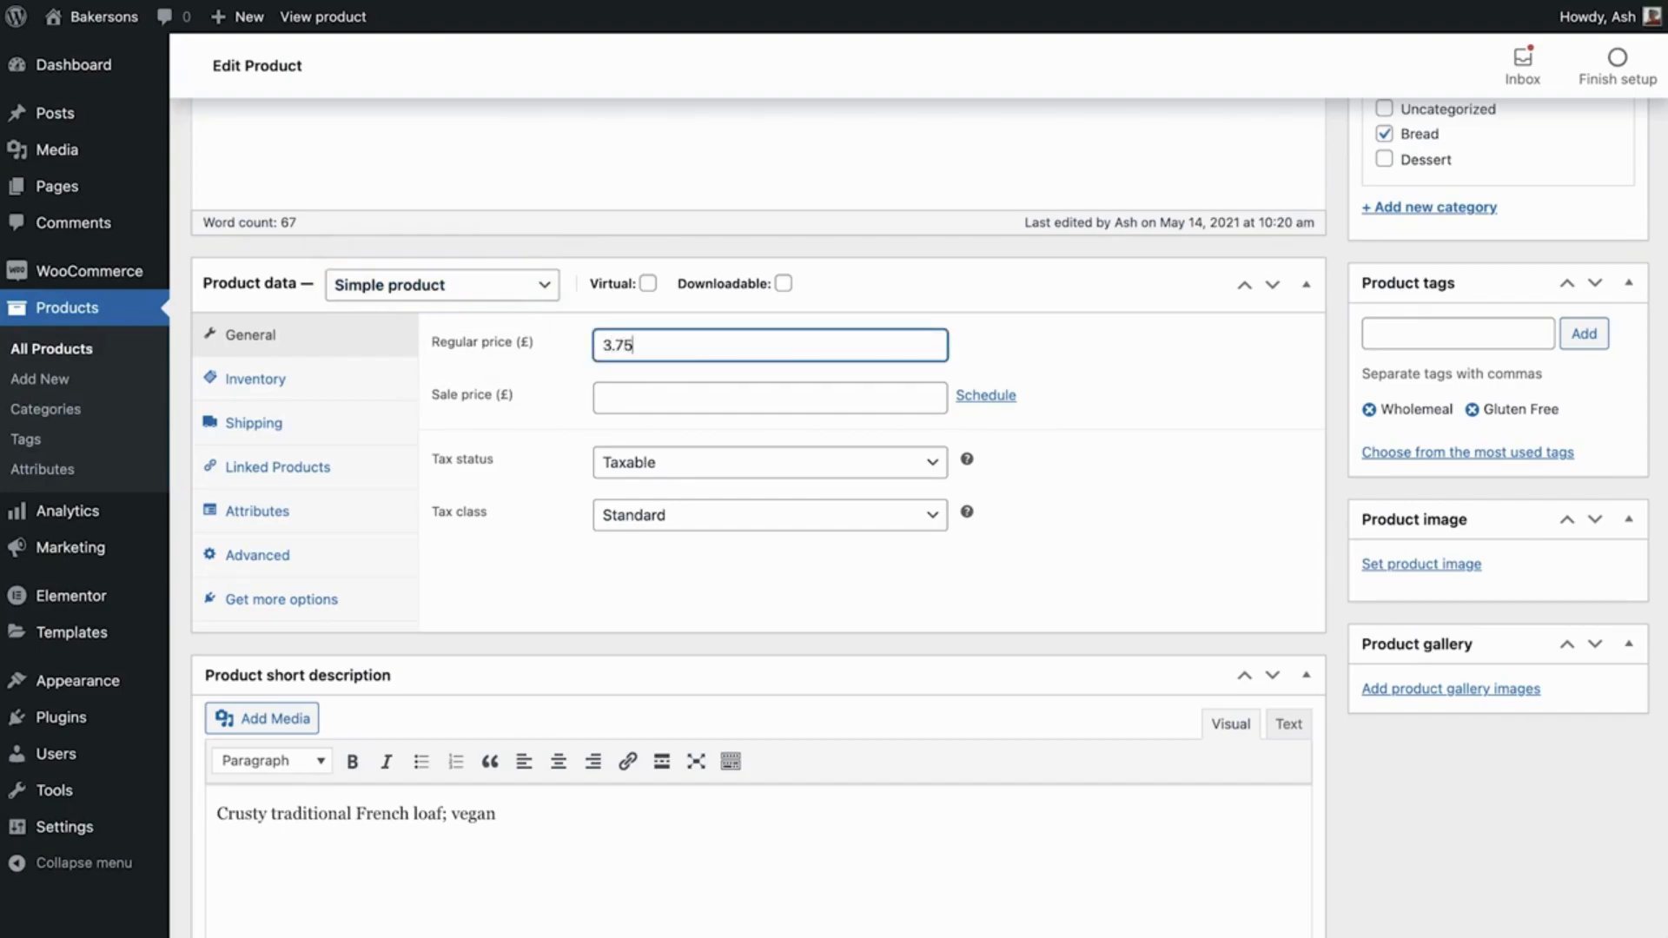
click(626, 394)
text(3.00)
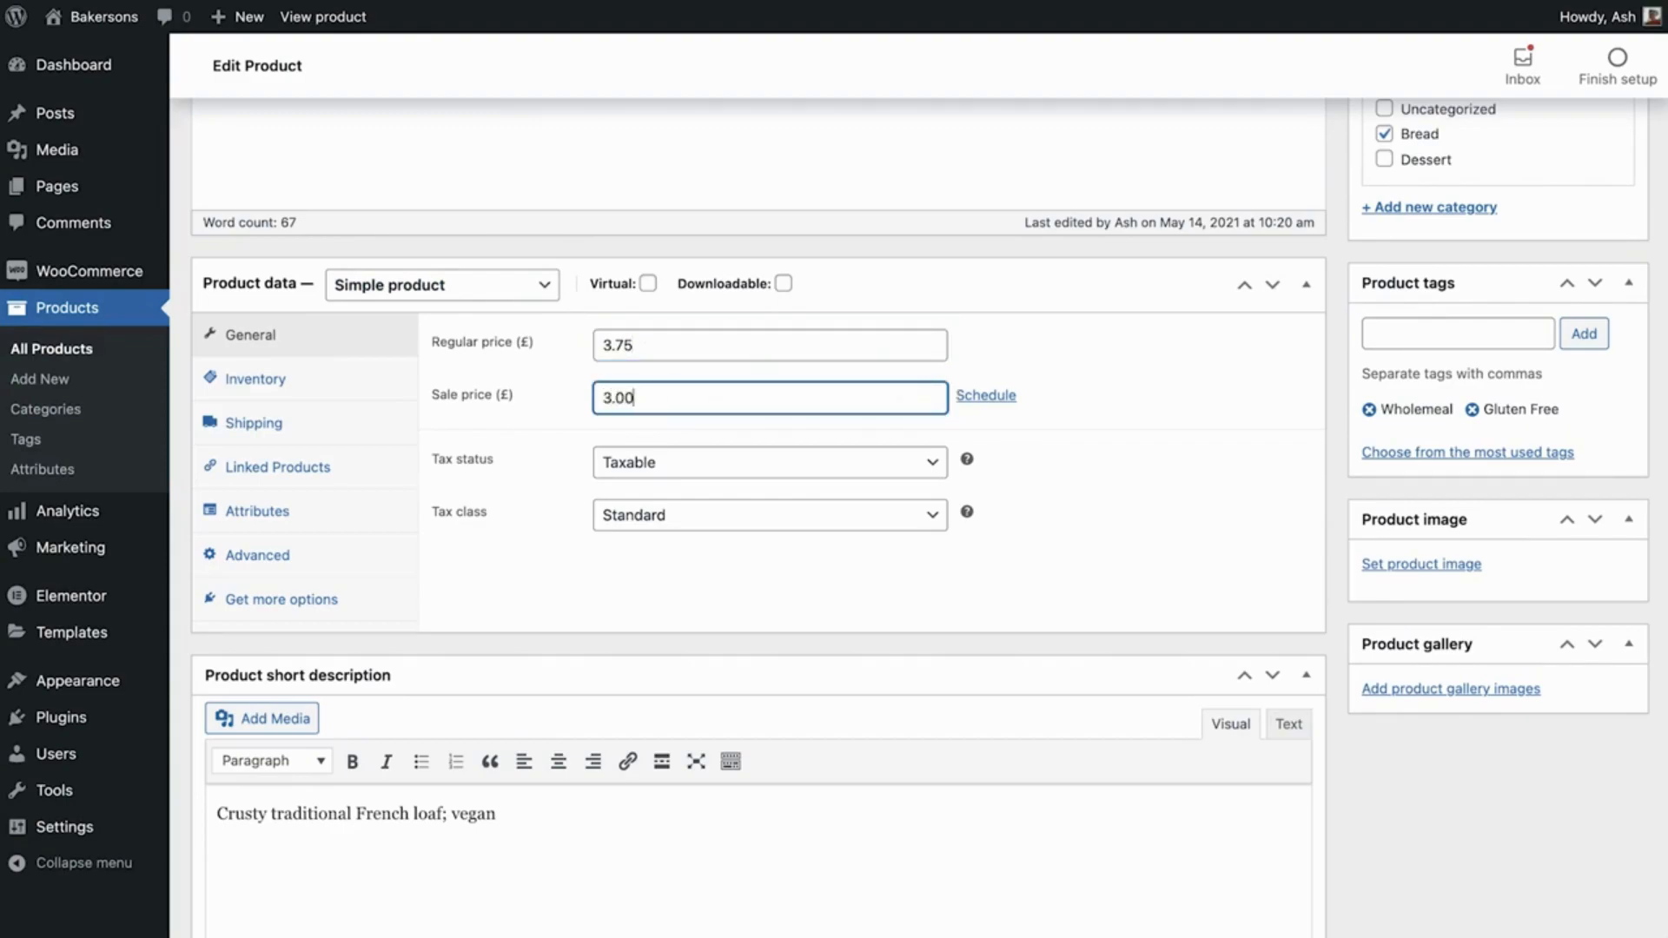
click(986, 396)
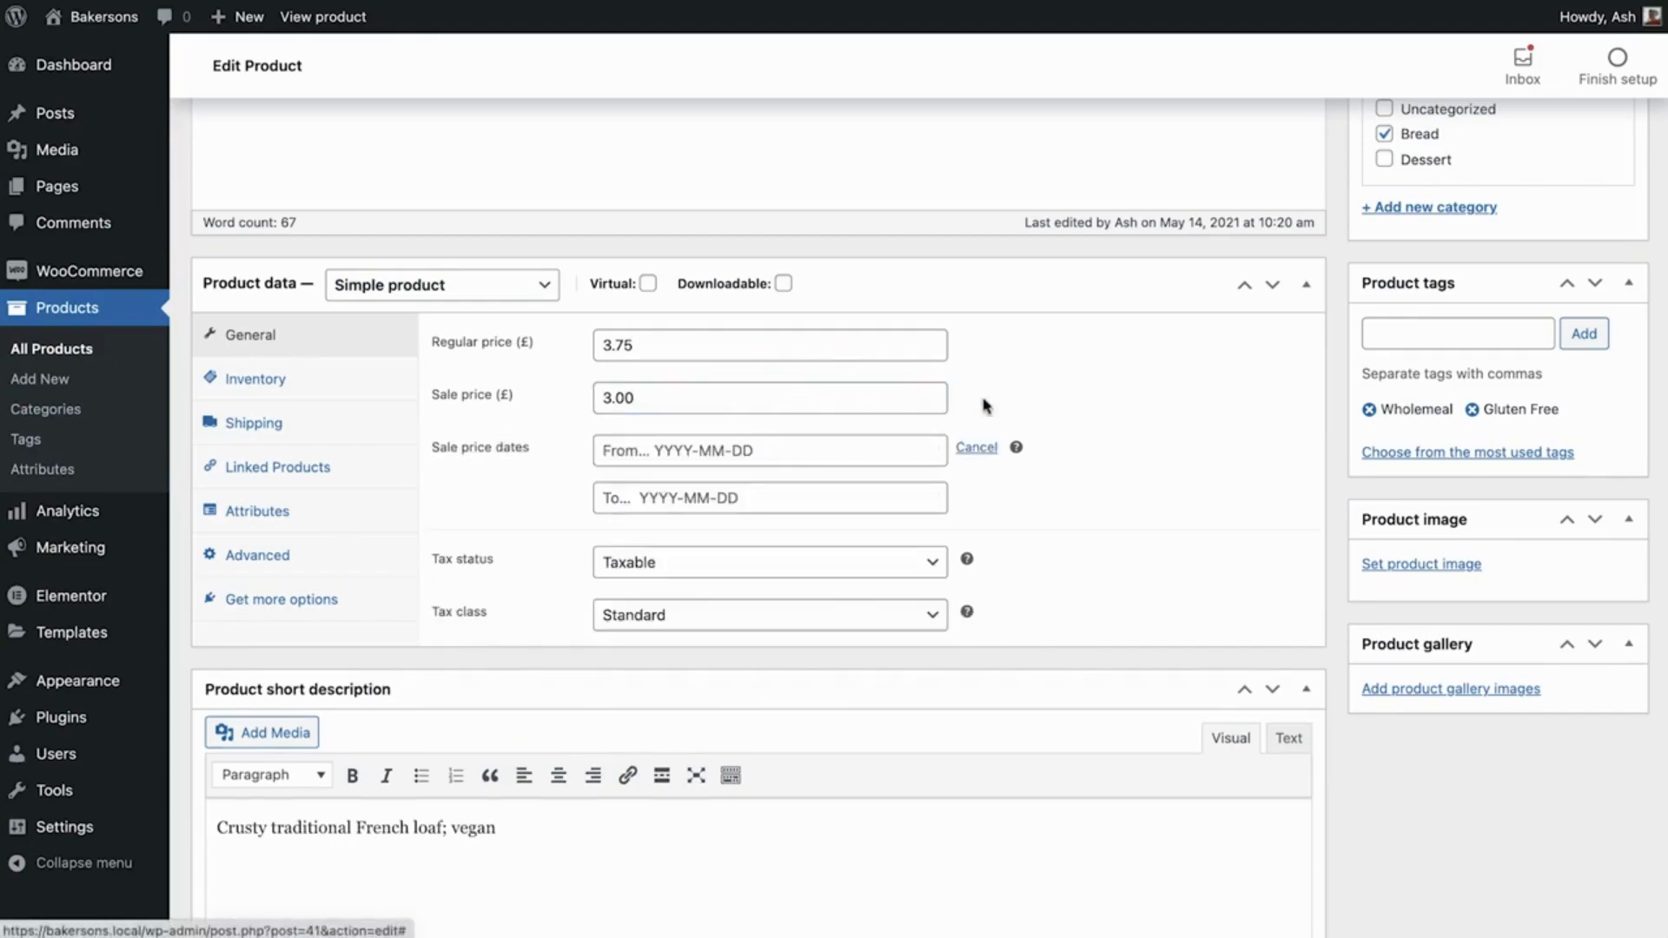
click(865, 454)
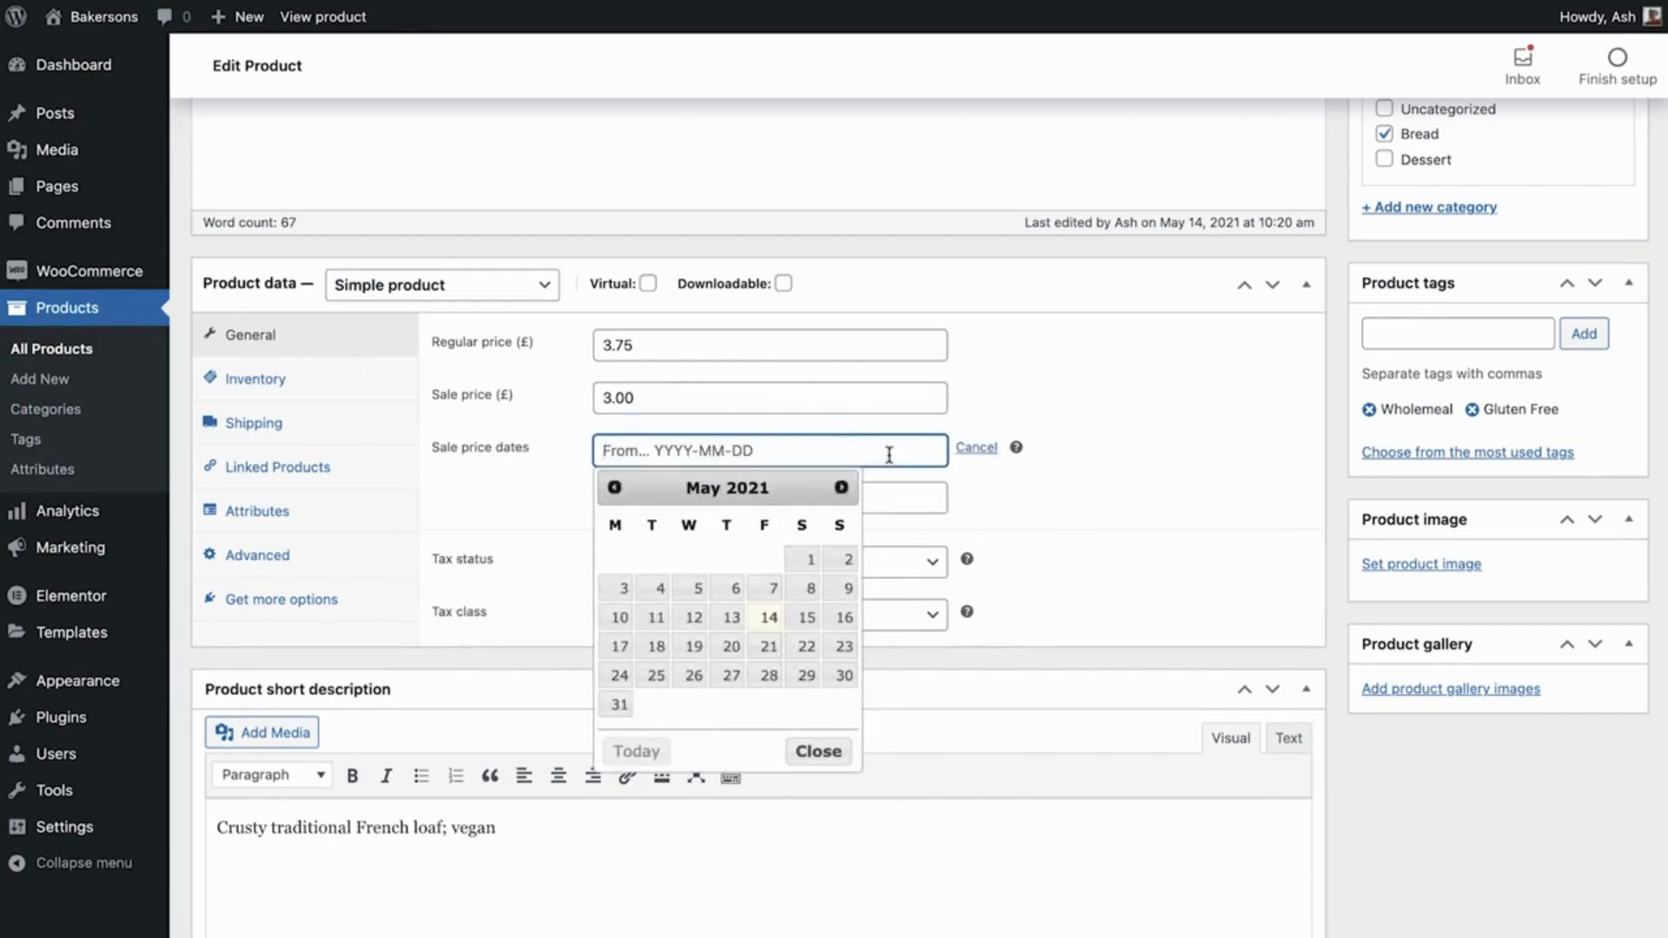
click(976, 449)
click(852, 399)
key(BackSpace)
key(BackSpace)
key(BackSpace)
key(BackSpace)
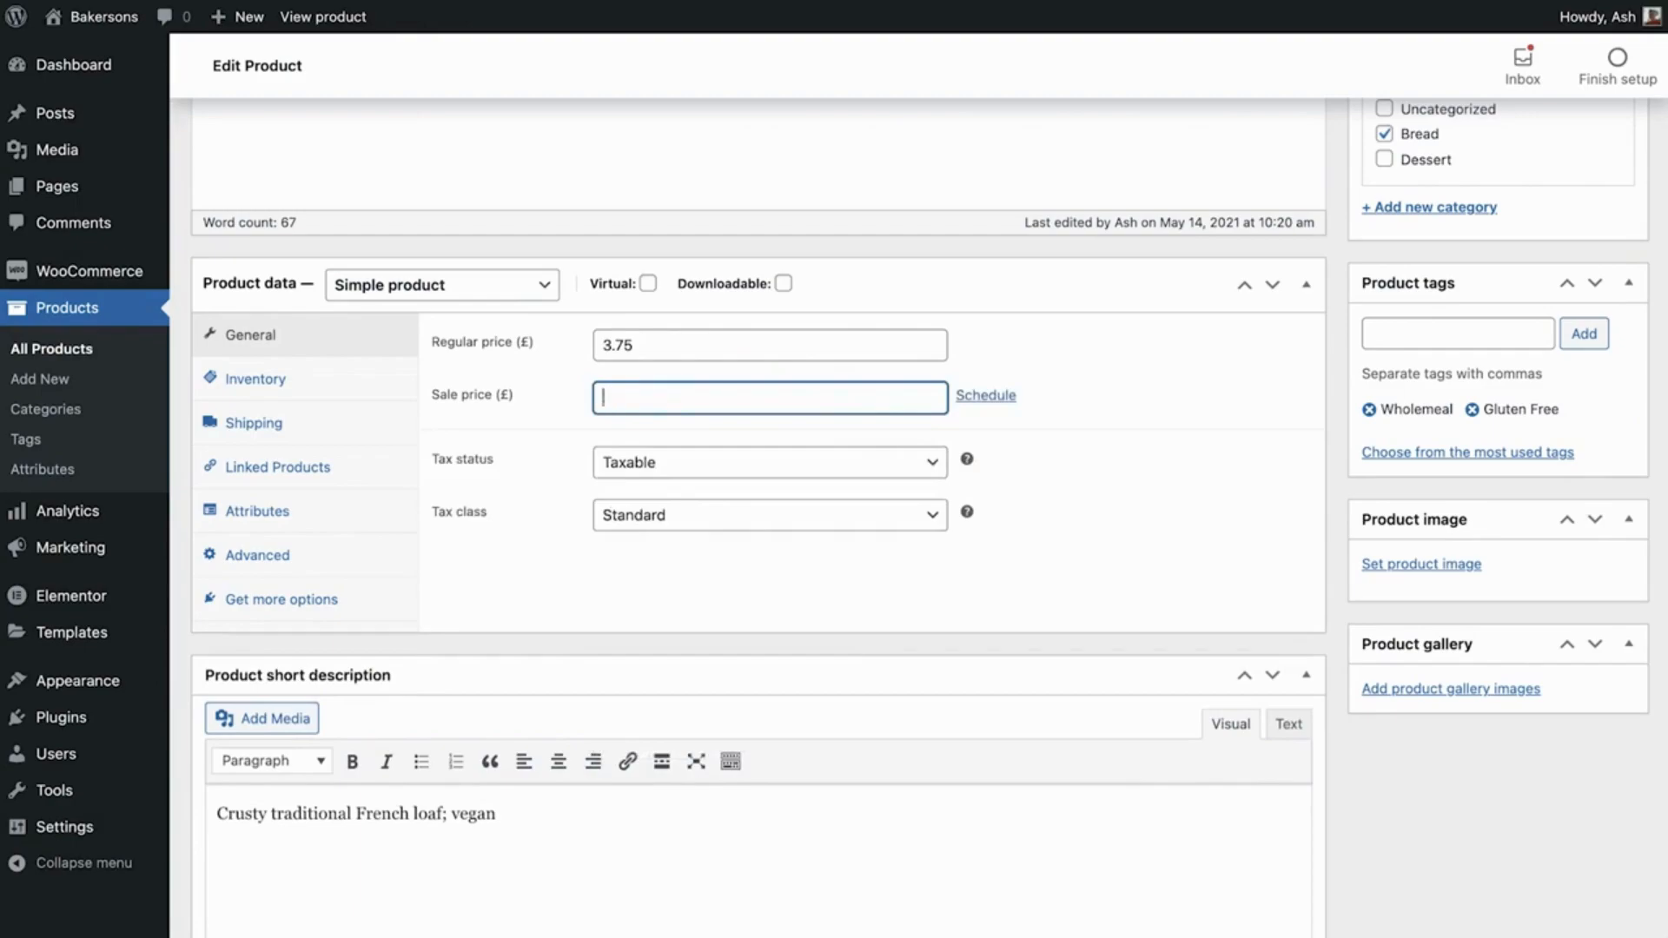
Step: Keep the product's tax status as Taxable and set its tax class to Reduced rate
click(937, 469)
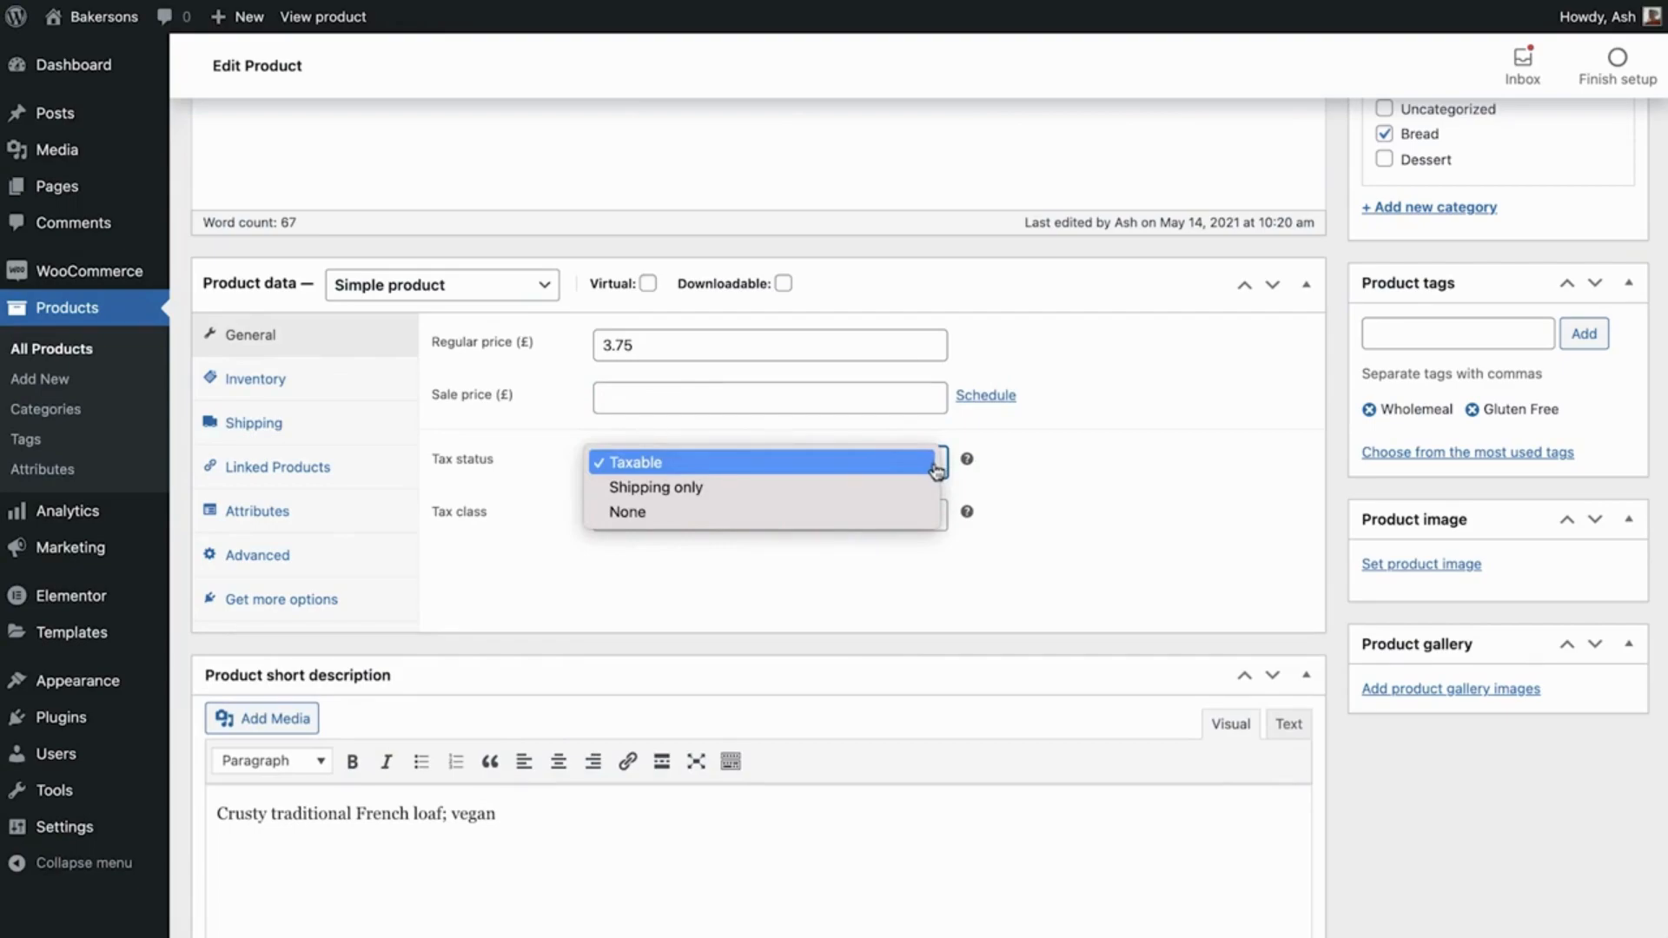
click(932, 470)
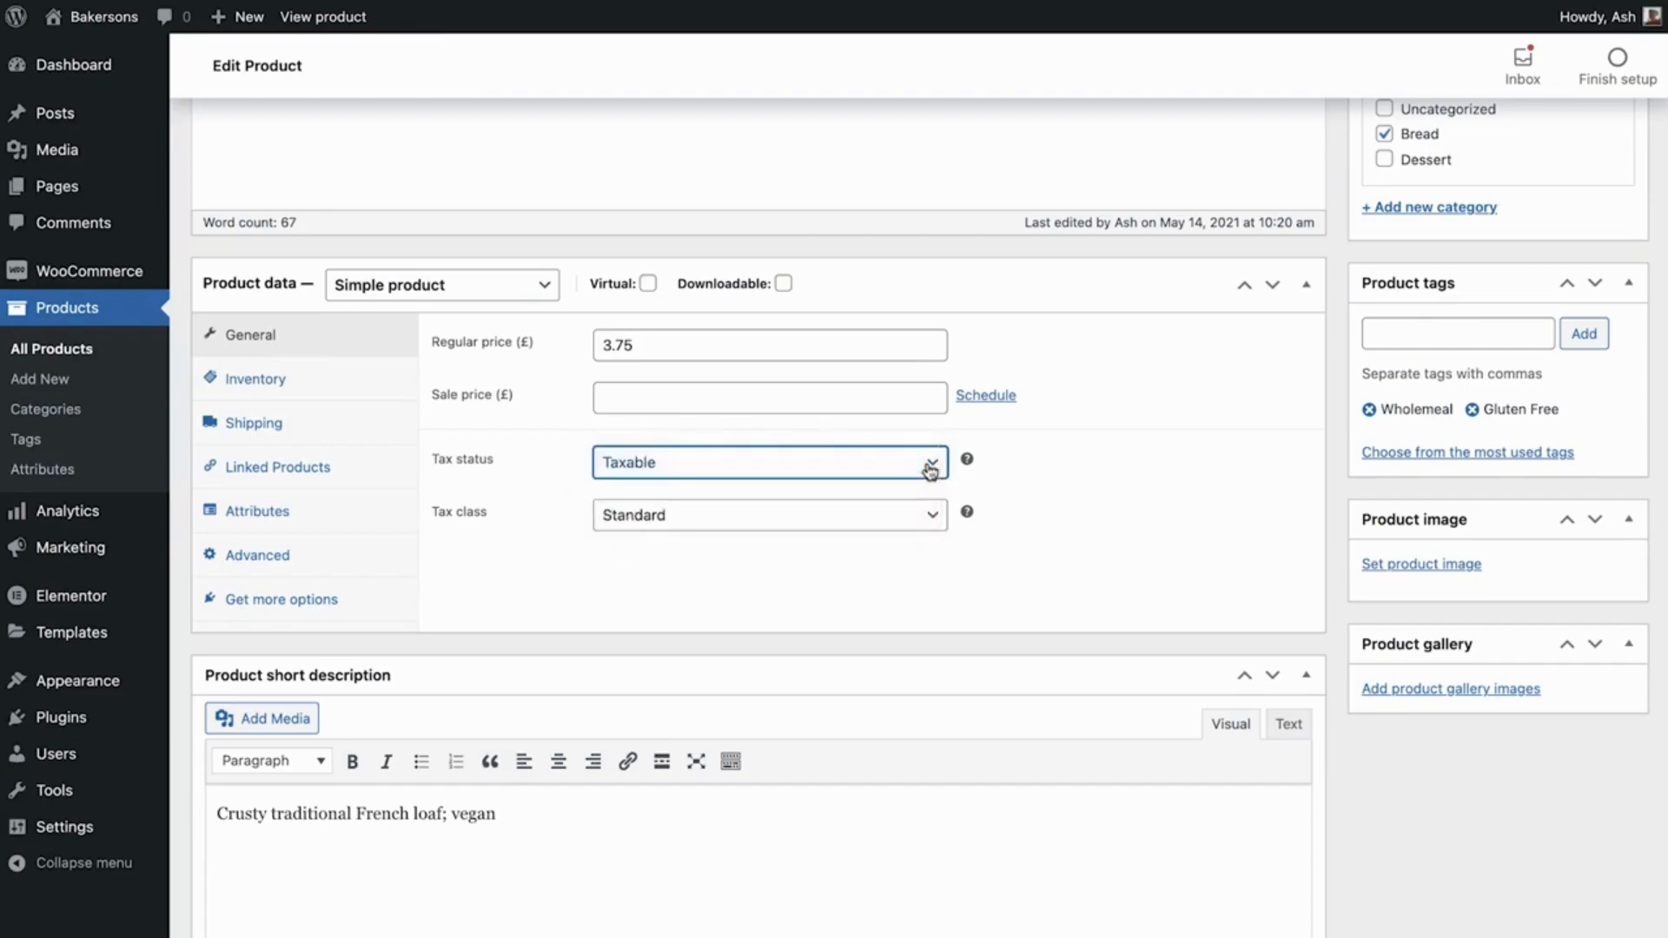
click(937, 517)
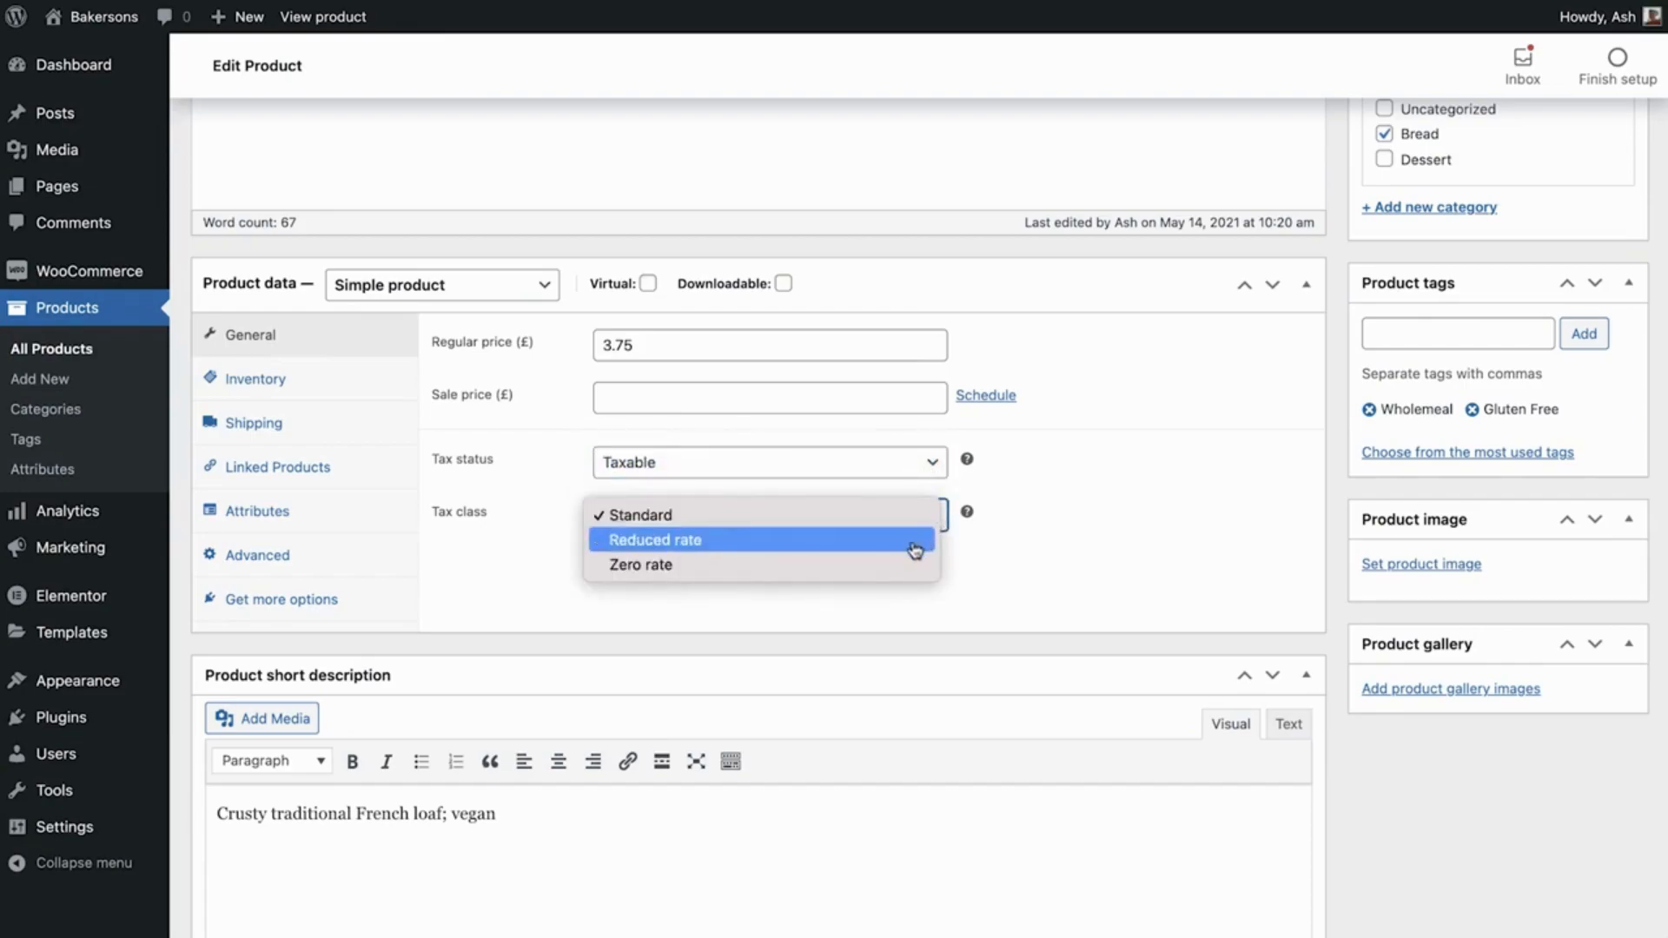
click(915, 550)
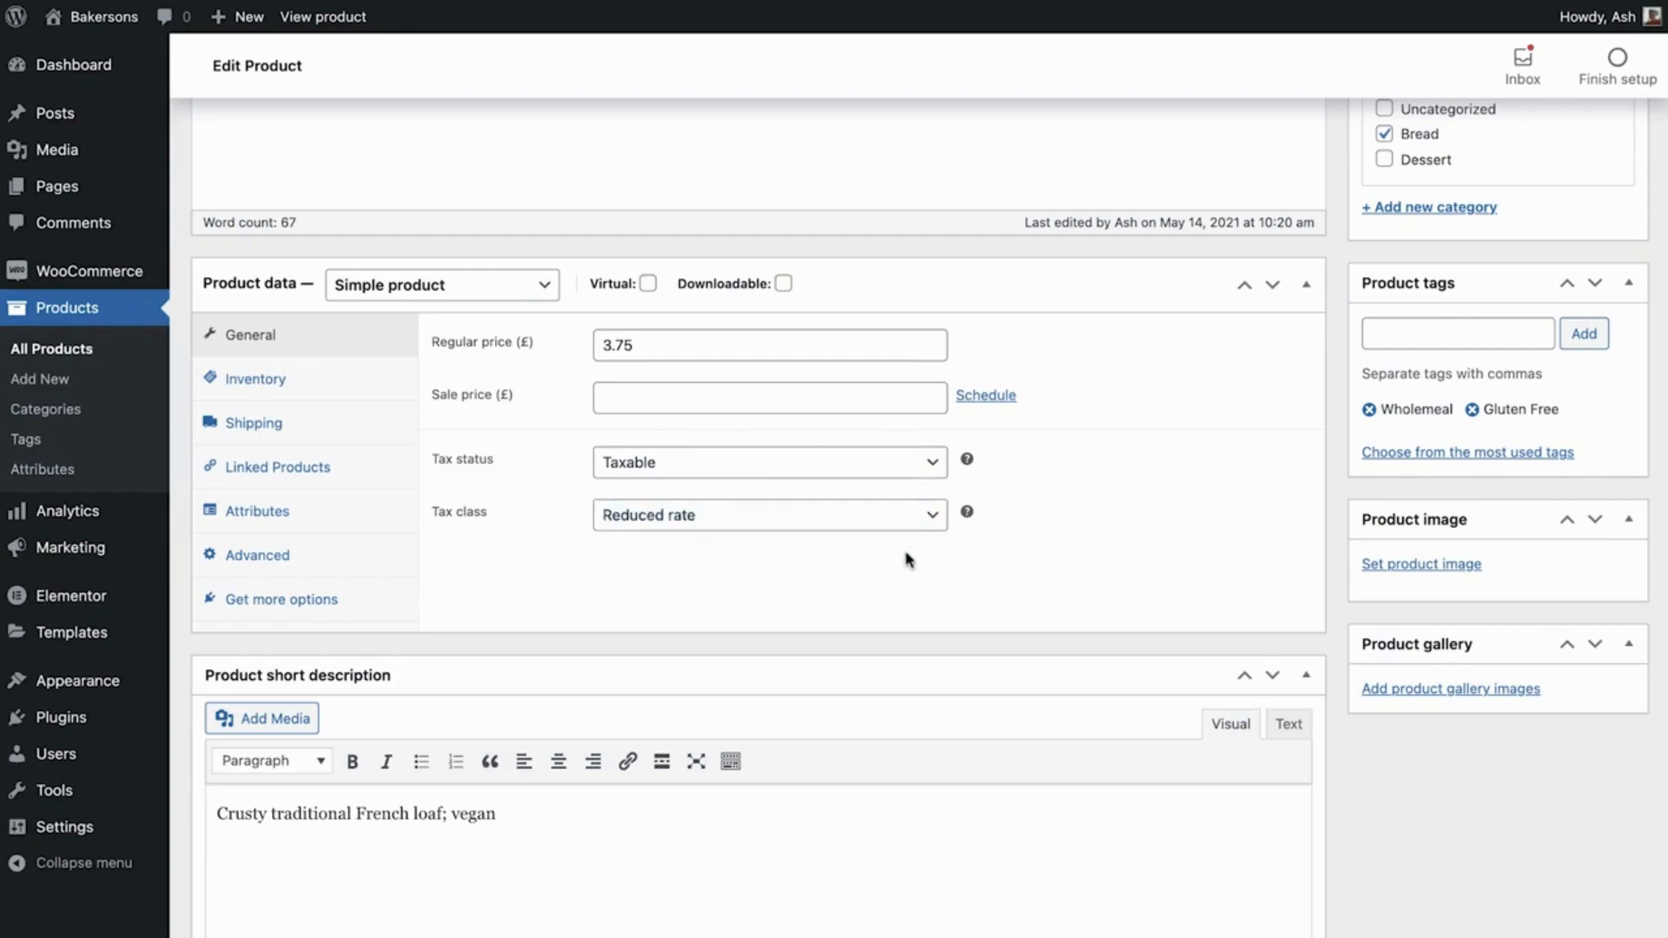
Step: Set the product's SKU to 8675309 and allow only one of this item to be bought in a single order
click(382, 384)
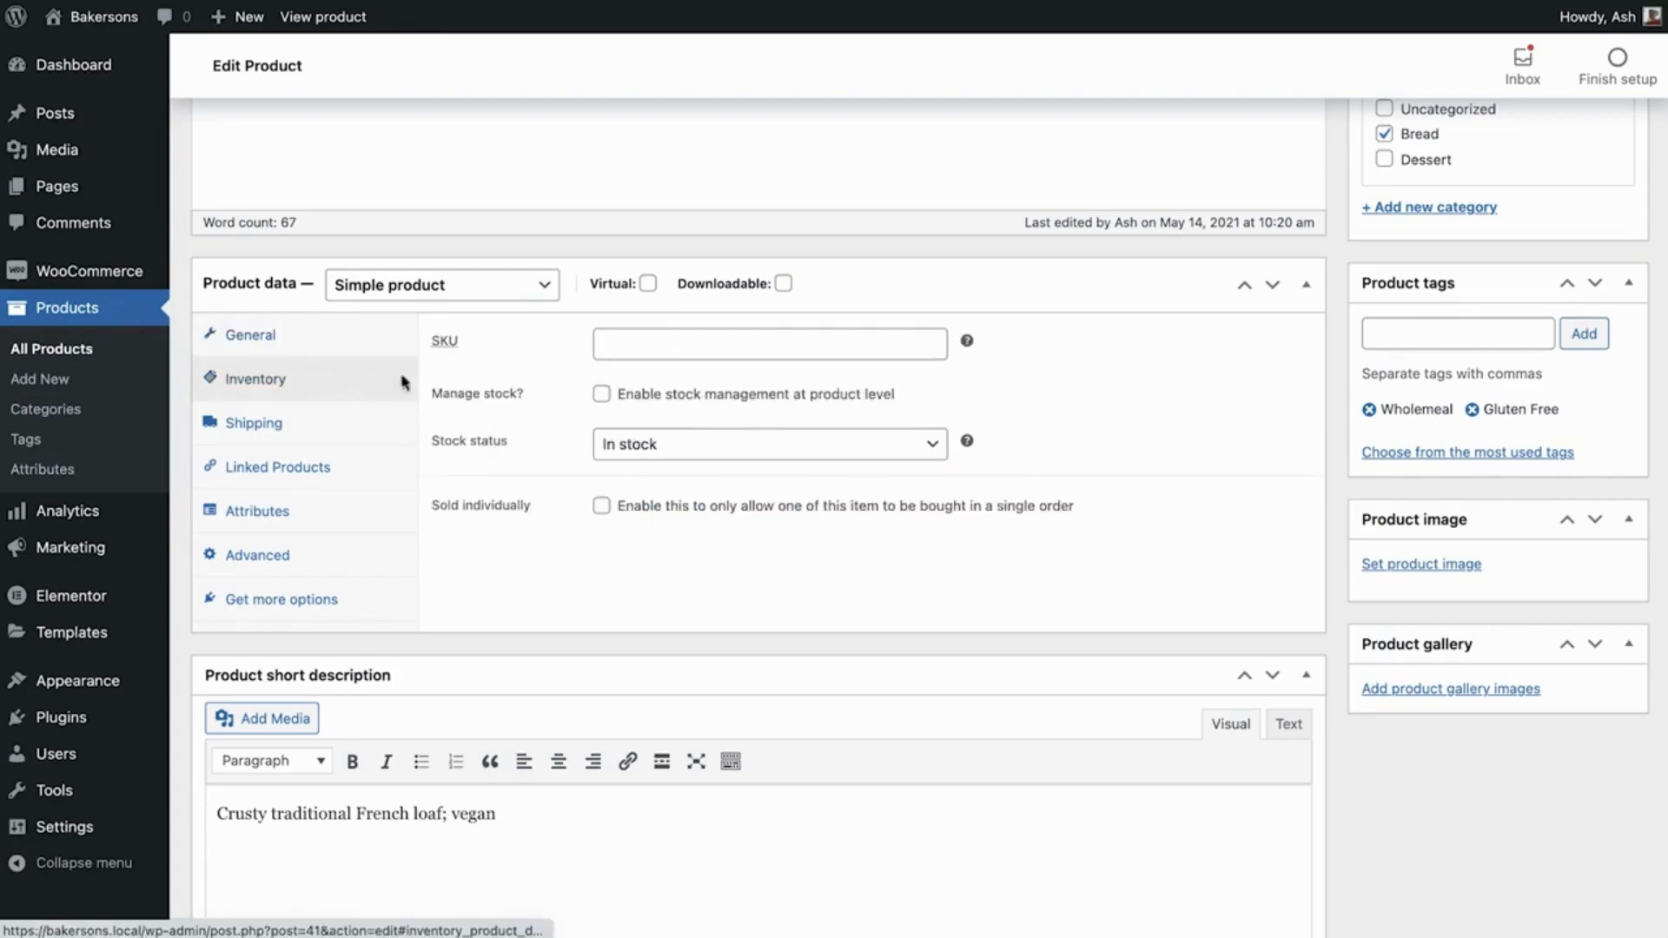
click(629, 340)
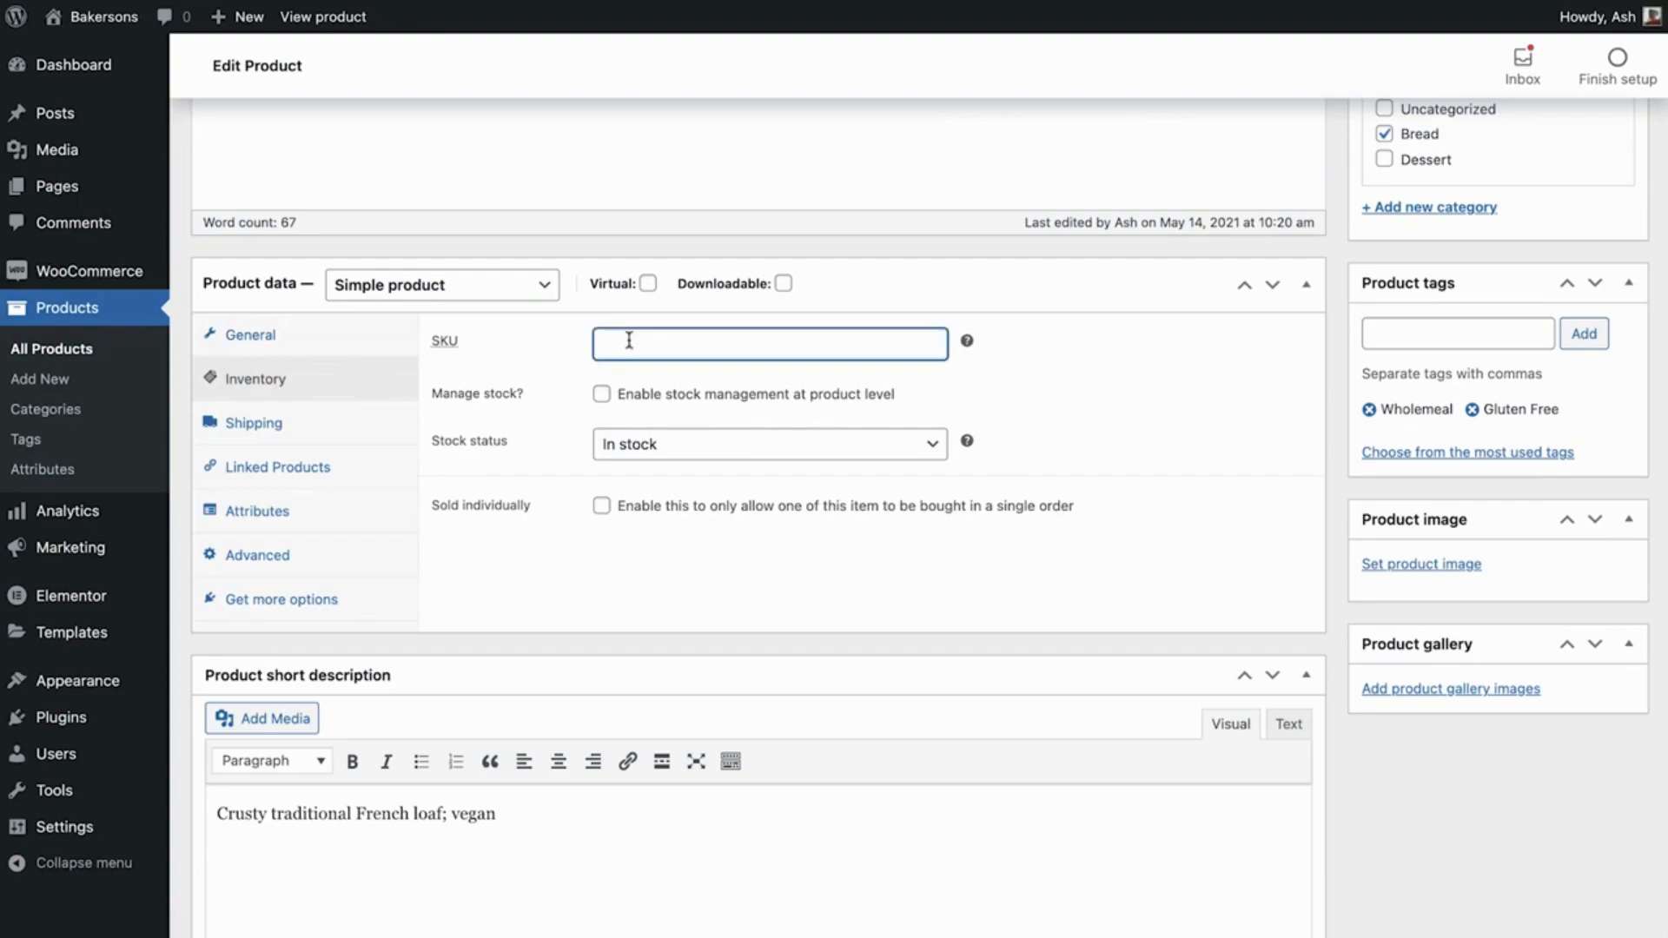
text(8675309)
click(600, 395)
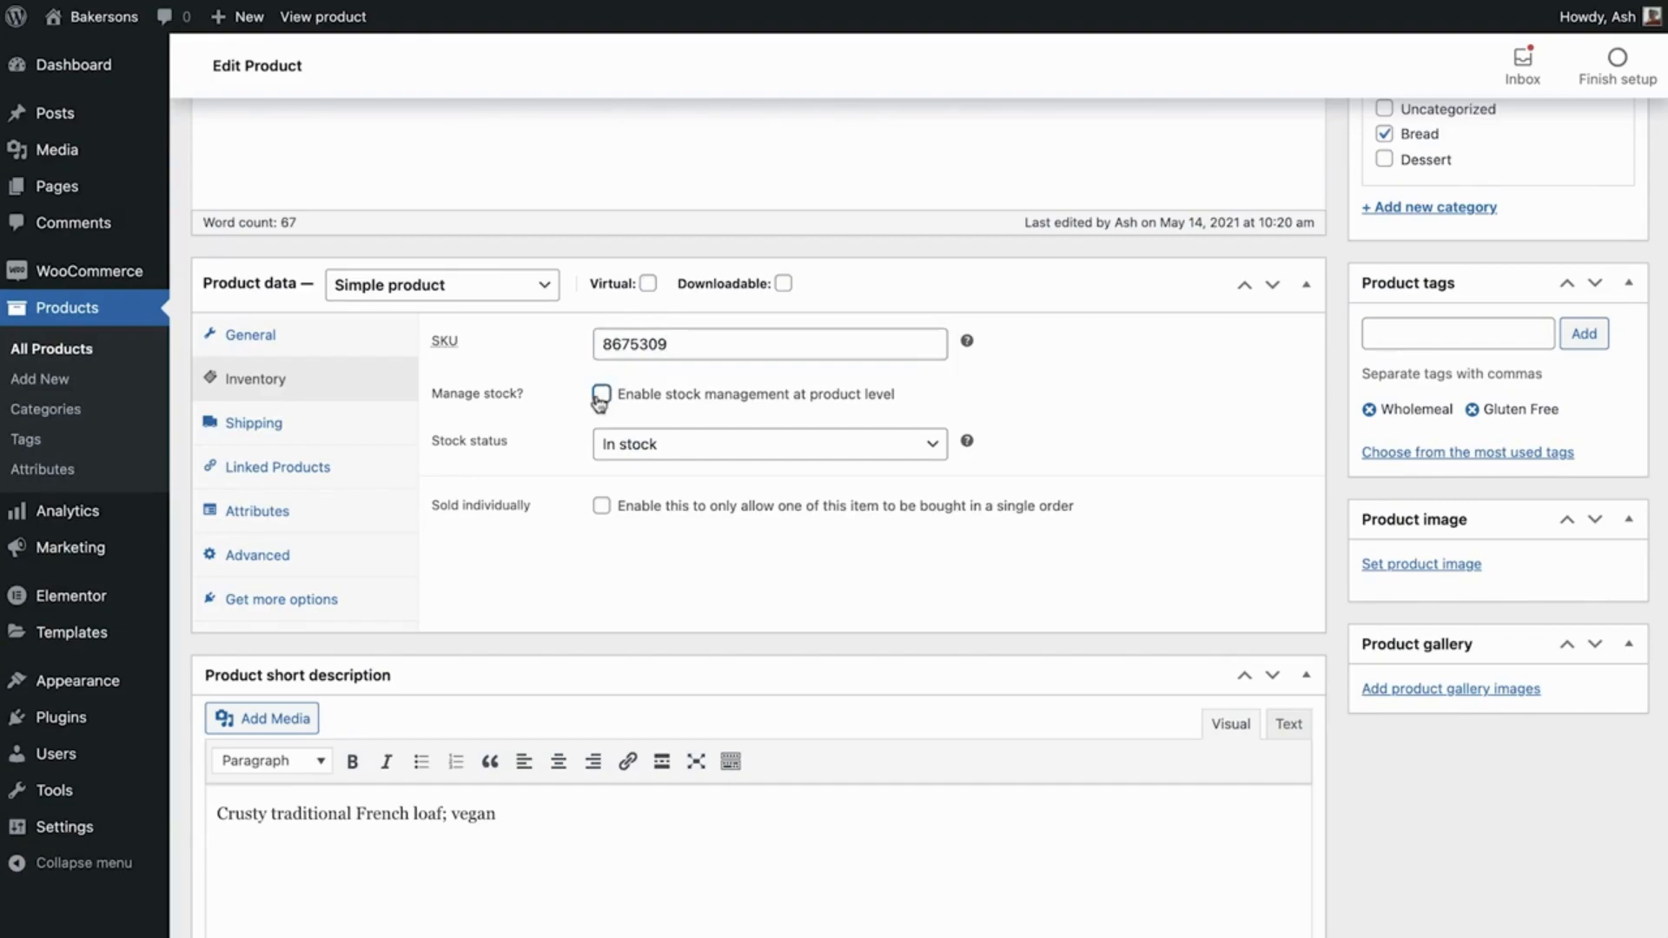
click(600, 395)
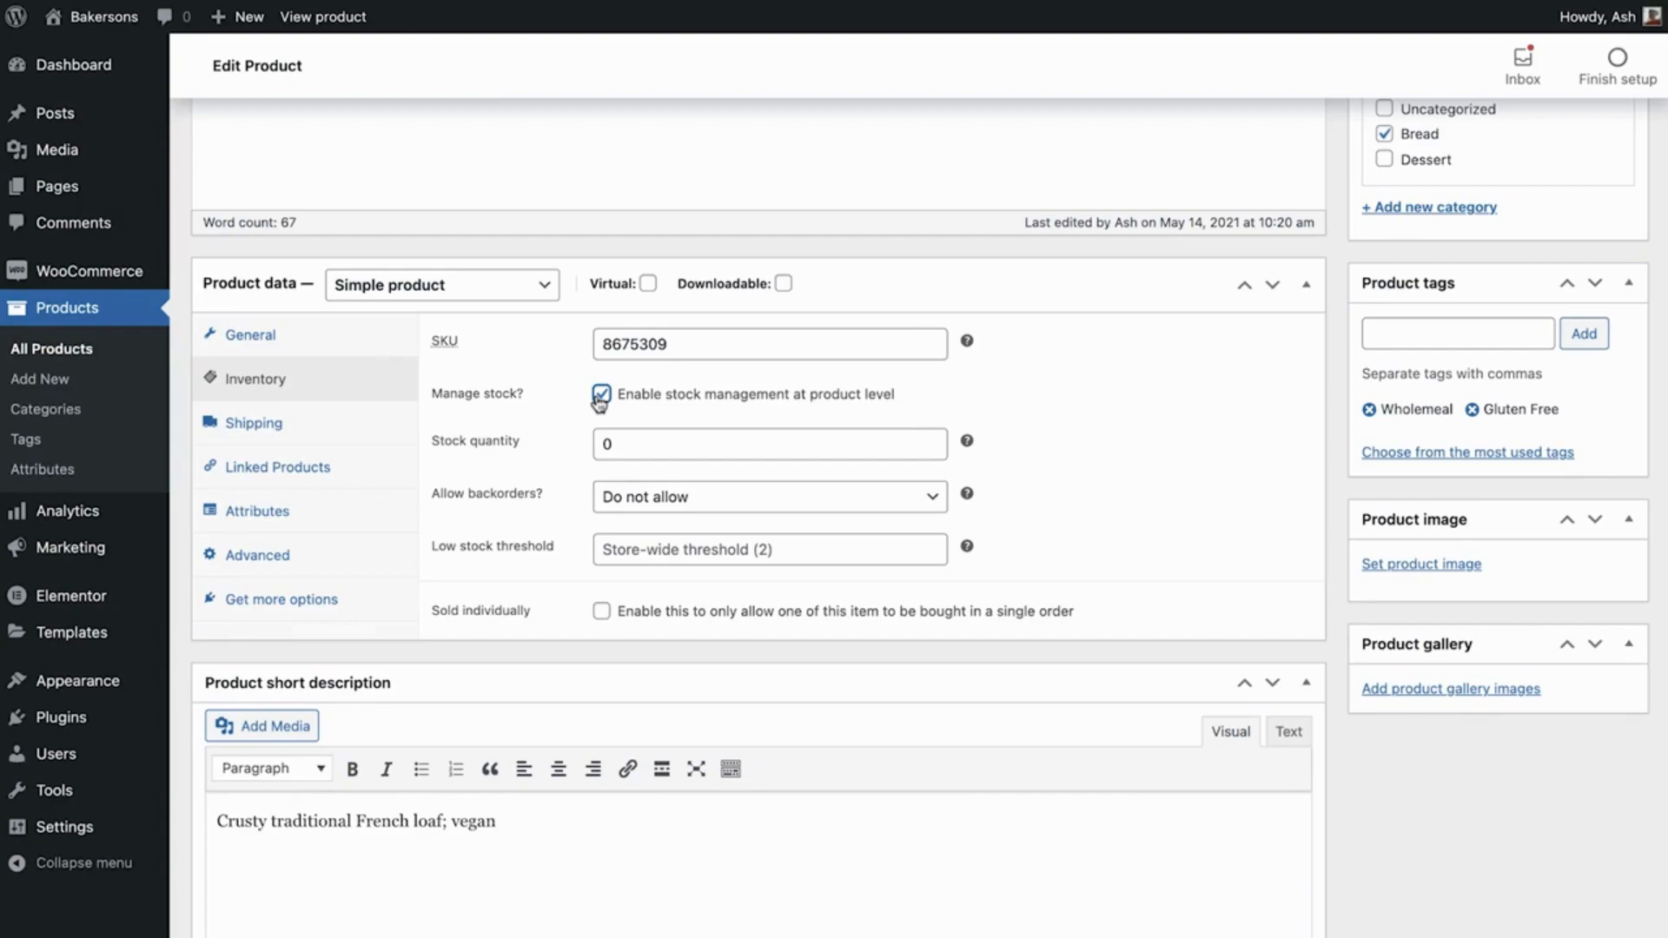
click(600, 395)
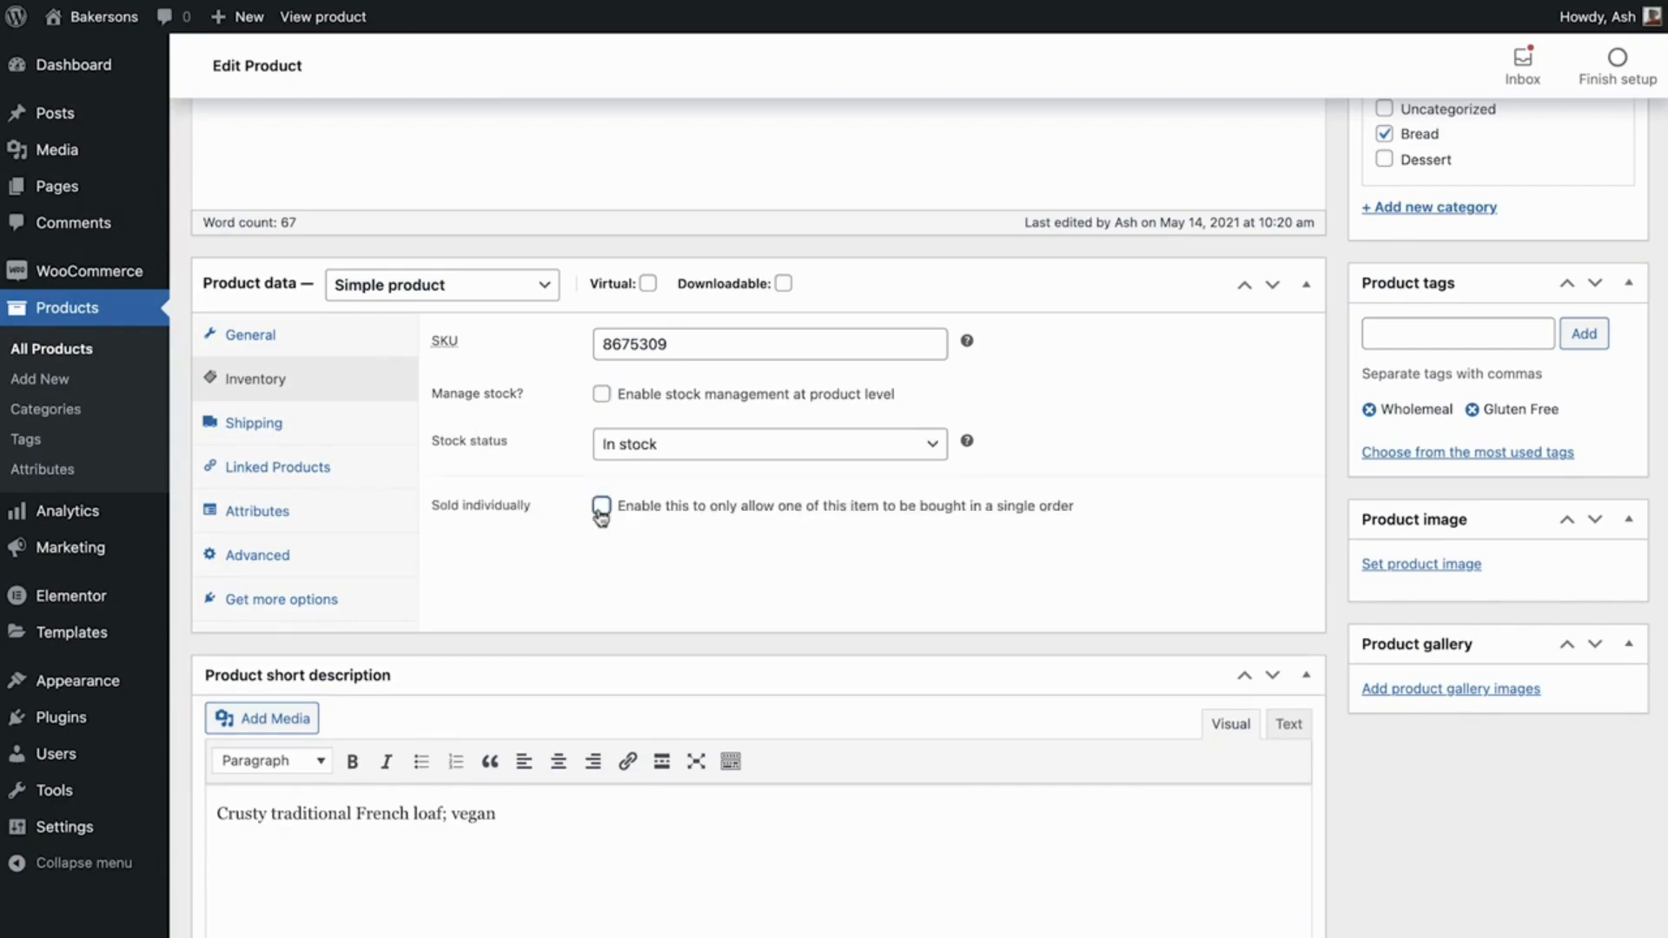
click(600, 506)
click(327, 566)
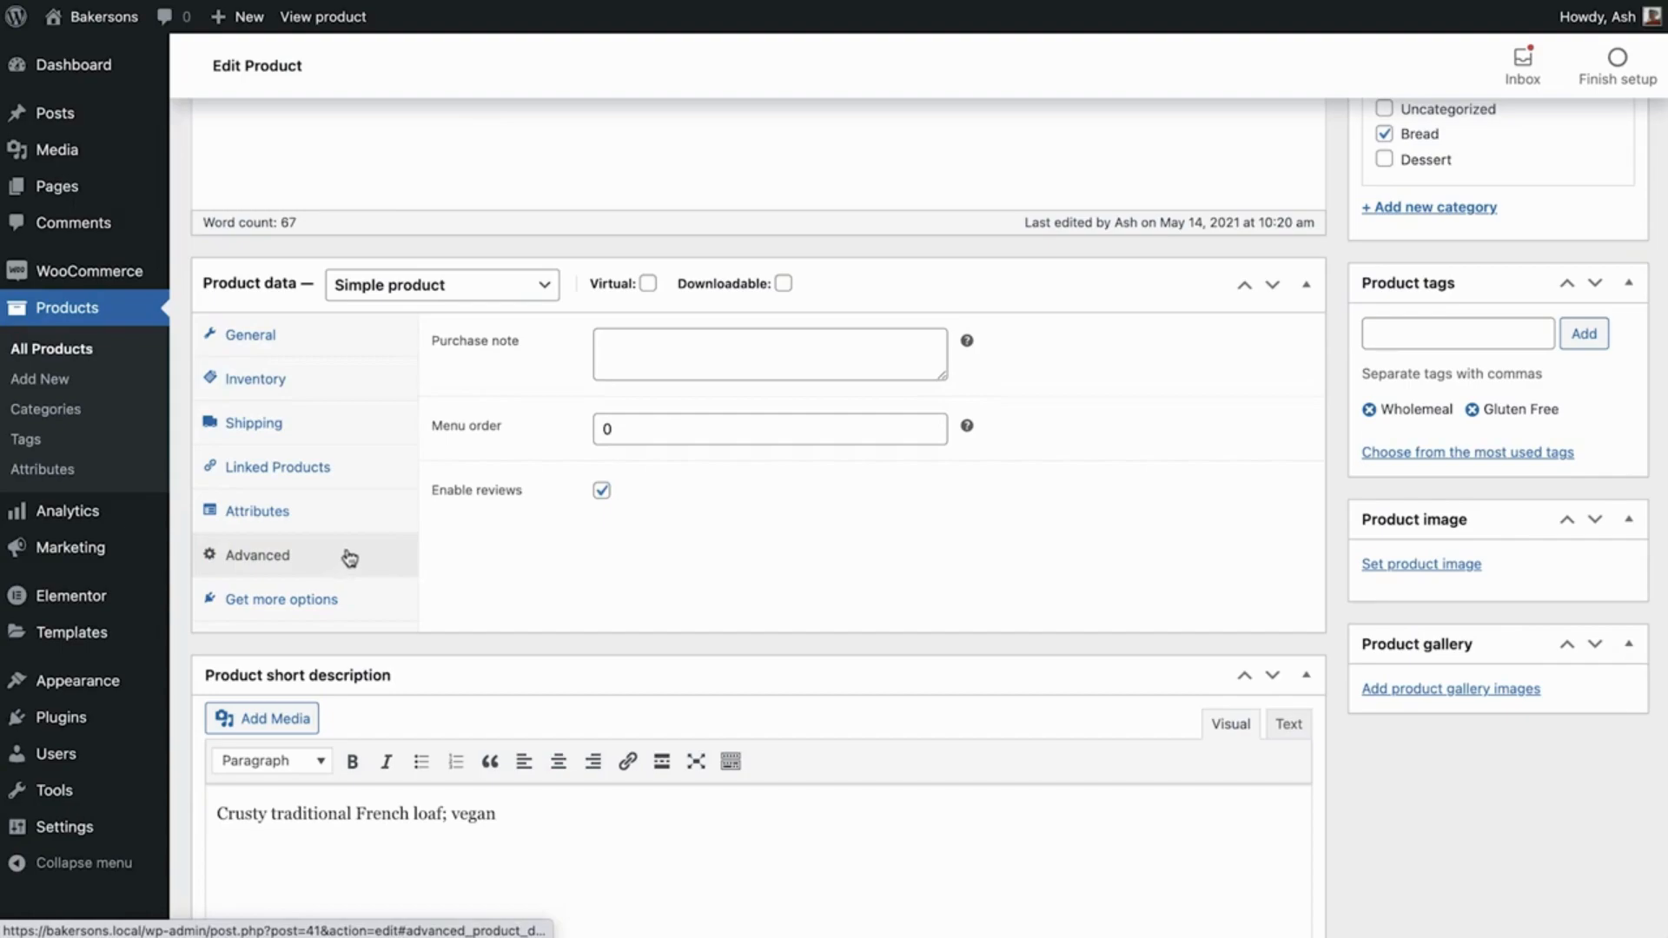
click(621, 364)
text(Add purchase note here...)
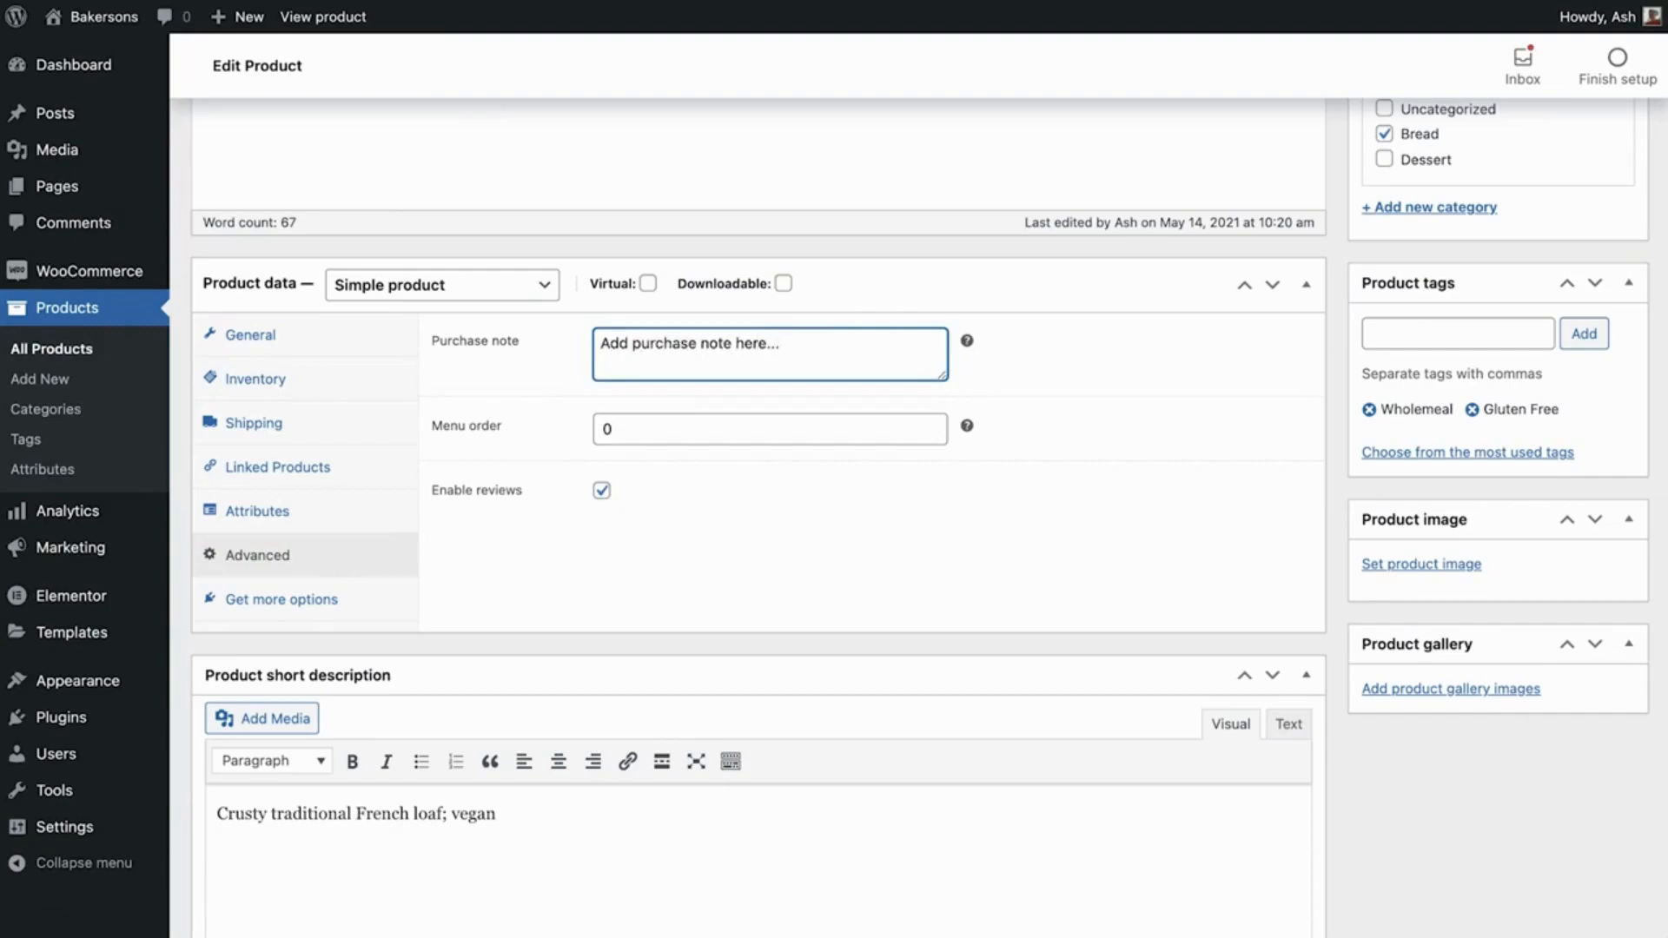
key(ctrl+a)
key(BackSpace)
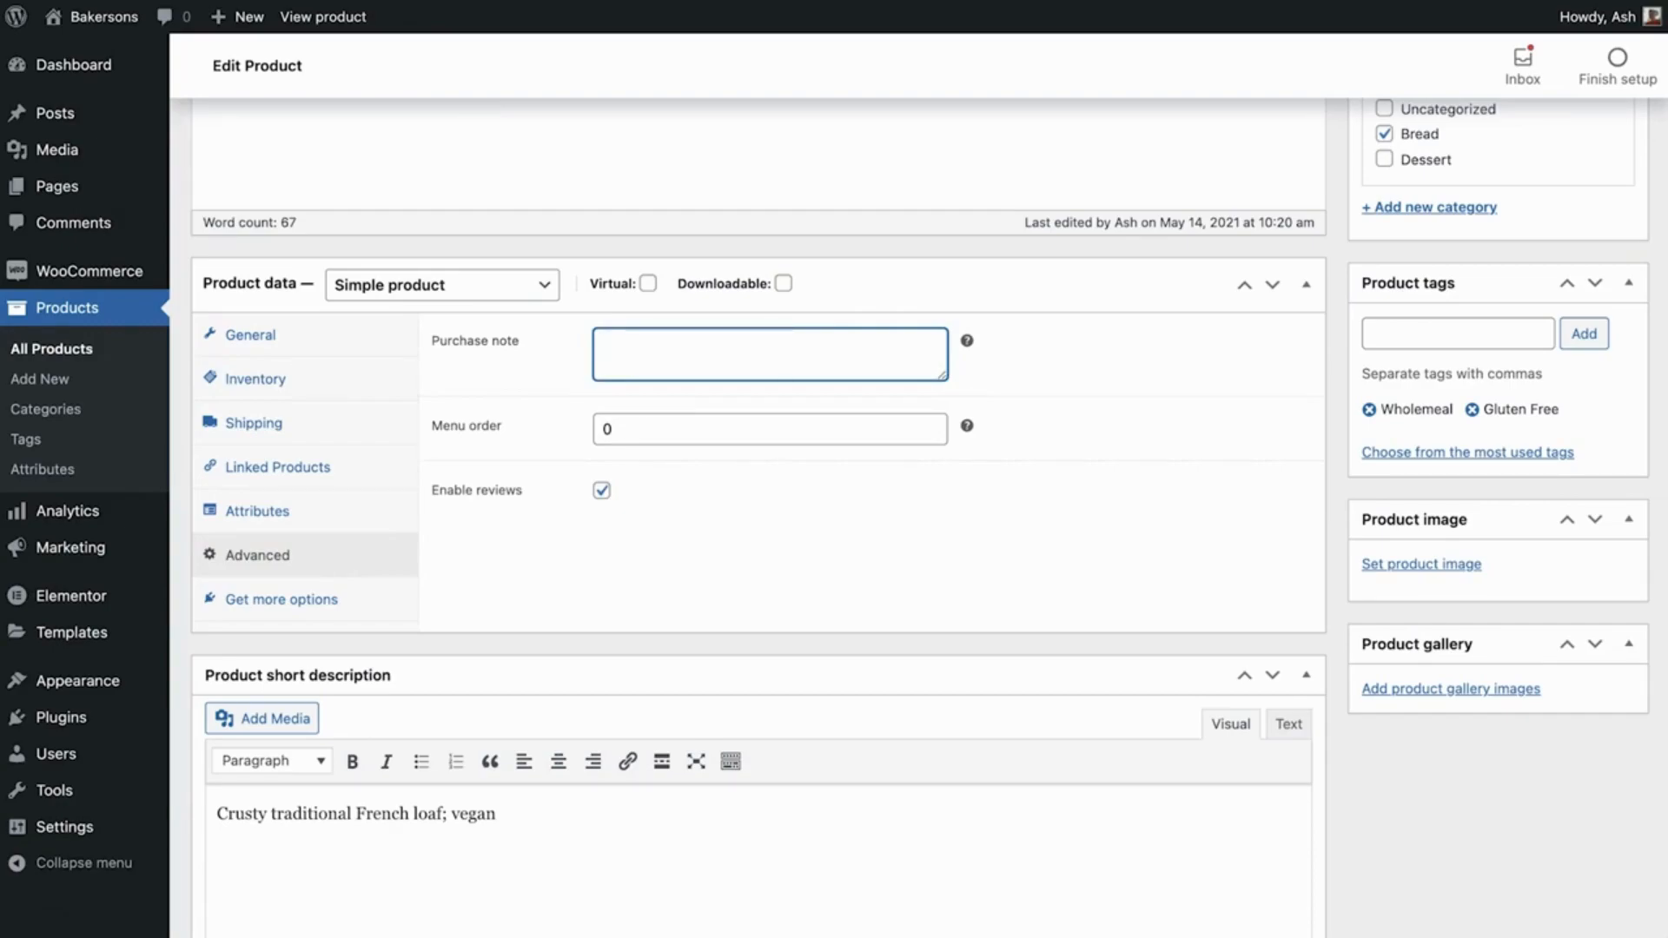
click(615, 428)
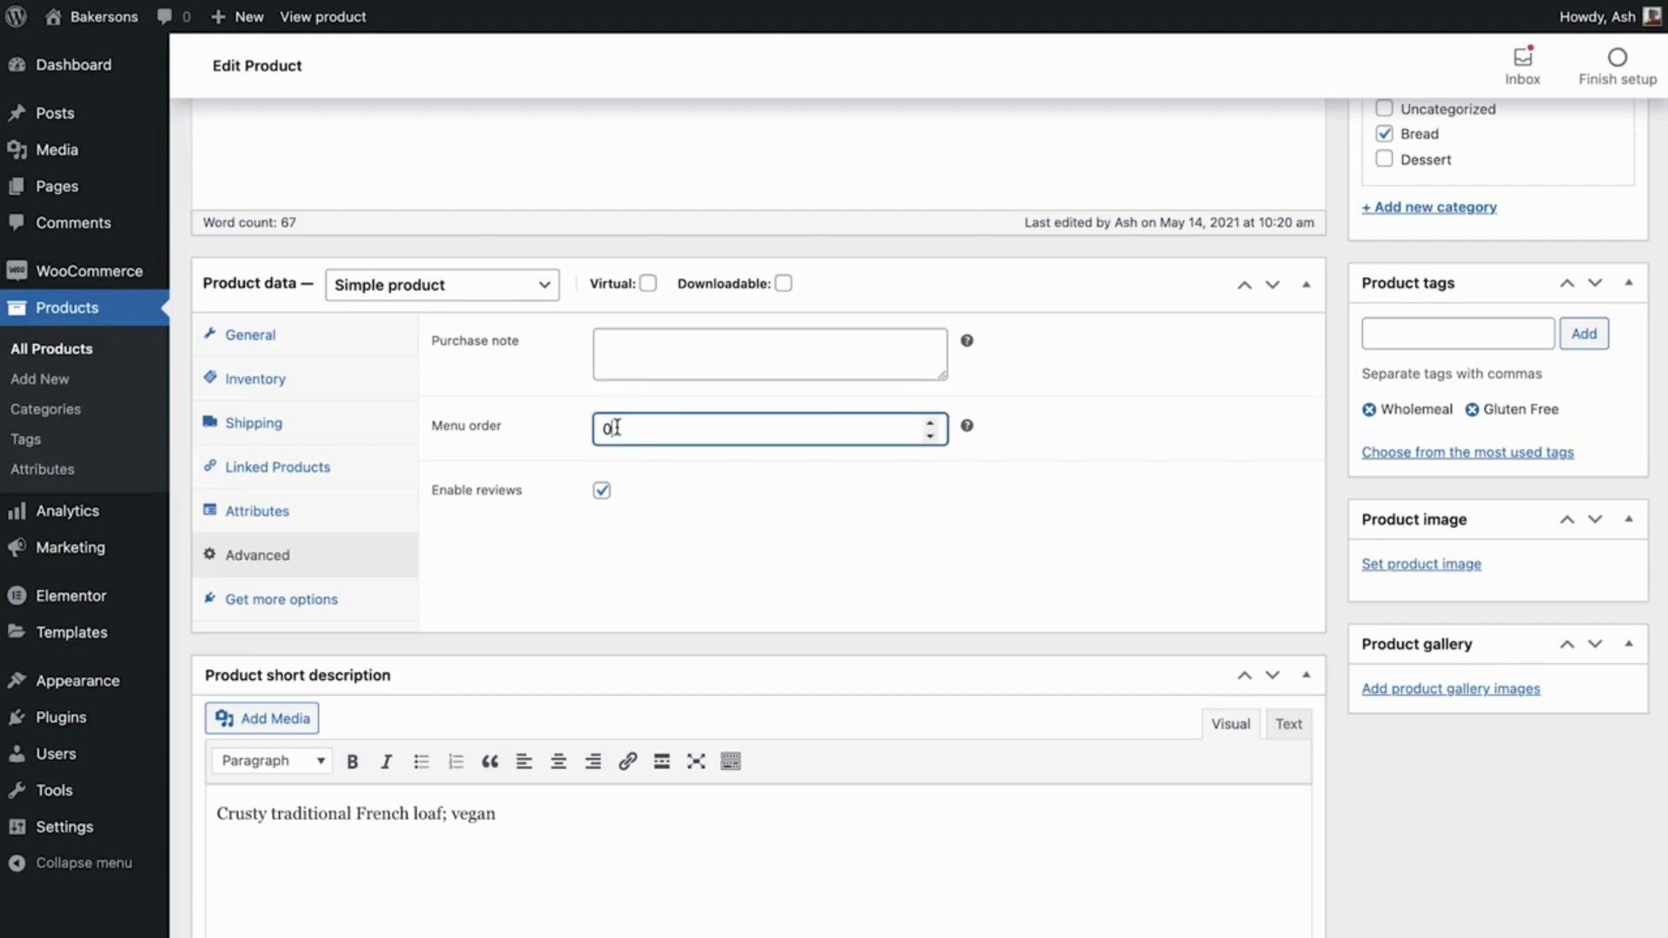
click(928, 423)
click(928, 423)
click(927, 435)
click(927, 435)
click(899, 485)
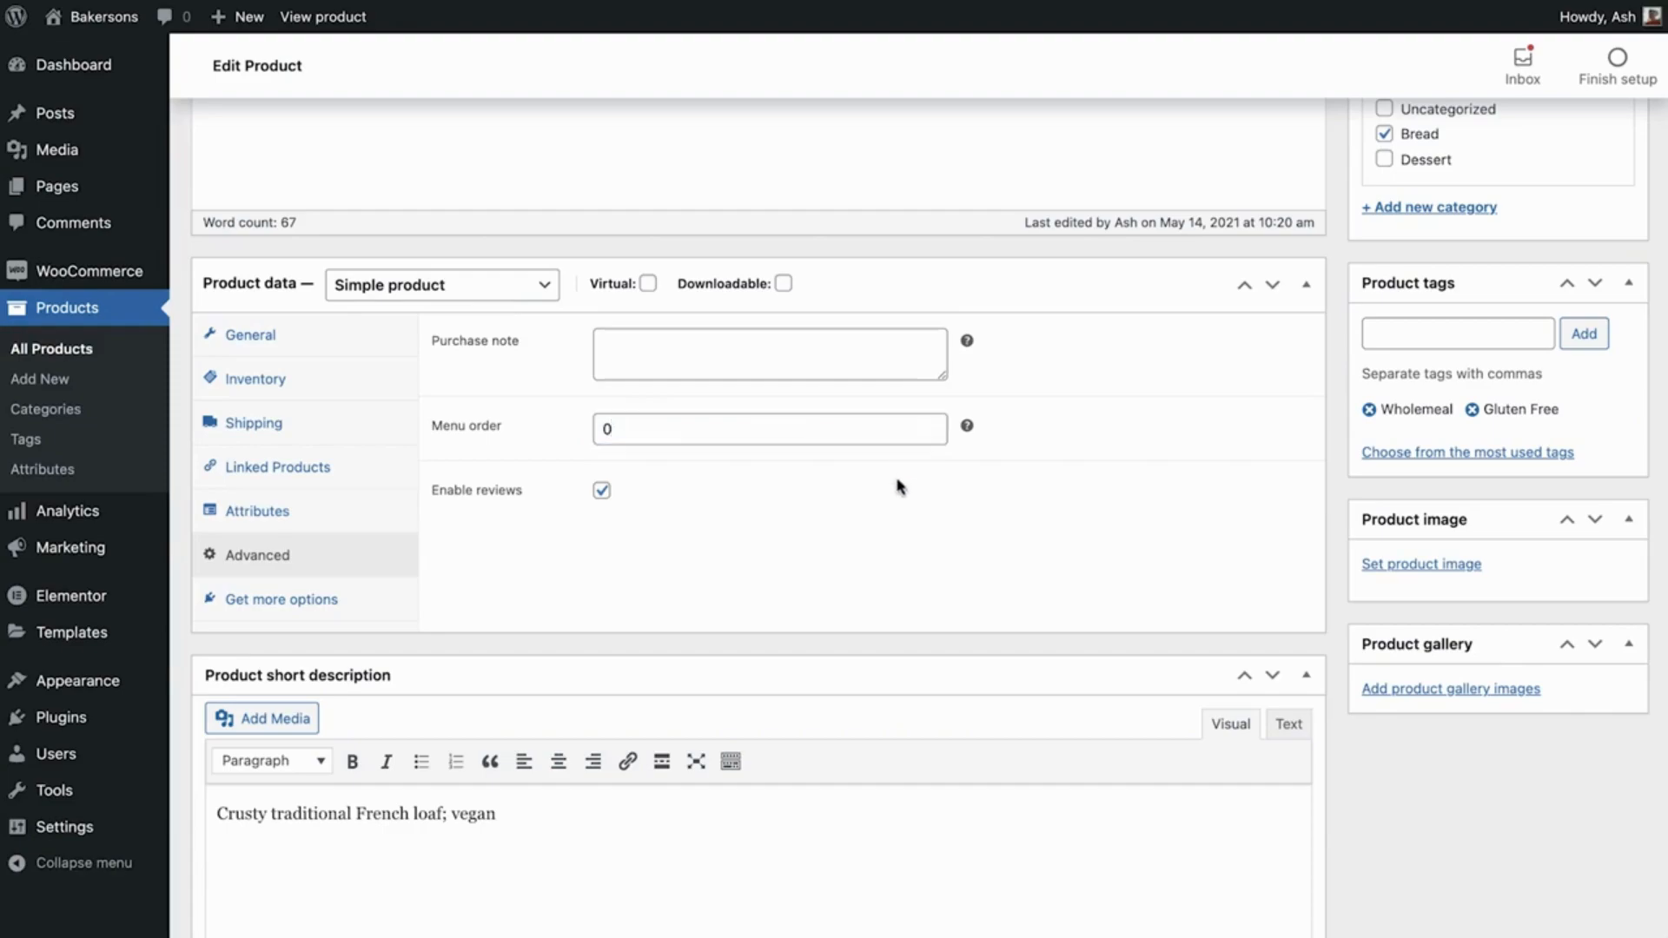
click(603, 496)
click(602, 497)
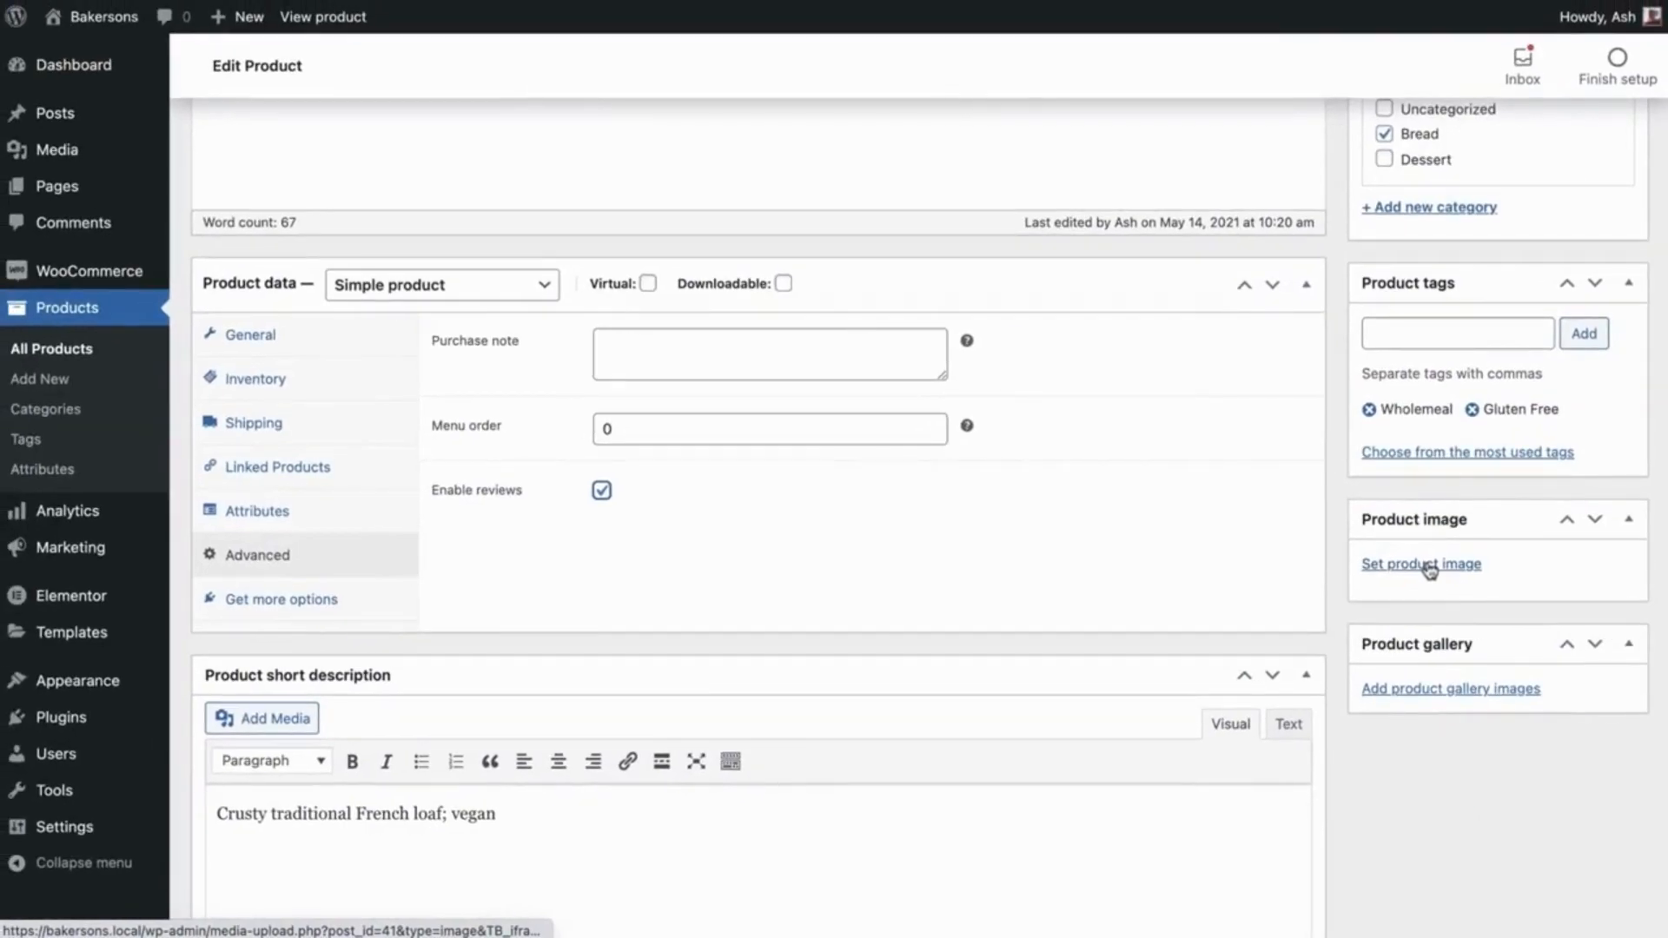
Step: Upload french-baguette.jpeg from the Desktop for use as the product image
click(1429, 565)
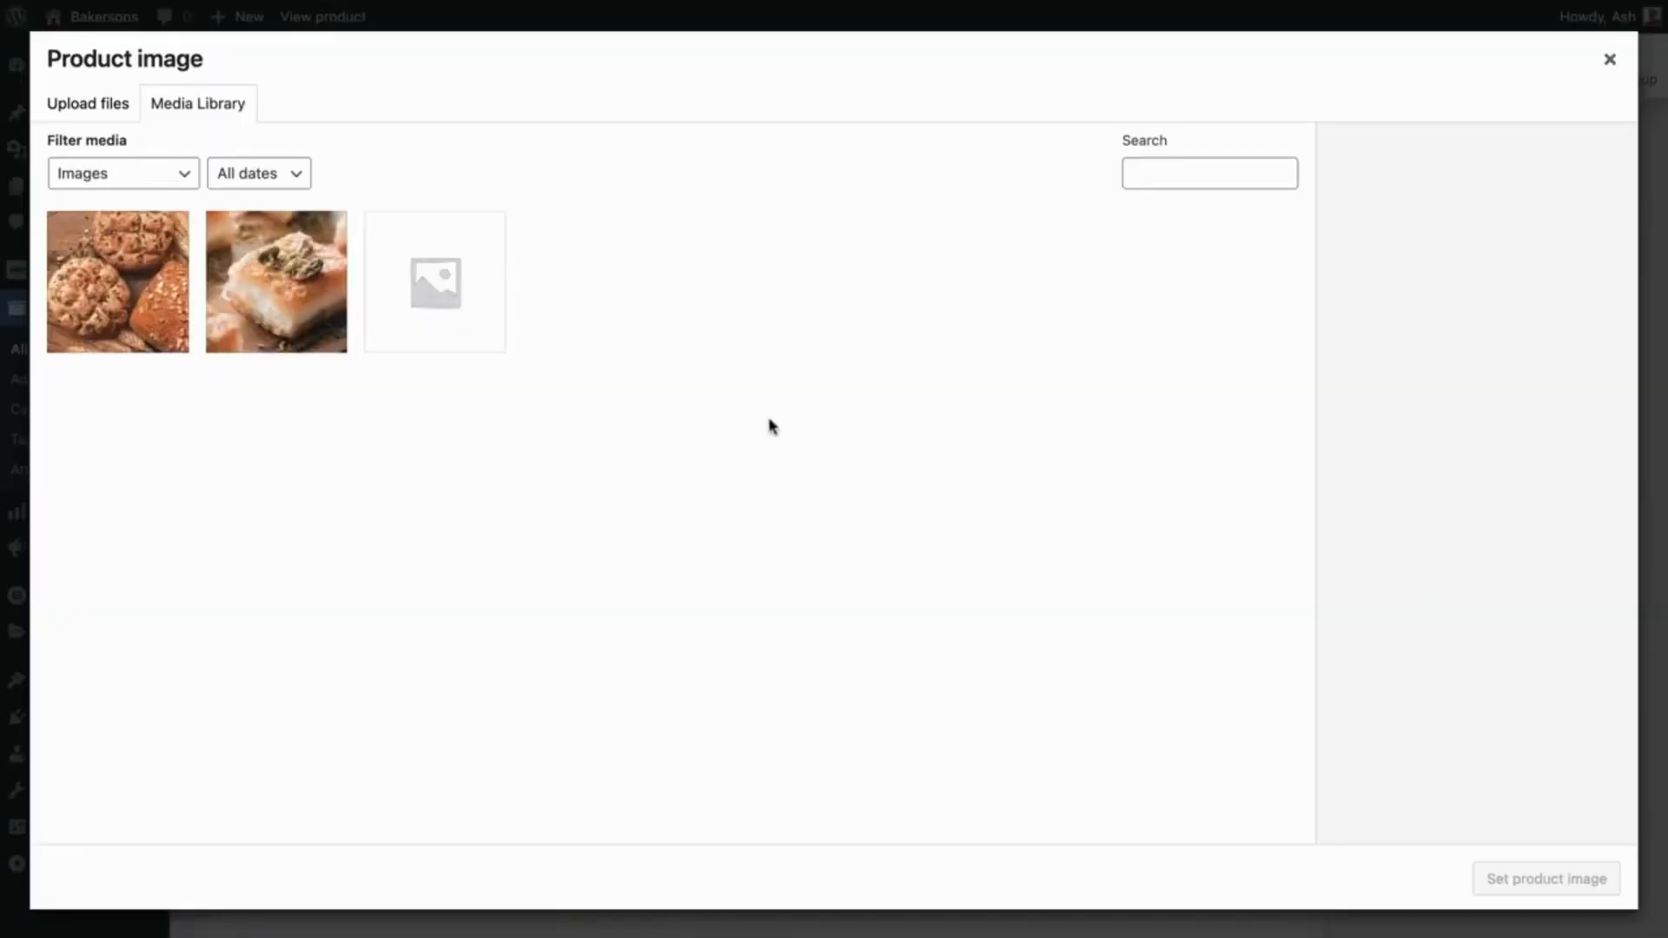
click(88, 104)
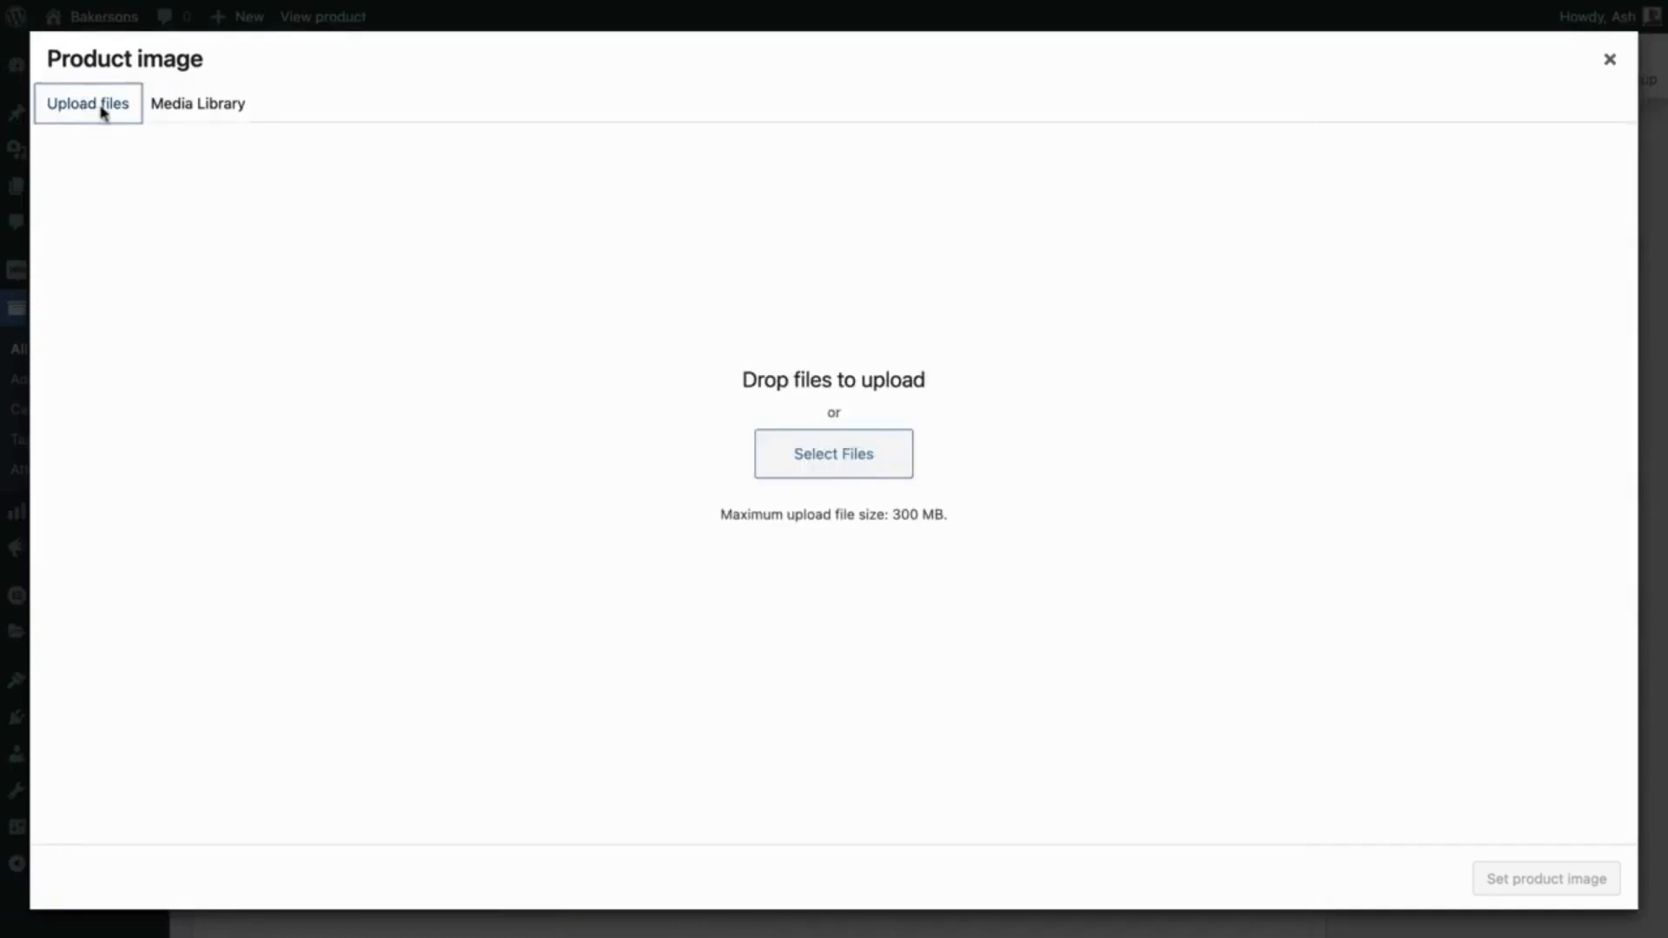
click(833, 460)
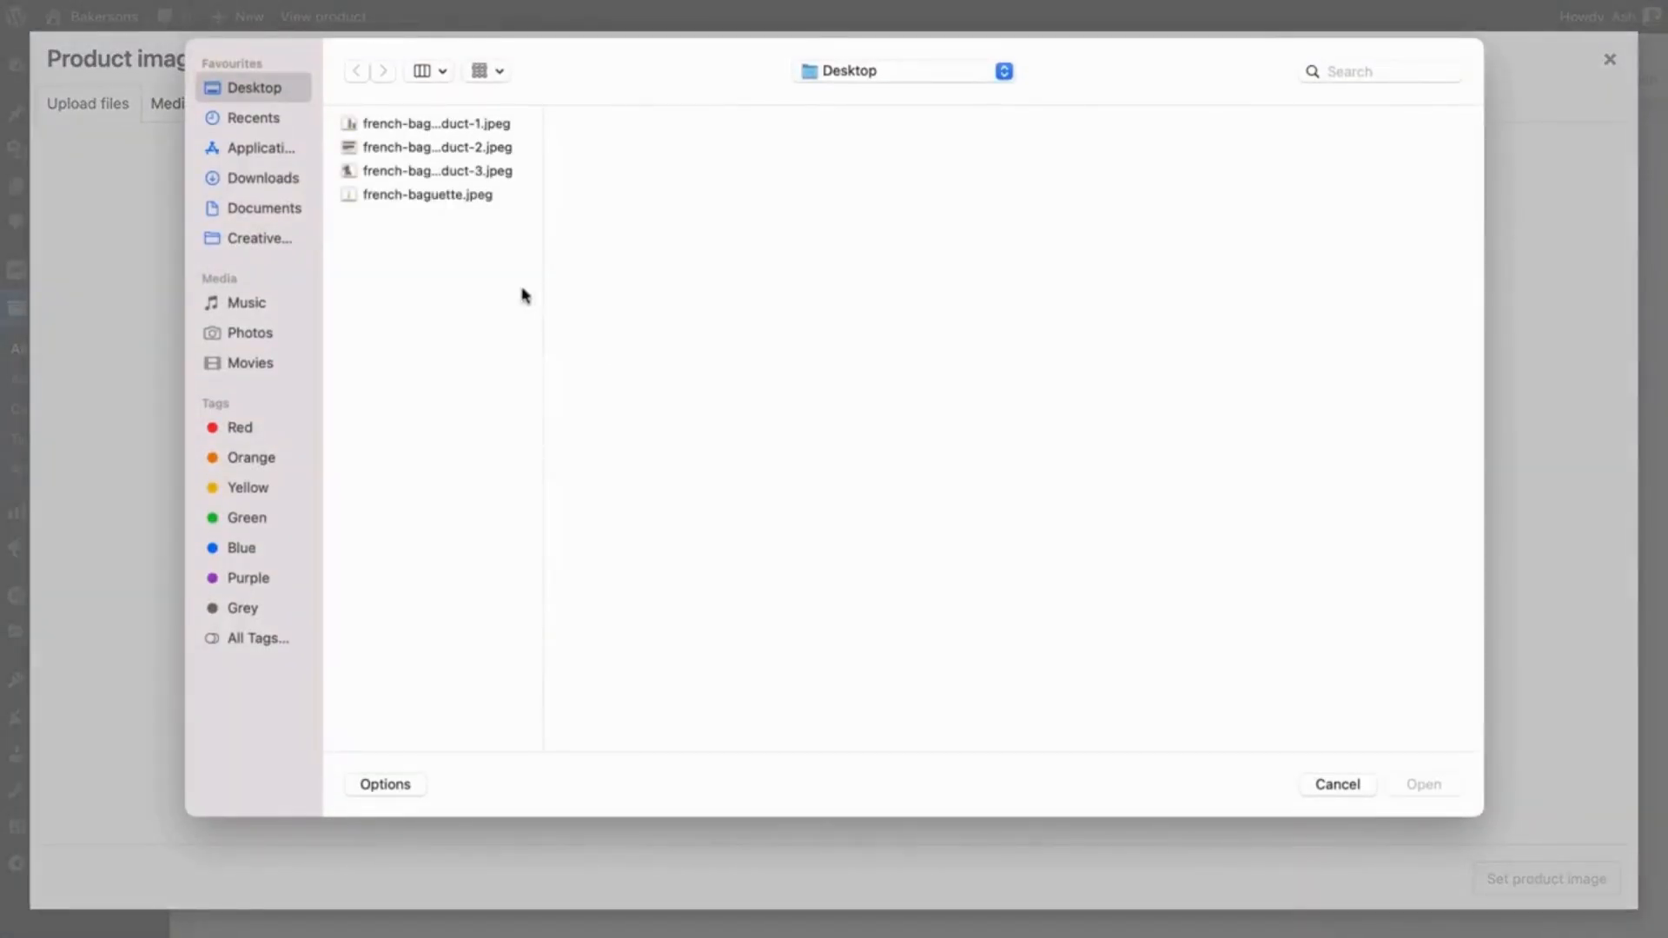
click(410, 198)
key(Return)
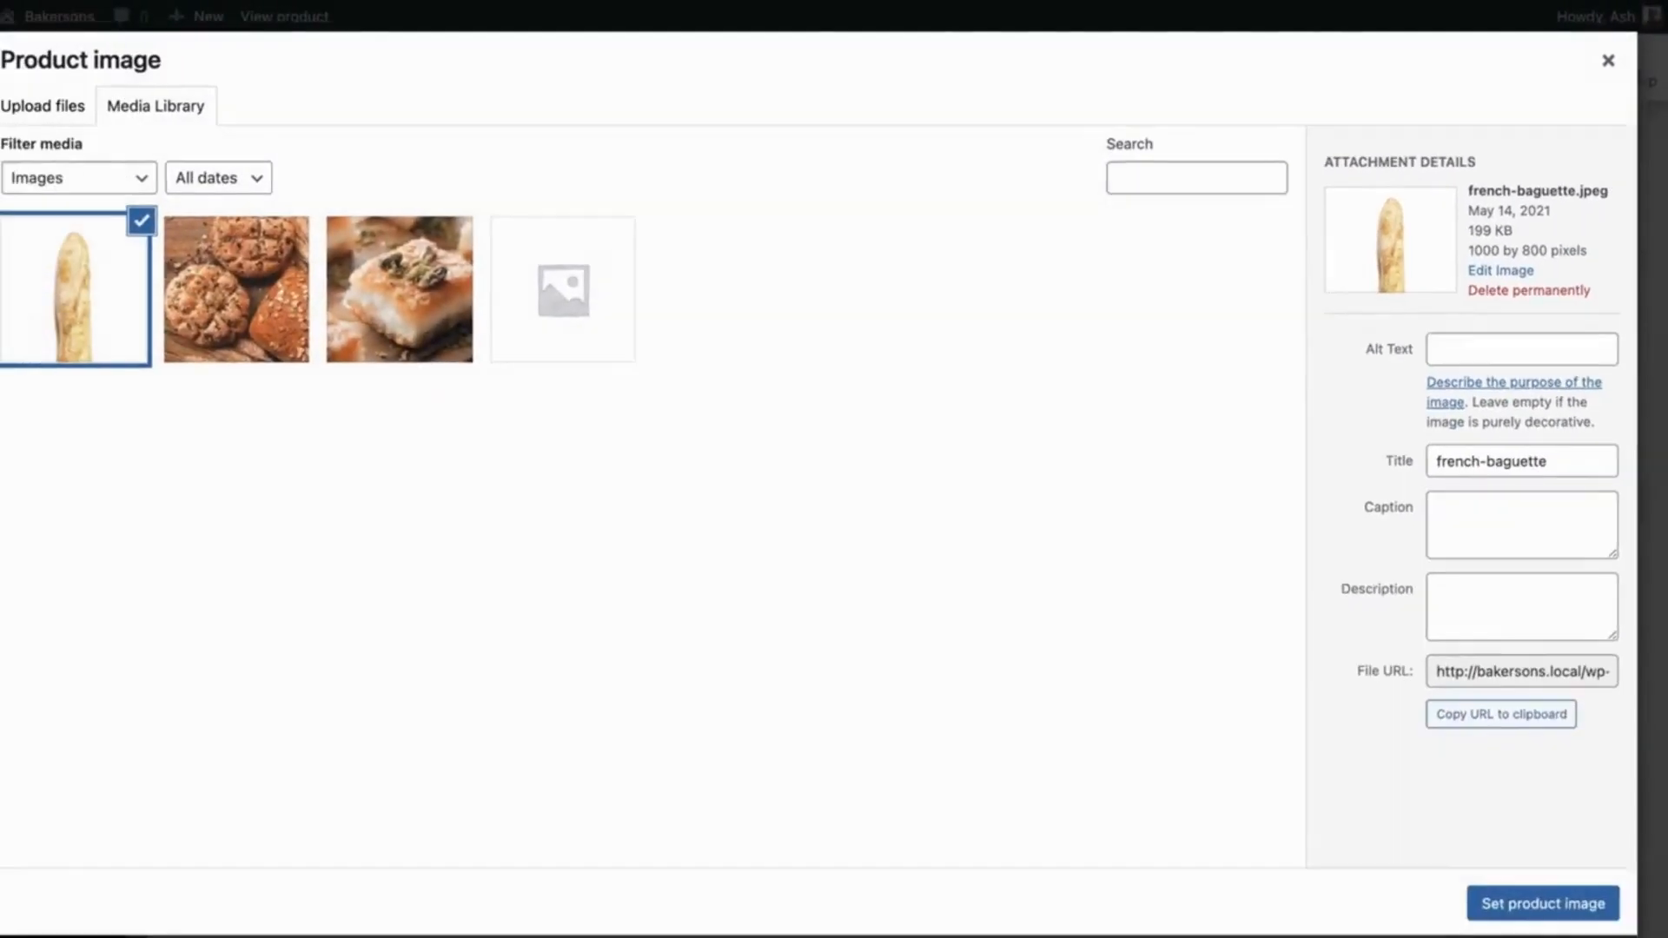
Step: Give the baguette picture the alt text and title French Baguette, and set it as the product image
text(French )
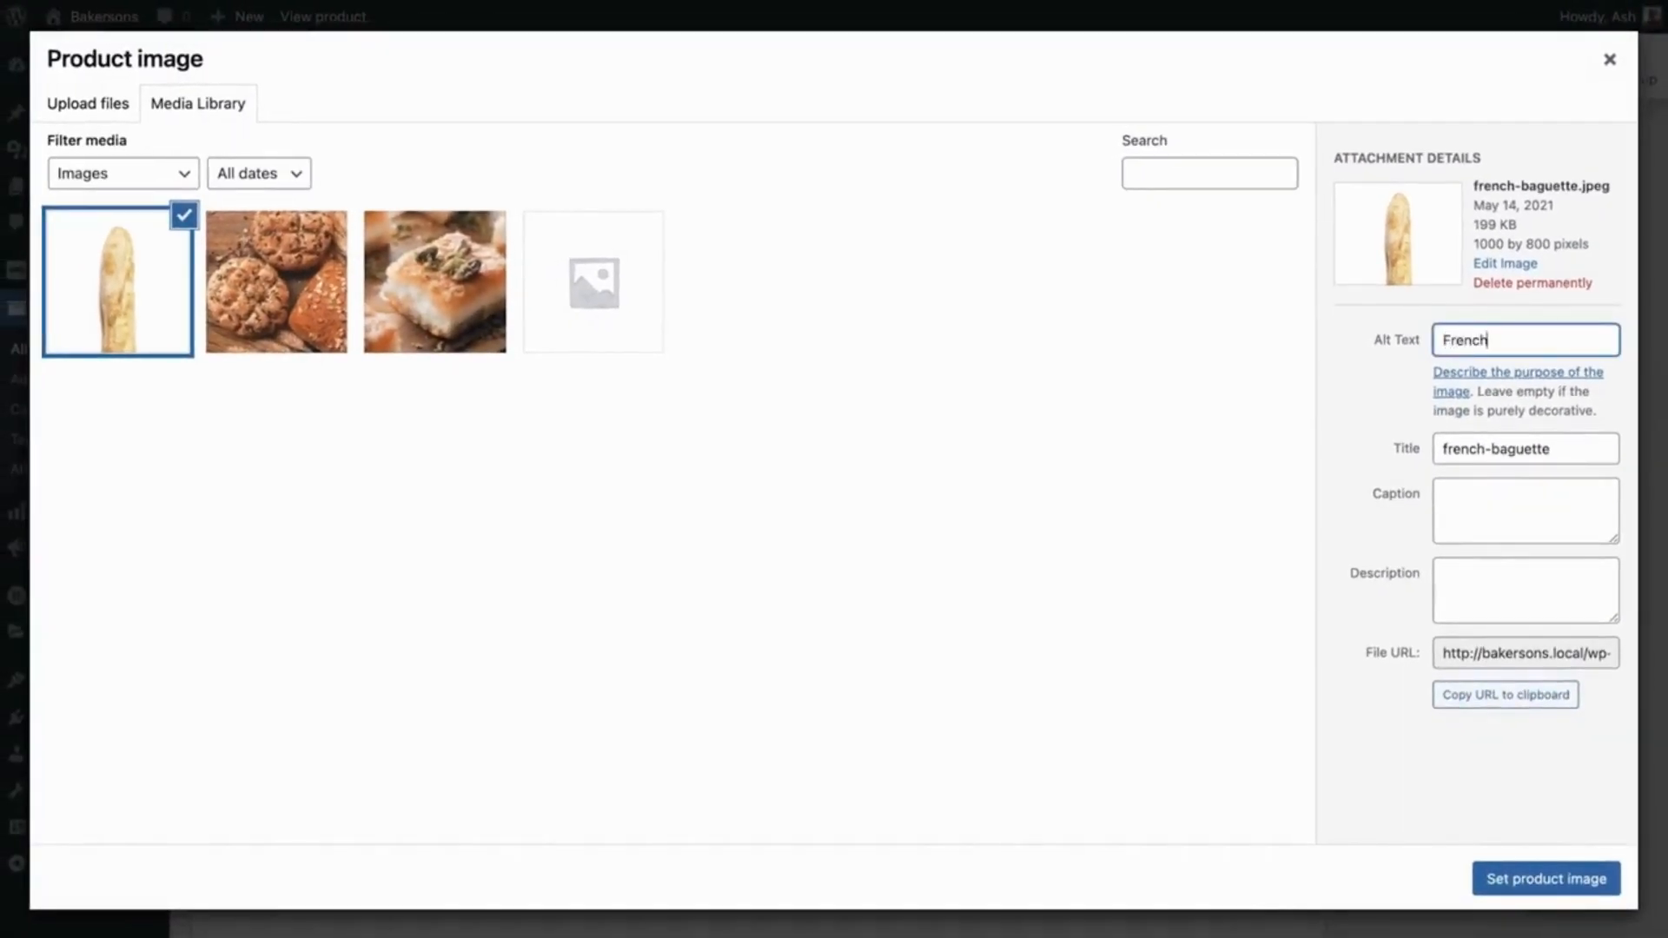
text(Baguette)
triple_click(1563, 446)
text(French Baguette)
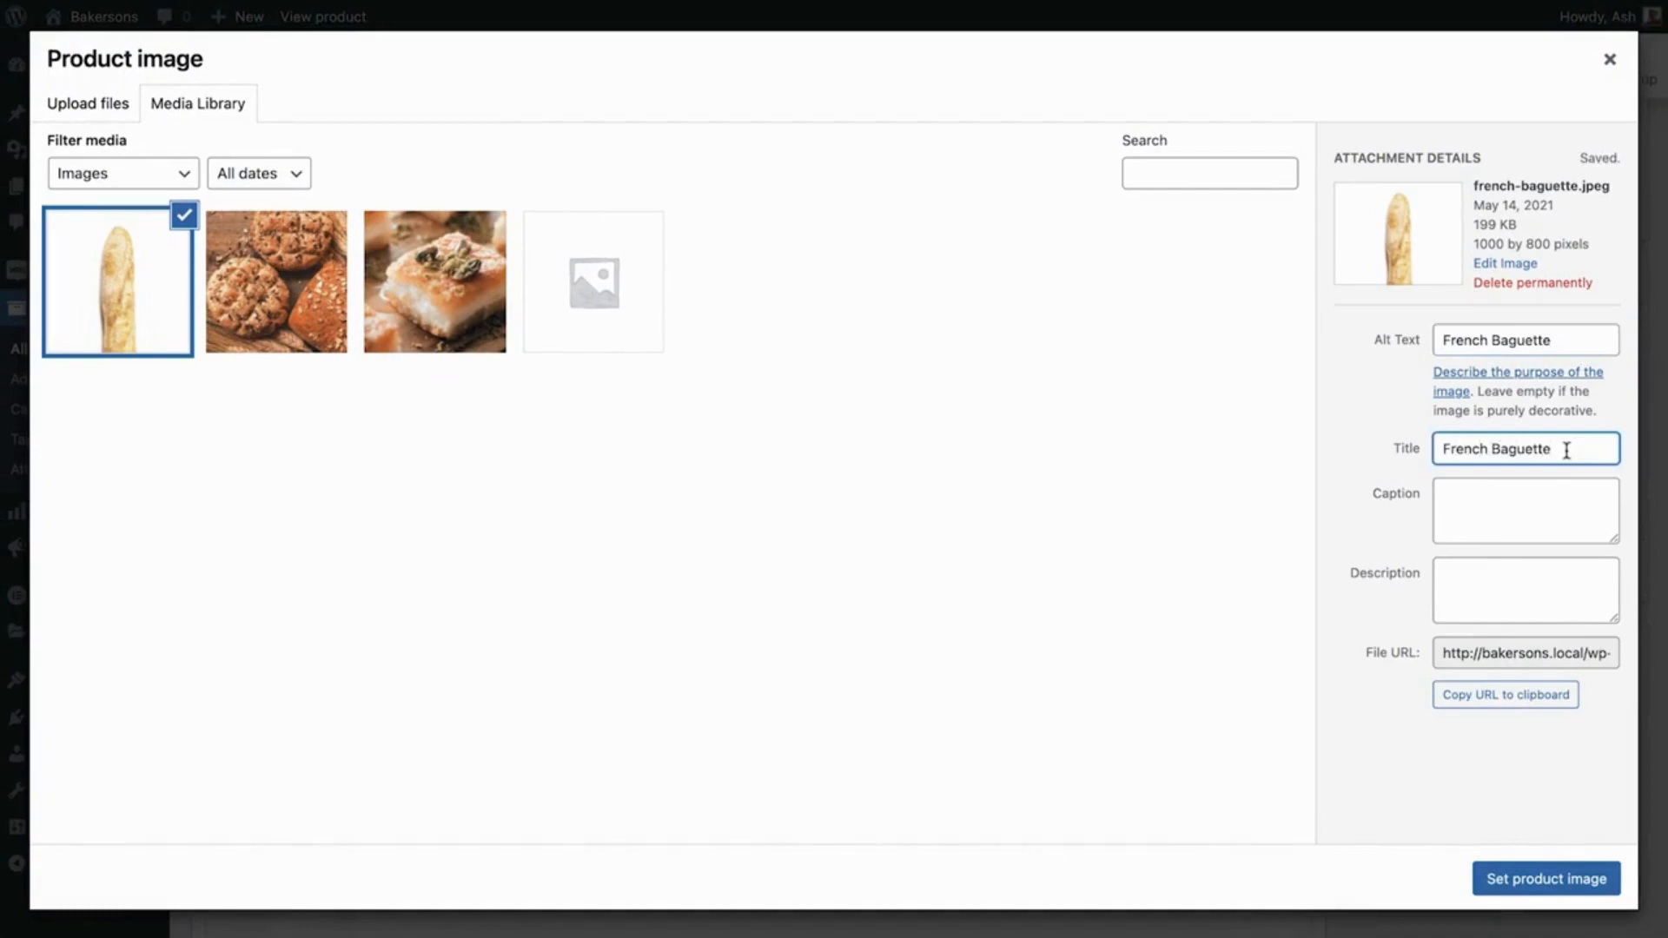
click(1514, 883)
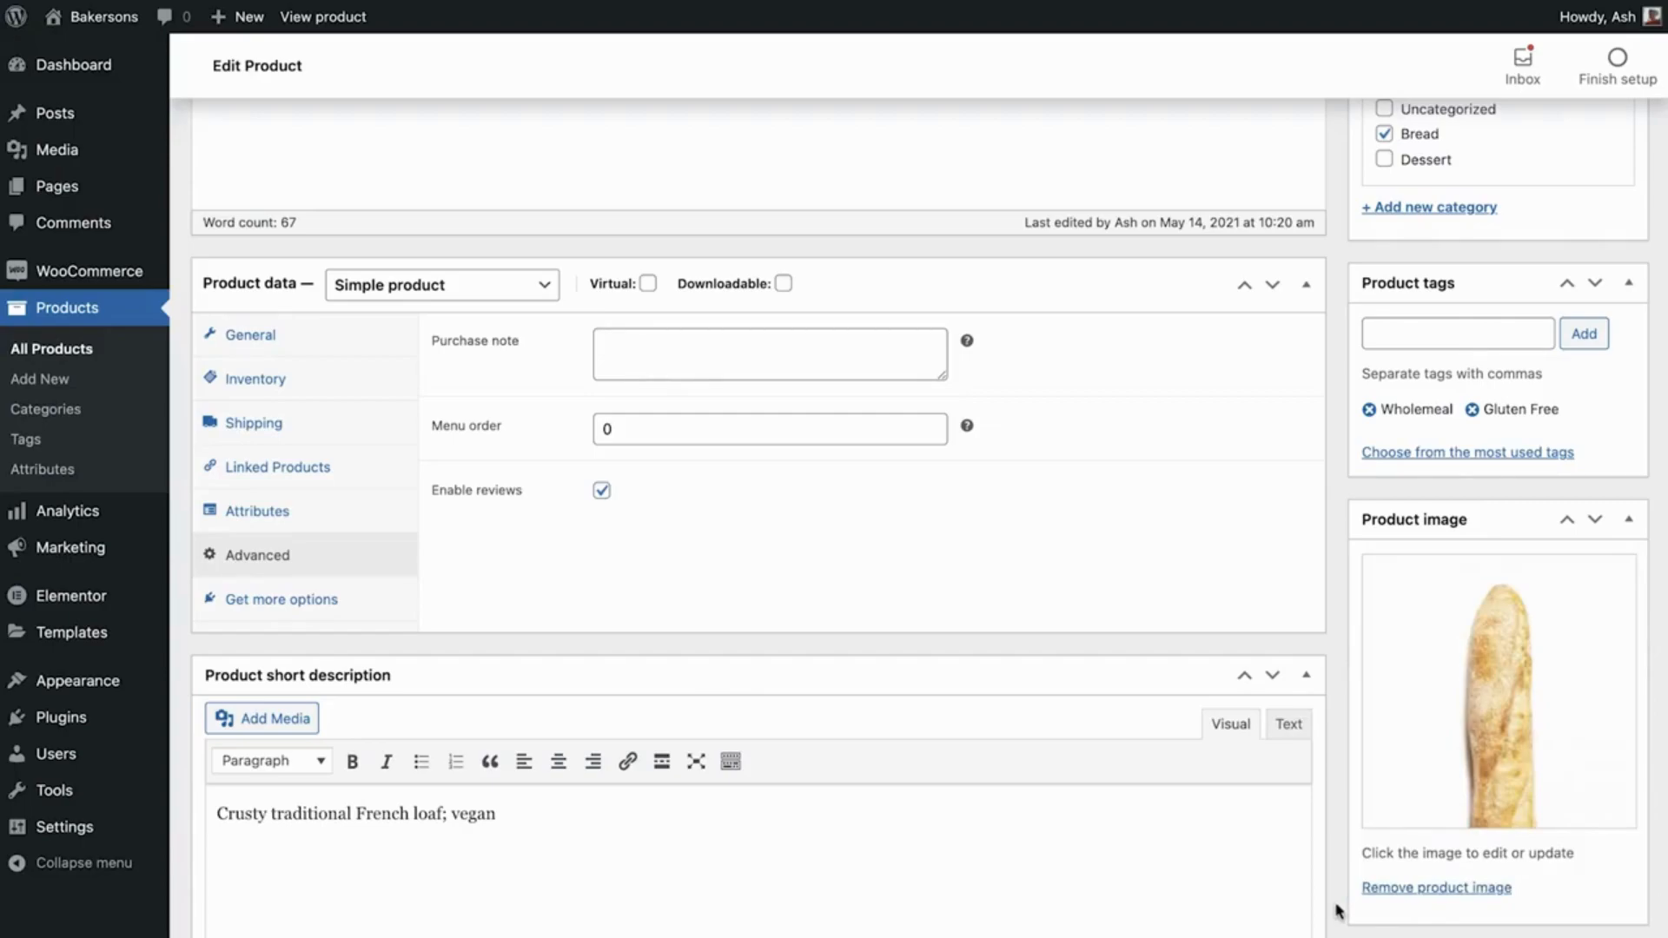
Step: Upload french-baguette-product-1.jpeg and the matching product-2 and product-3 pictures from the Desktop for the product gallery
scroll(1337, 910, down, 5)
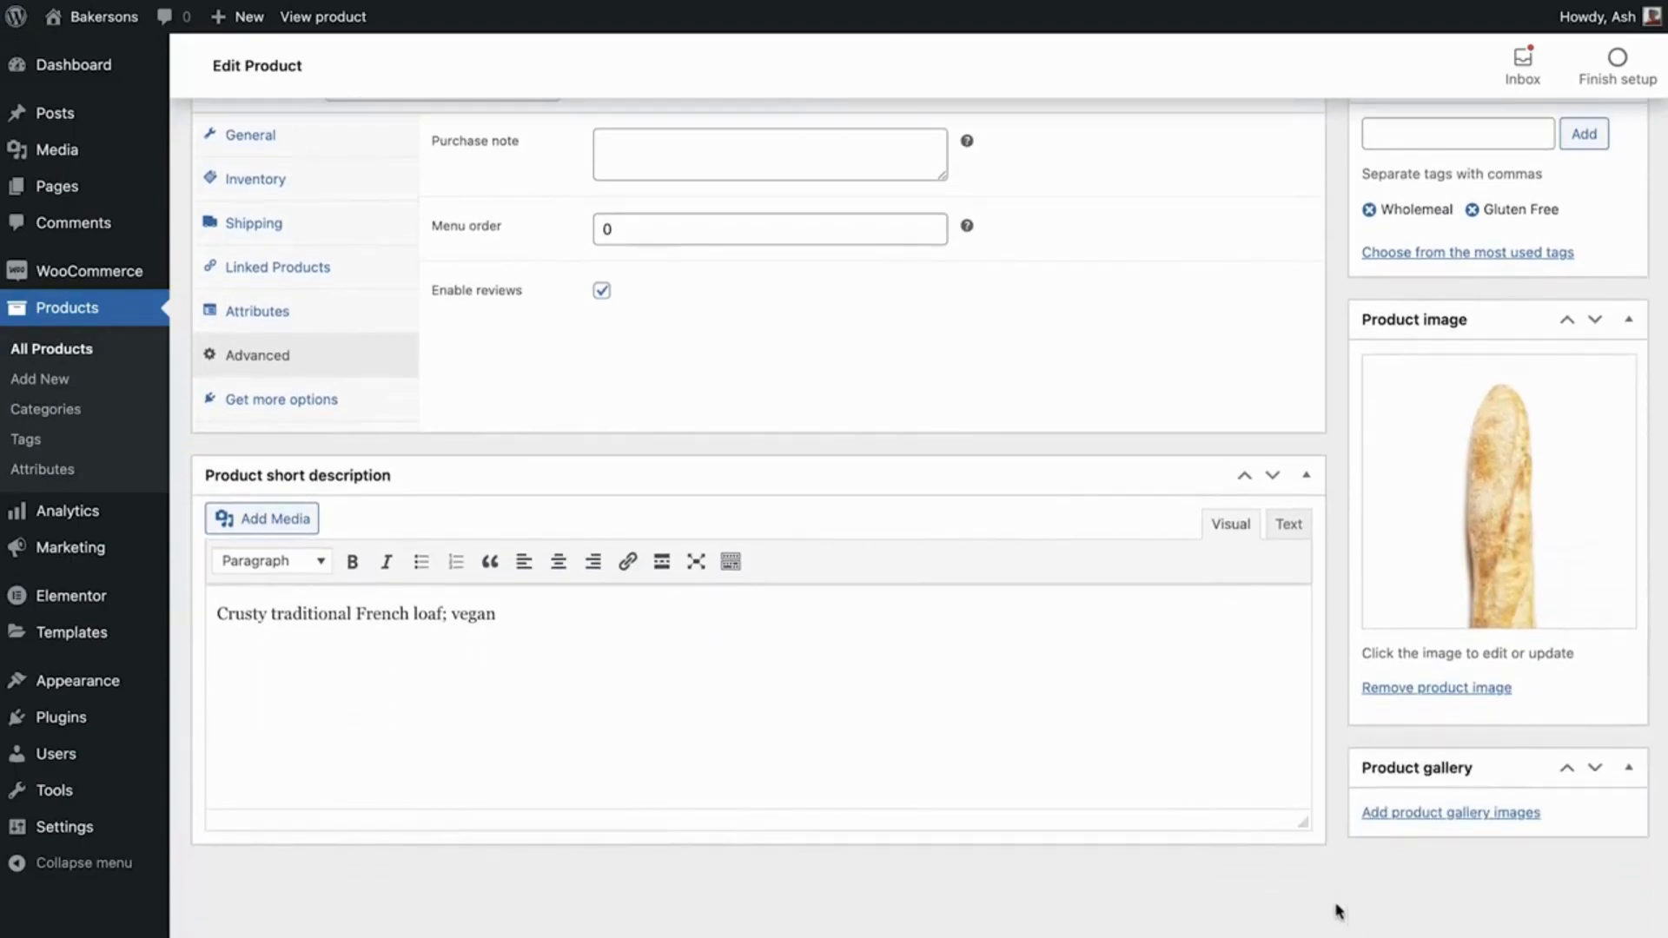
click(1435, 813)
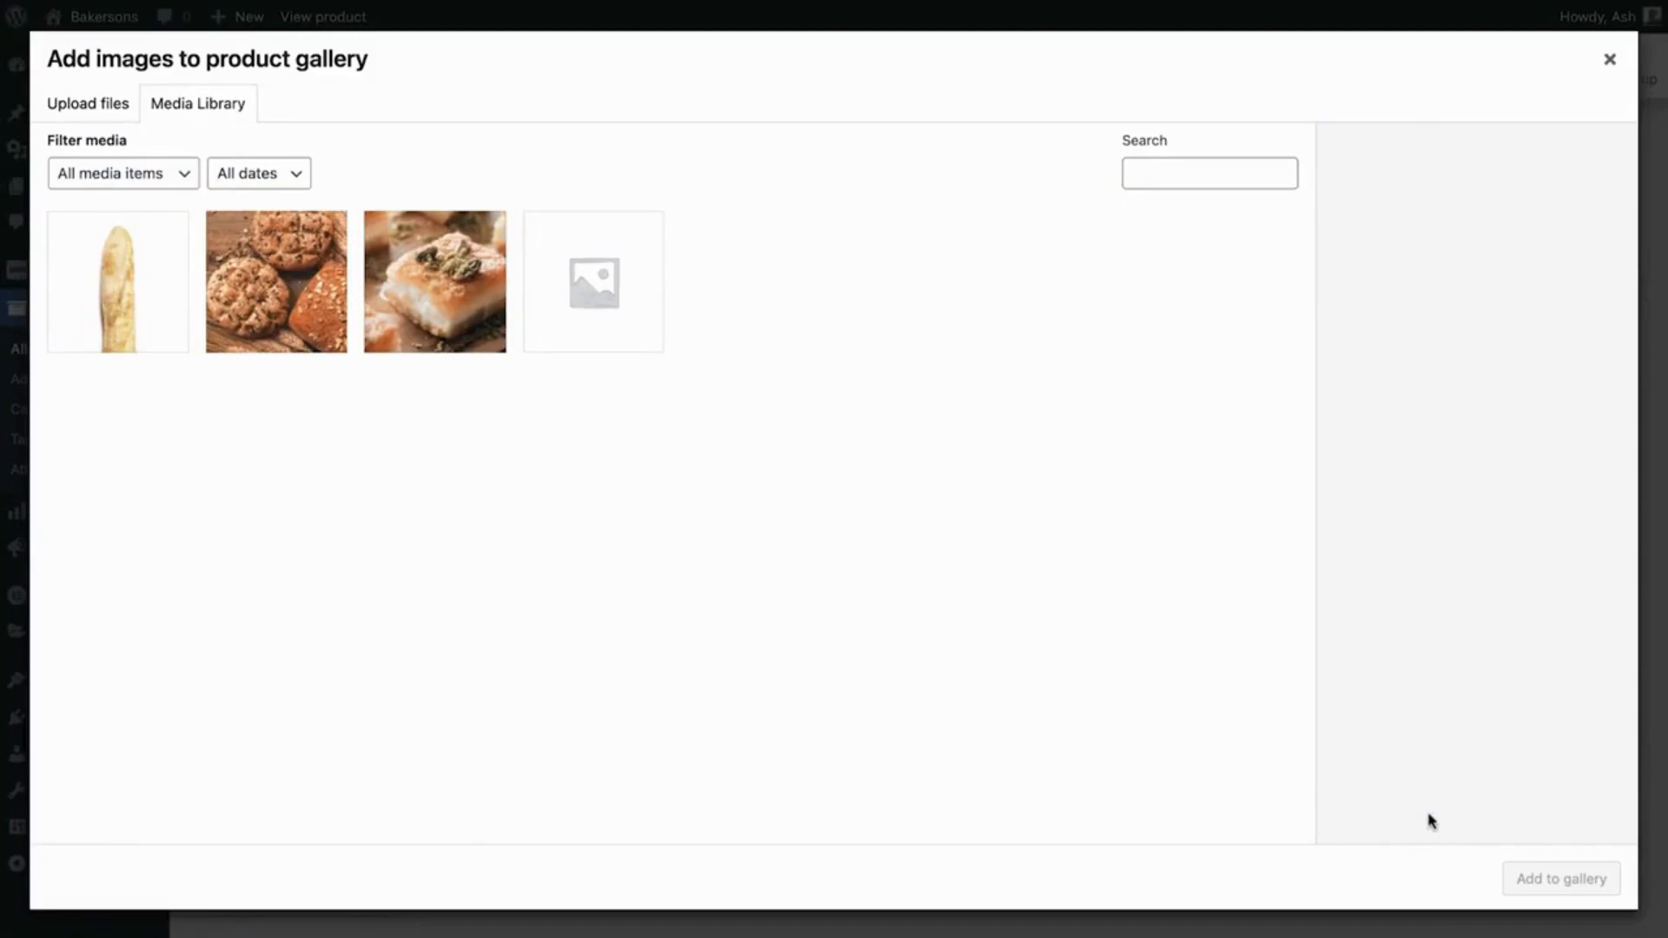
click(86, 106)
click(796, 450)
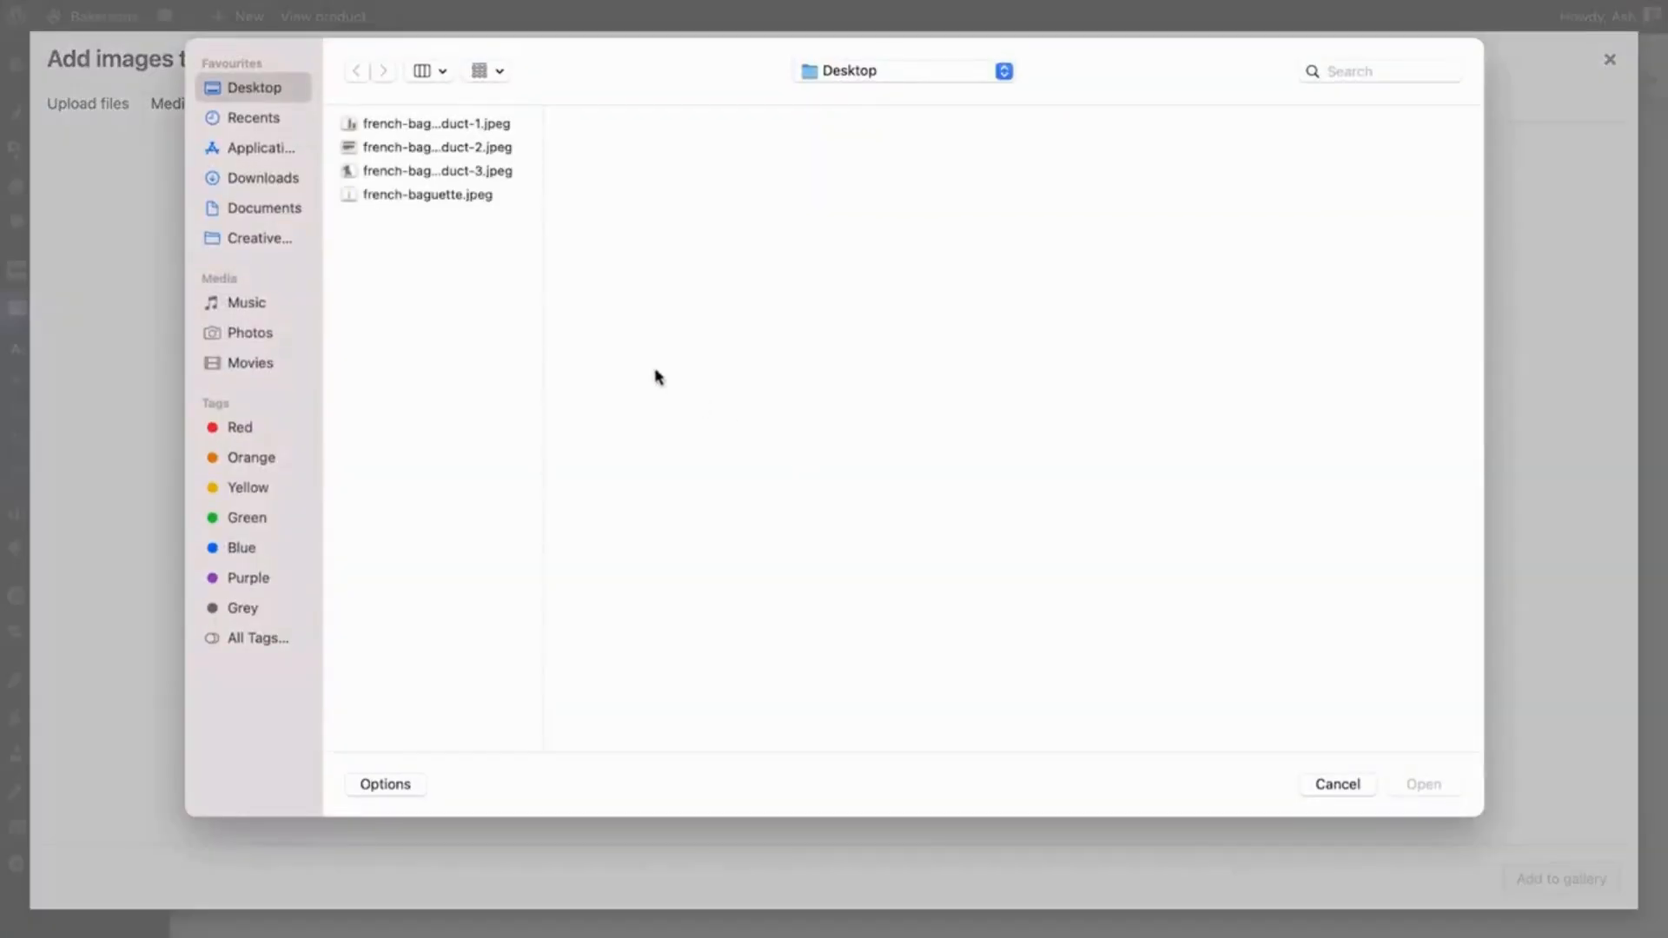
click(422, 128)
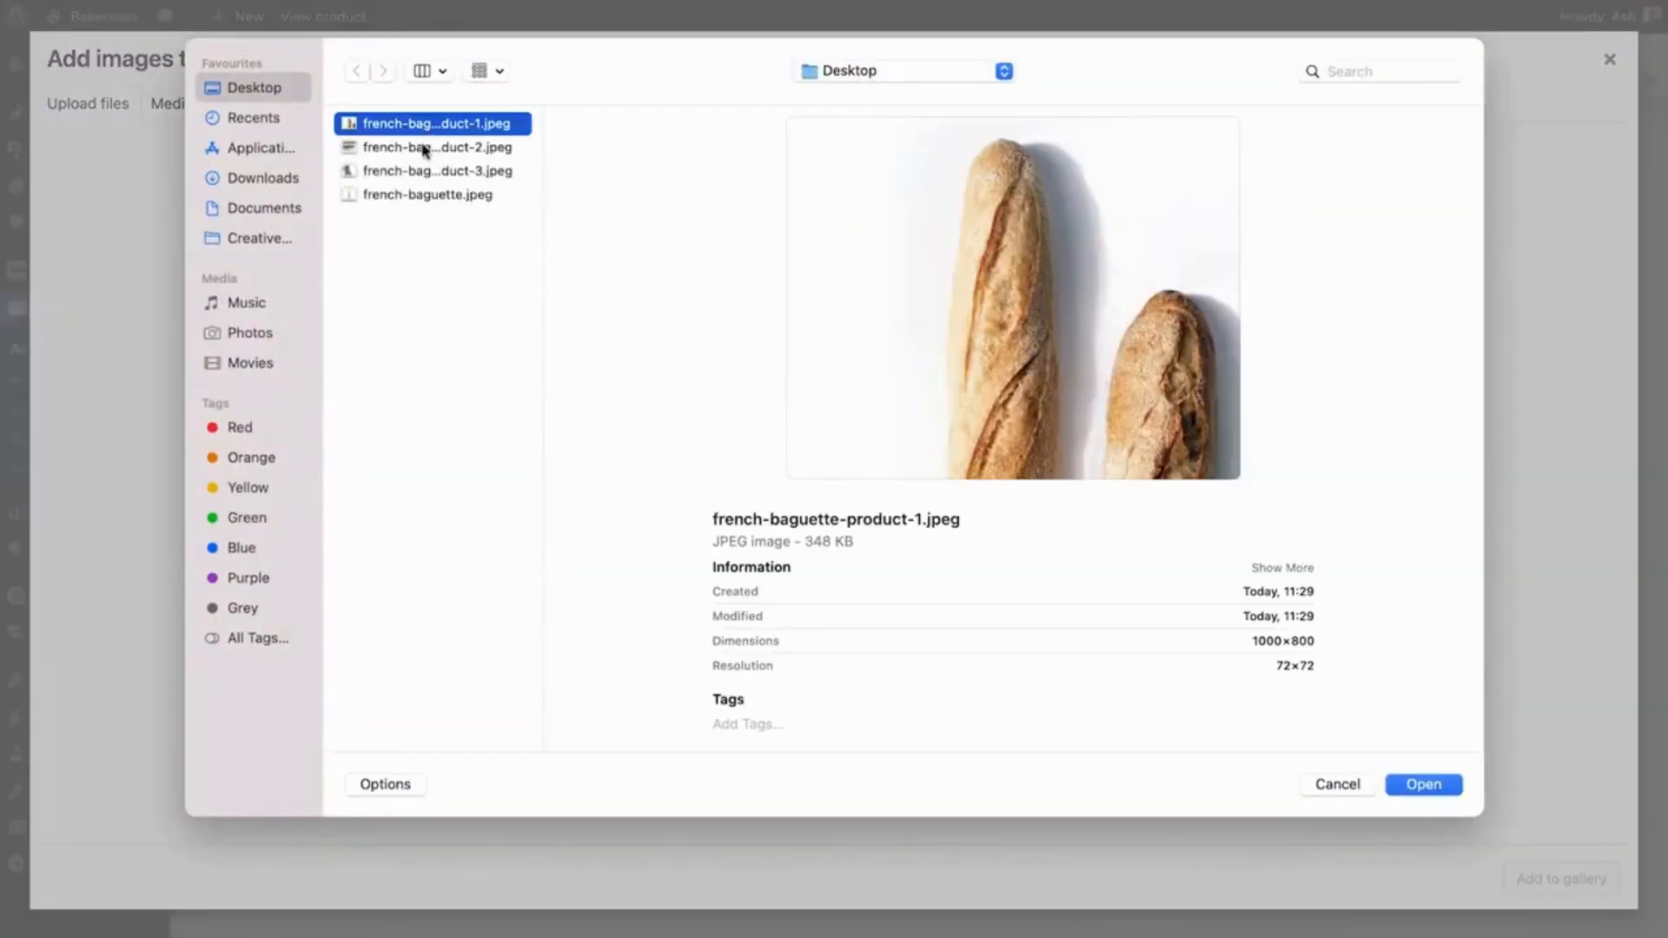
shift+click(425, 174)
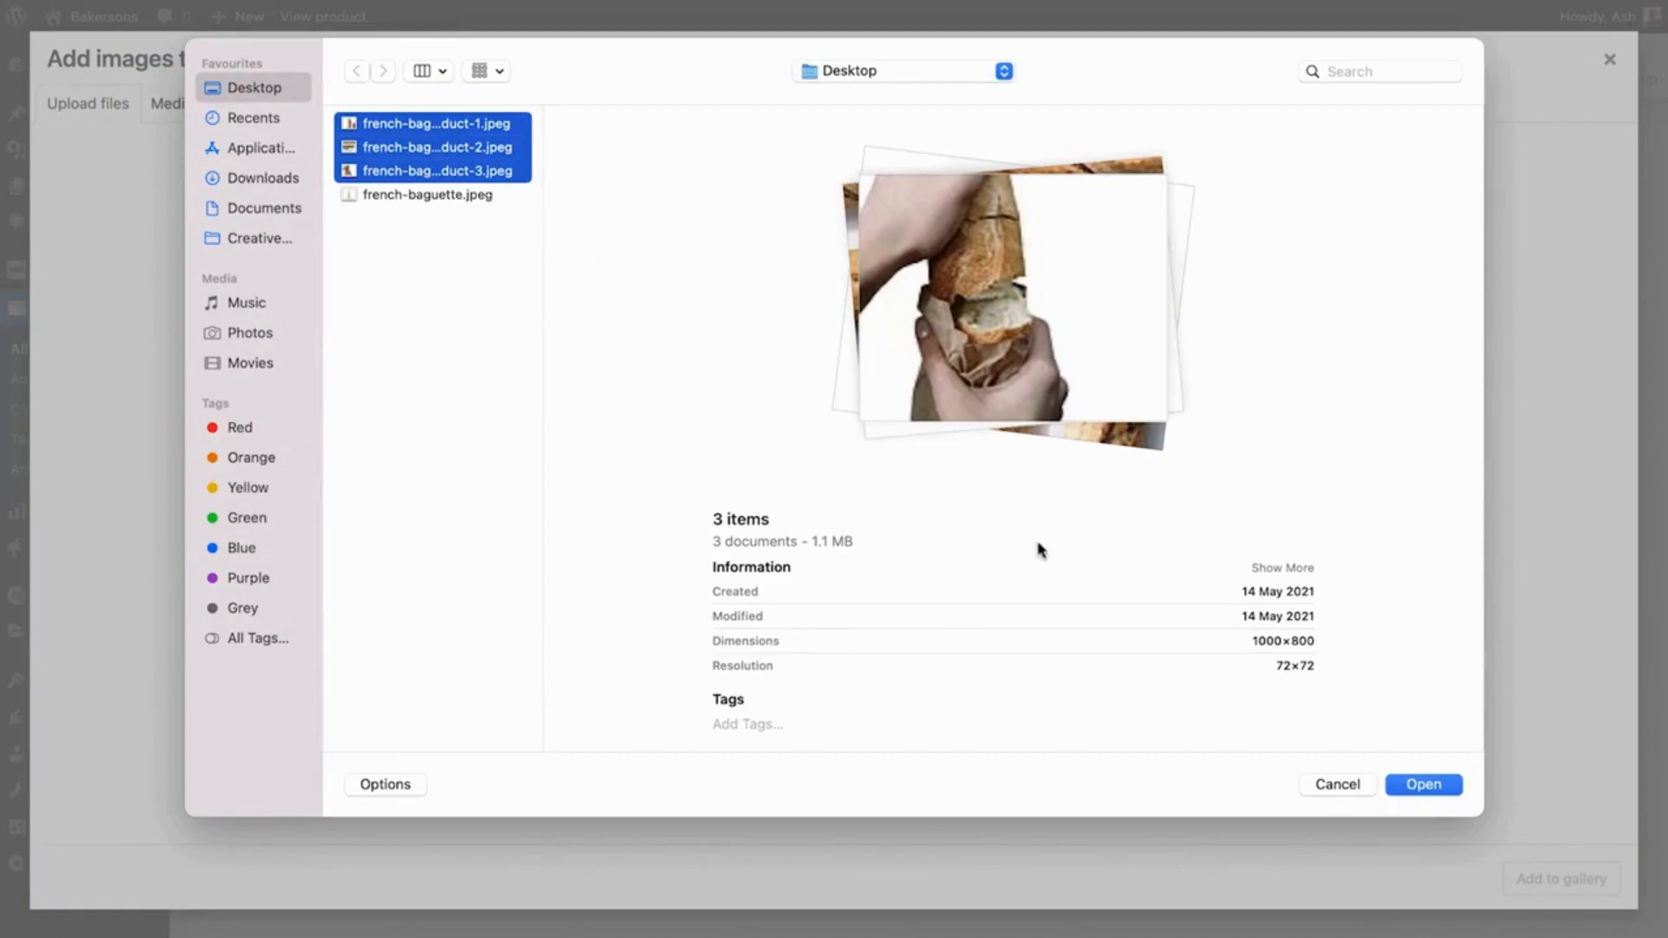
click(1422, 786)
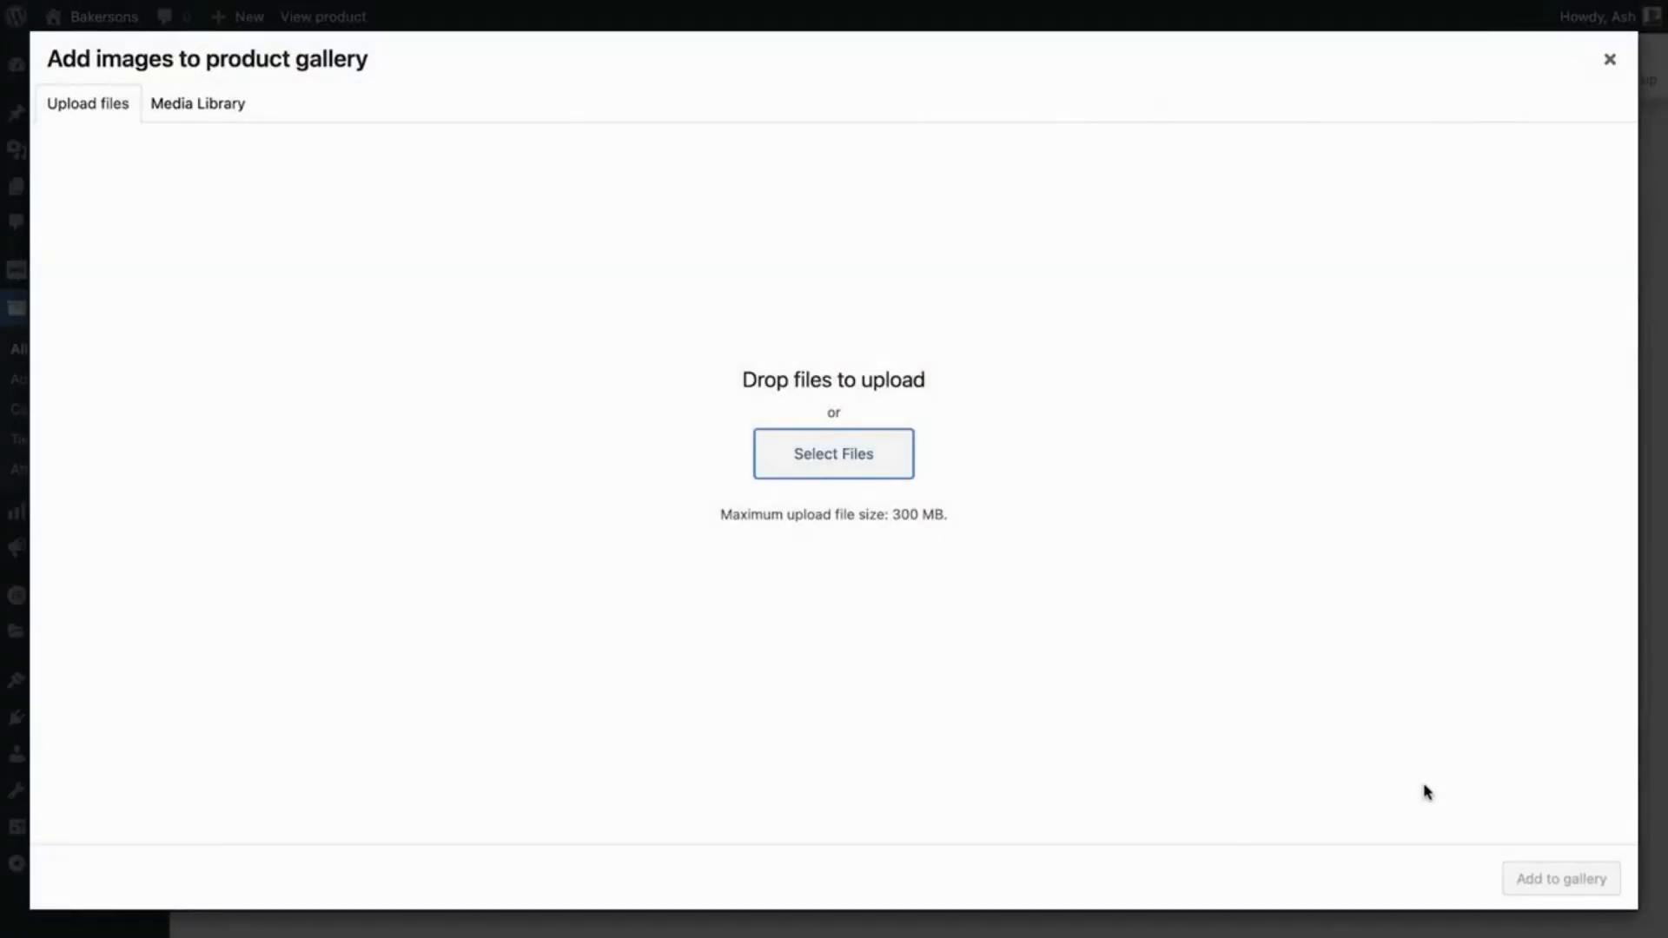
Step: Add the three uploaded baguette pictures to the product gallery and move the hand-held torn baguette picture to the end
click(426, 287)
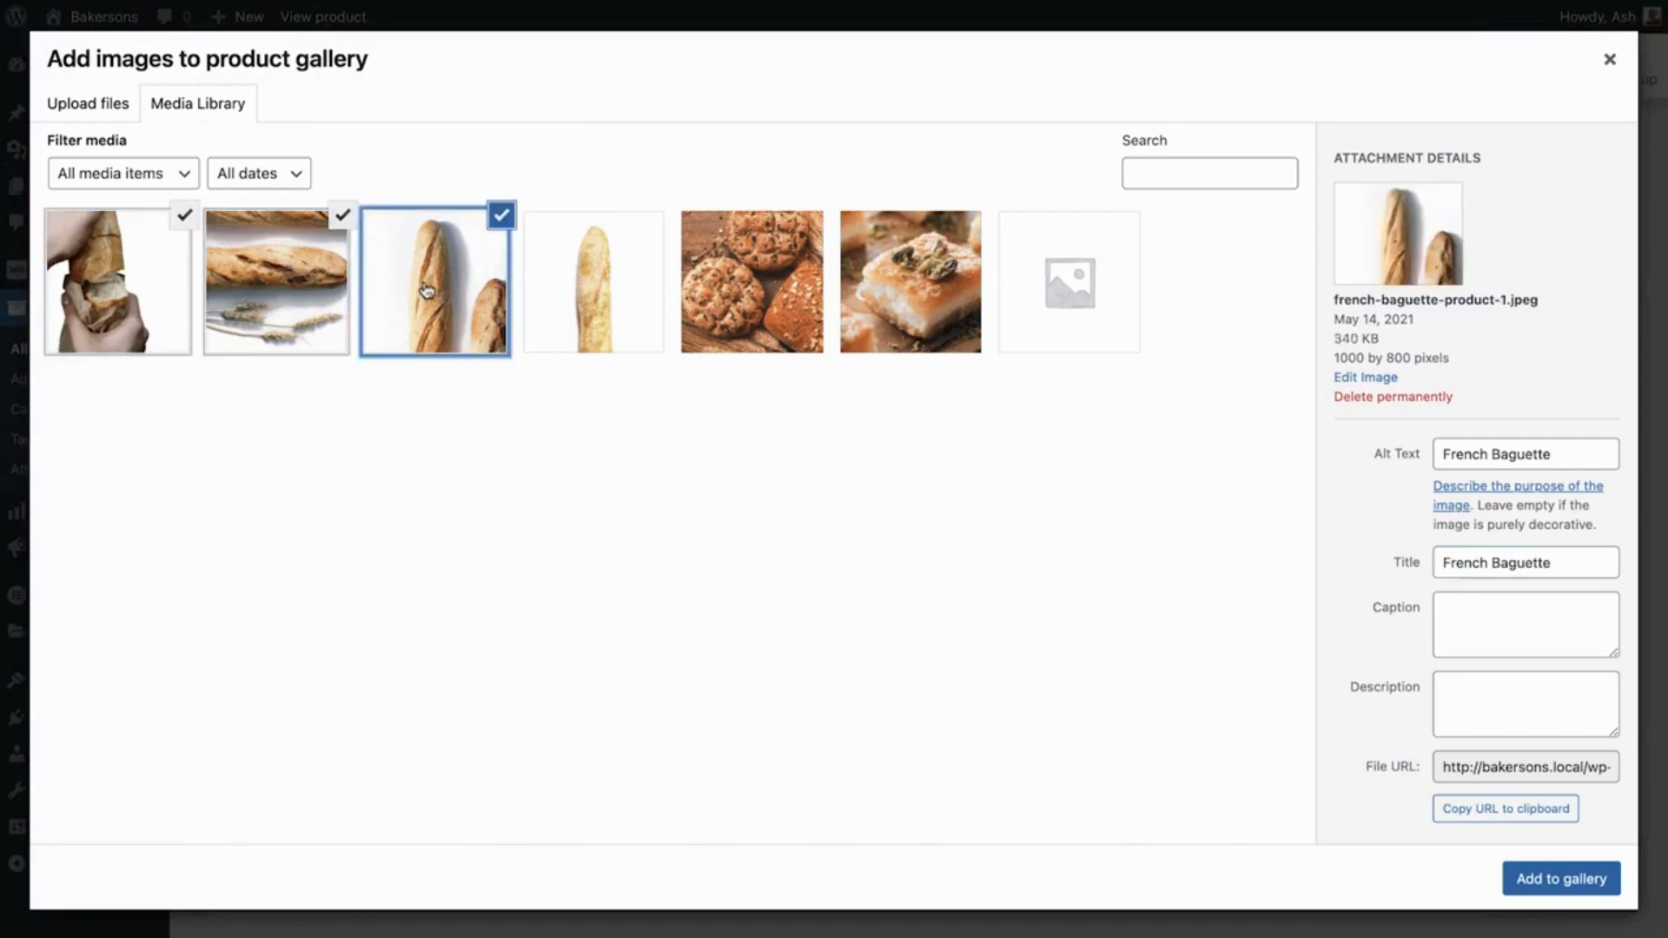
click(1530, 883)
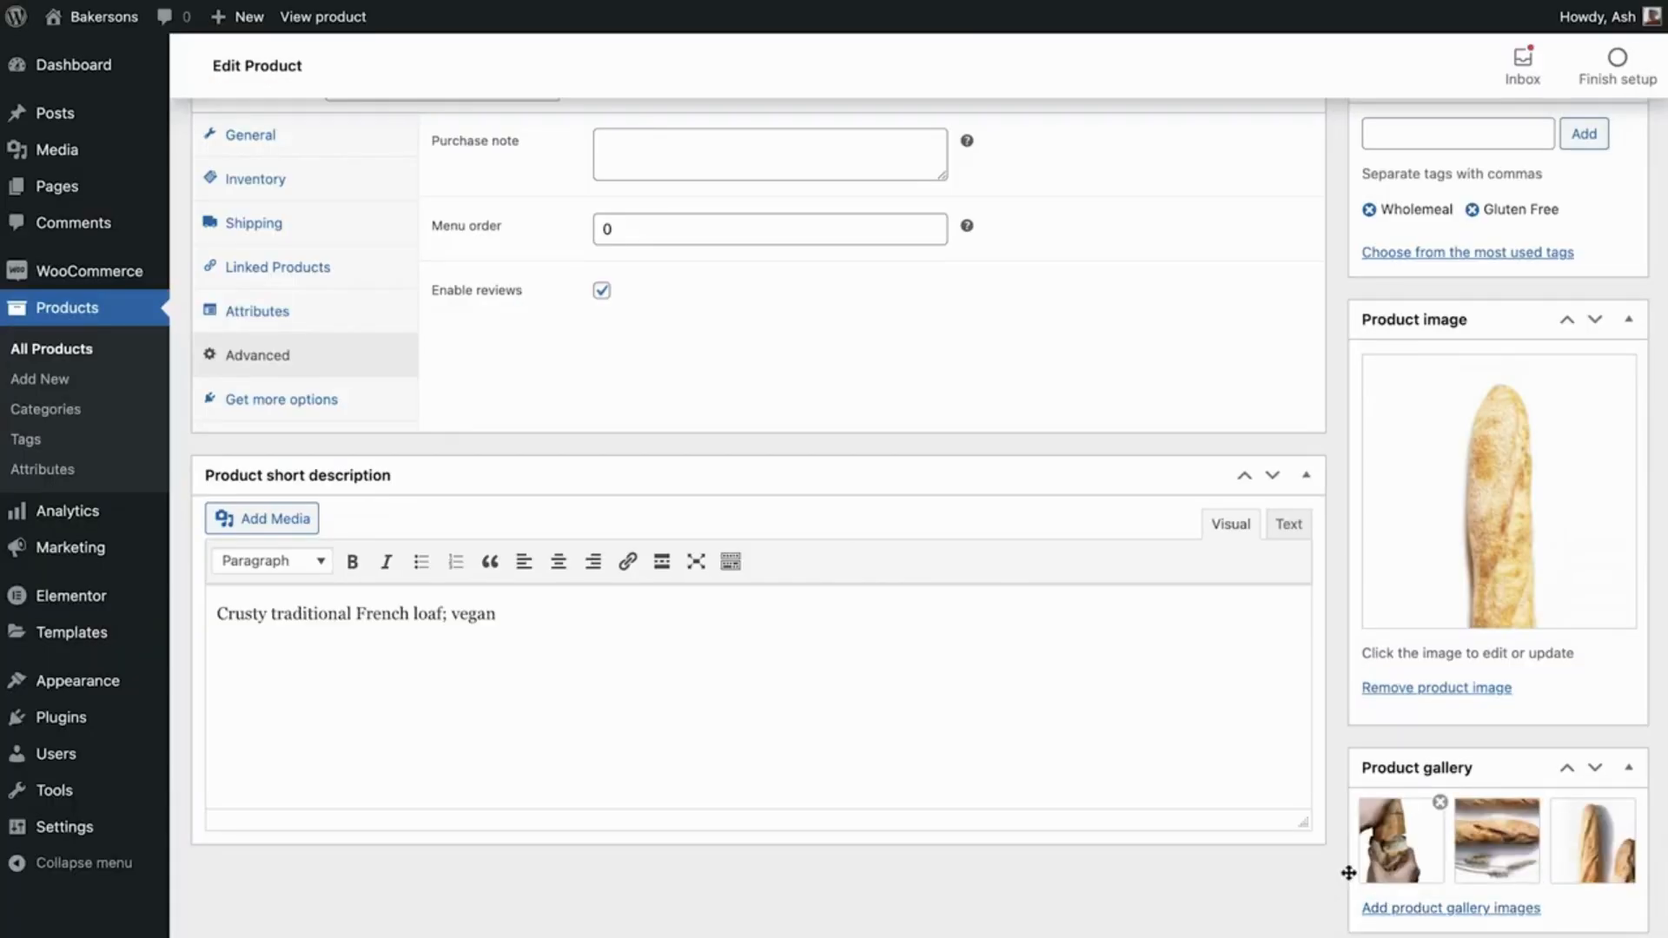
drag(1389, 847, 1487, 845)
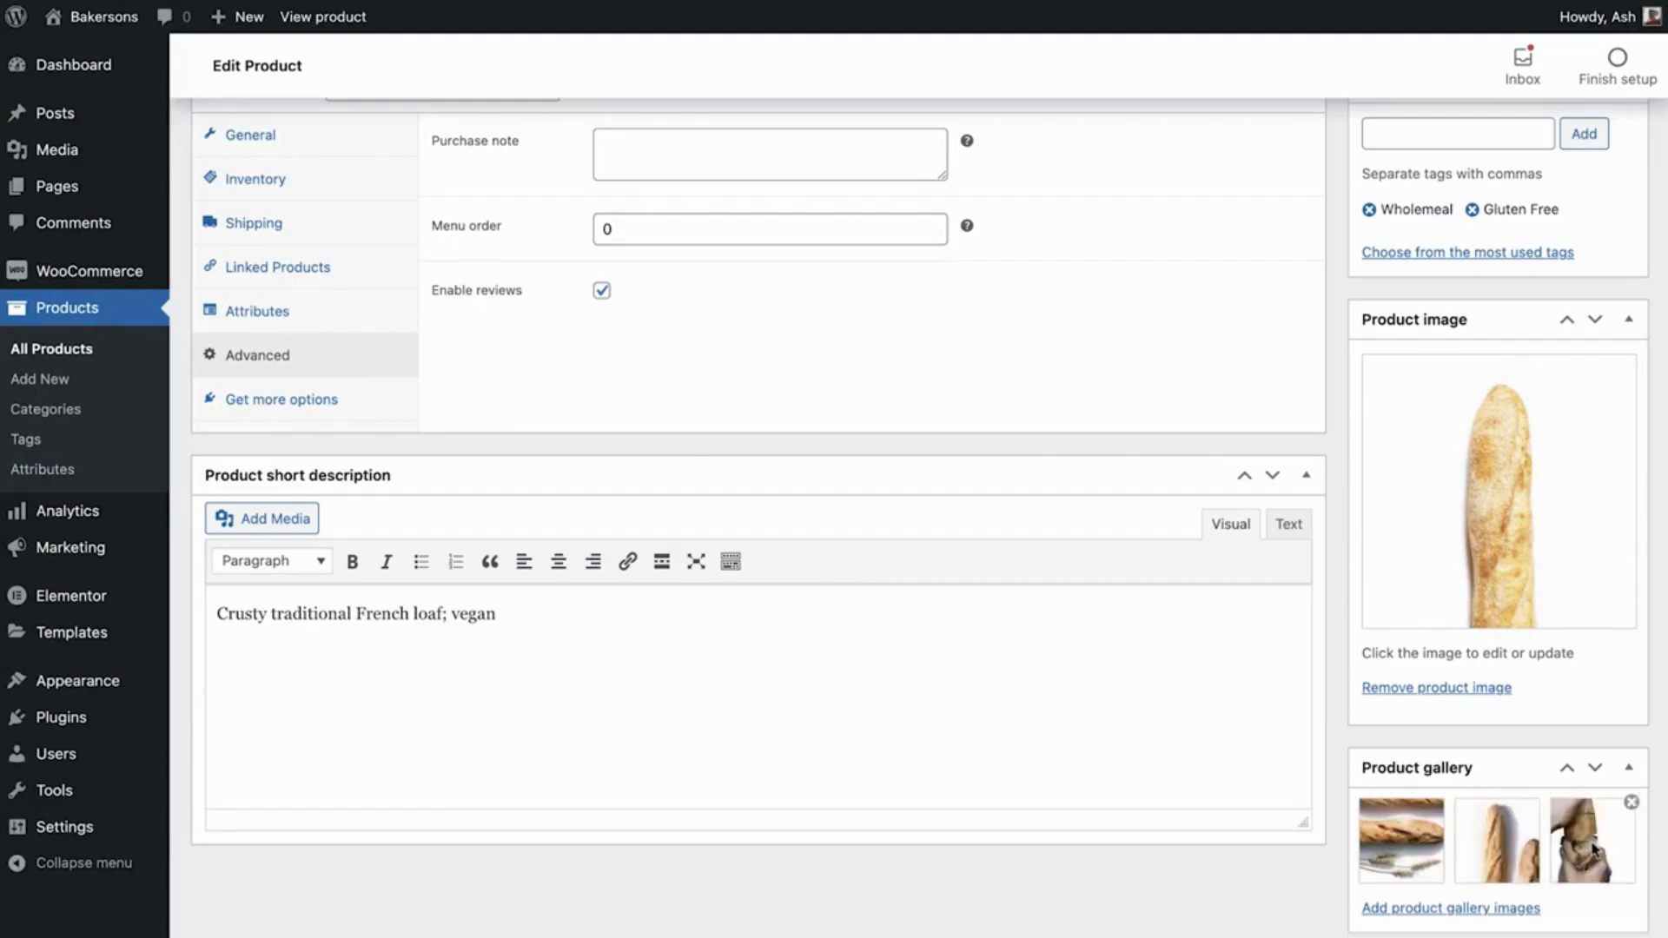
Step: Publish the French Baguette product and open its page on the store
scroll(1337, 773, up, 10)
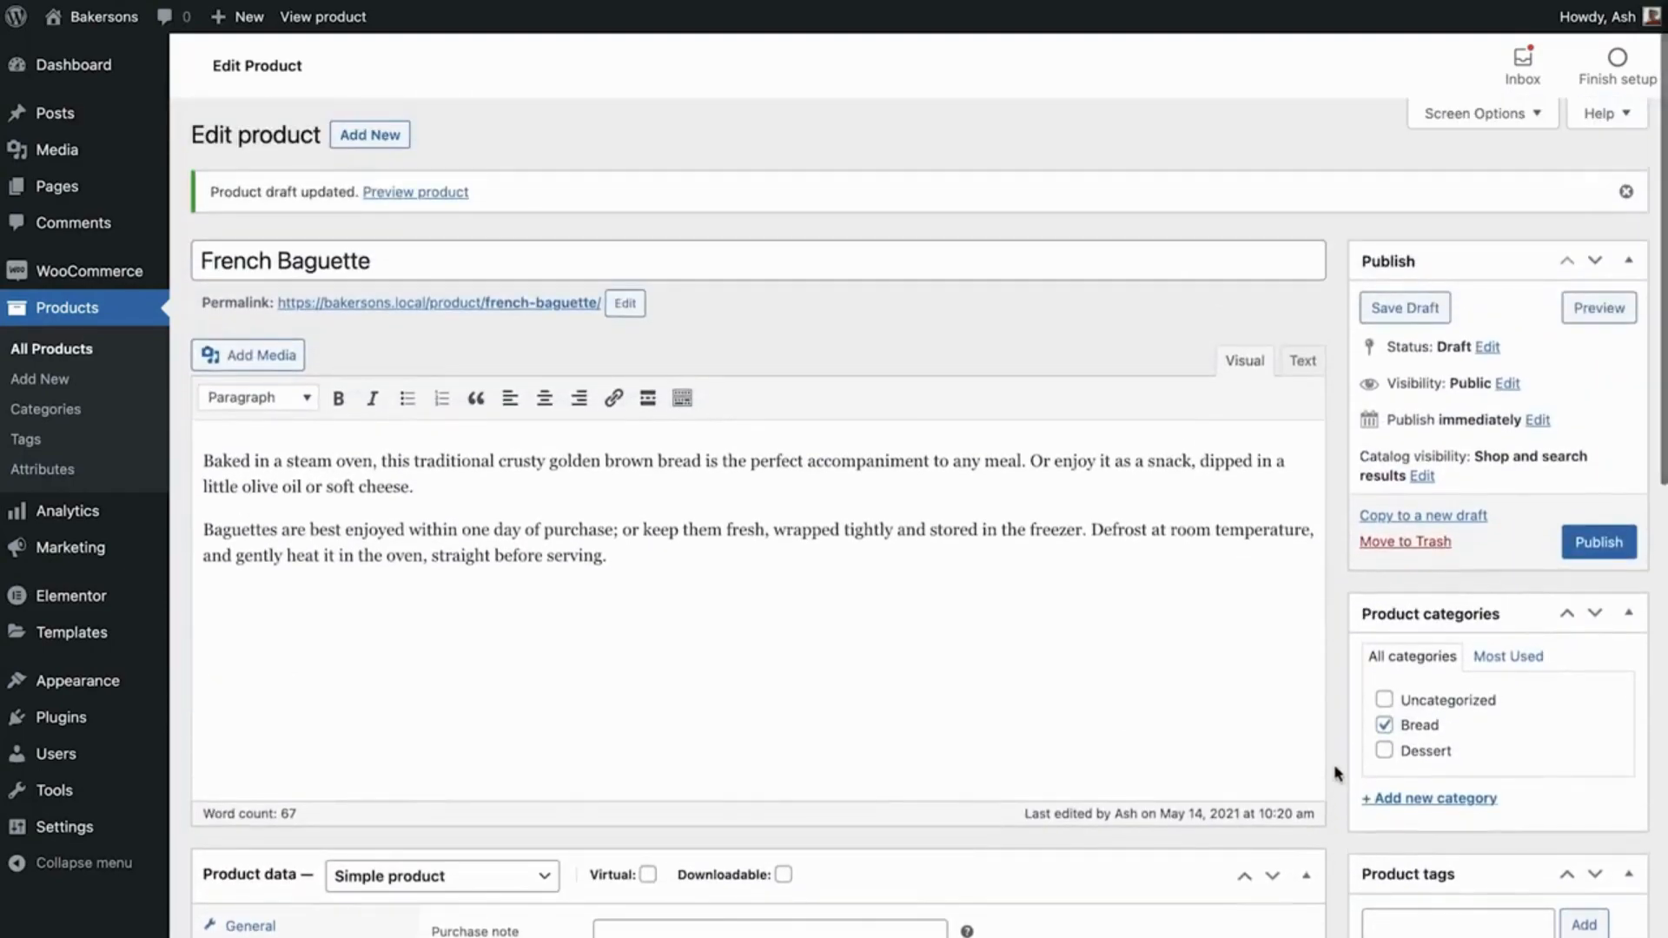
click(1598, 541)
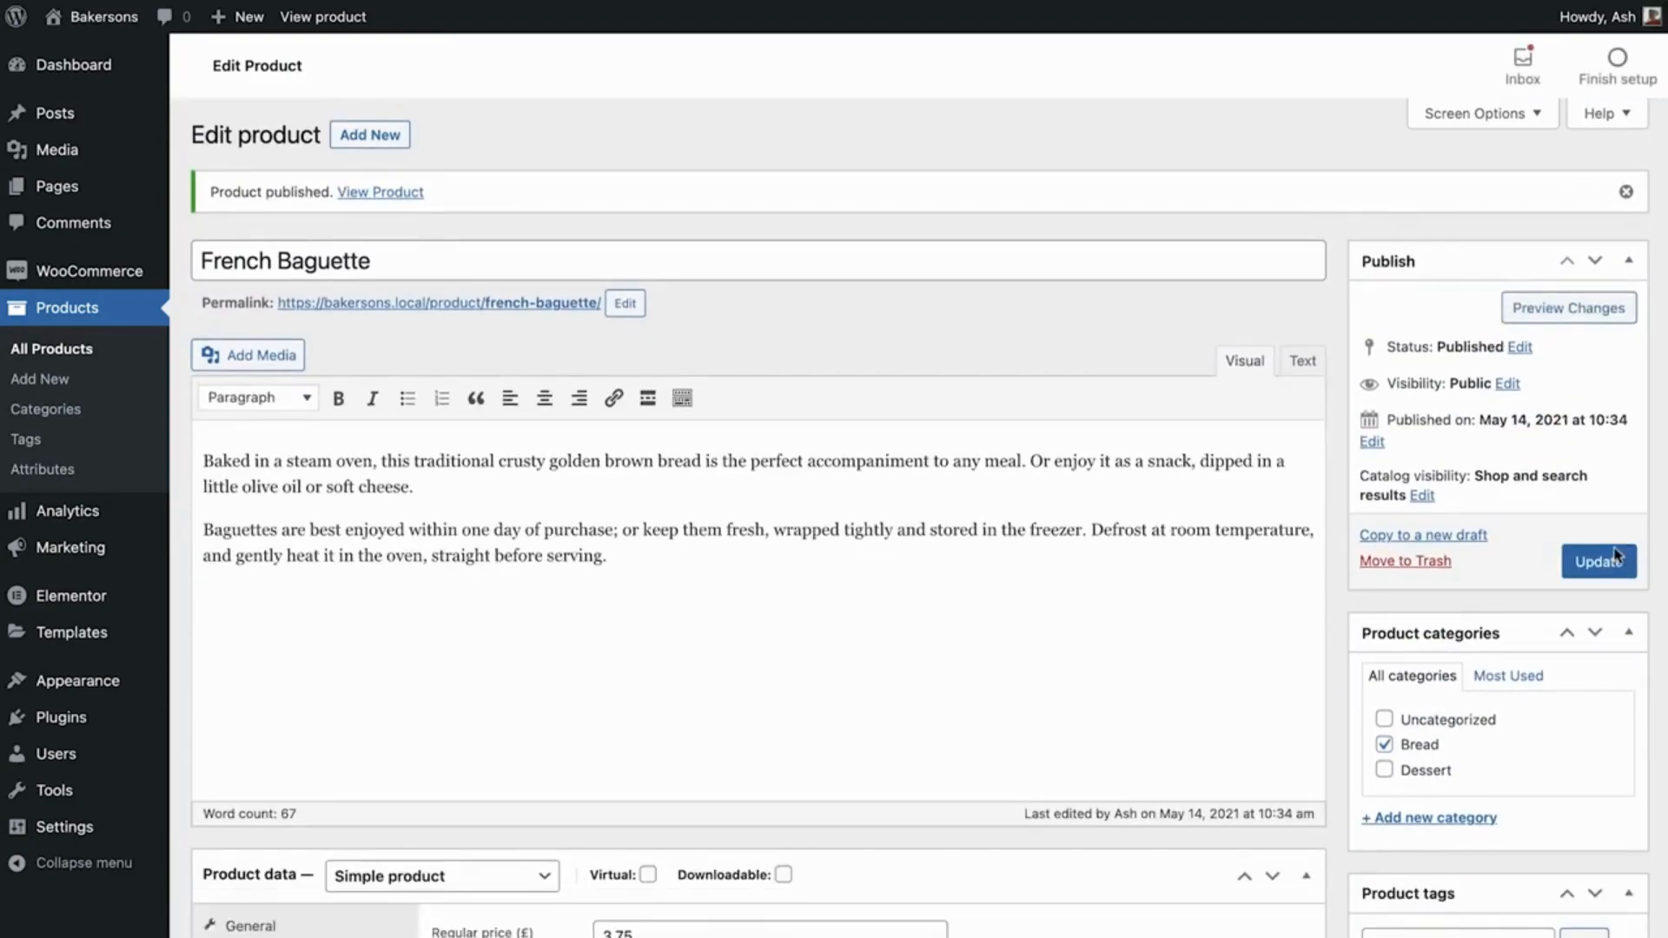
click(405, 194)
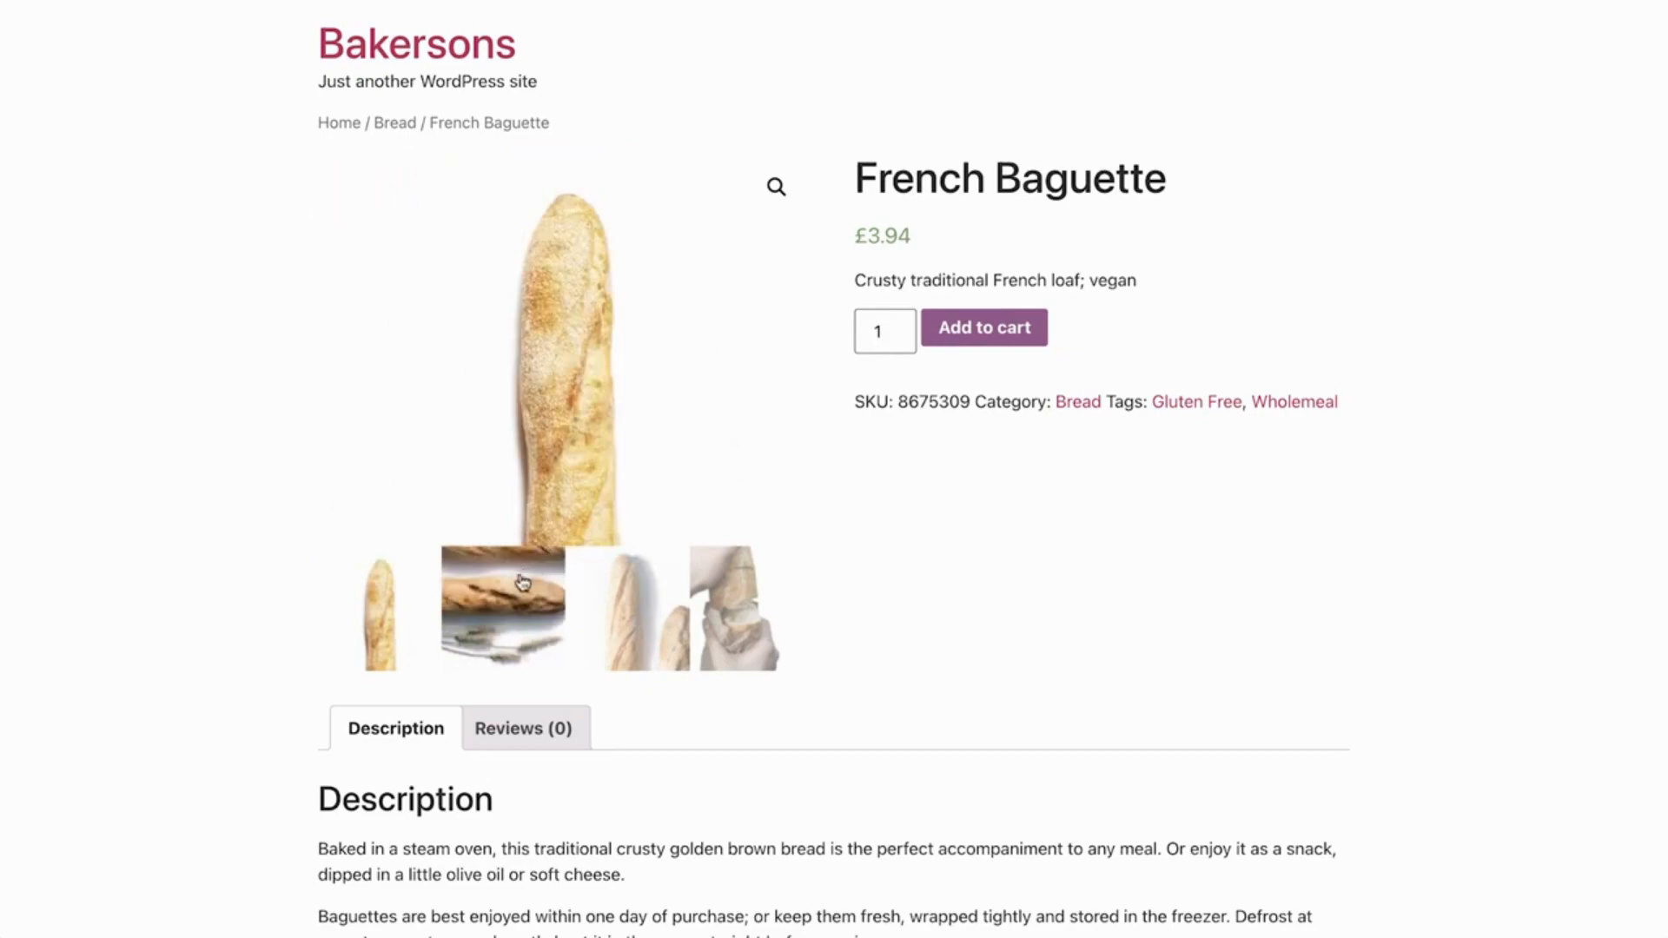
Step: View each of the three gallery pictures on the French Baguette store page
click(557, 585)
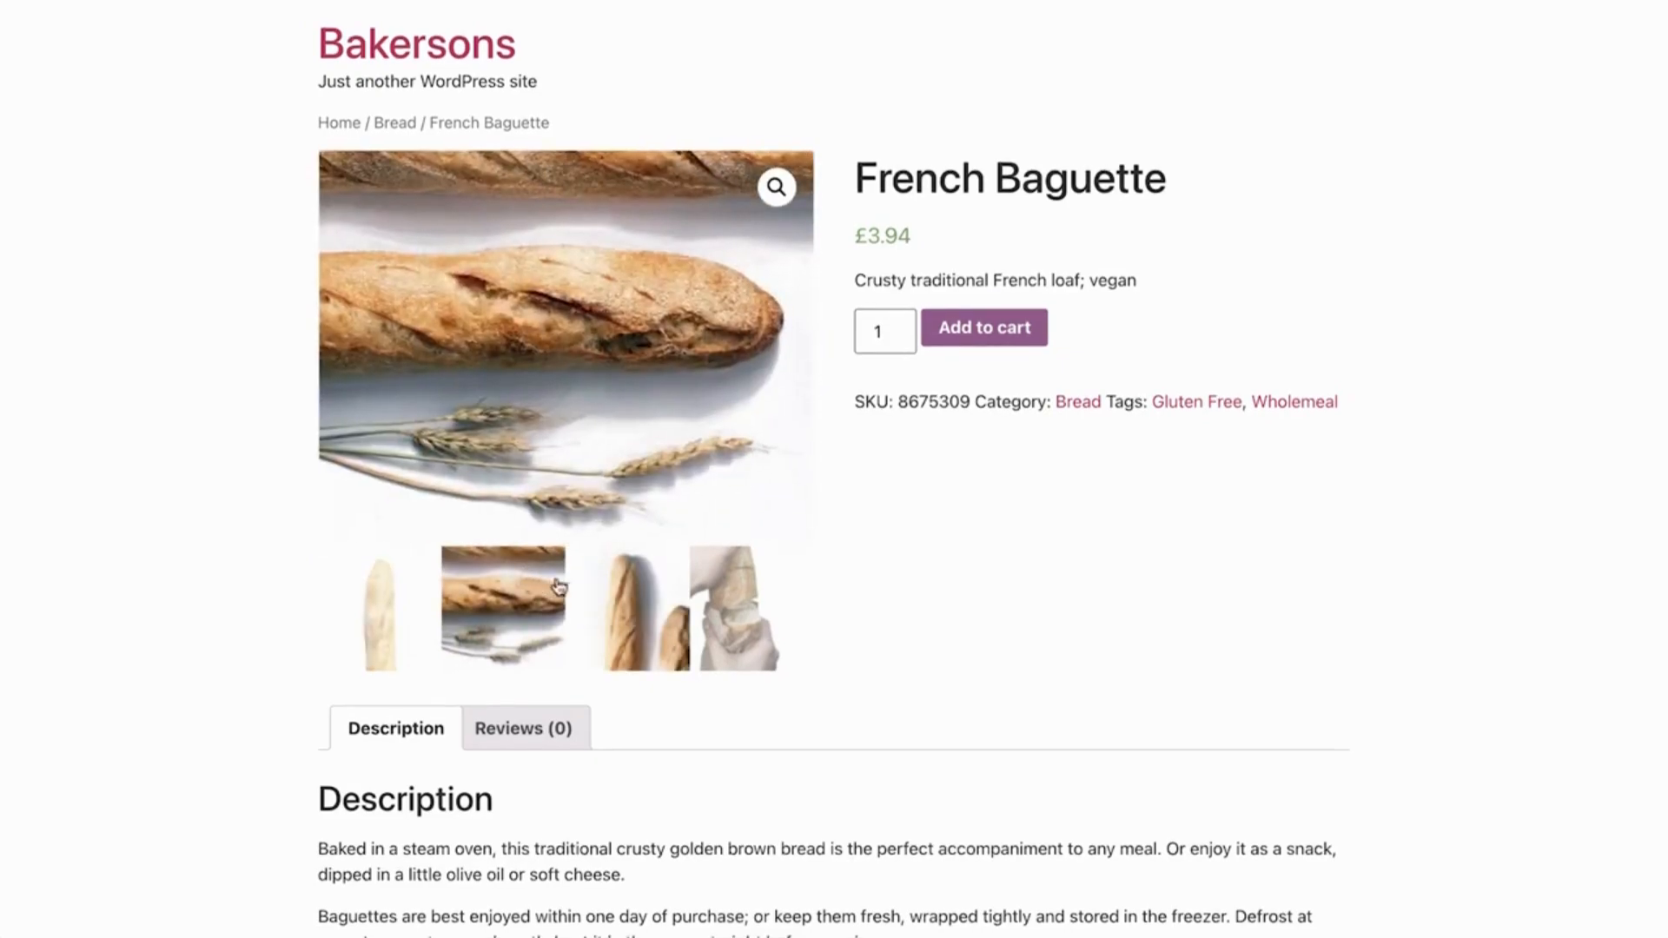
click(619, 587)
click(717, 587)
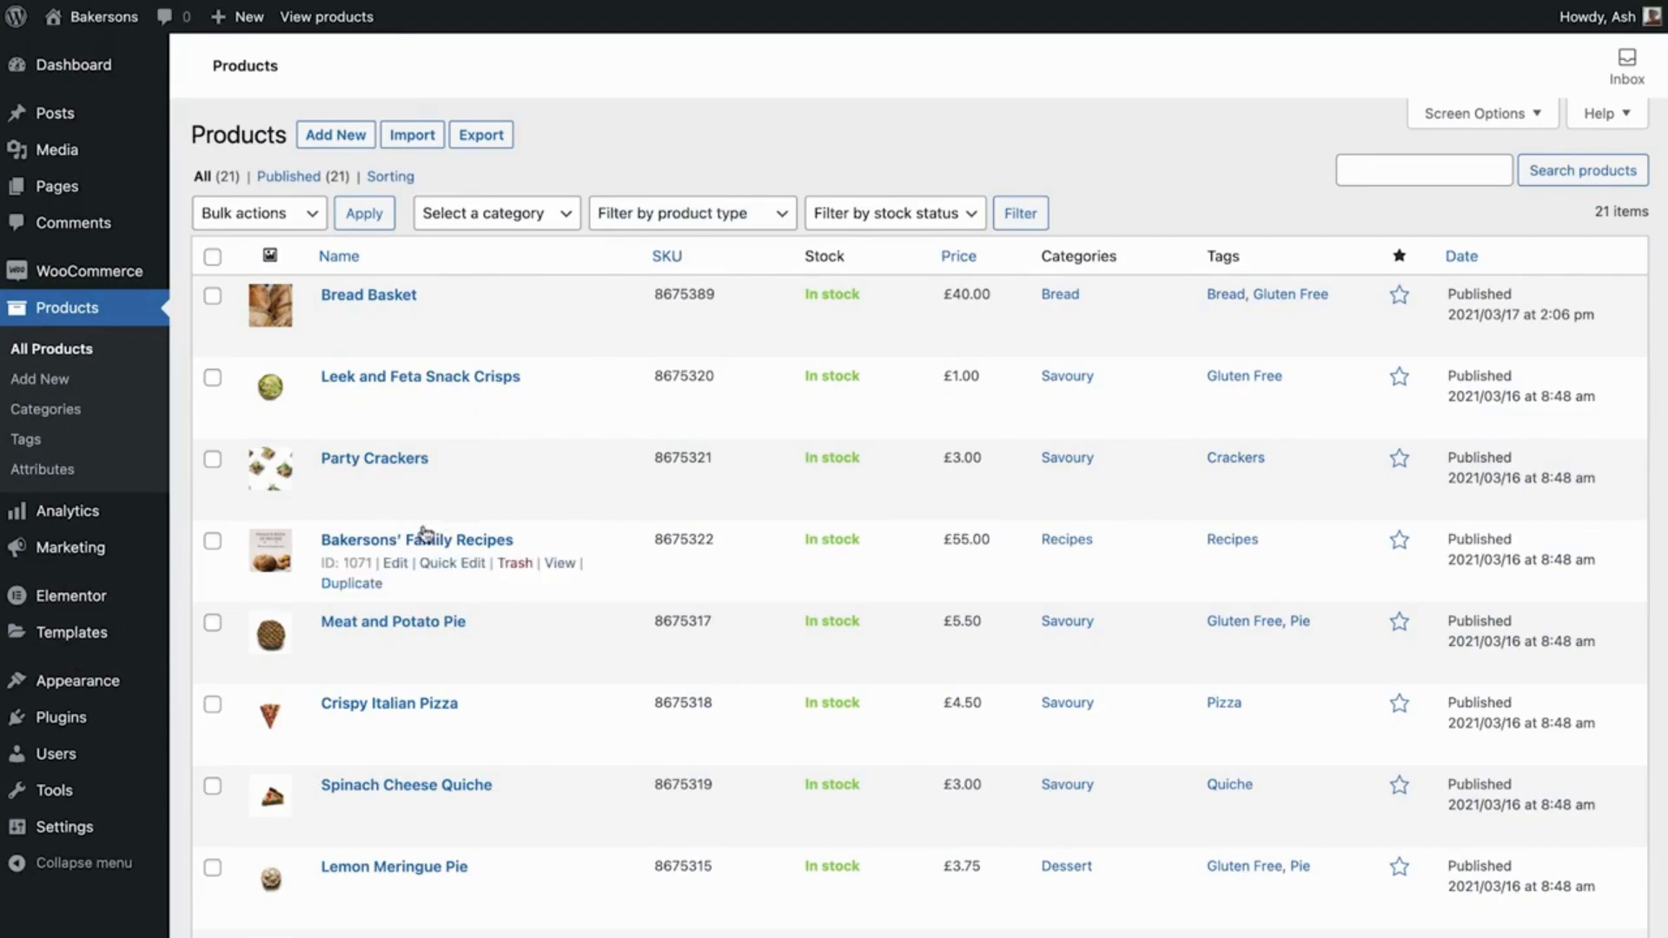
Step: Open the Bakersons' Family Recipes product for editing and mark it as both Virtual and Downloadable
click(393, 564)
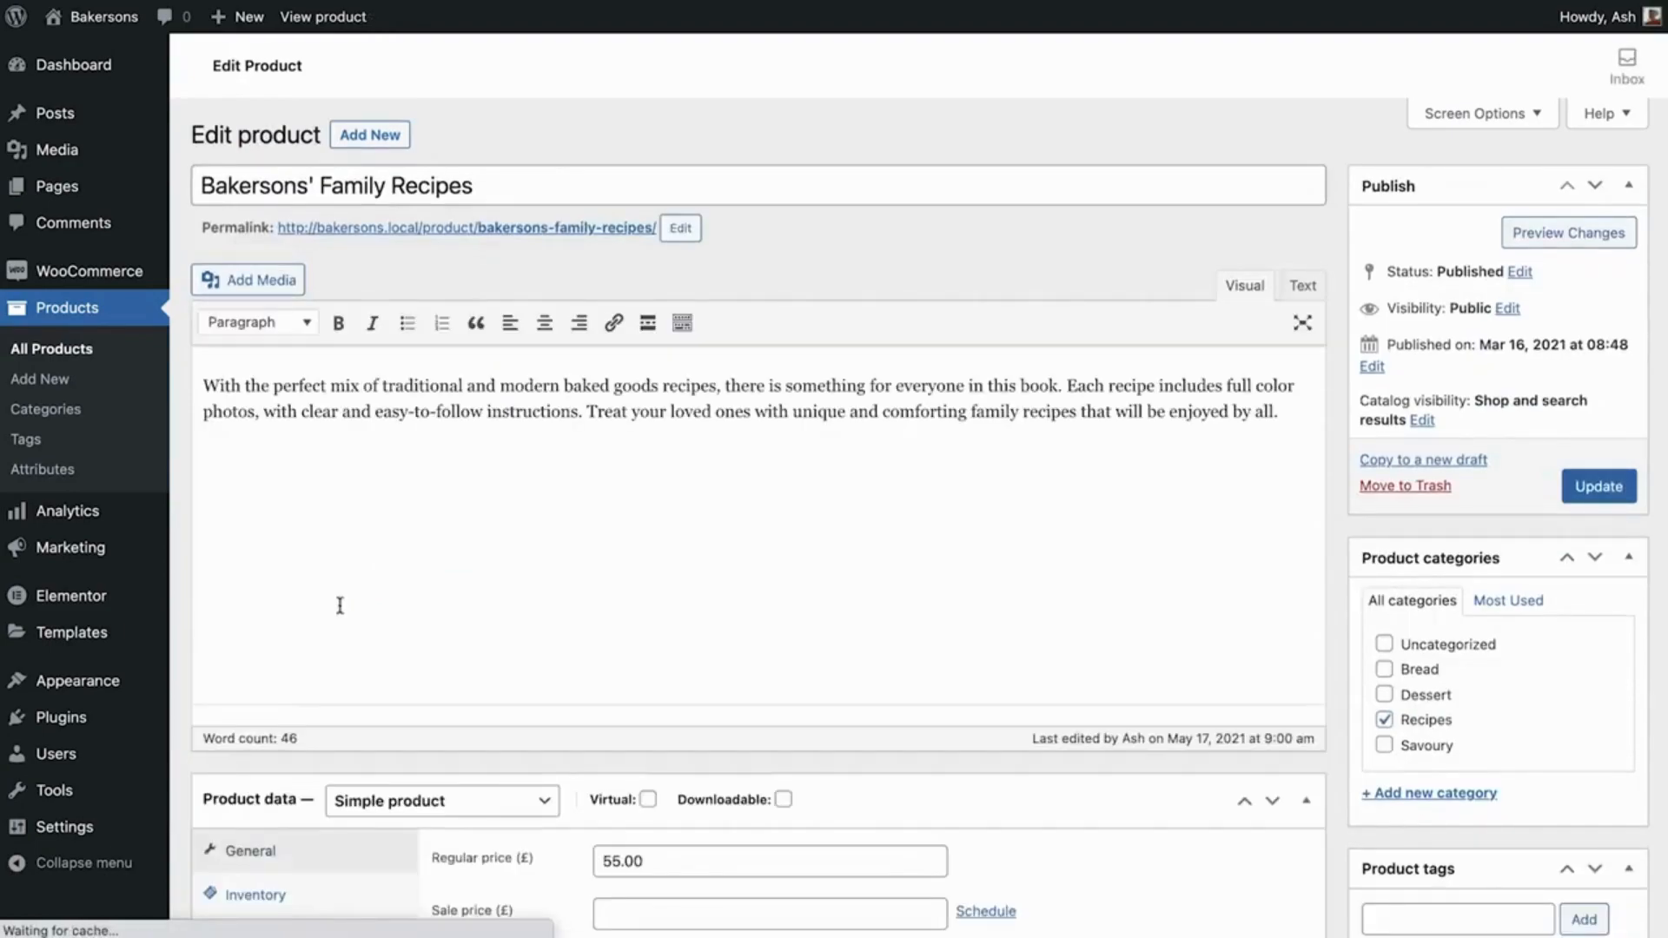
scroll(184, 783, down, 5)
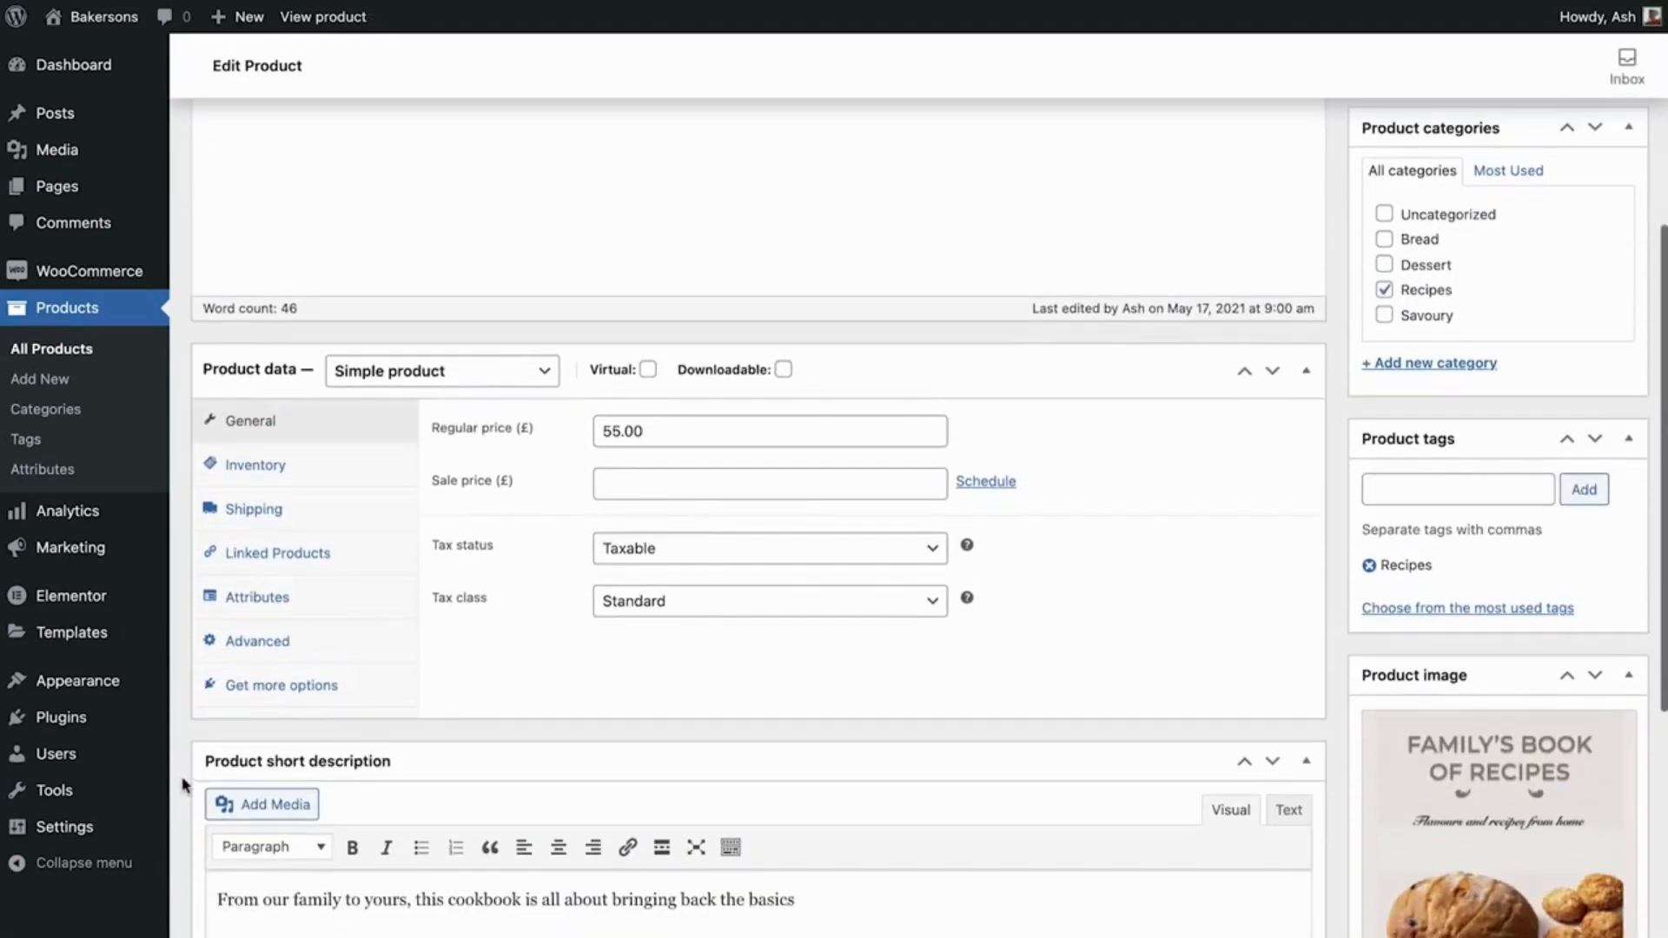
click(648, 370)
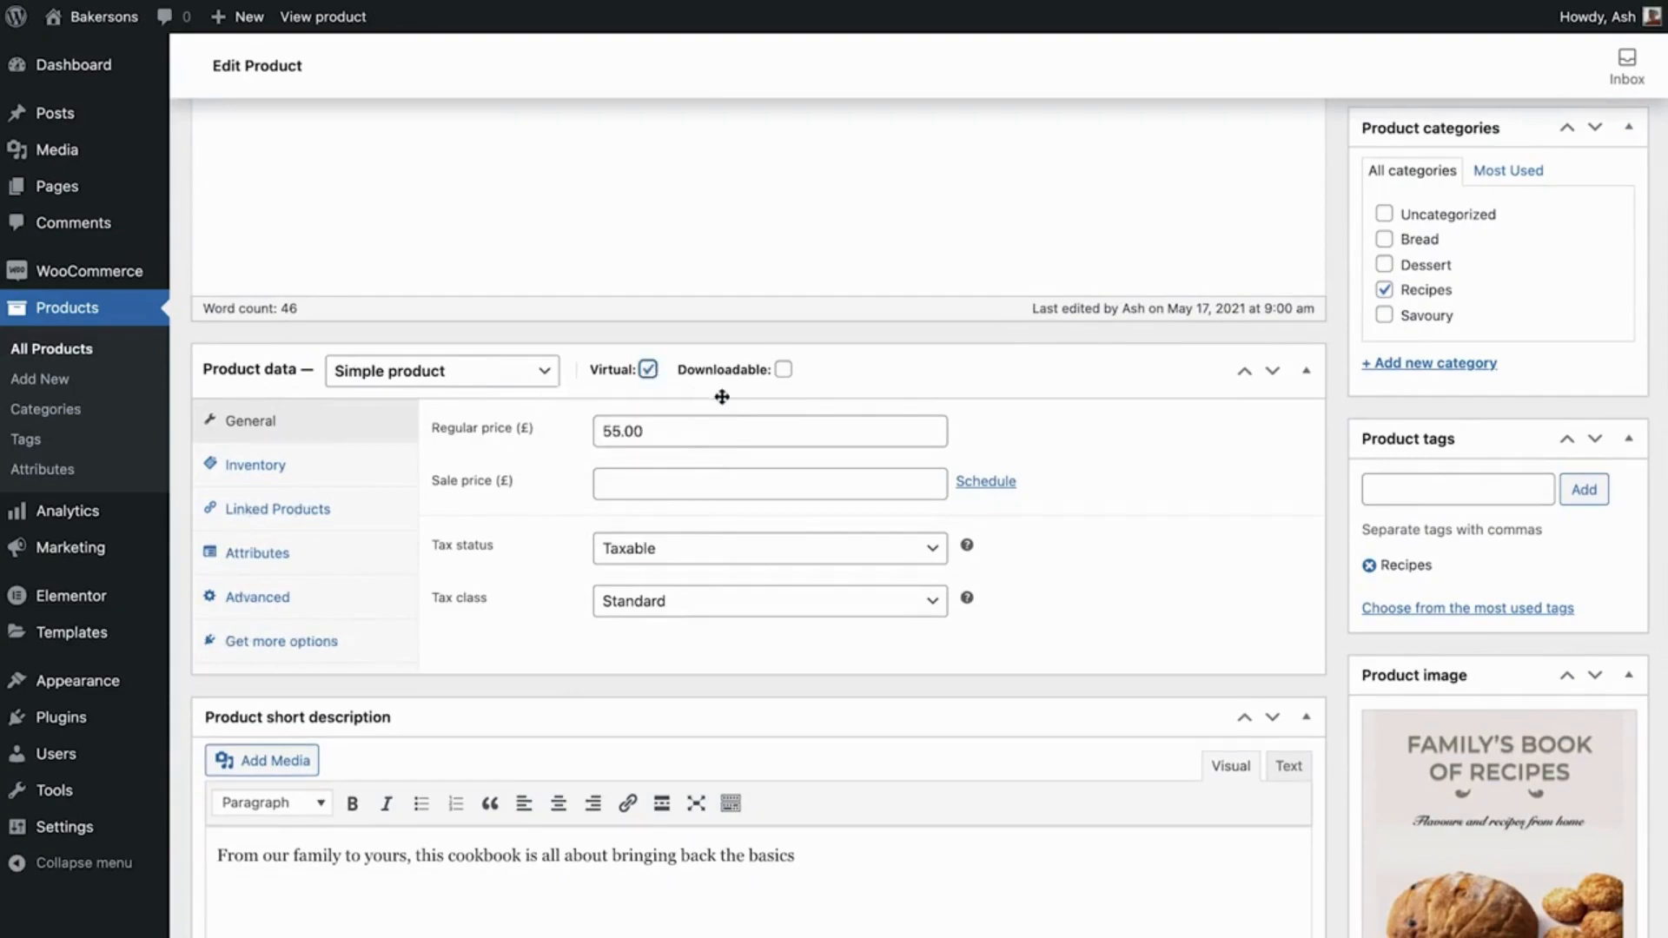
click(784, 371)
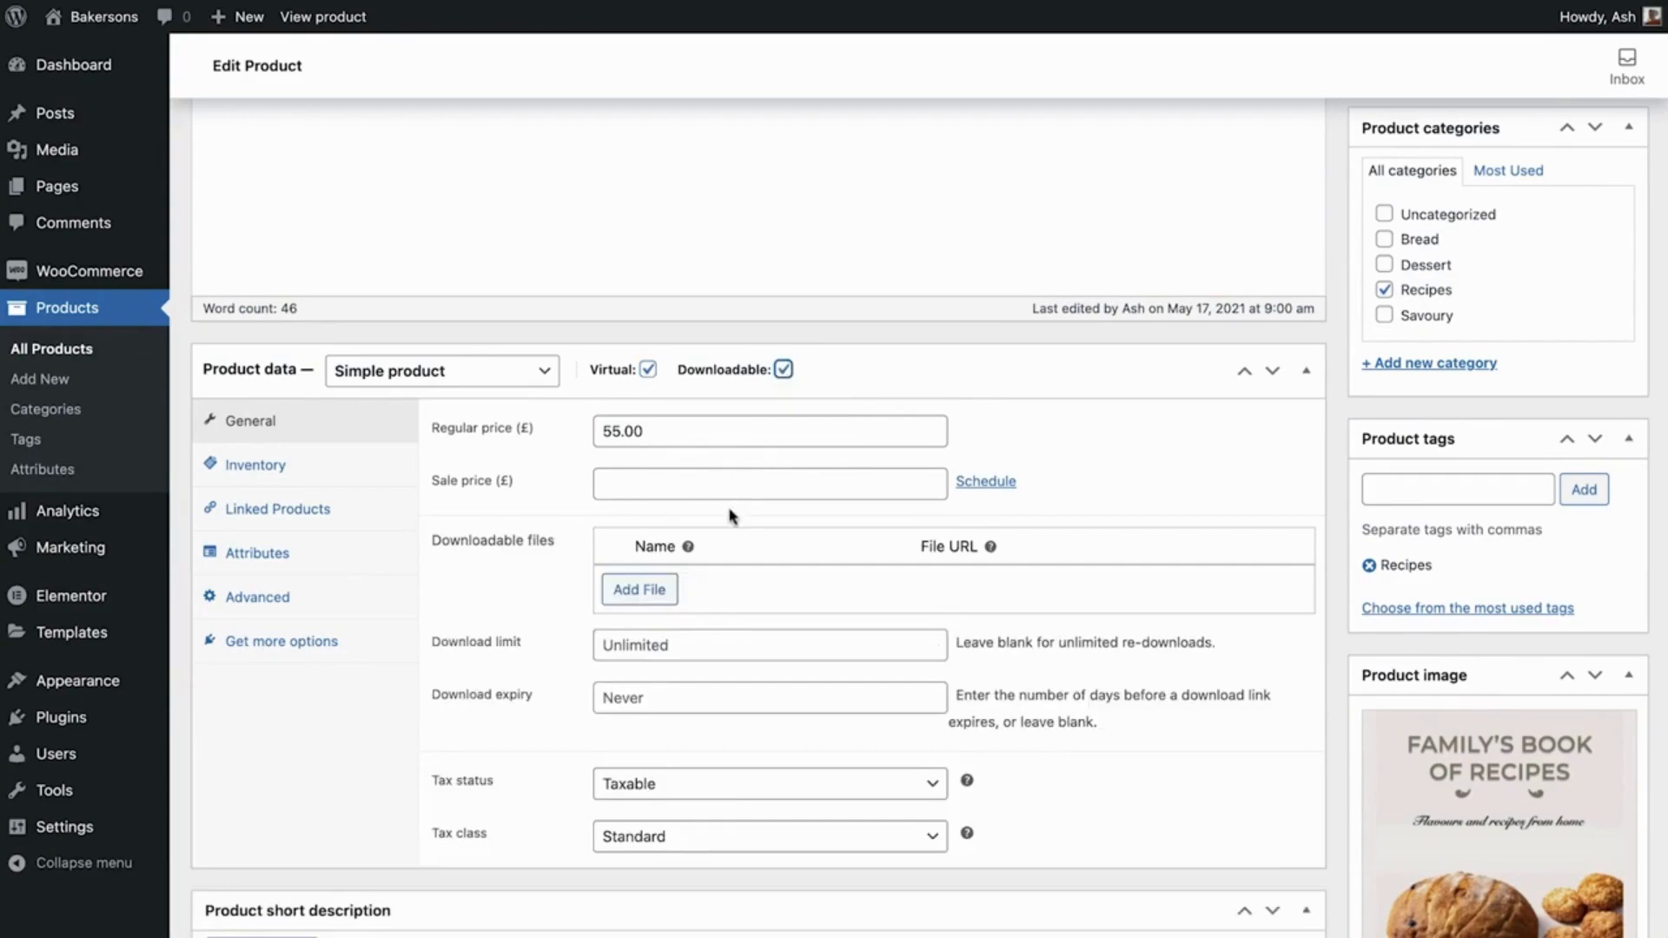
Step: Add Bakersons-Family-Recipes-5qdxwy.pdf from the media library as a downloadable file named Family's Book Of Recipes
click(647, 591)
click(1220, 587)
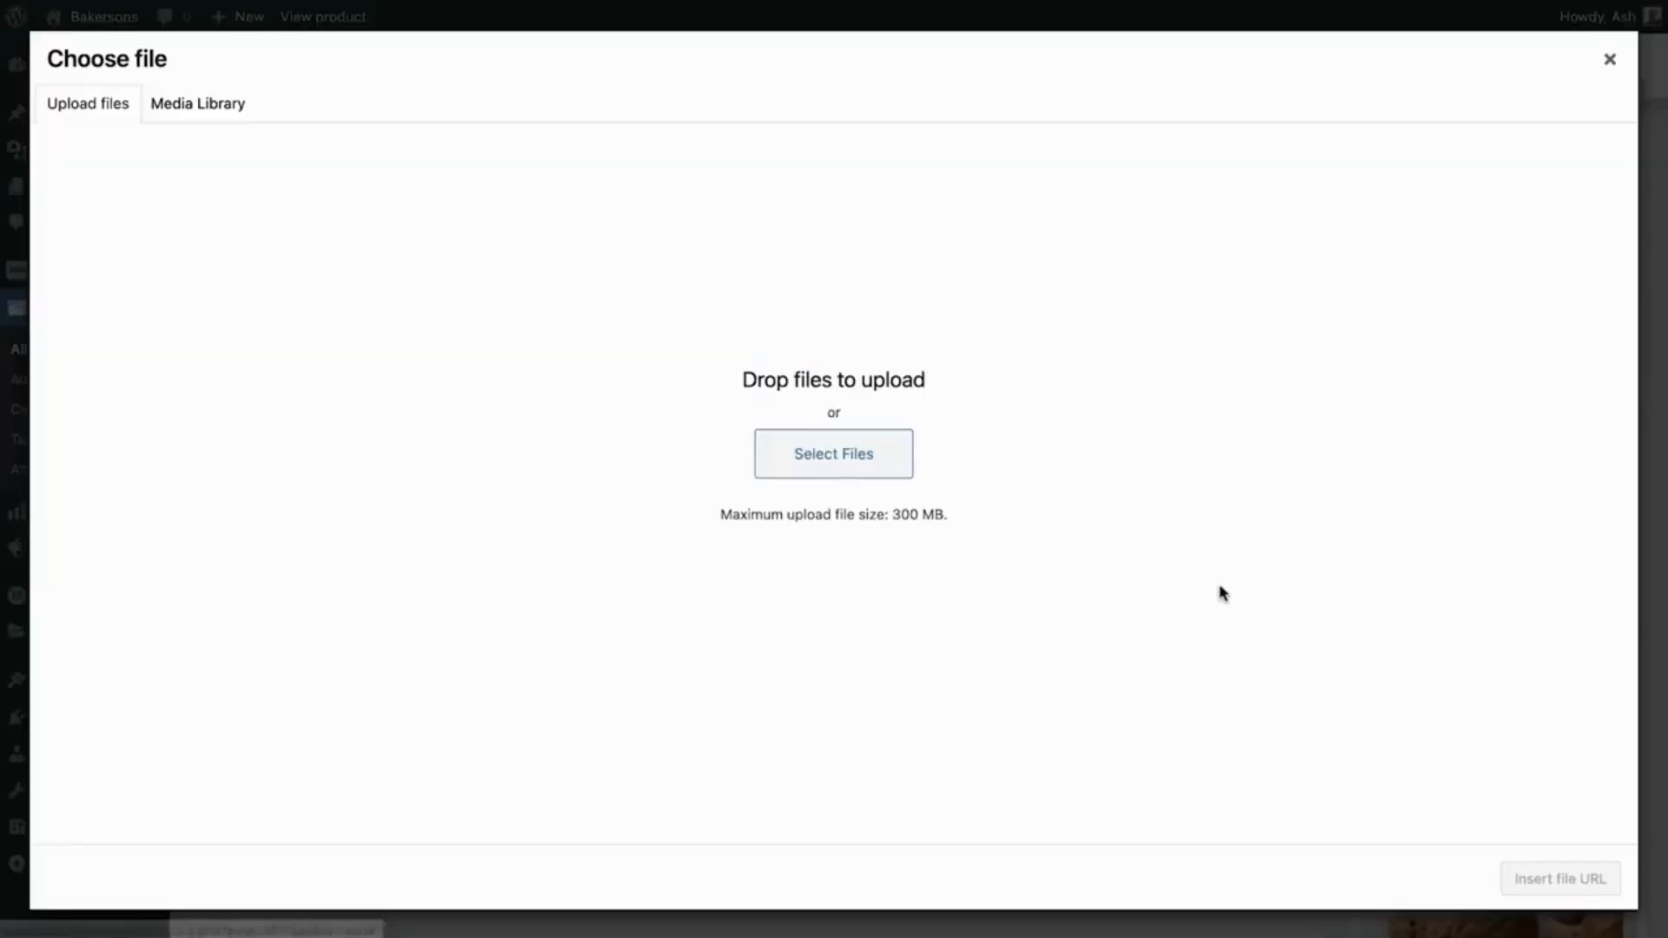
click(194, 115)
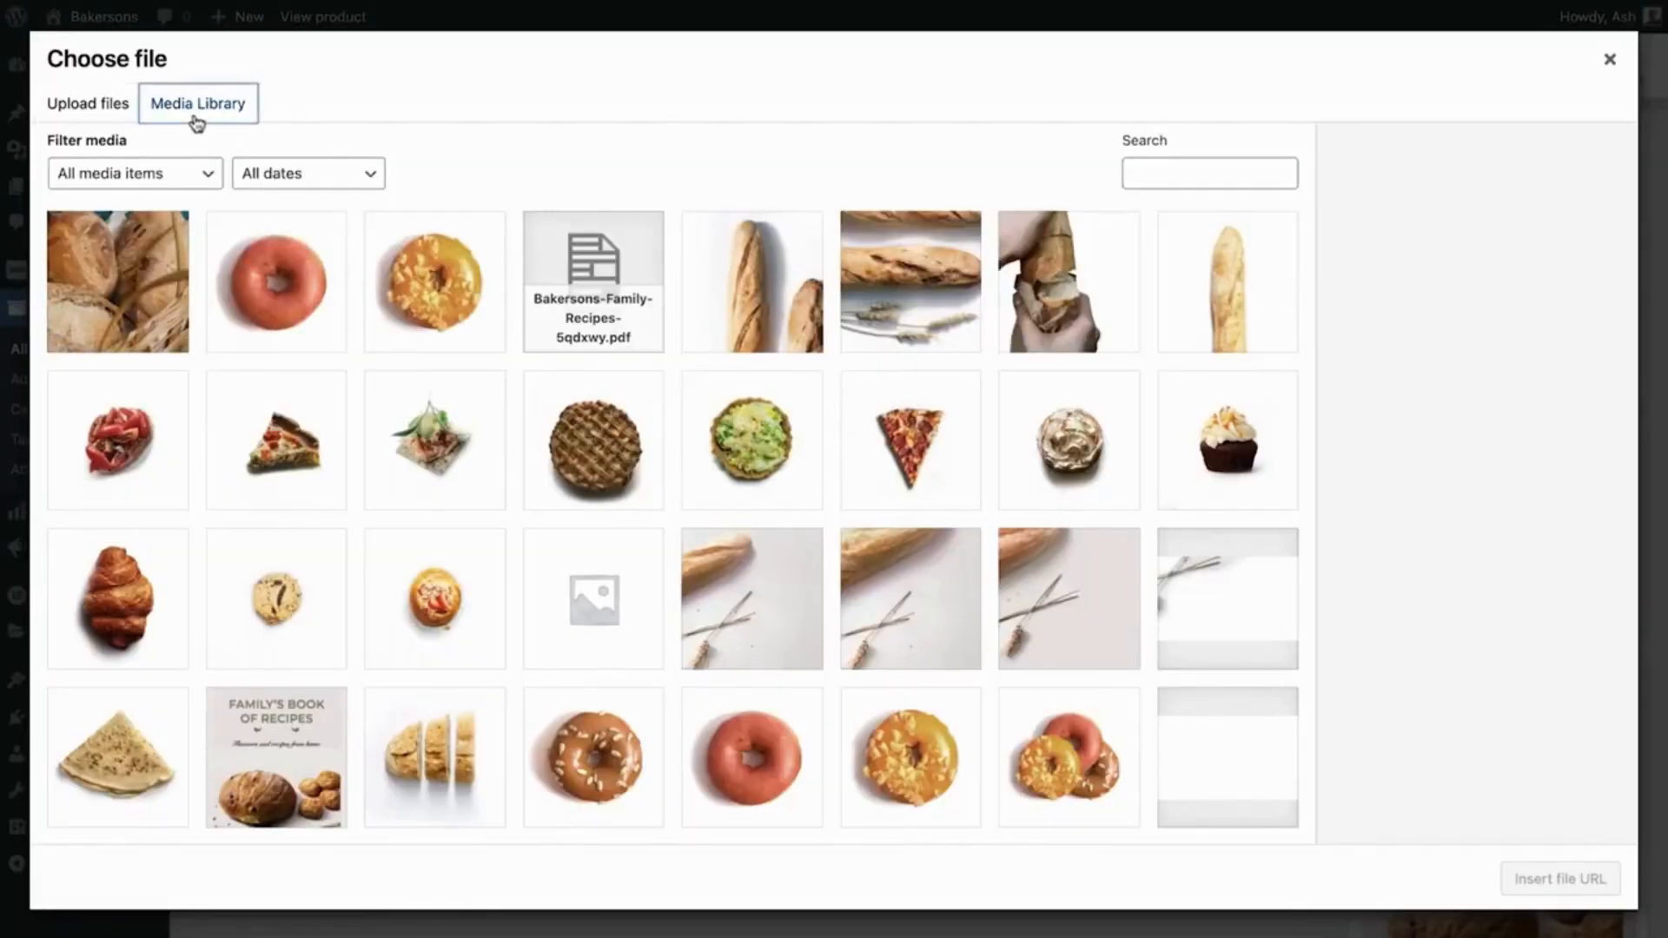
click(541, 261)
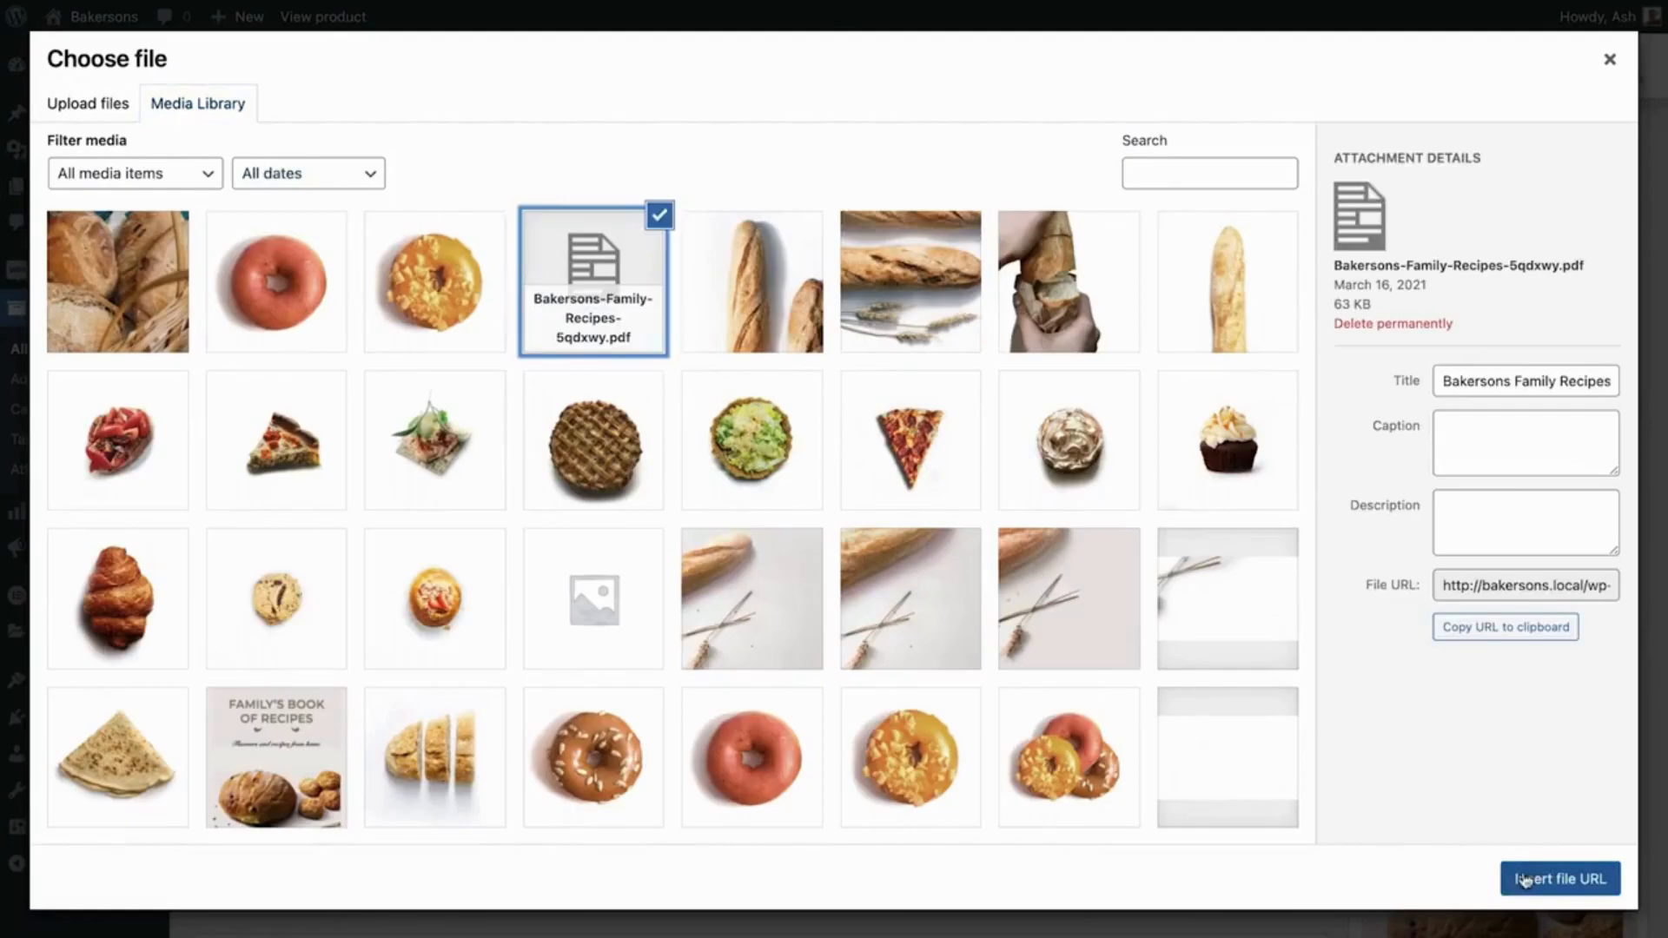
click(1529, 878)
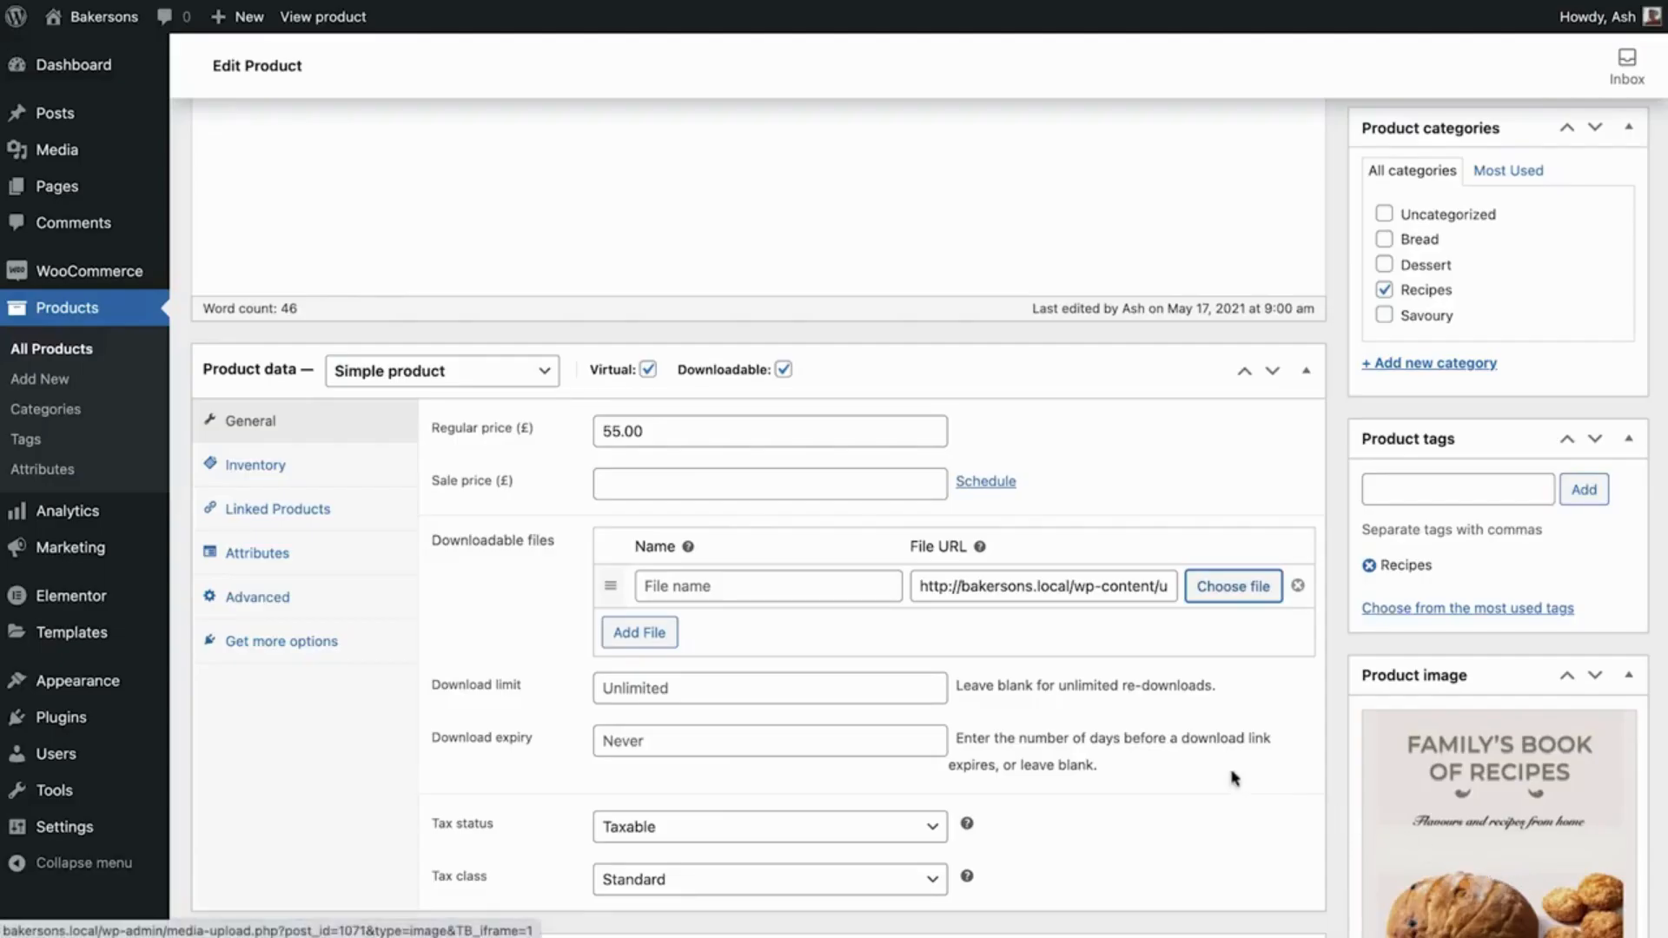
click(847, 595)
text(Family's)
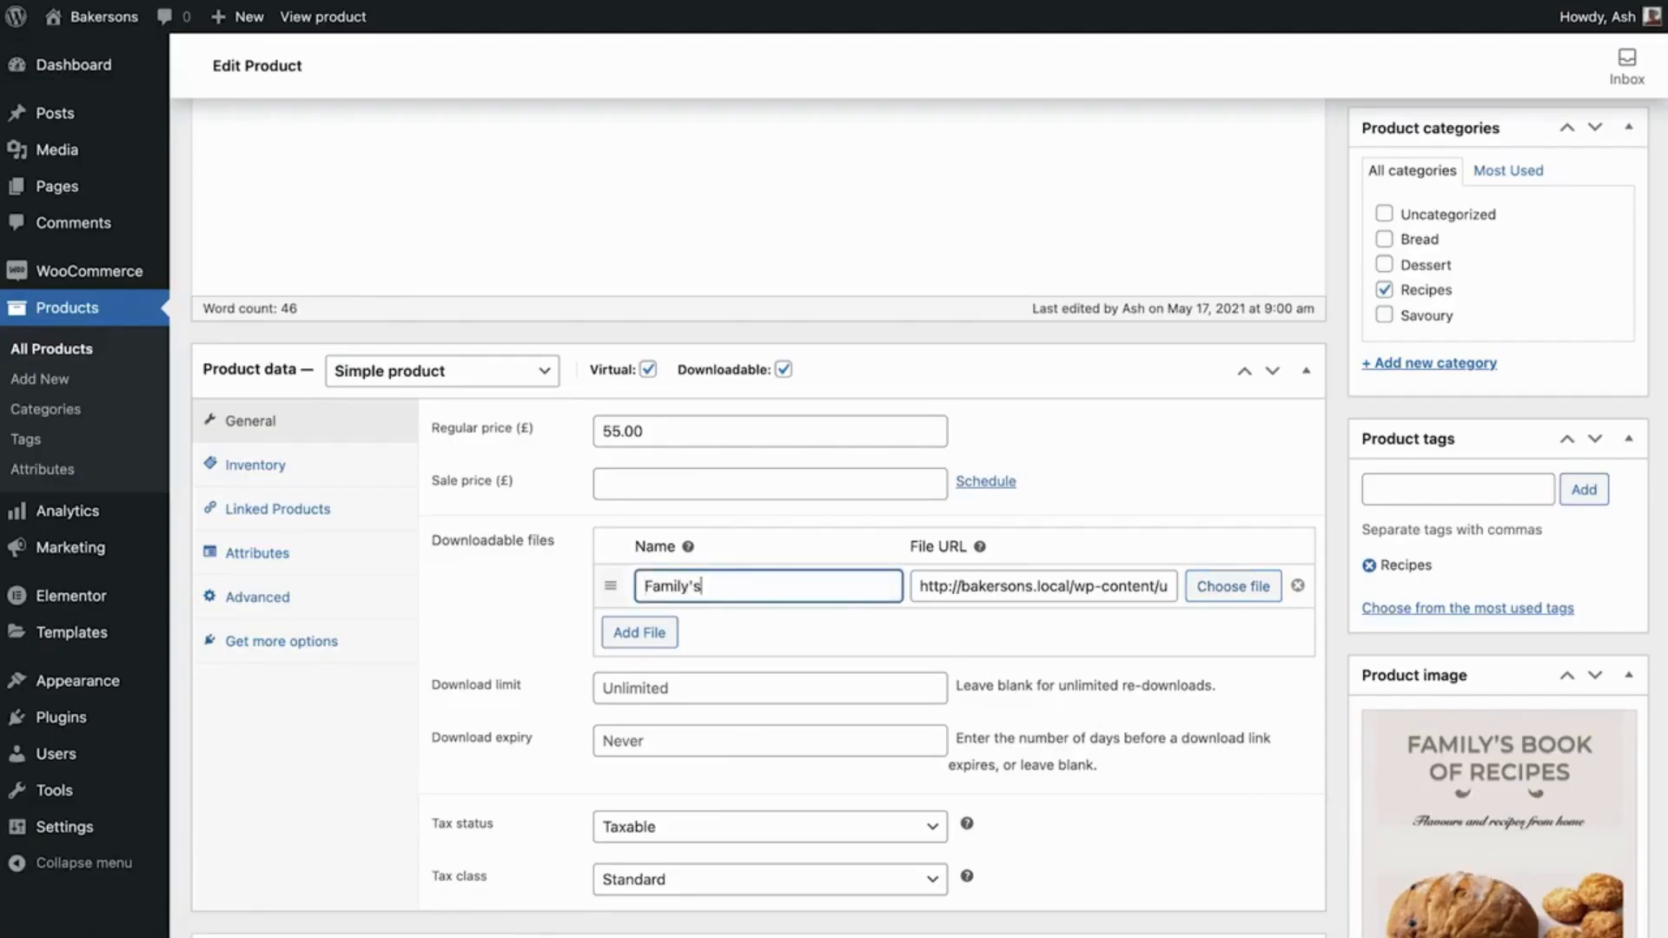
text( Book Of Recipes)
Step: Set the recipe book's download limit to 1 and its download expiry to 30 days, and update the product
click(930, 680)
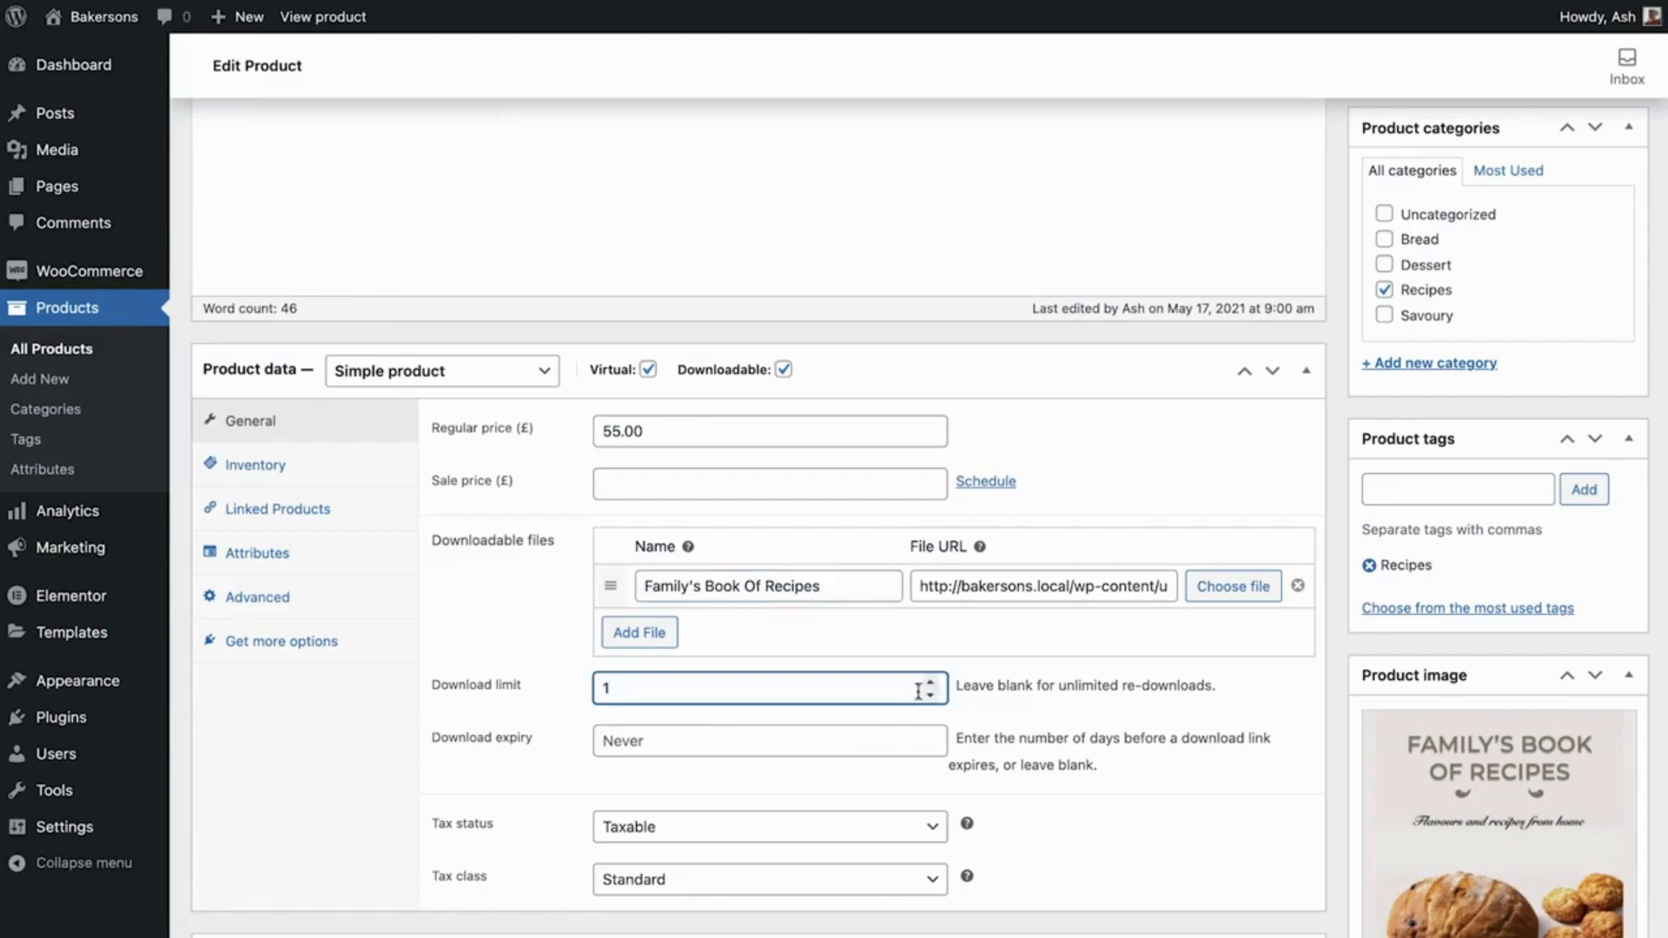
click(879, 735)
text(30)
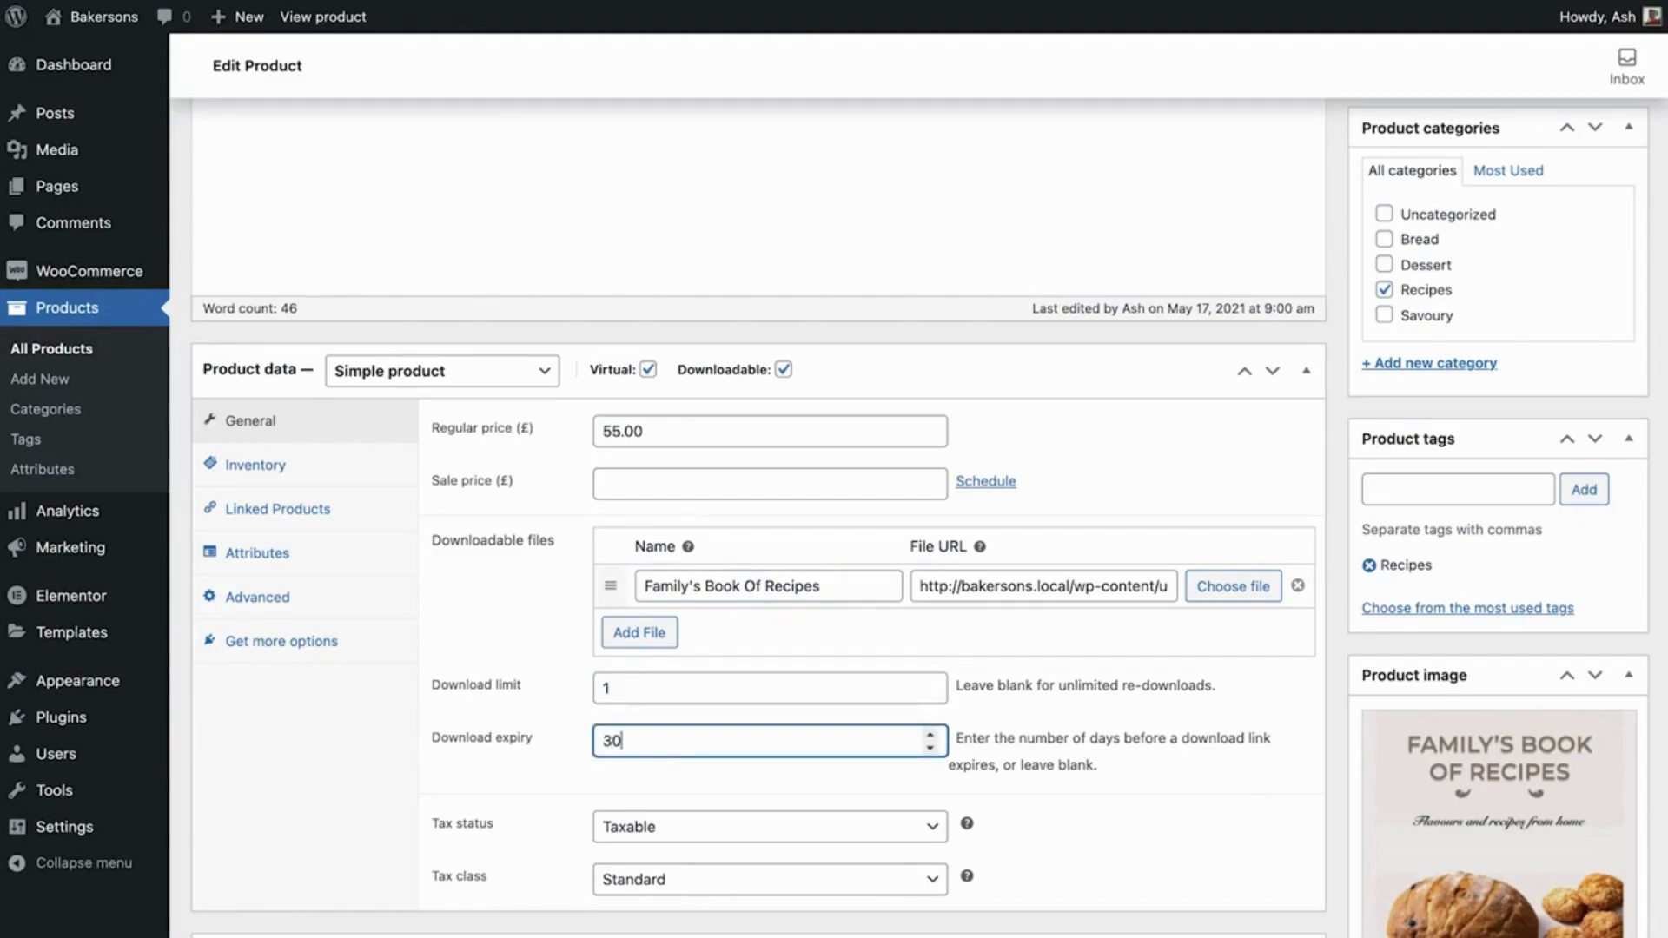
click(1127, 775)
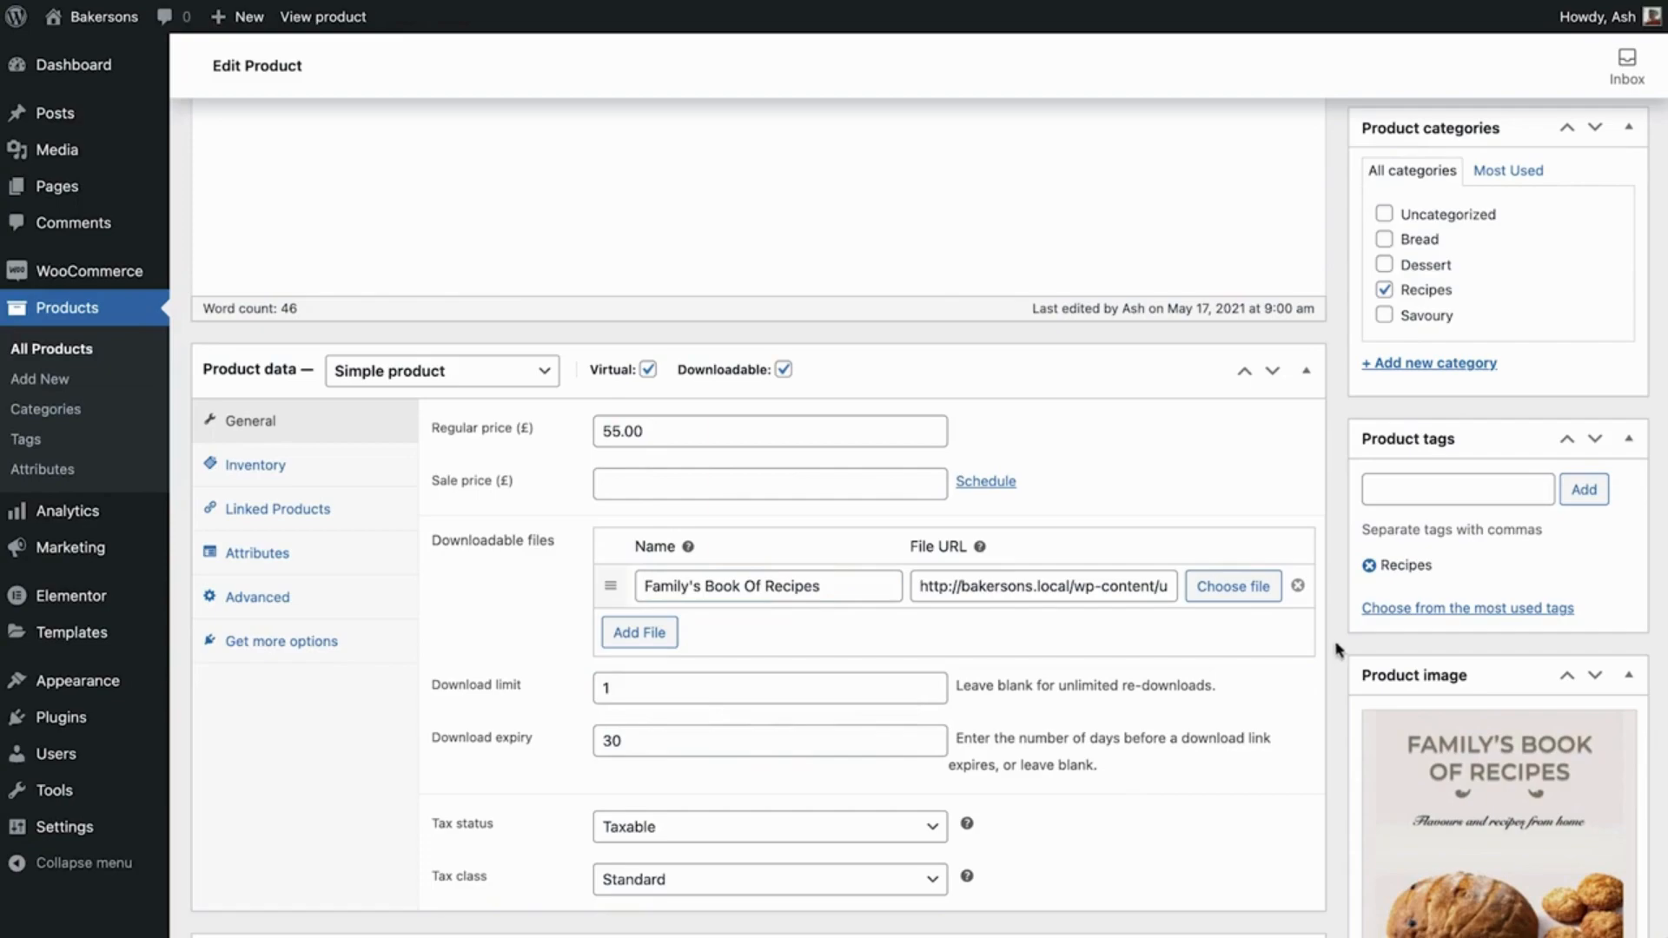
scroll(1337, 651, up, 5)
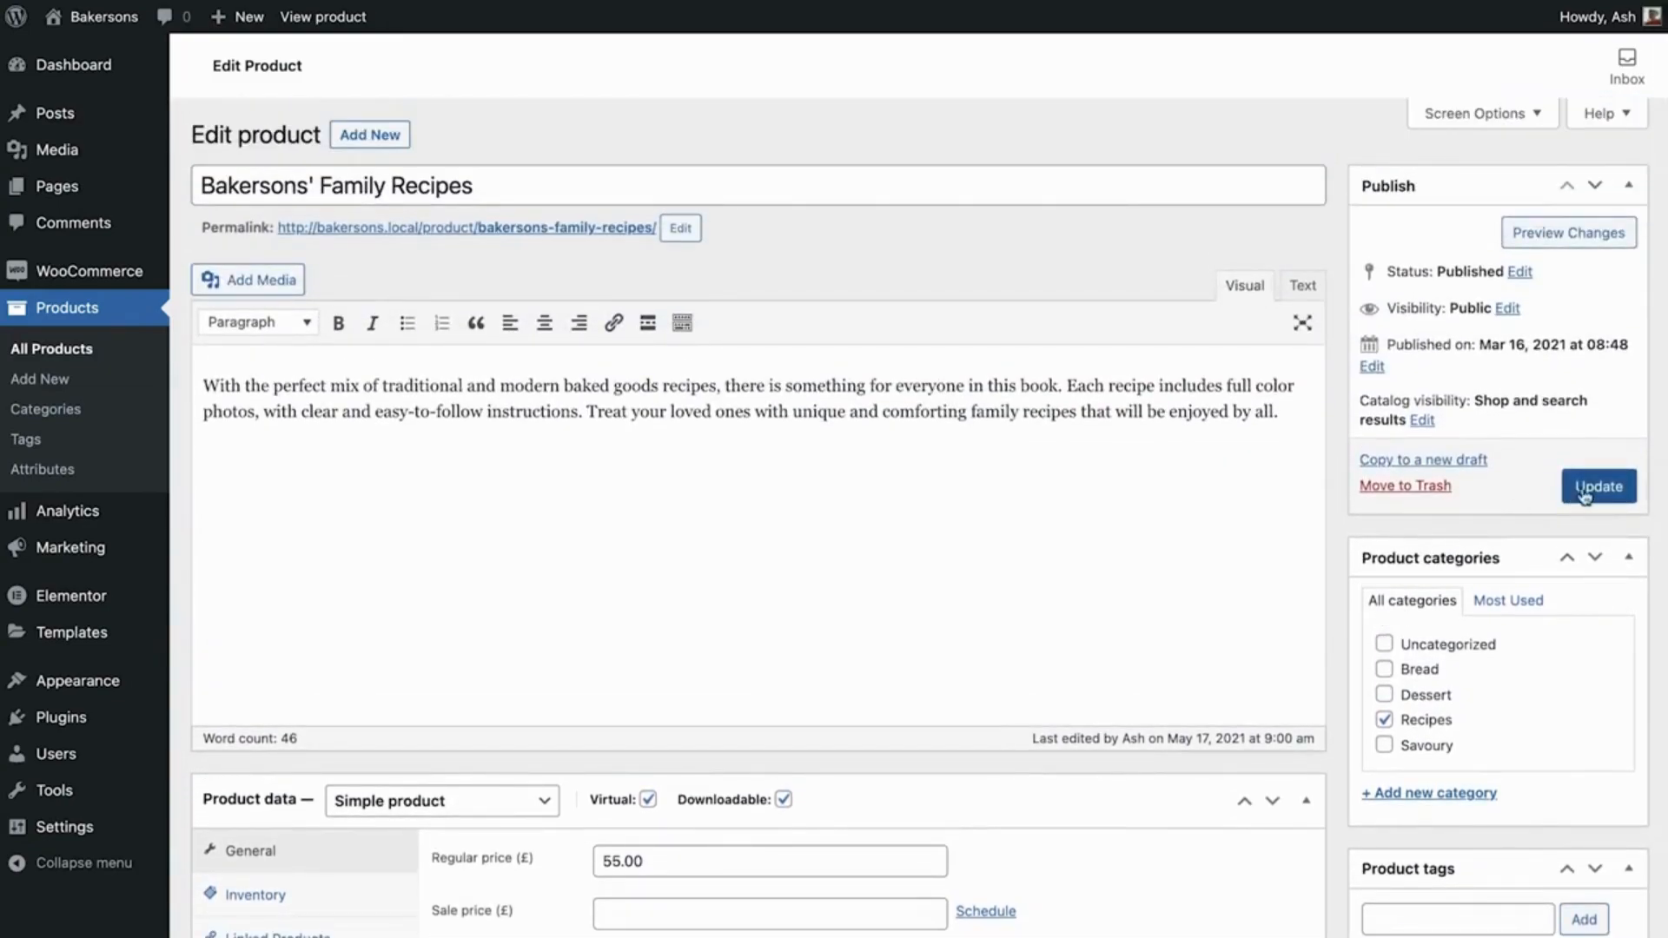
click(1606, 488)
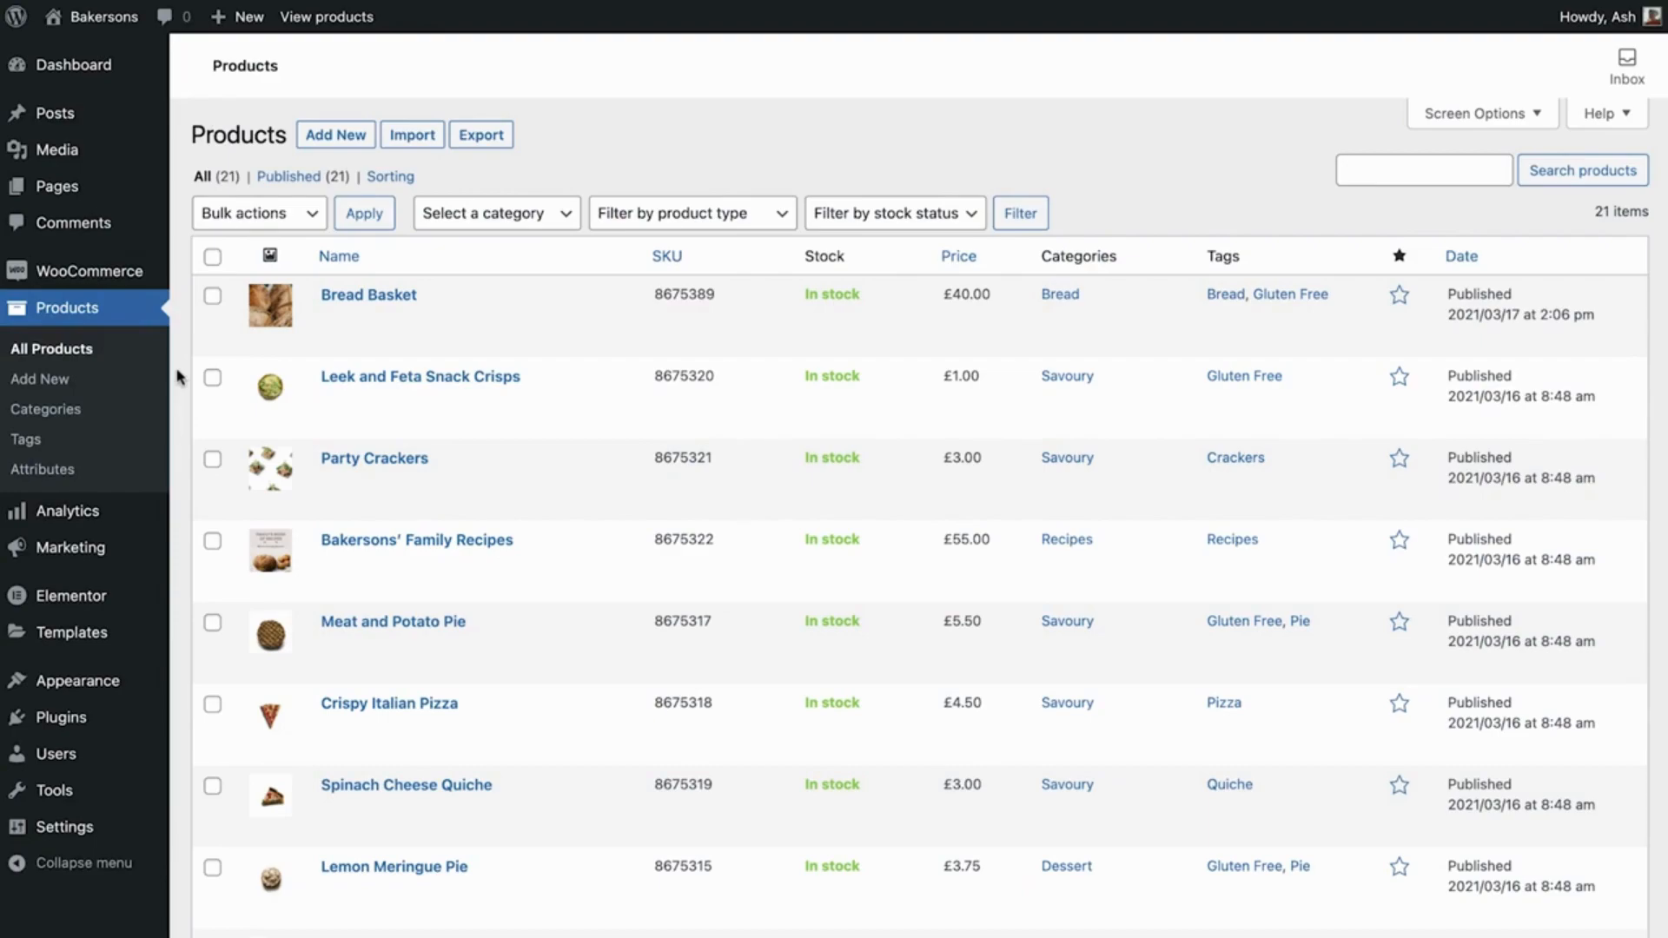
Step: Open the Gourmet Doughnuts product for editing and change its product type to Variable product
scroll(177, 377, down, 6)
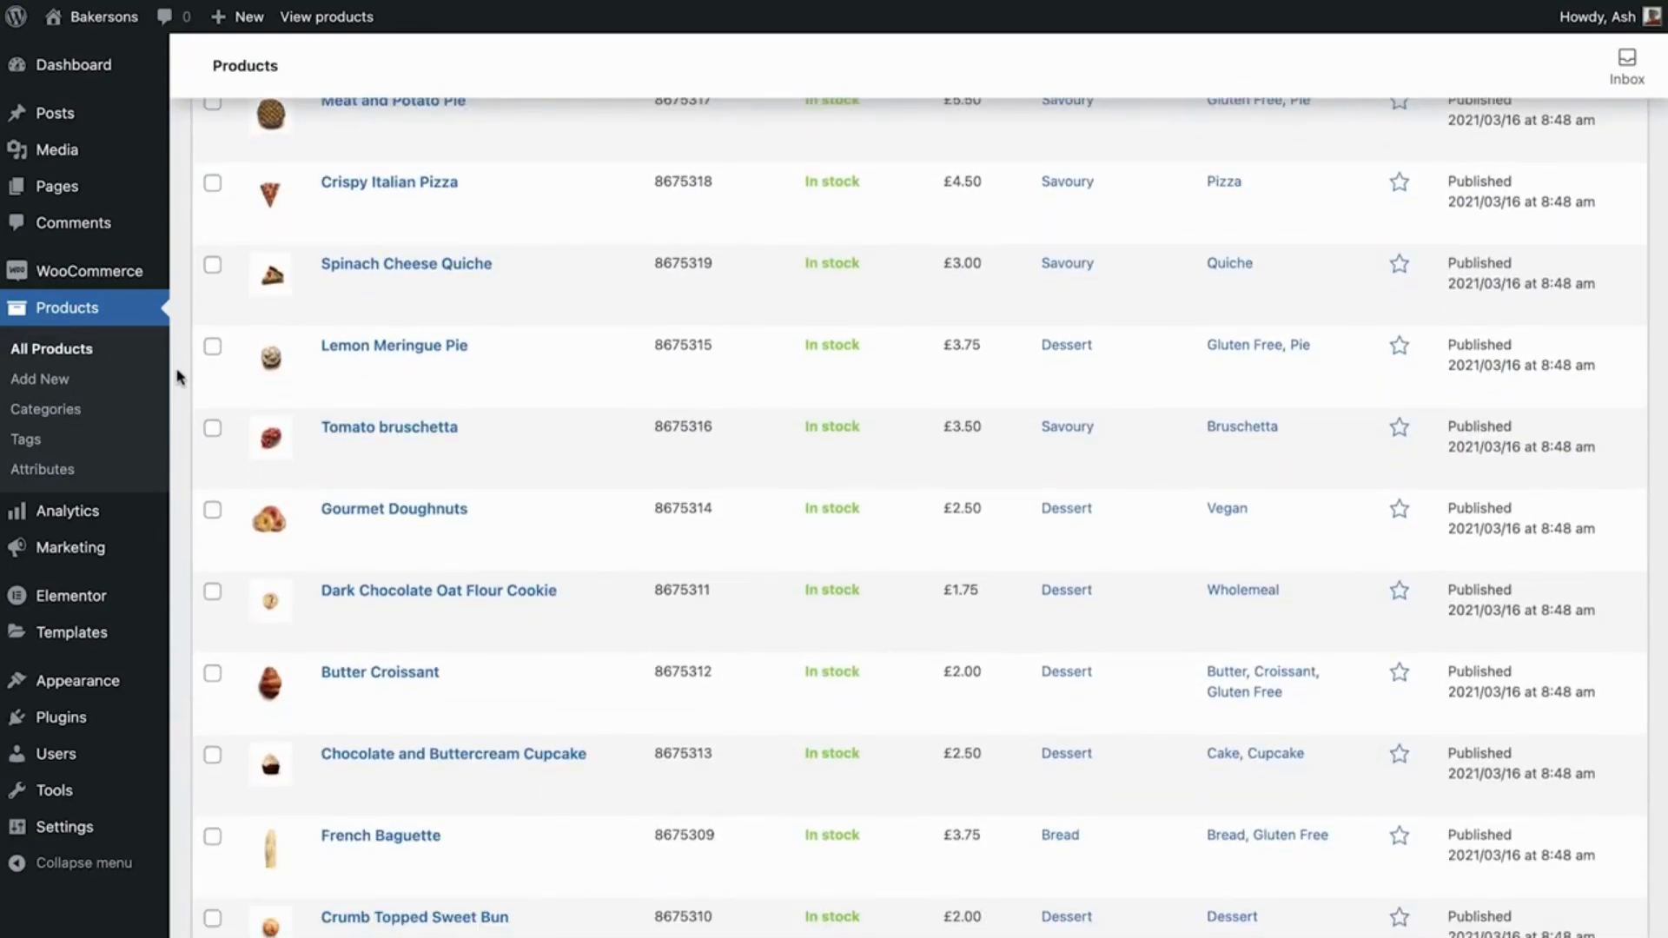
click(339, 514)
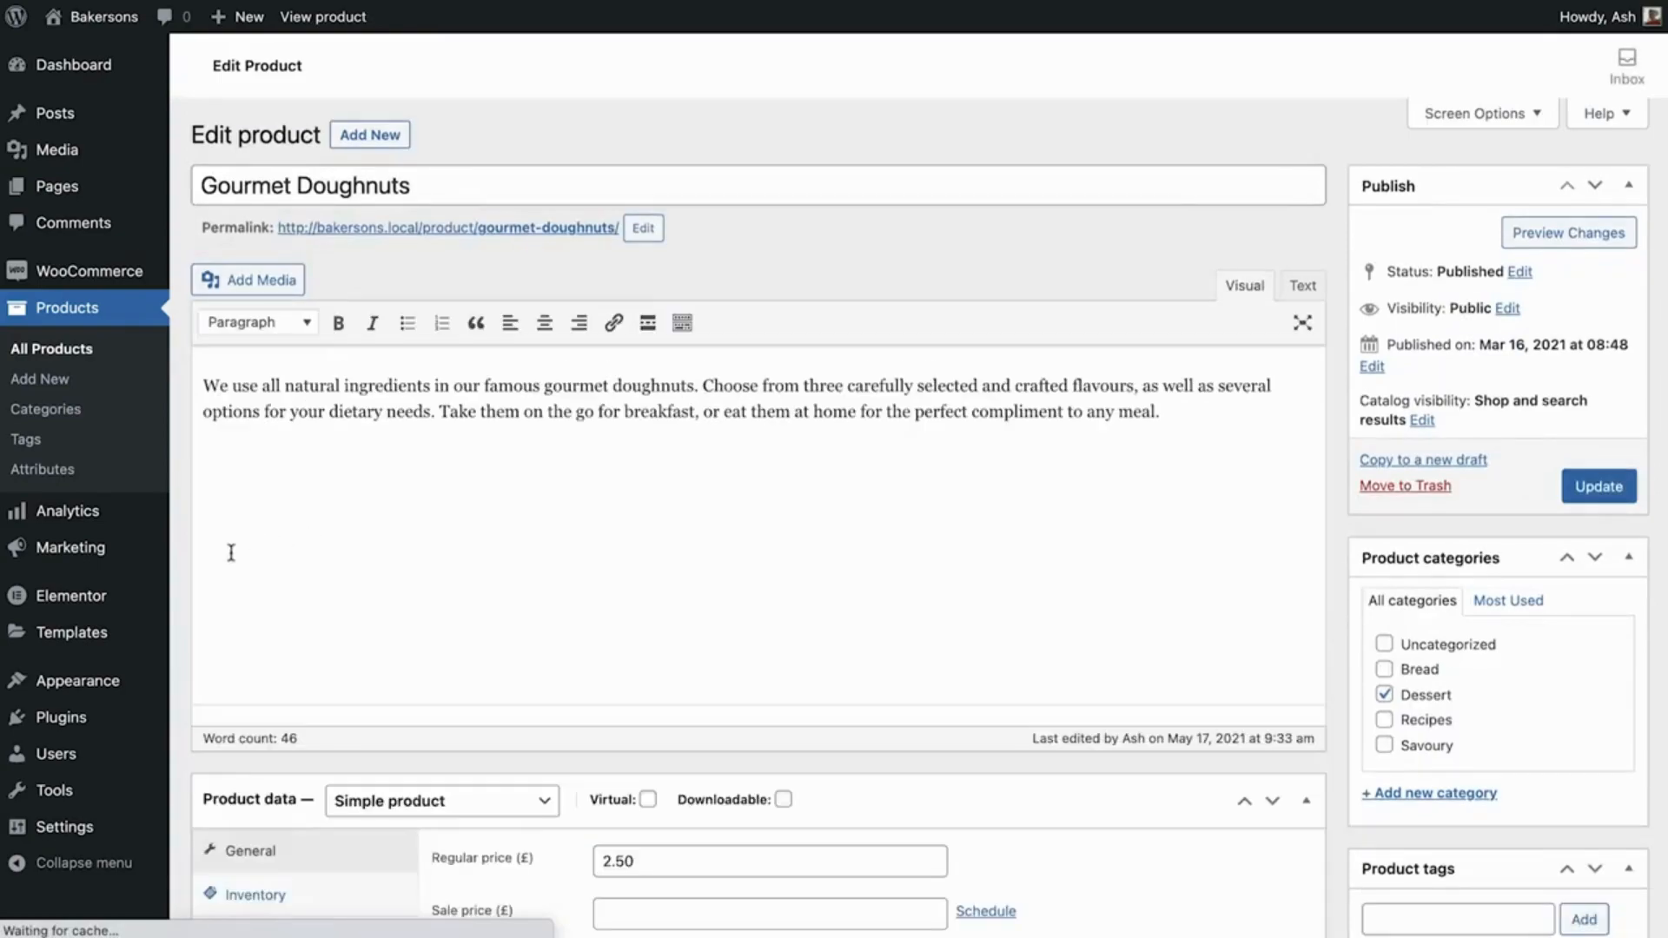
scroll(181, 584, down, 7)
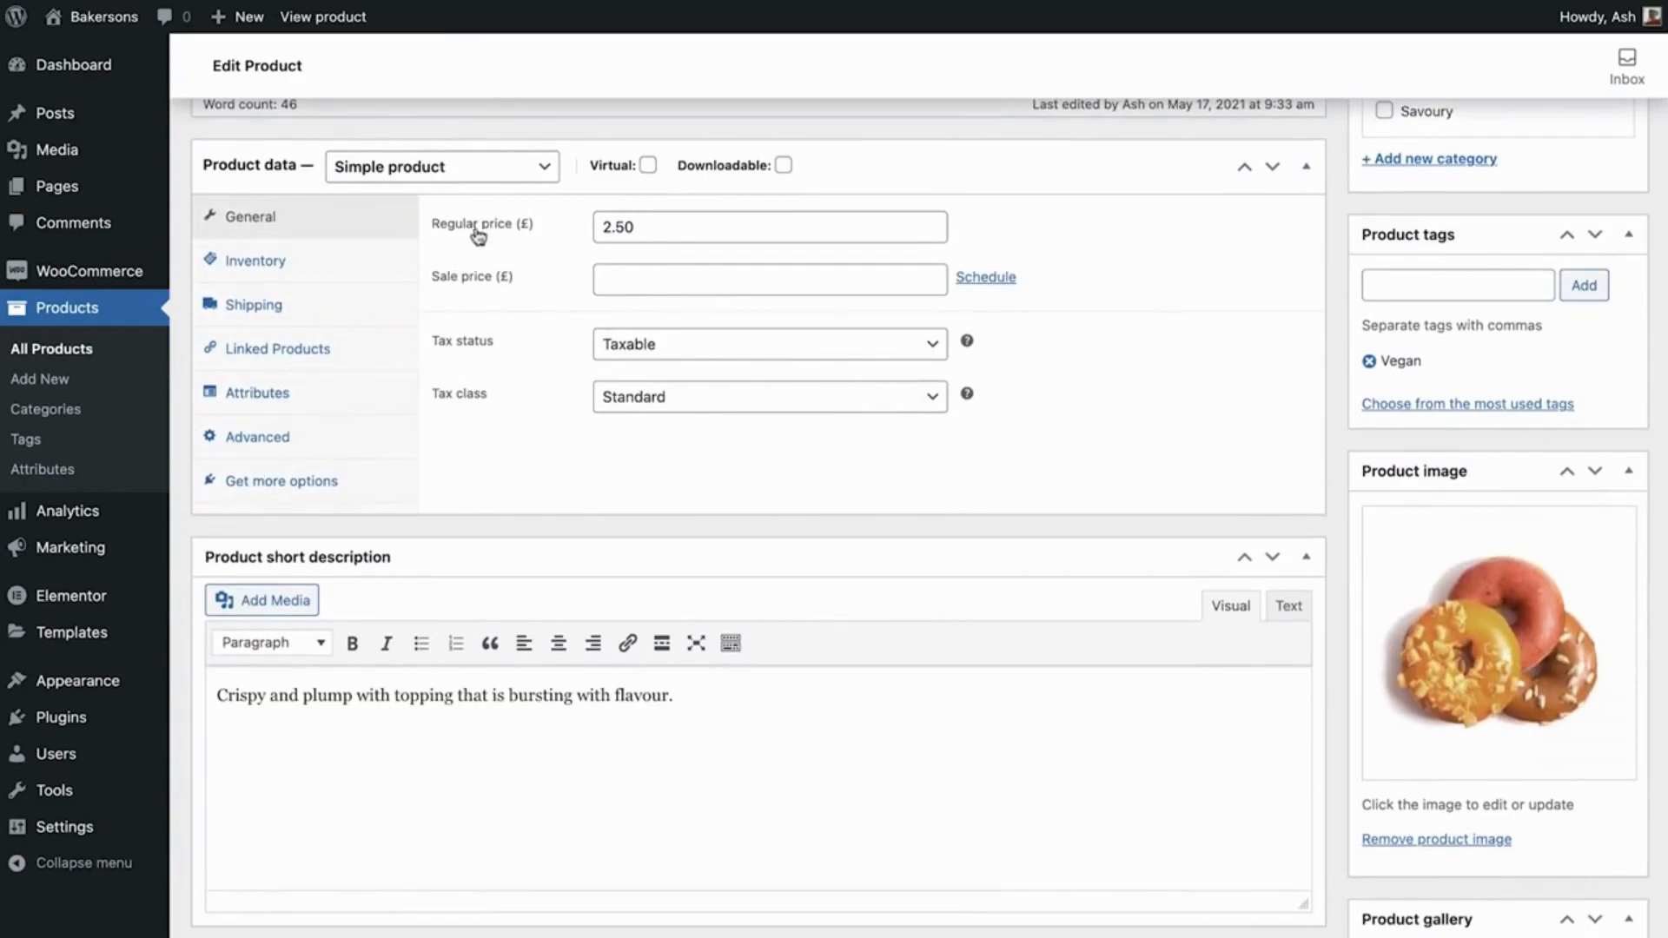
click(525, 171)
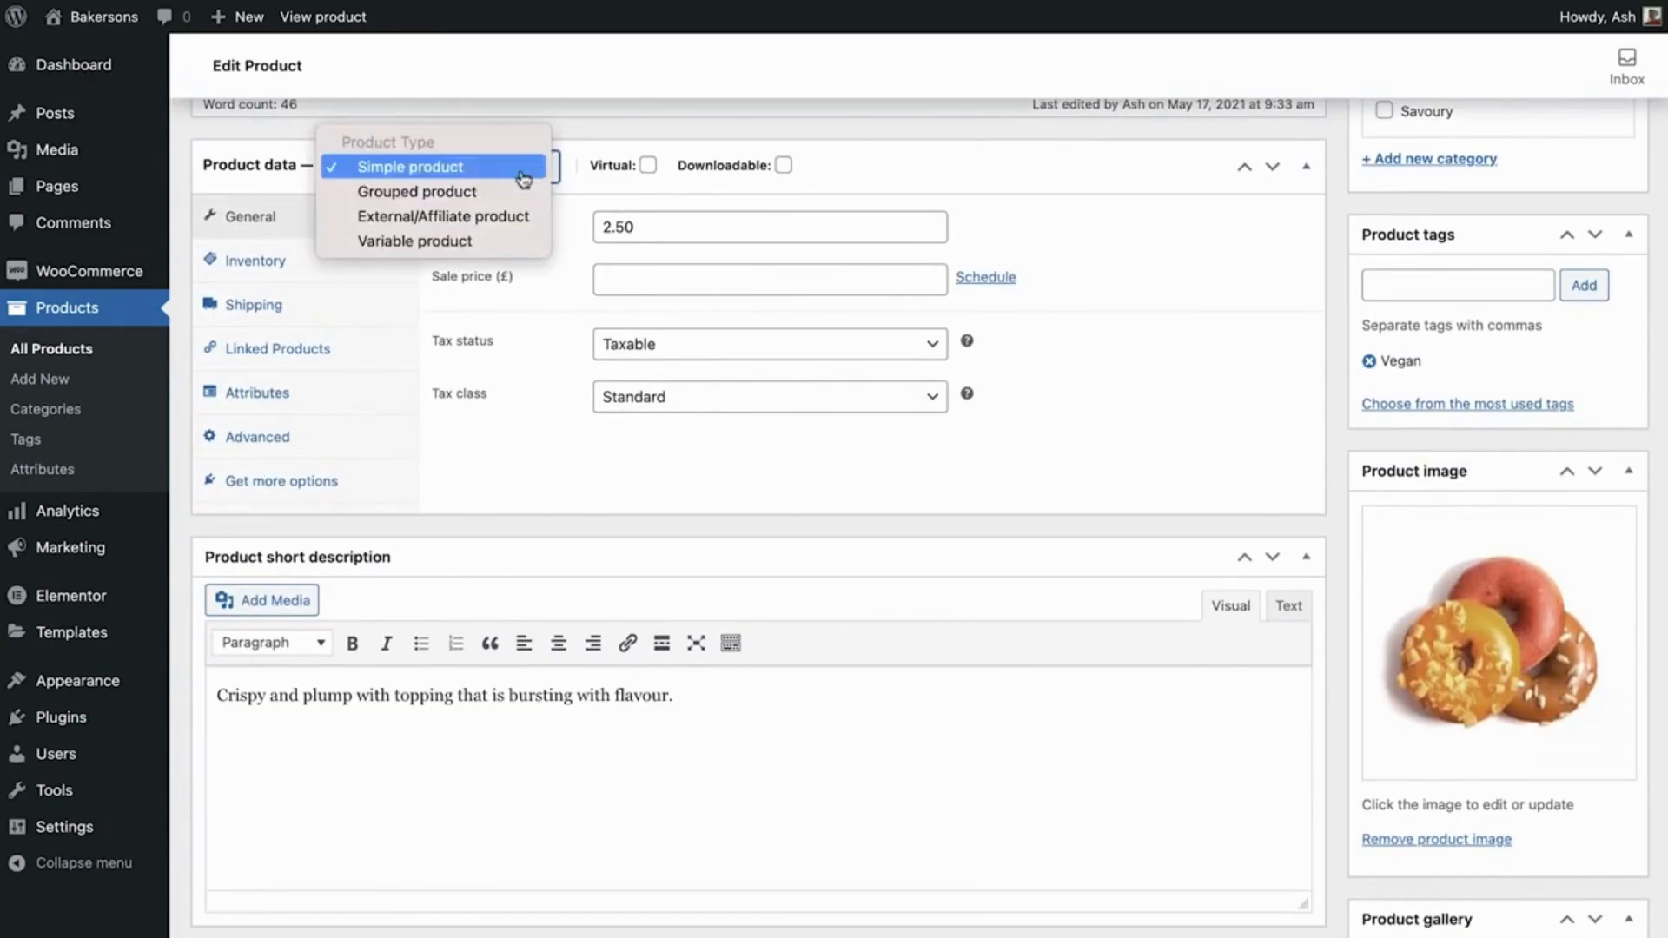
click(476, 242)
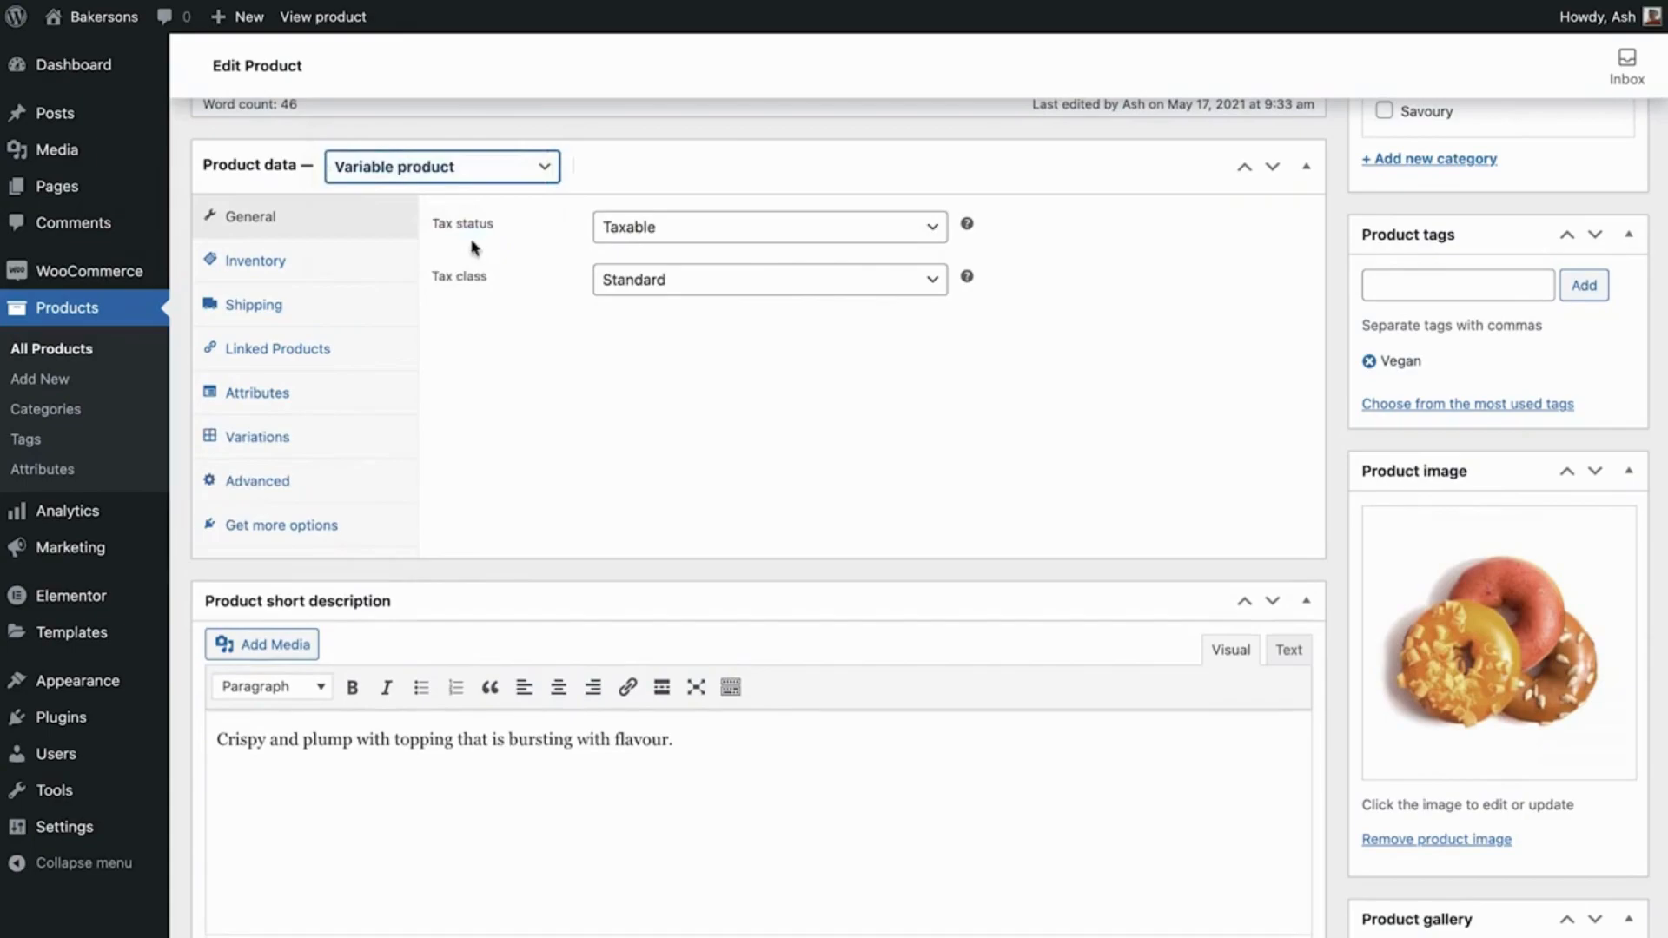
Step: Add a custom product attribute named Flavour to the Gourmet Doughnuts product
click(325, 450)
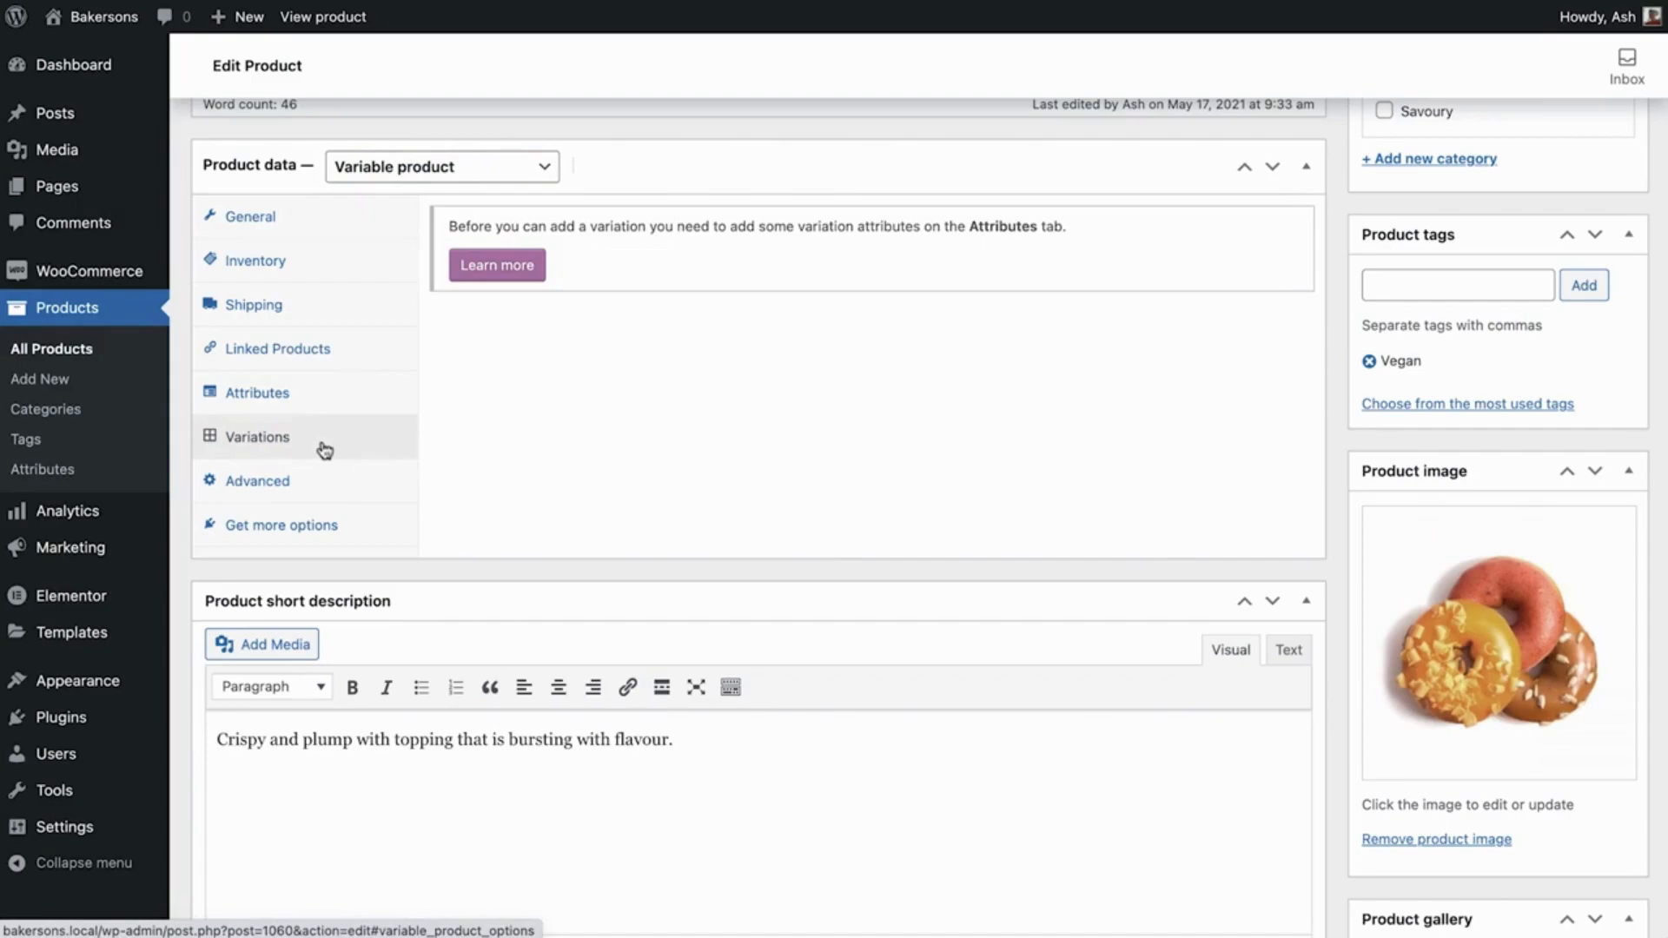
click(319, 397)
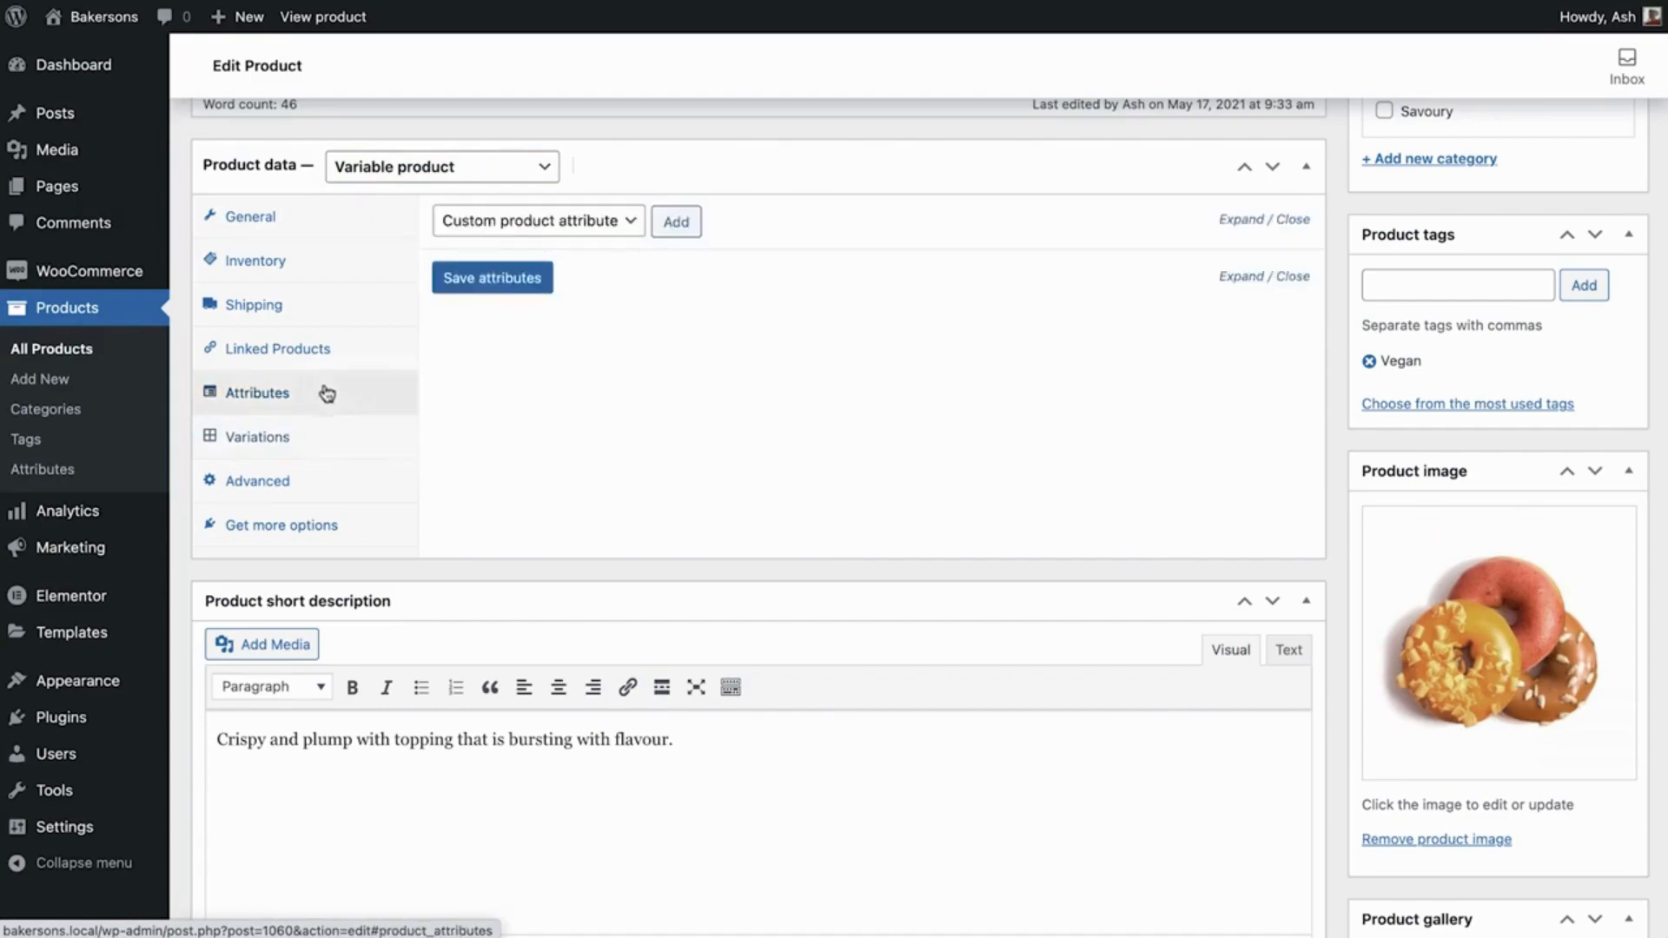
click(676, 222)
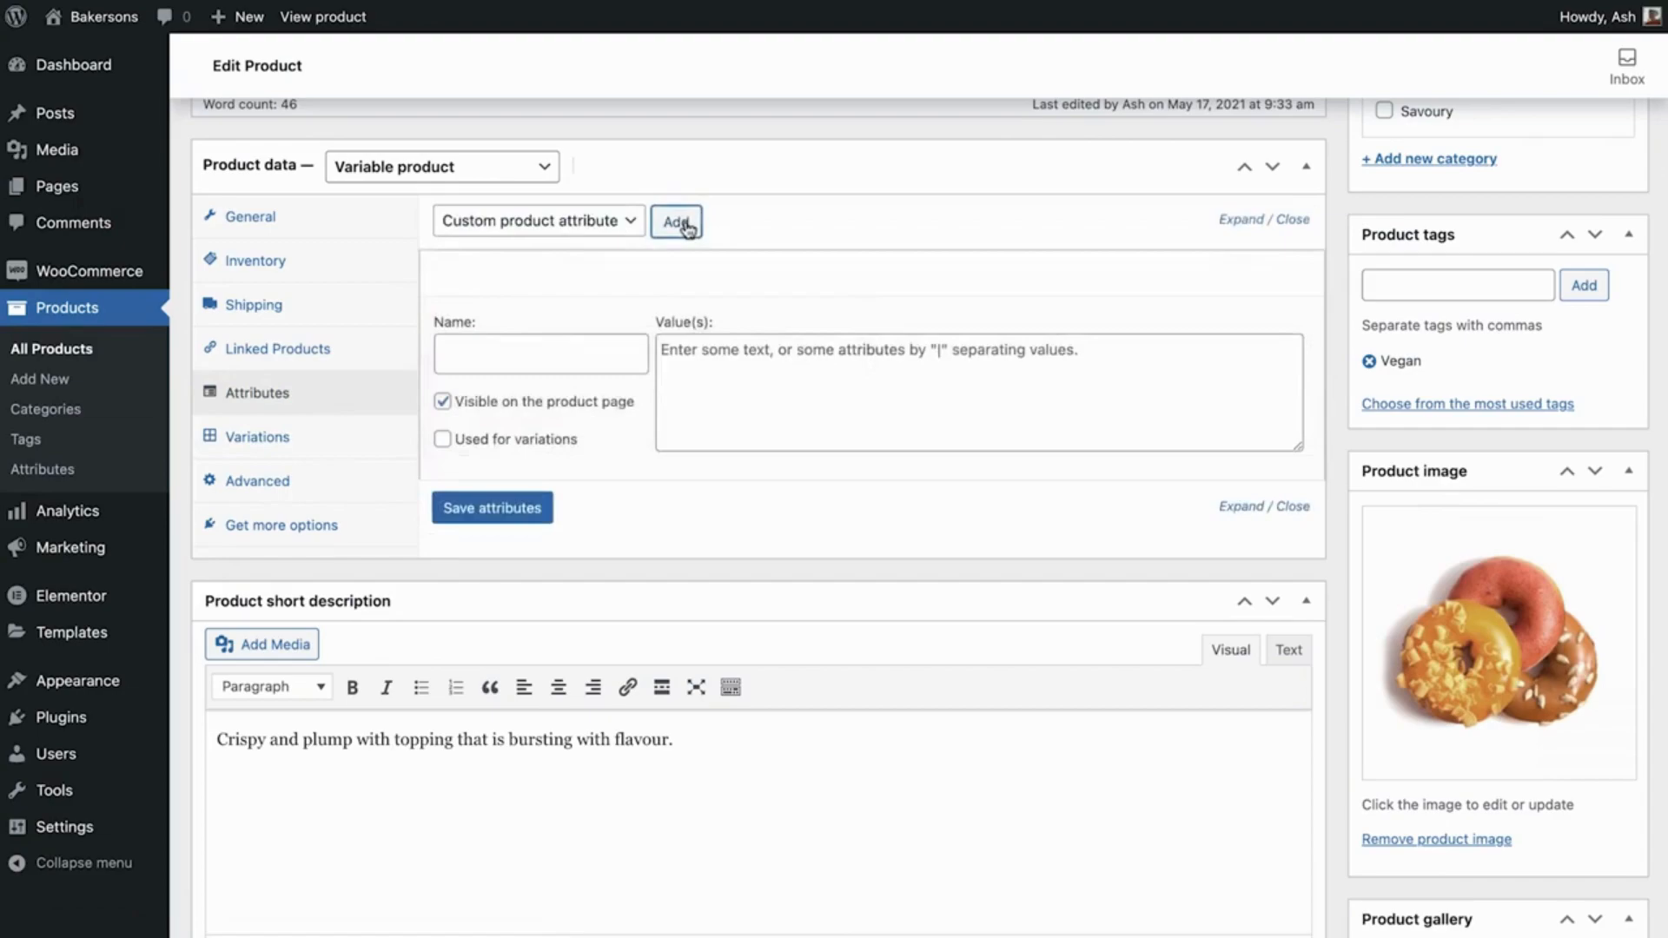
click(571, 346)
text(Flavour)
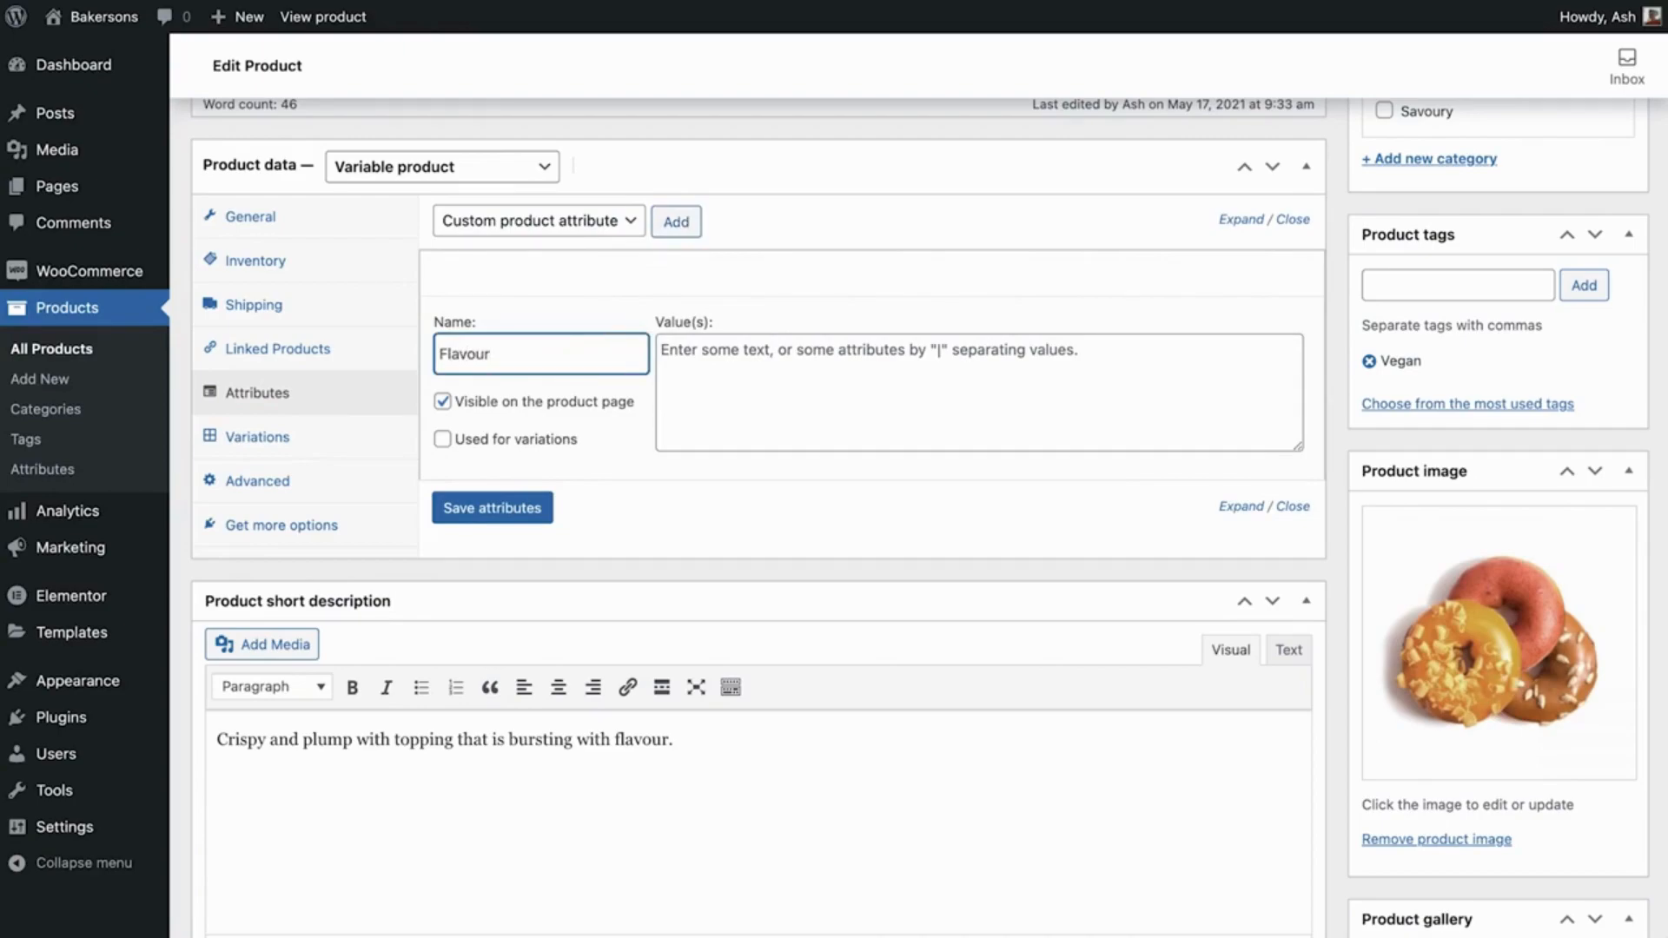
Step: Give Flavour the values Orange Marmalade Glazed | Chocolate Caramel Glazed | Raspberry Glazed, enable it for variations, and save the attributes
click(677, 351)
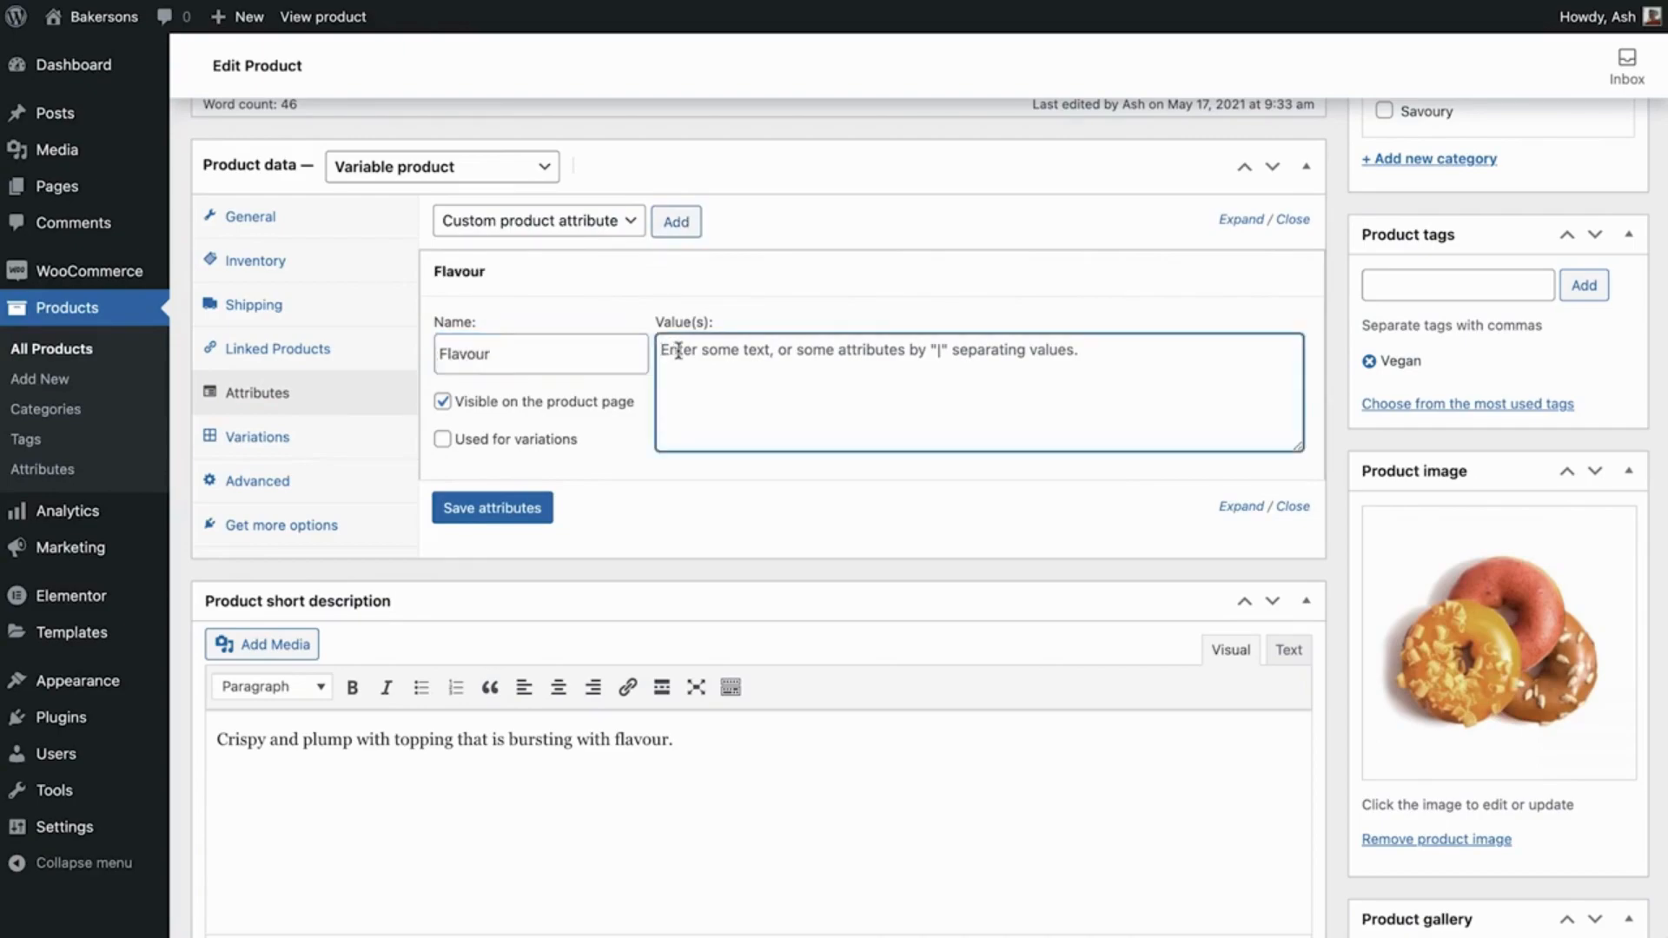
text(Orange Marmalade Glazed | Chocolate Caramel Glazed | Raspberry Glazed)
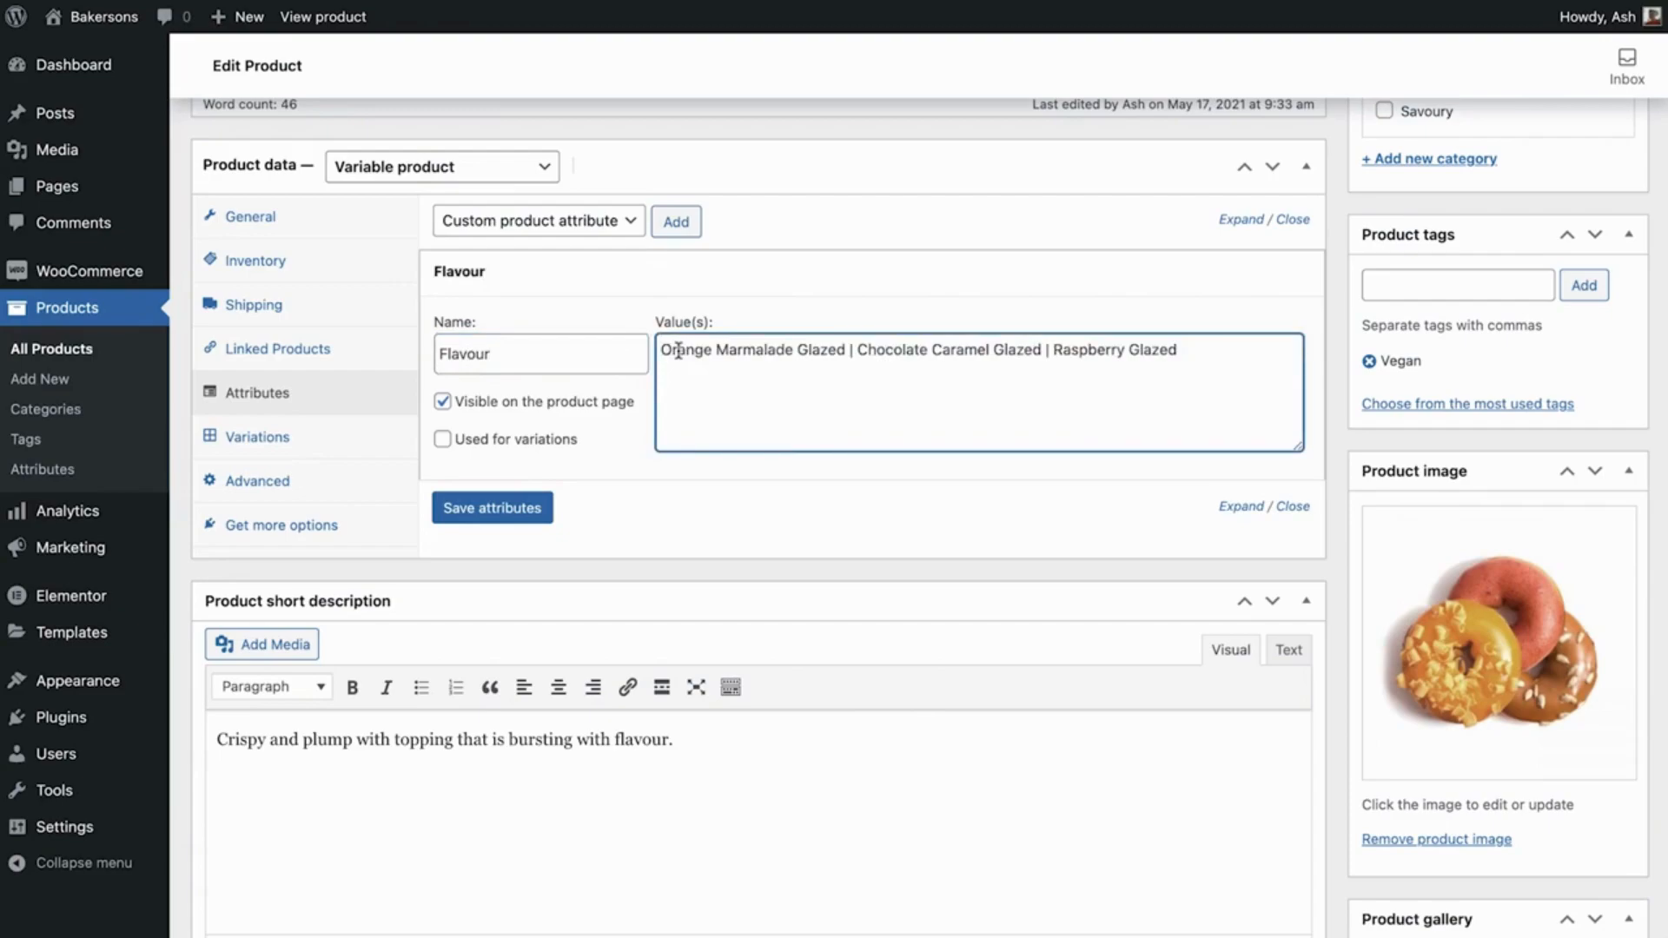
click(556, 445)
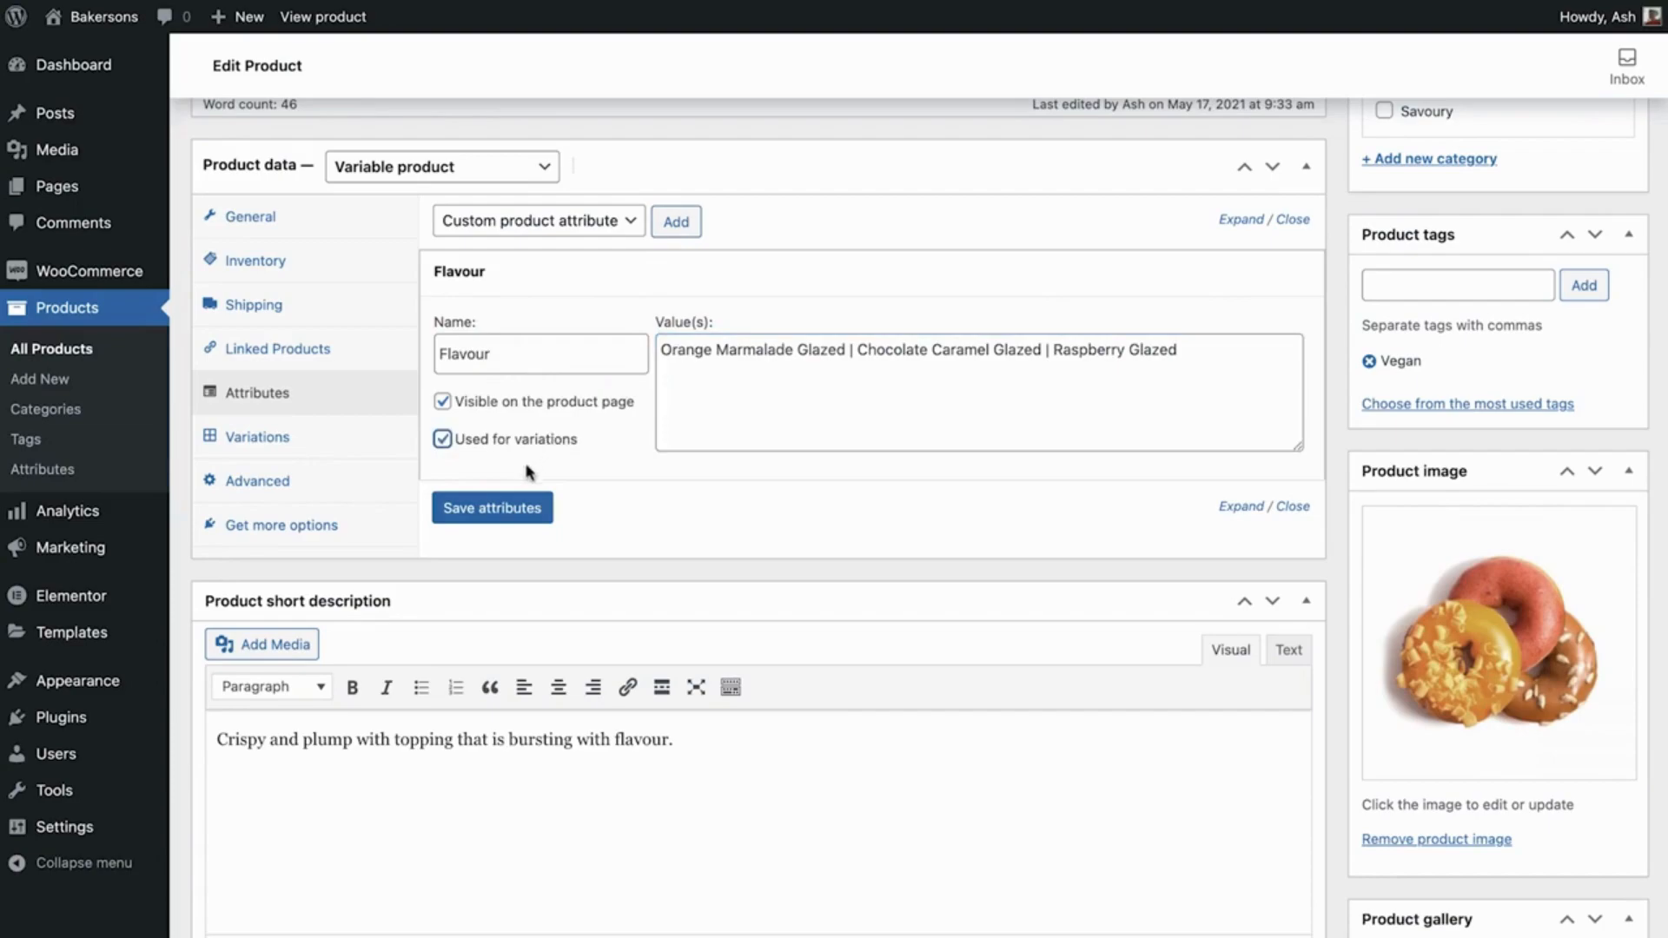
click(499, 512)
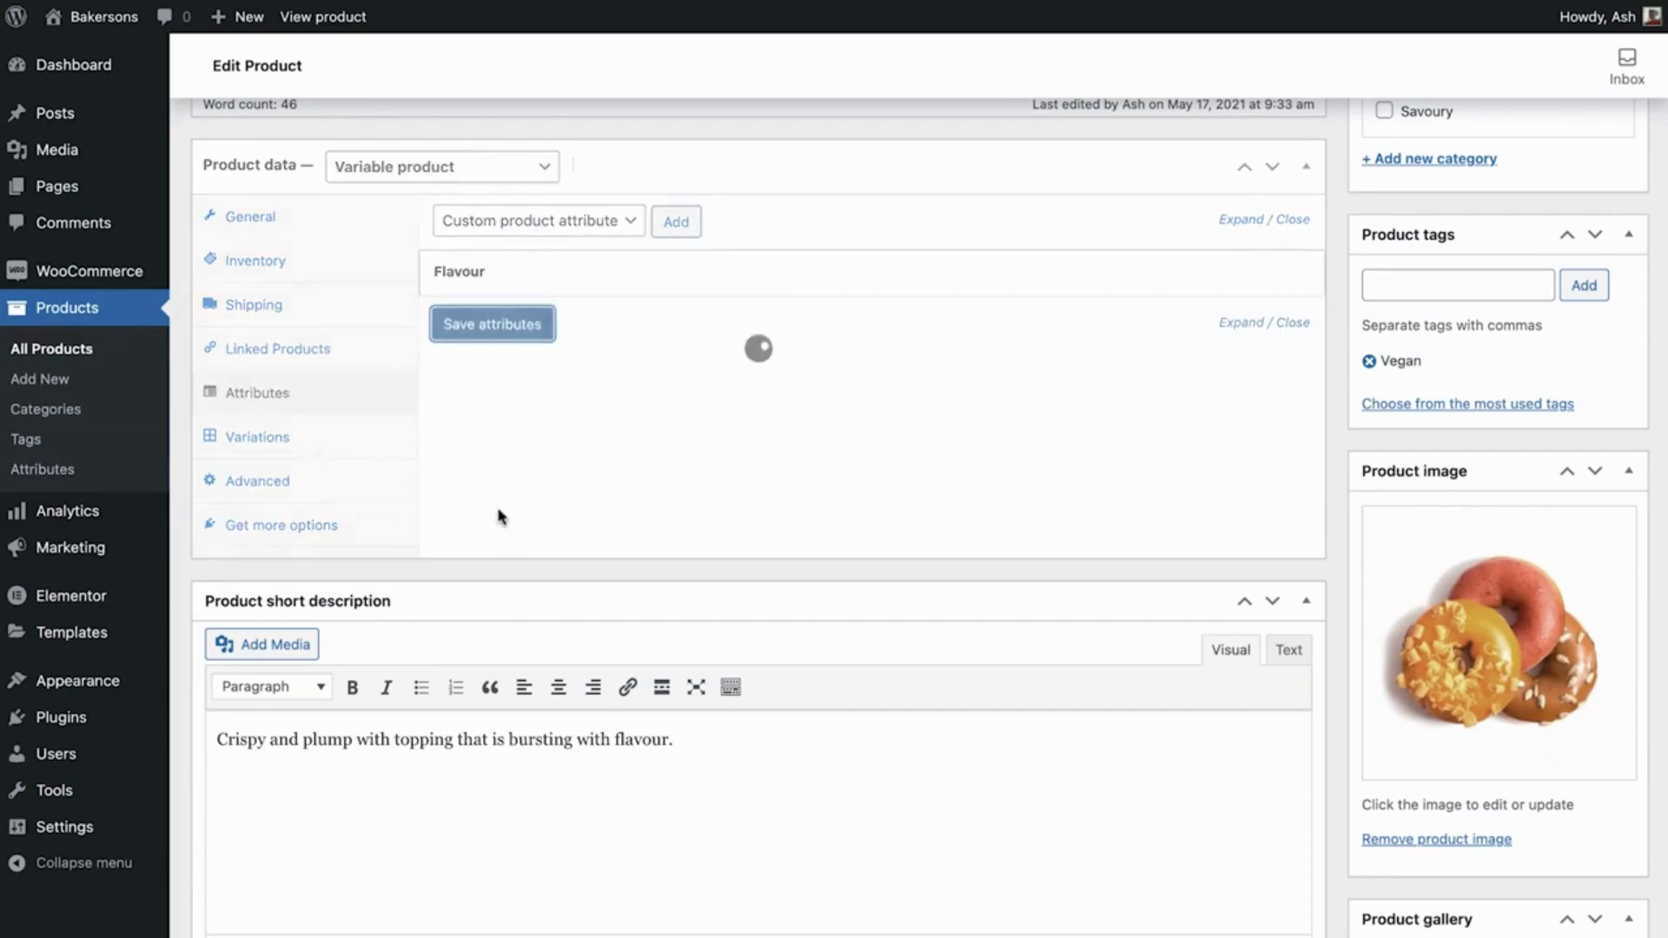
Step: Add a single variation applying to any flavour, set its regular price to £2.50, and save the changes
click(366, 452)
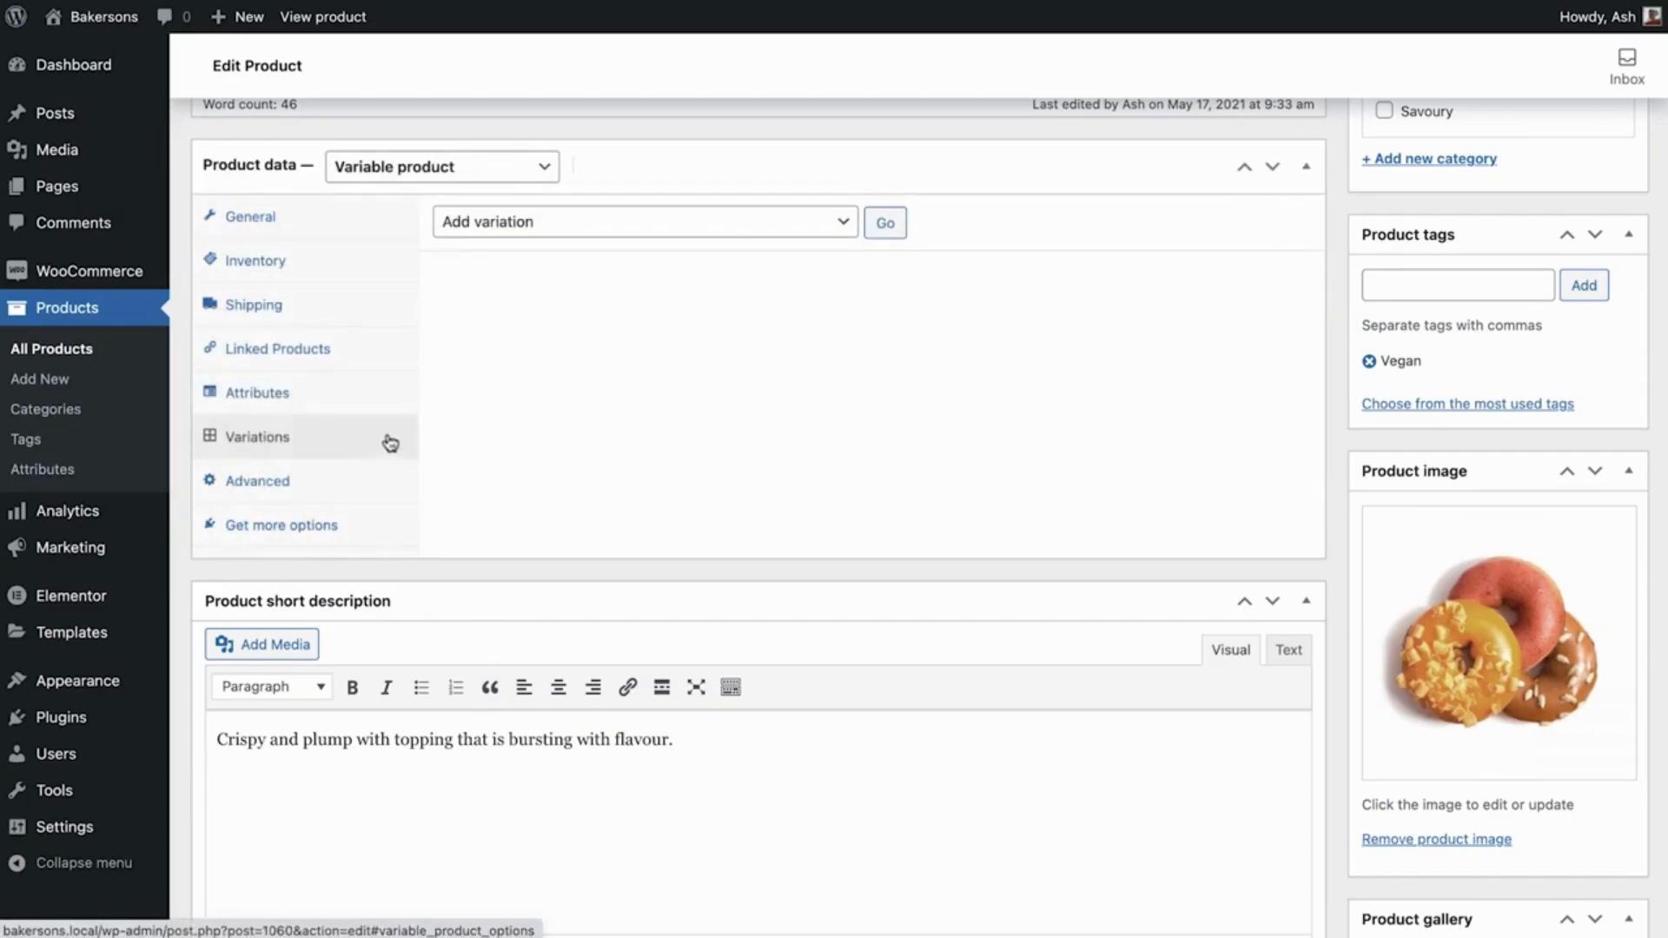
click(884, 223)
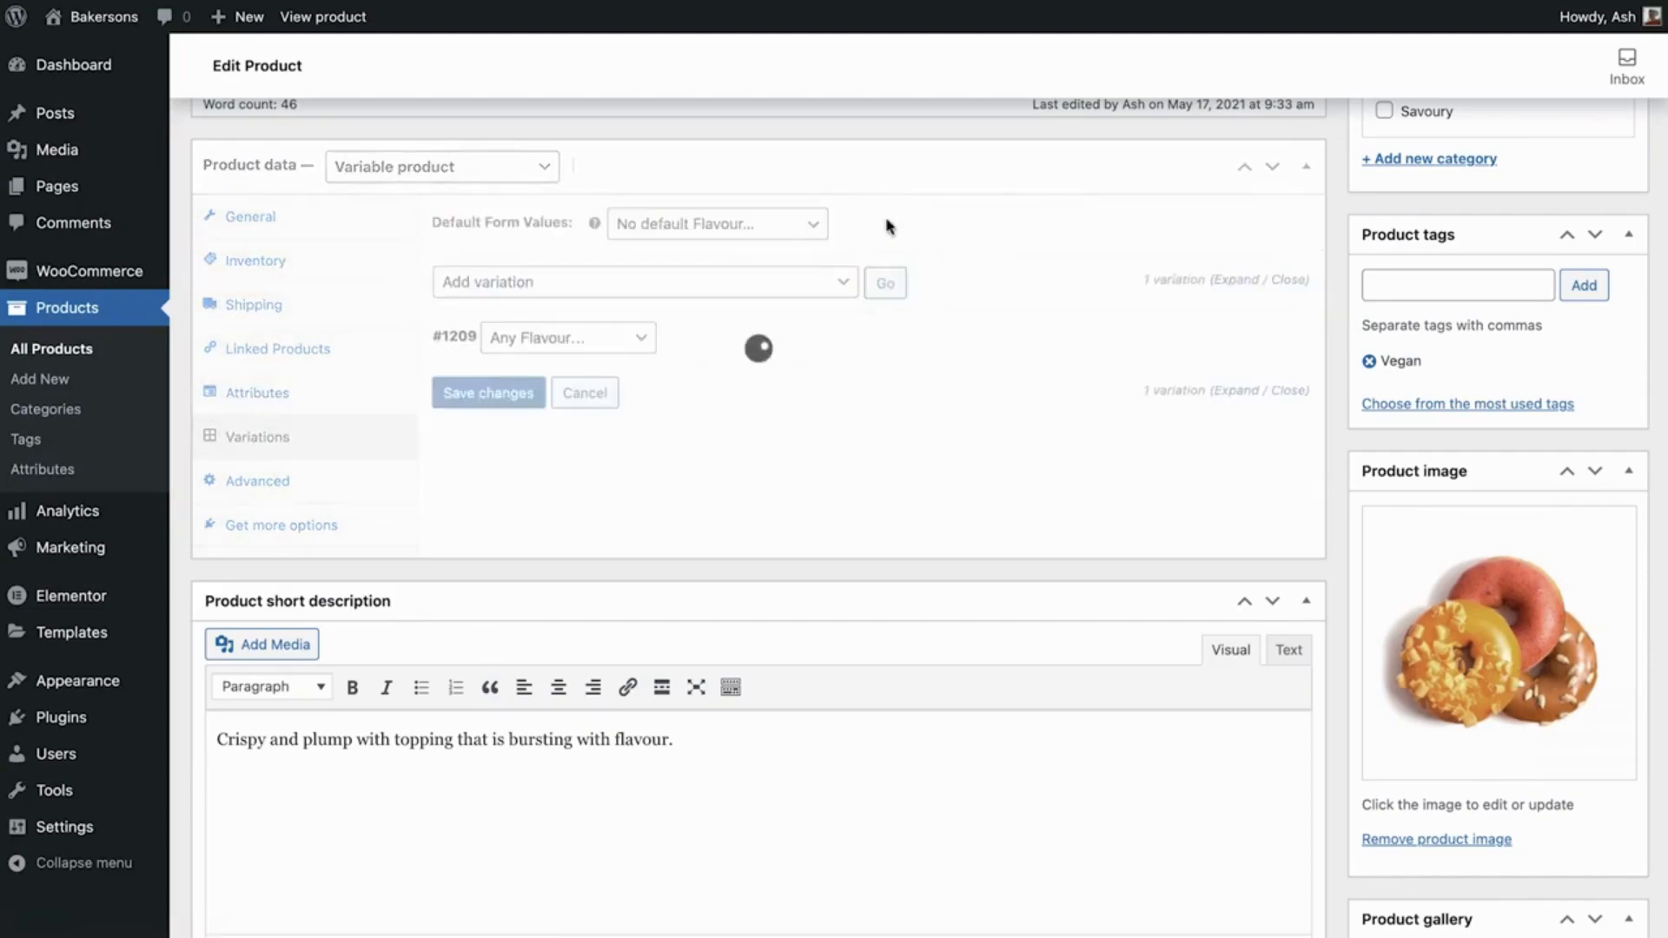
mouse_move(763, 318)
click(709, 344)
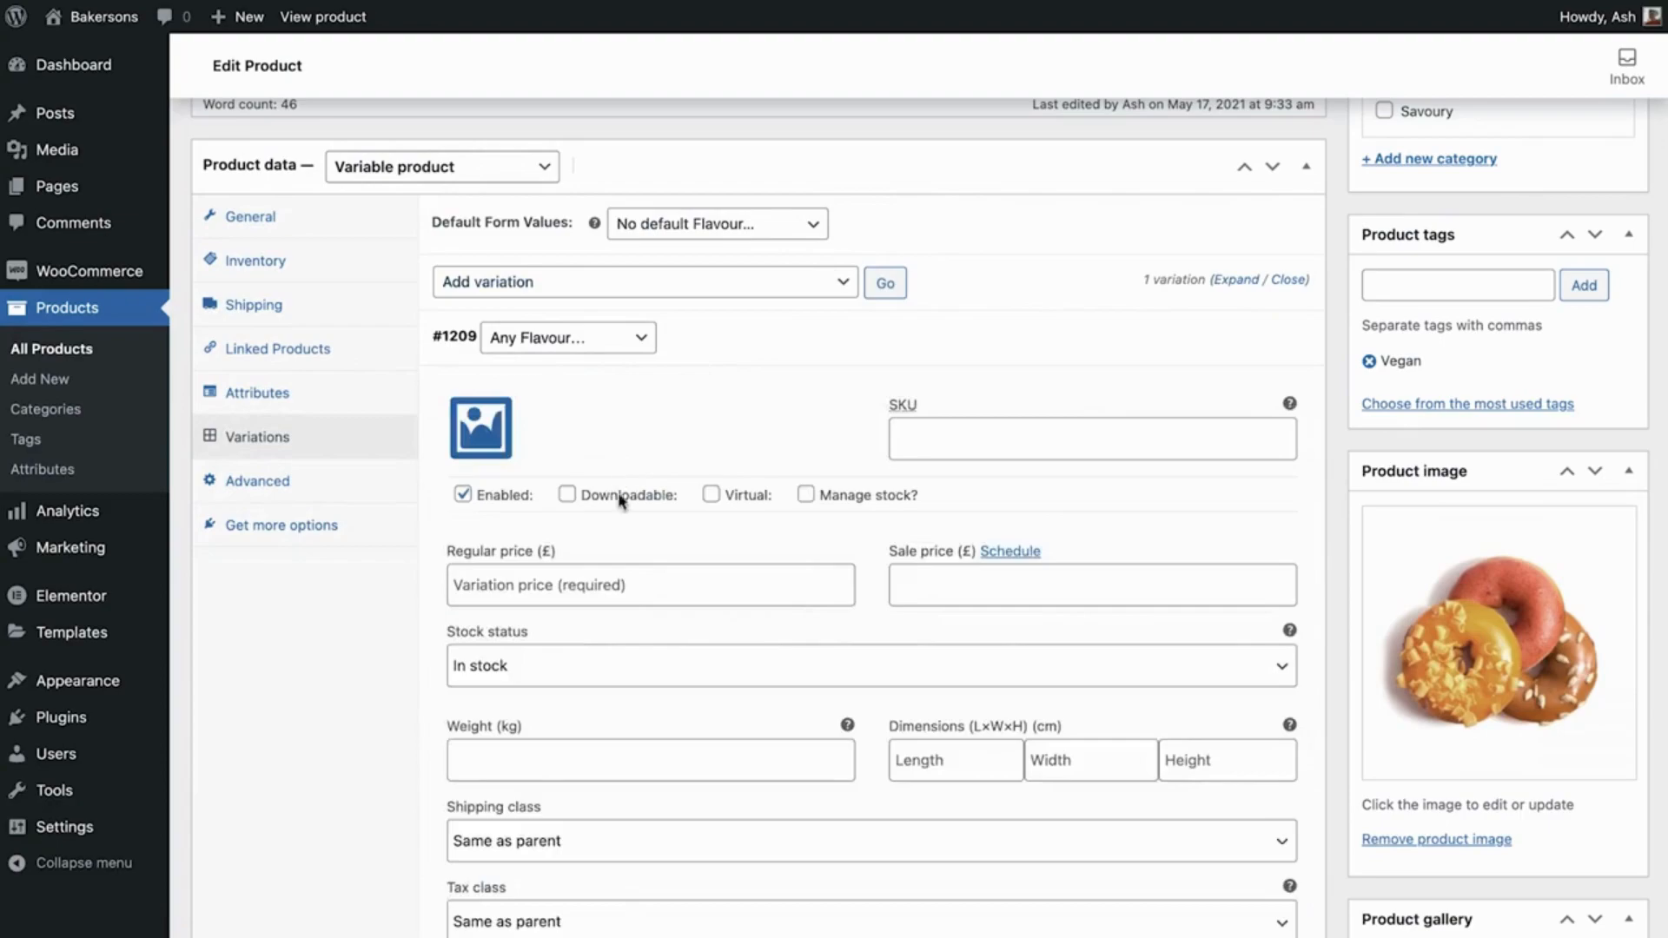
click(573, 581)
text(2.50)
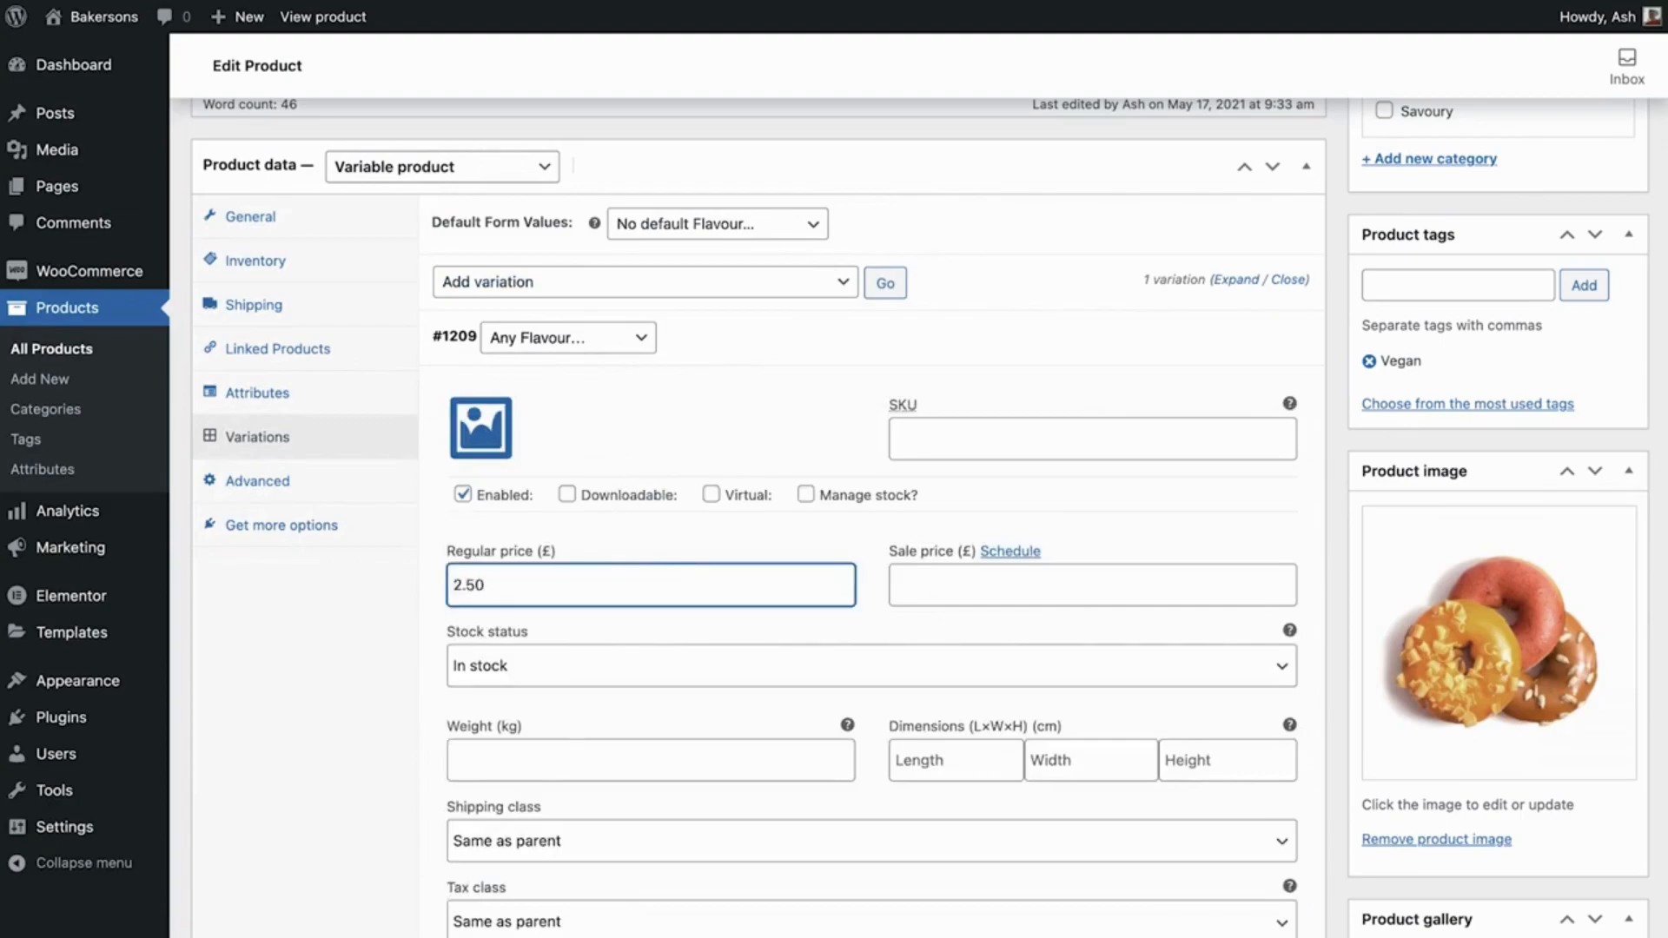
click(431, 691)
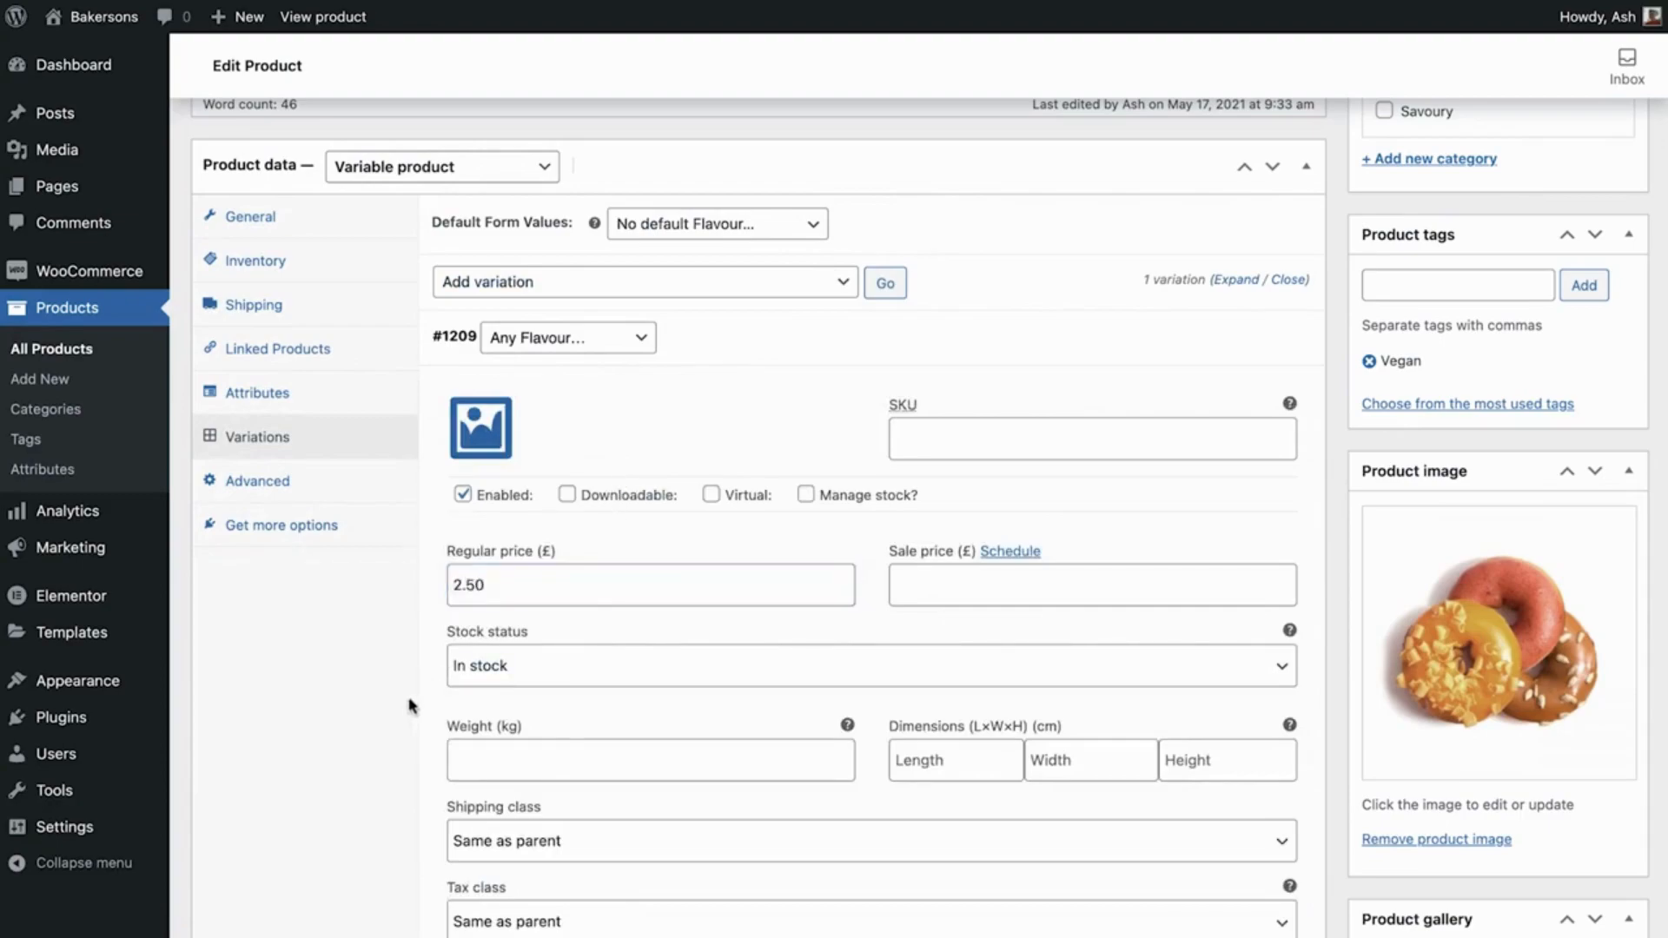
scroll(417, 703, down, 3)
click(487, 814)
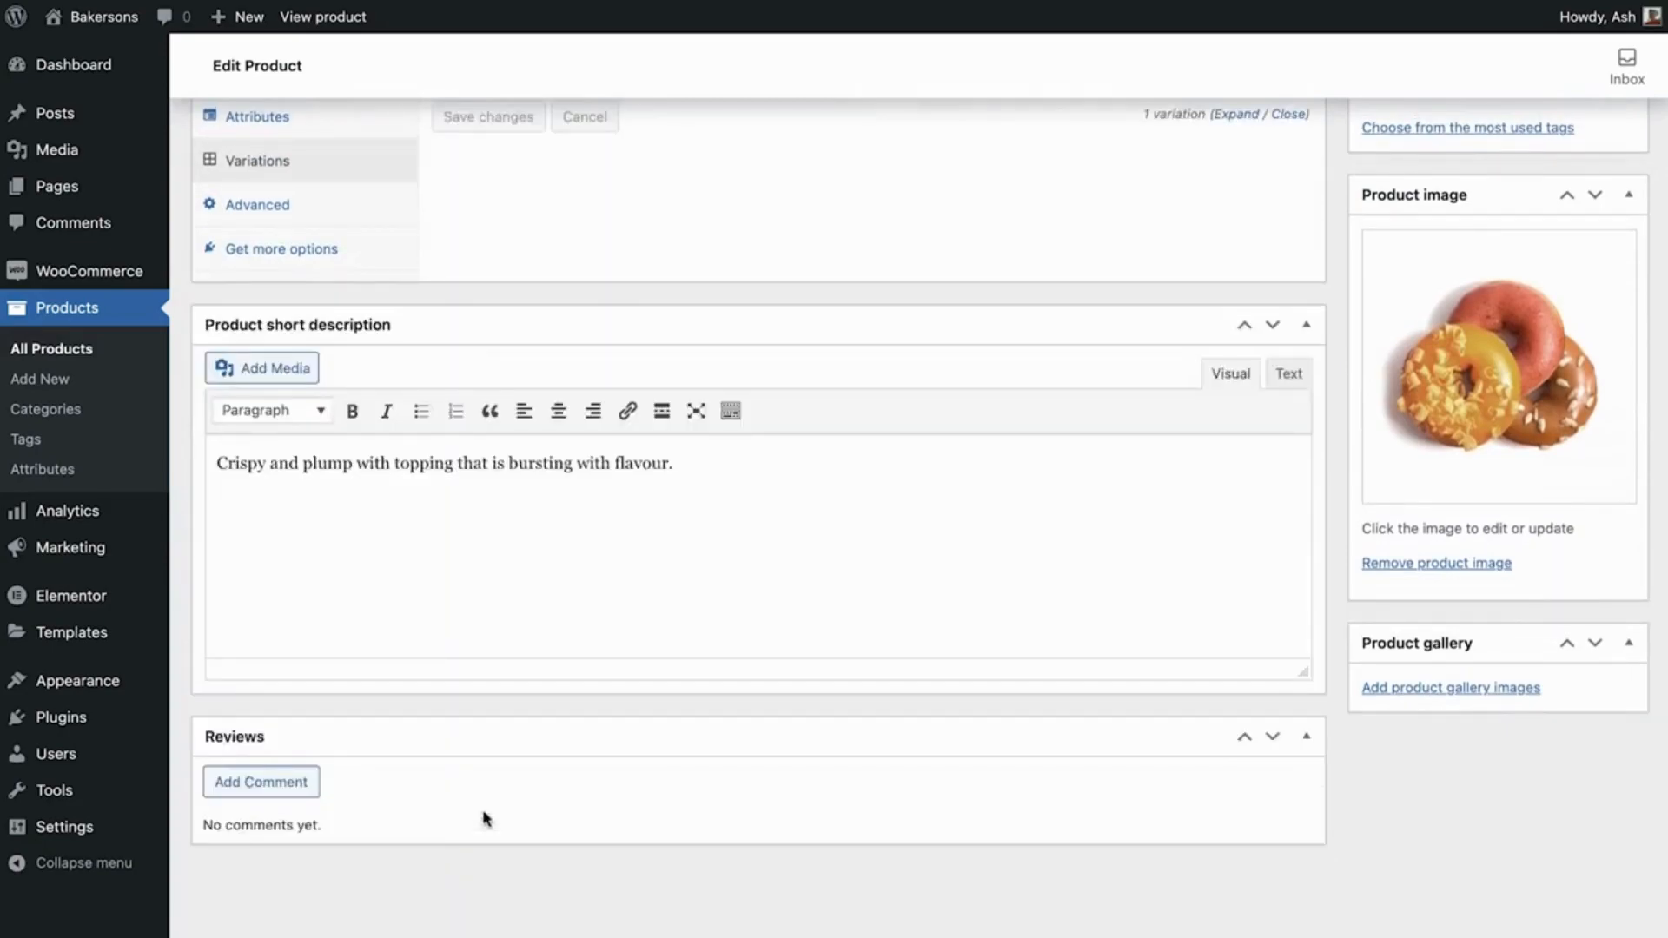
Step: Preview the Gourmet Doughnuts page and try the Orange Marmalade, Chocolate Caramel and Raspberry Glazed flavour options in turn
scroll(1334, 225, up, 10)
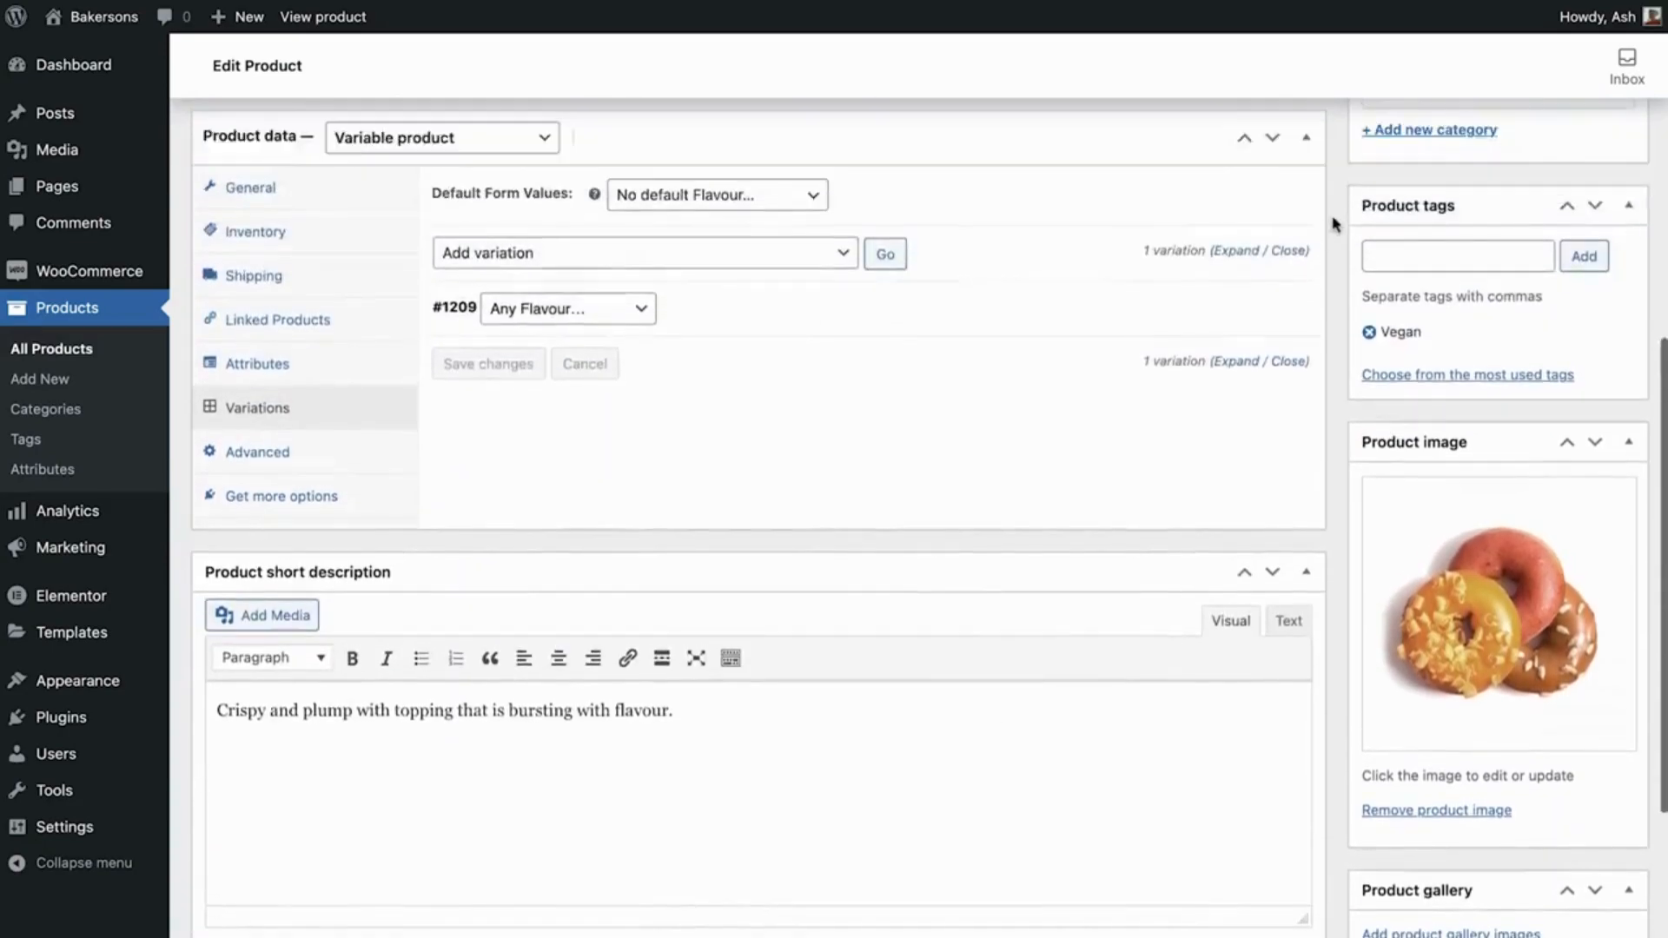
scroll(1335, 224, up, 2)
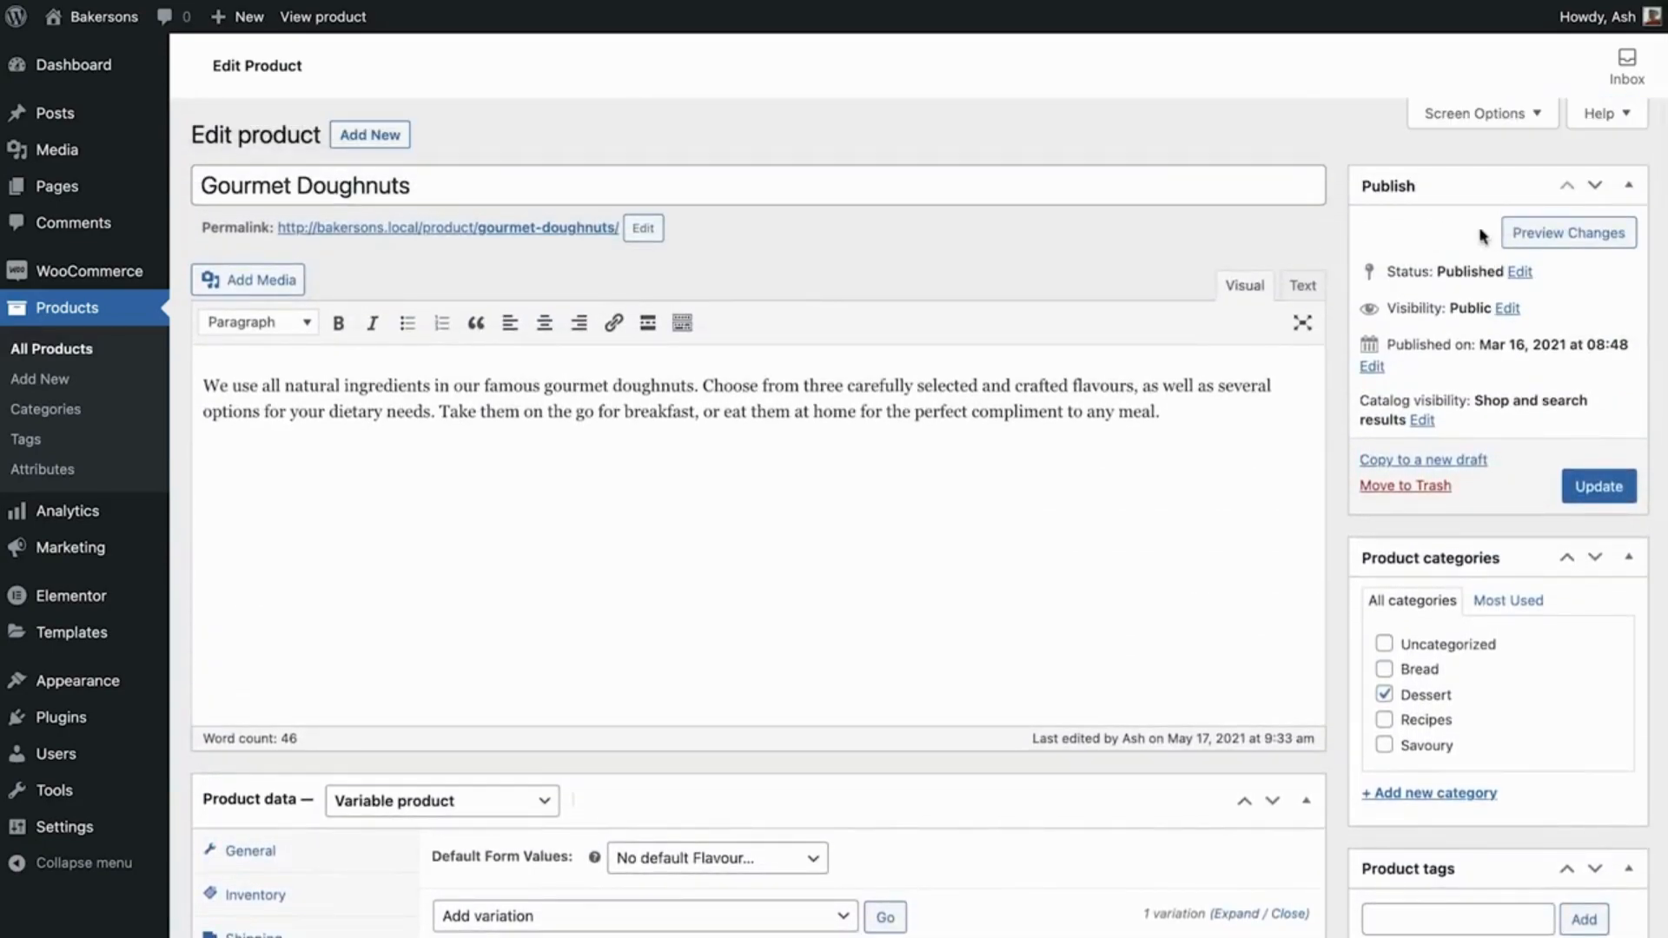
click(1567, 233)
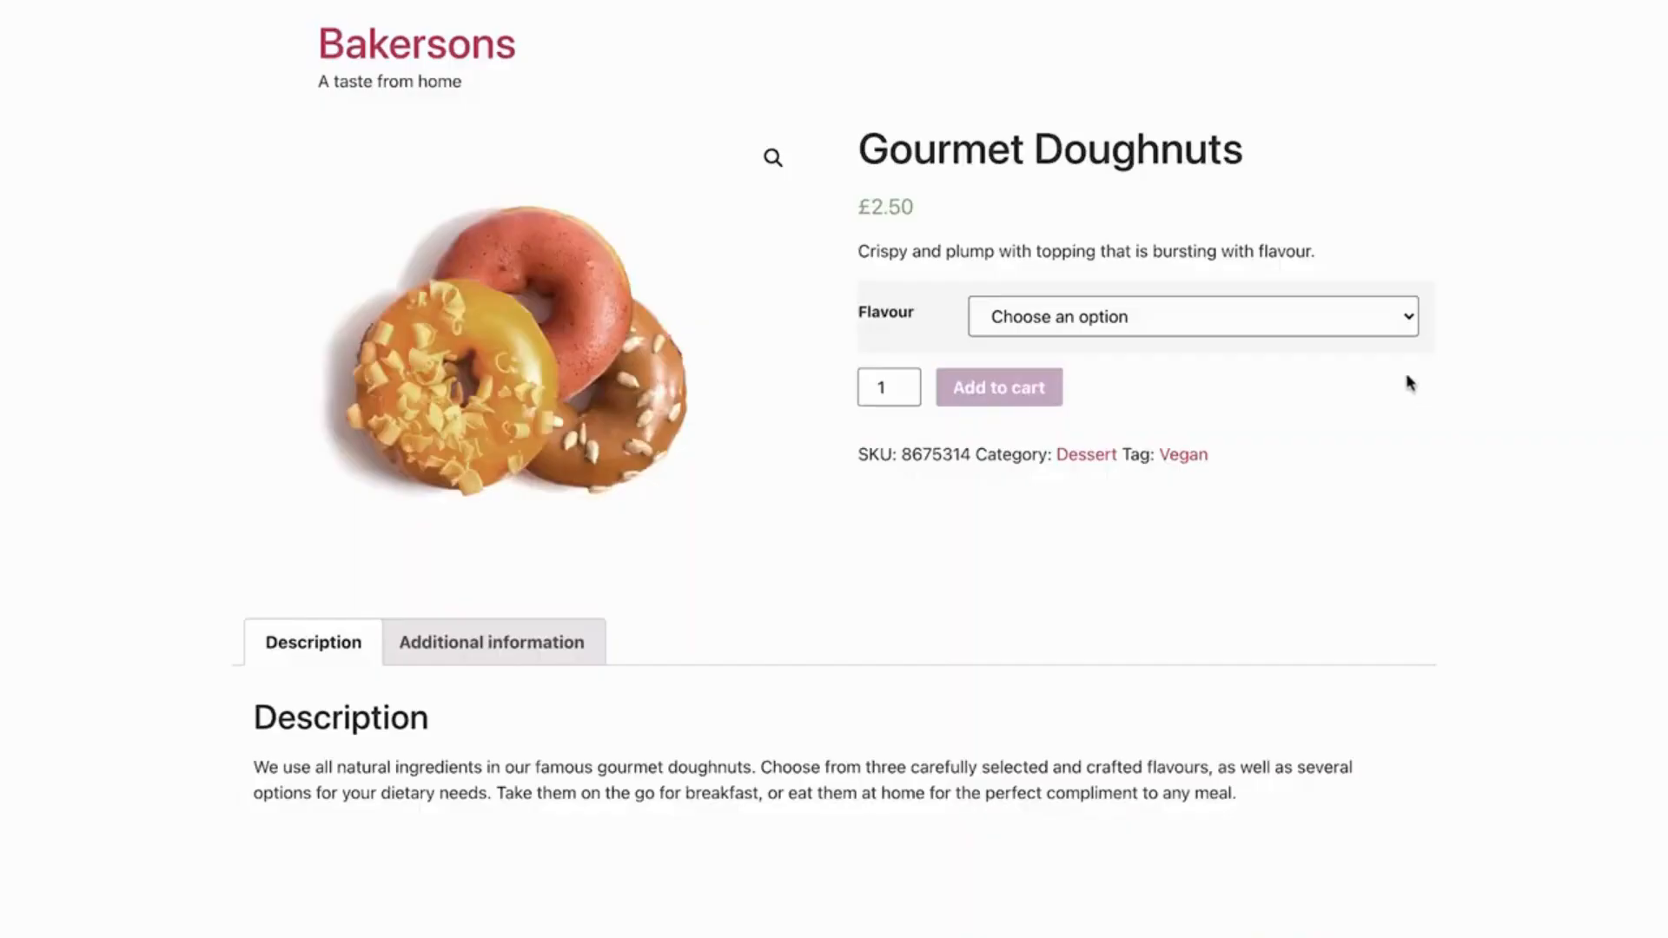
click(1368, 327)
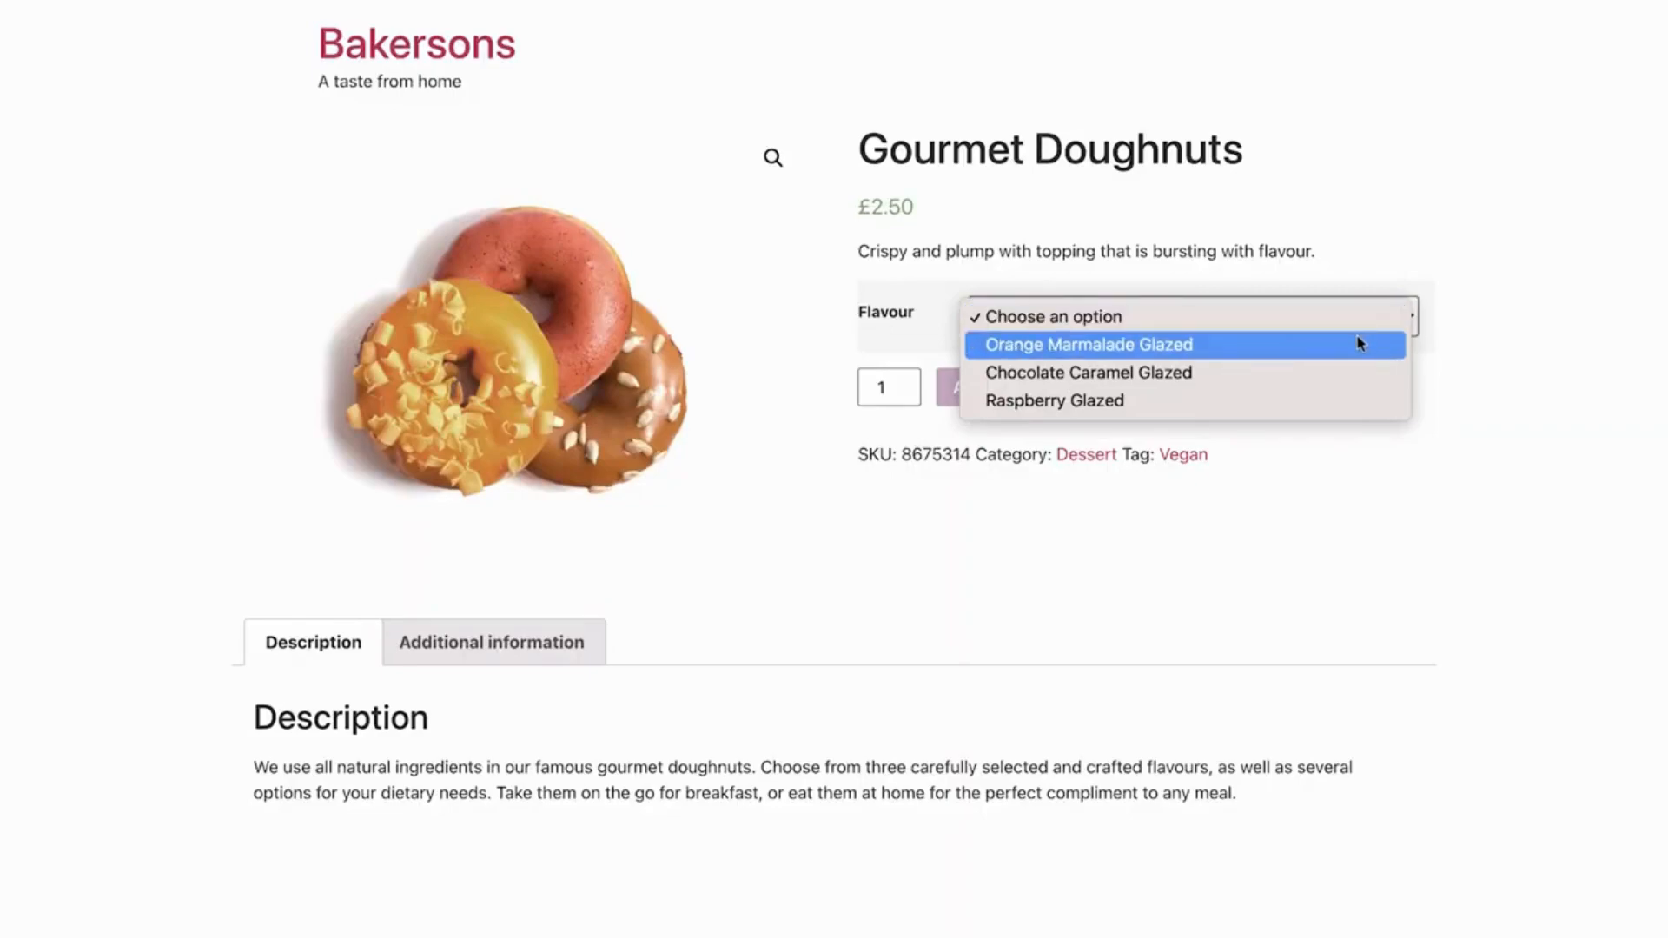
click(1360, 344)
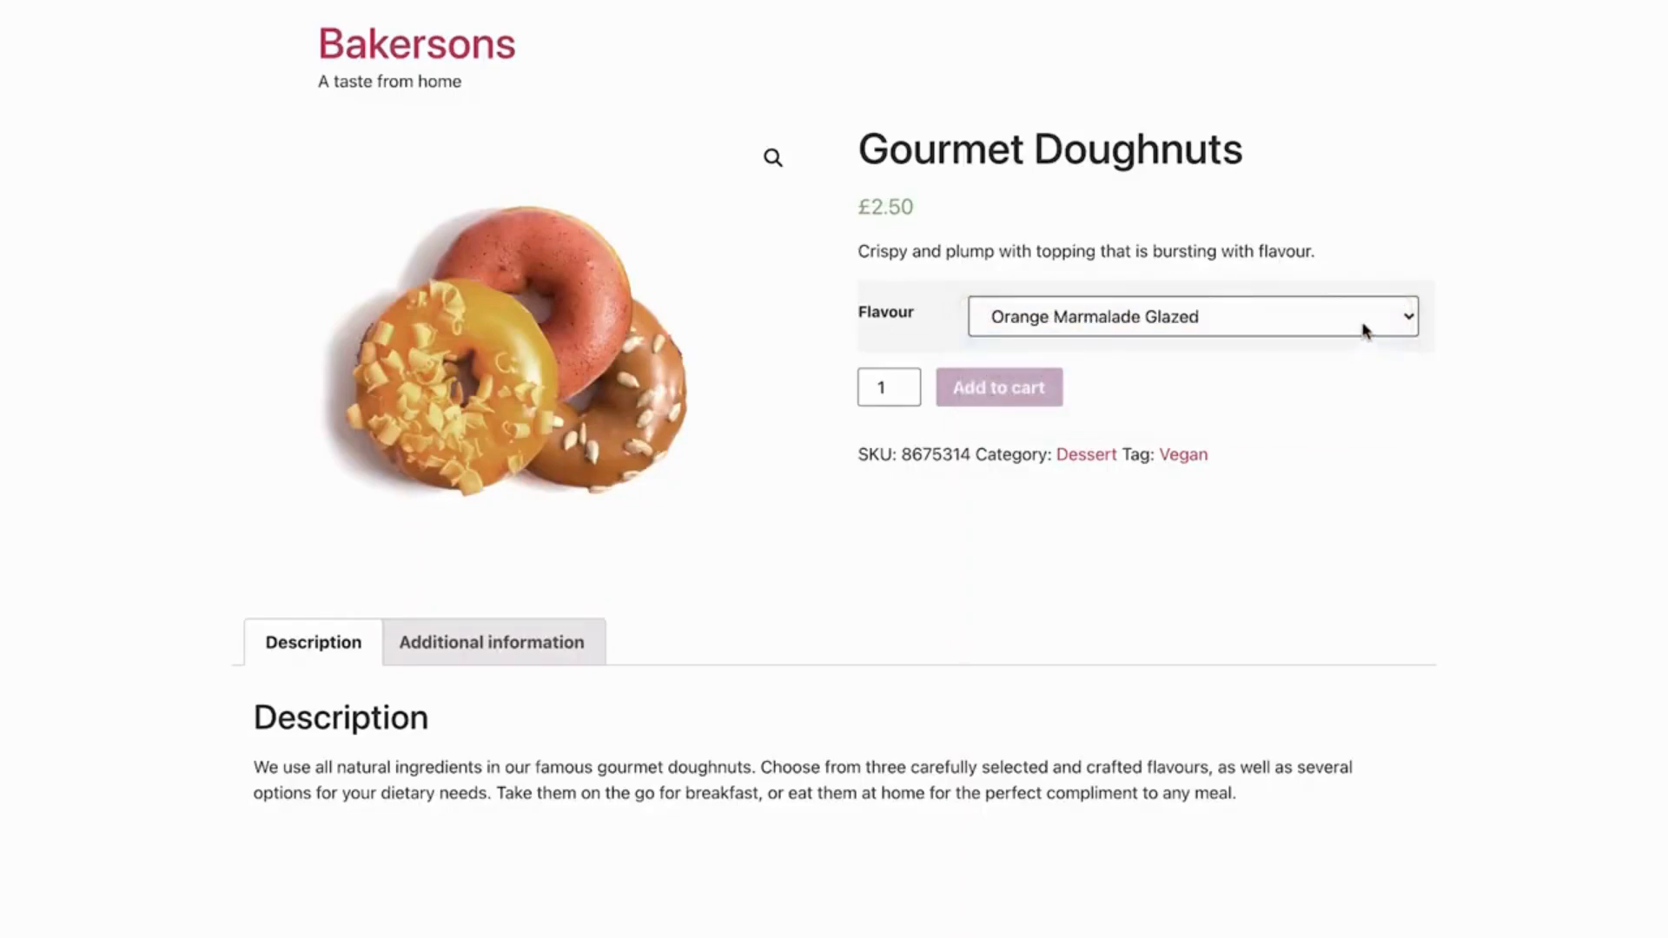
click(1363, 326)
click(1353, 345)
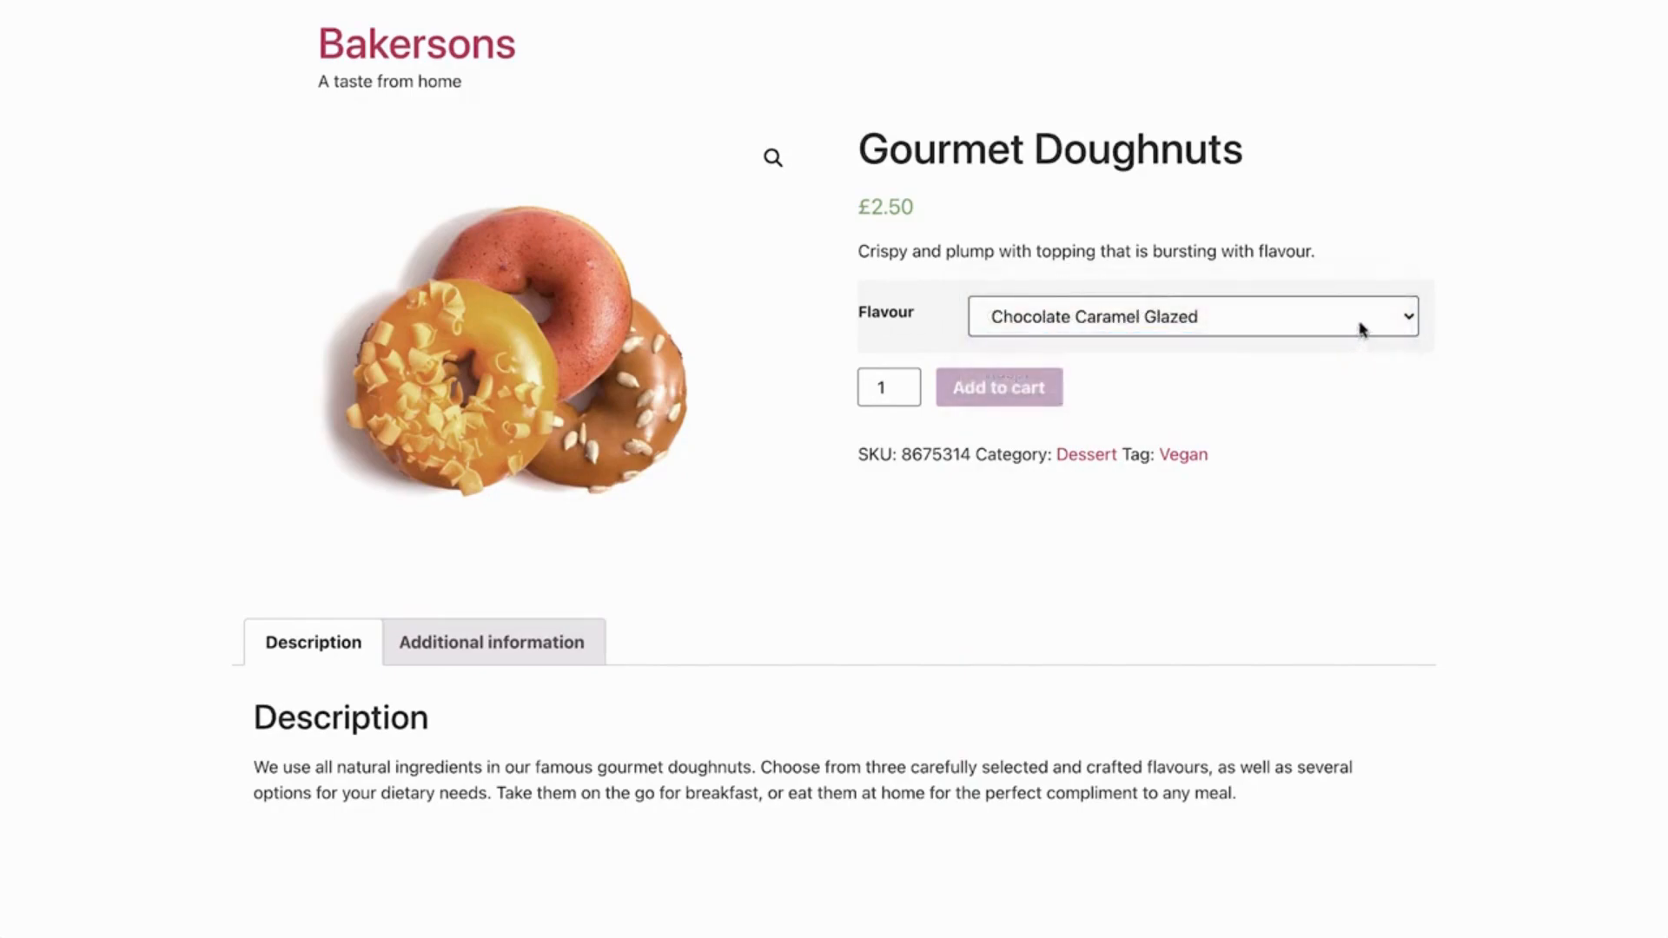
click(1361, 325)
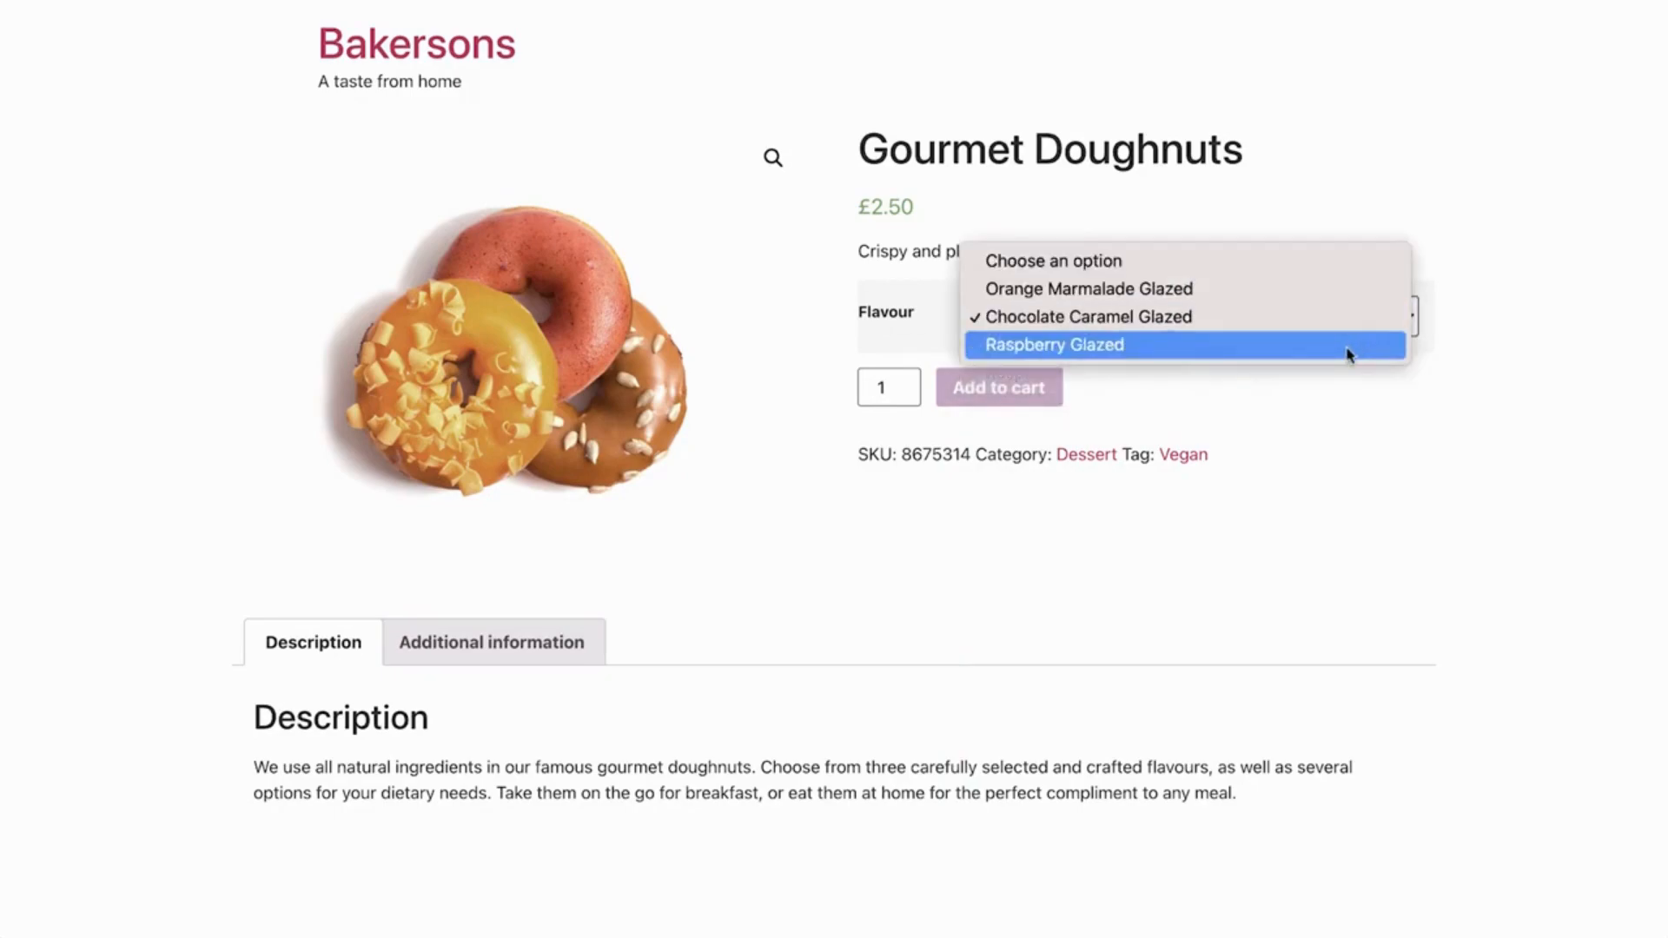
click(1351, 347)
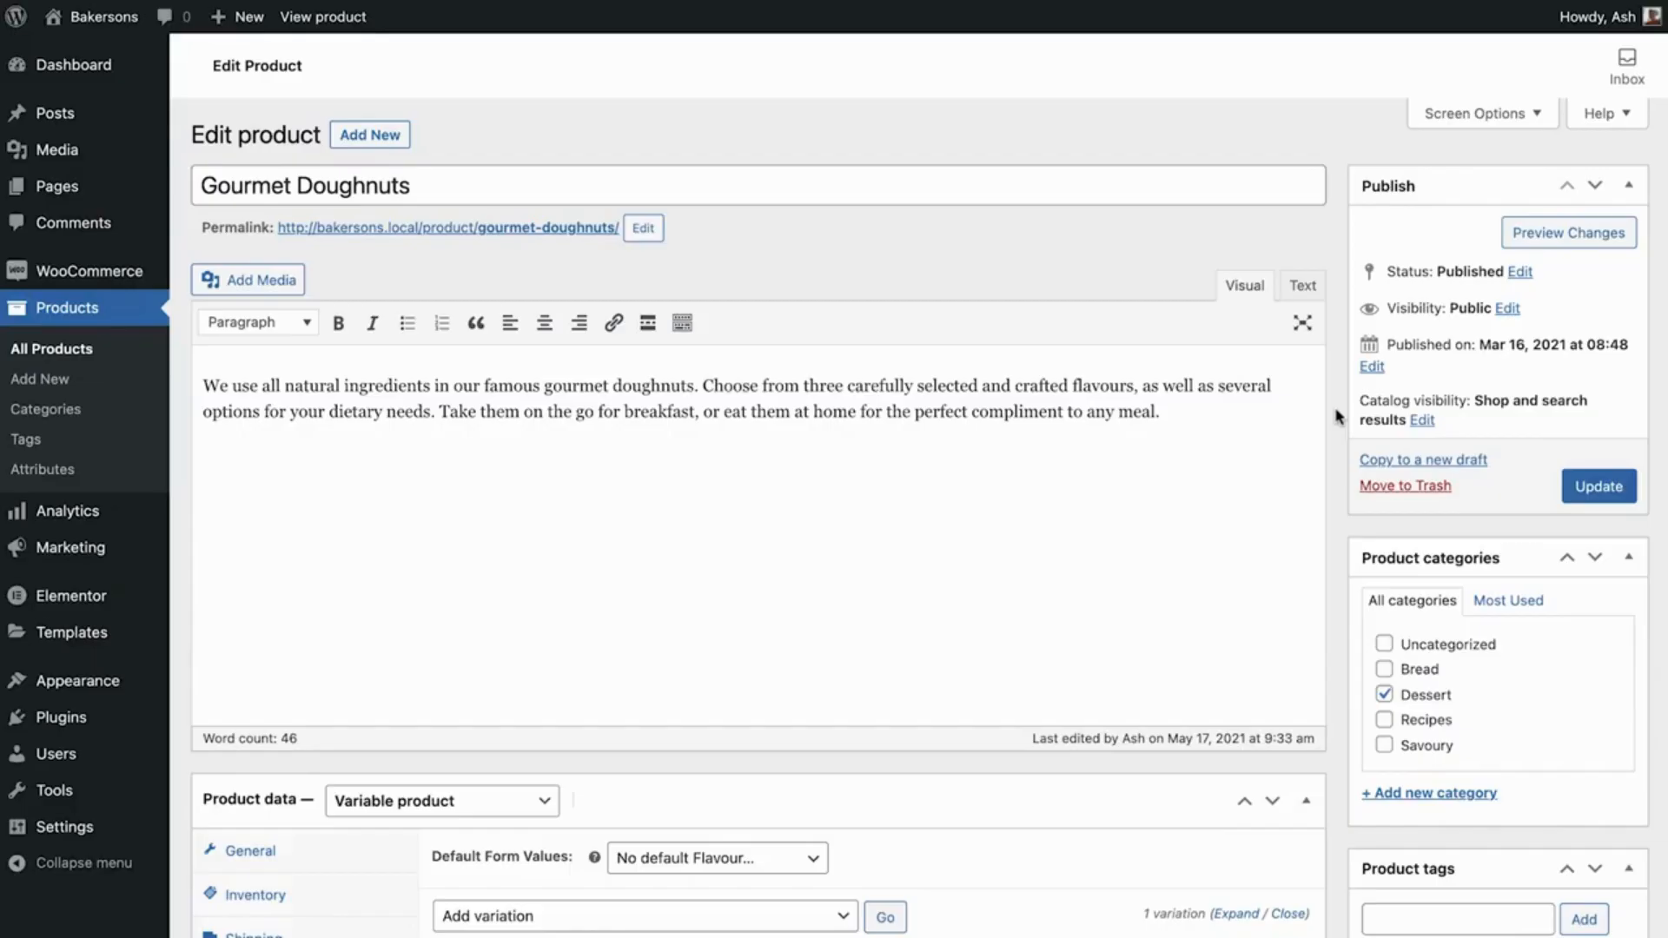
Step: Back in the product editor, assign the variation to Orange Marmalade Glazed and set the single orange-glazed doughnut from the media library as its image
scroll(1339, 417, down, 7)
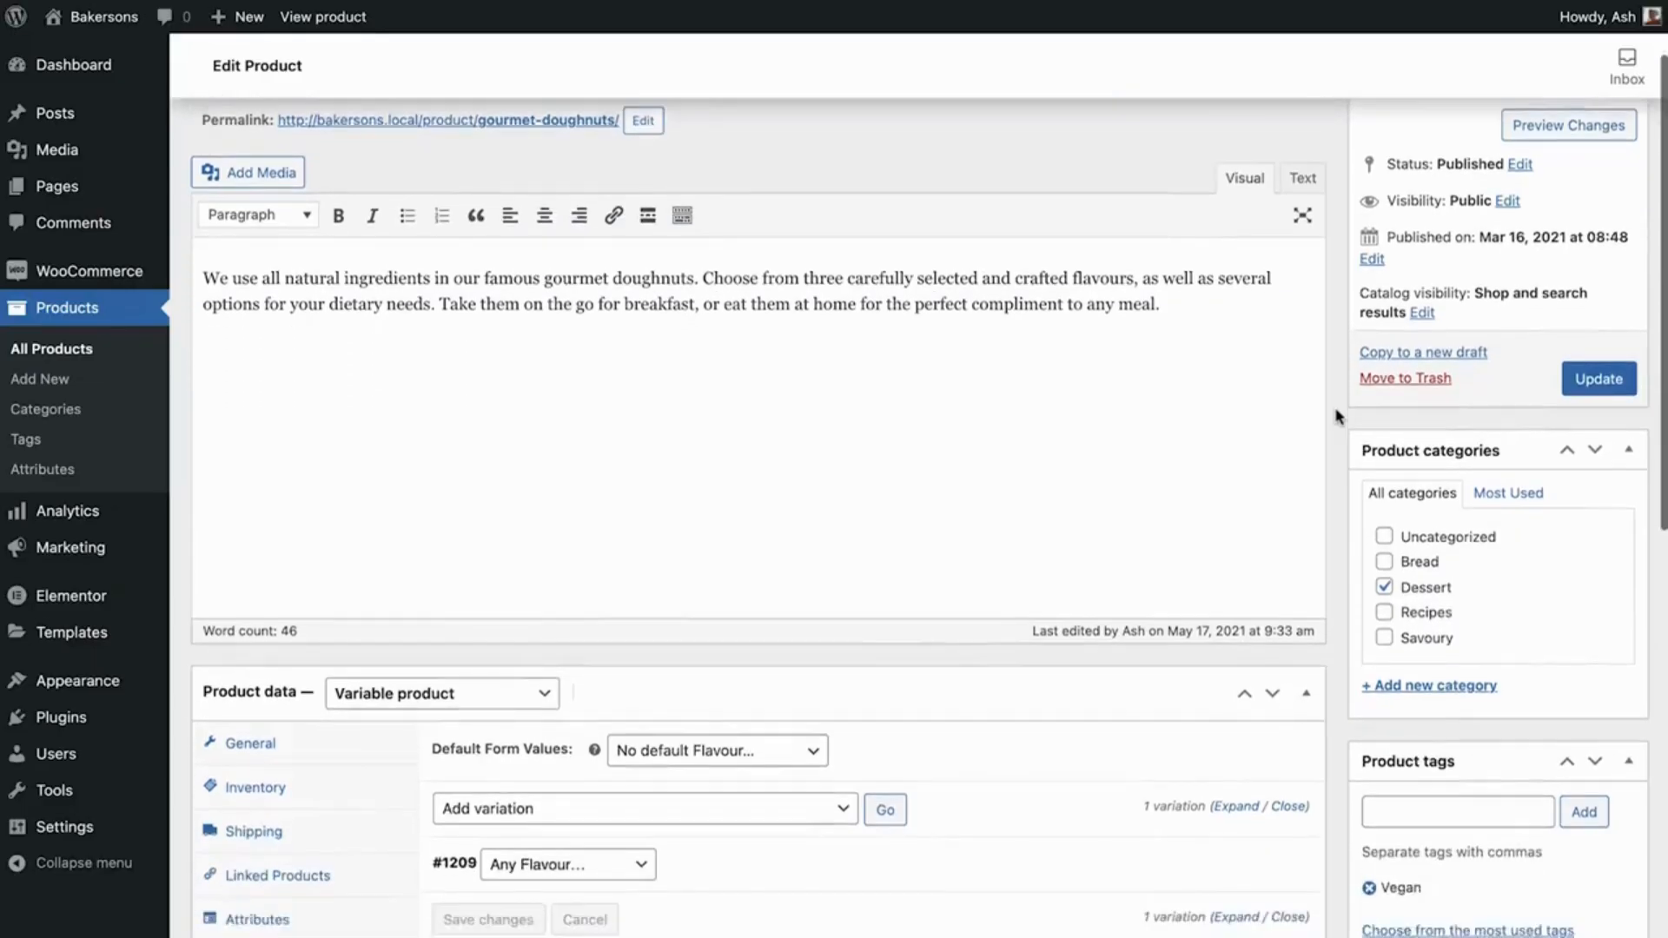
scroll(1339, 417, down, 1)
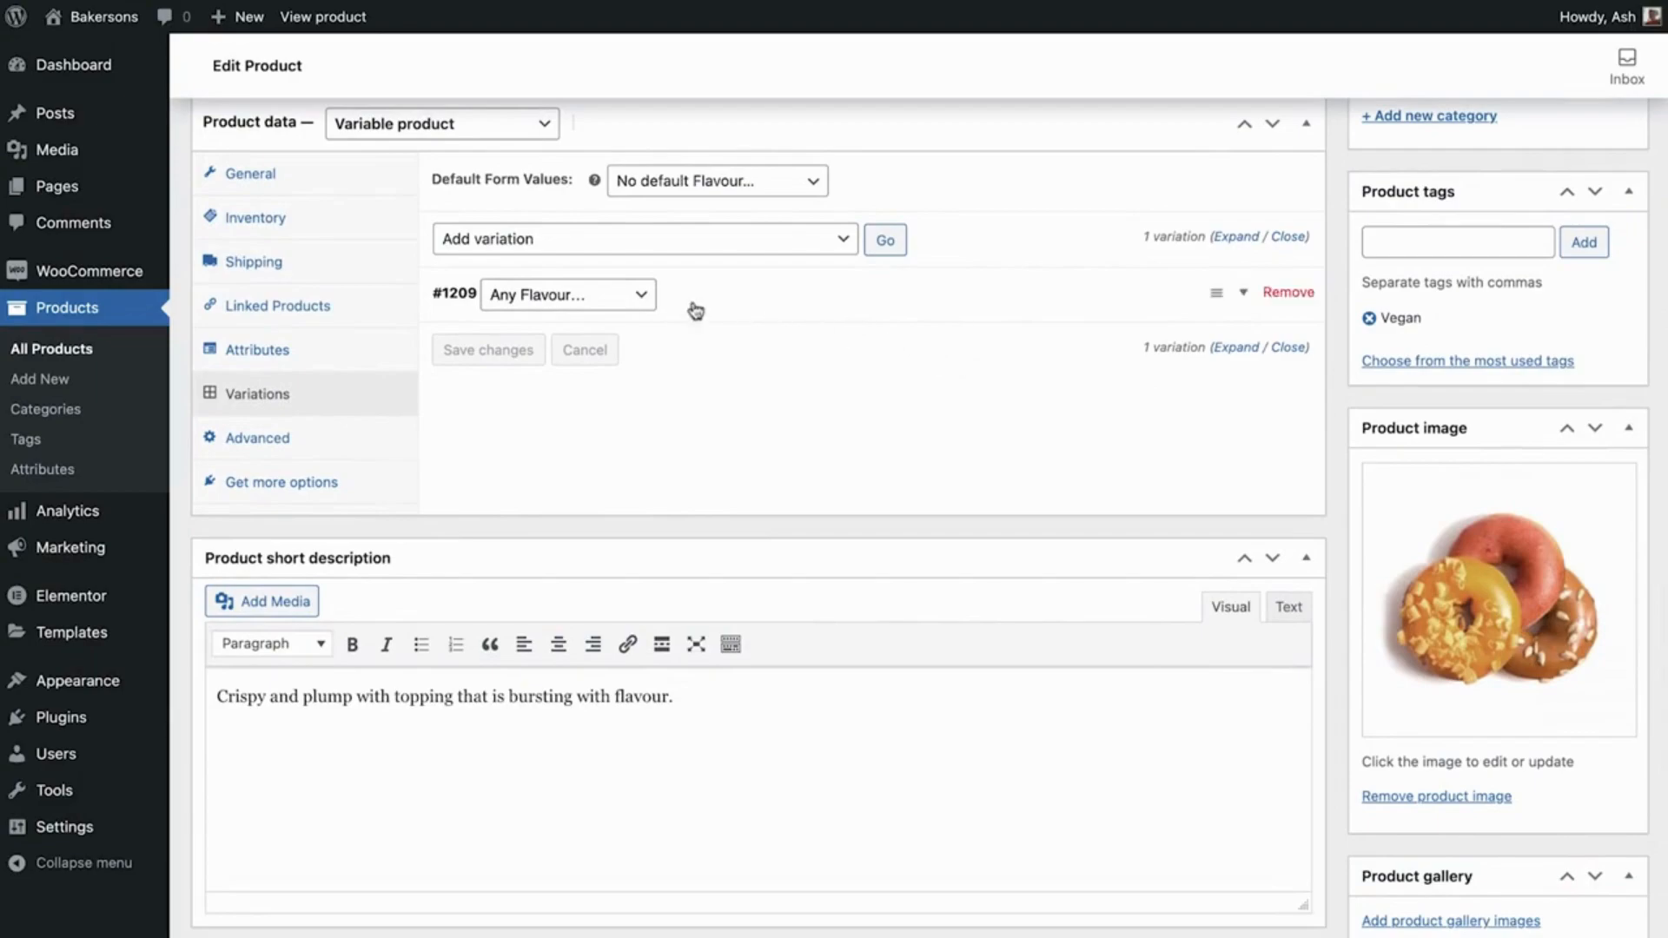
click(648, 303)
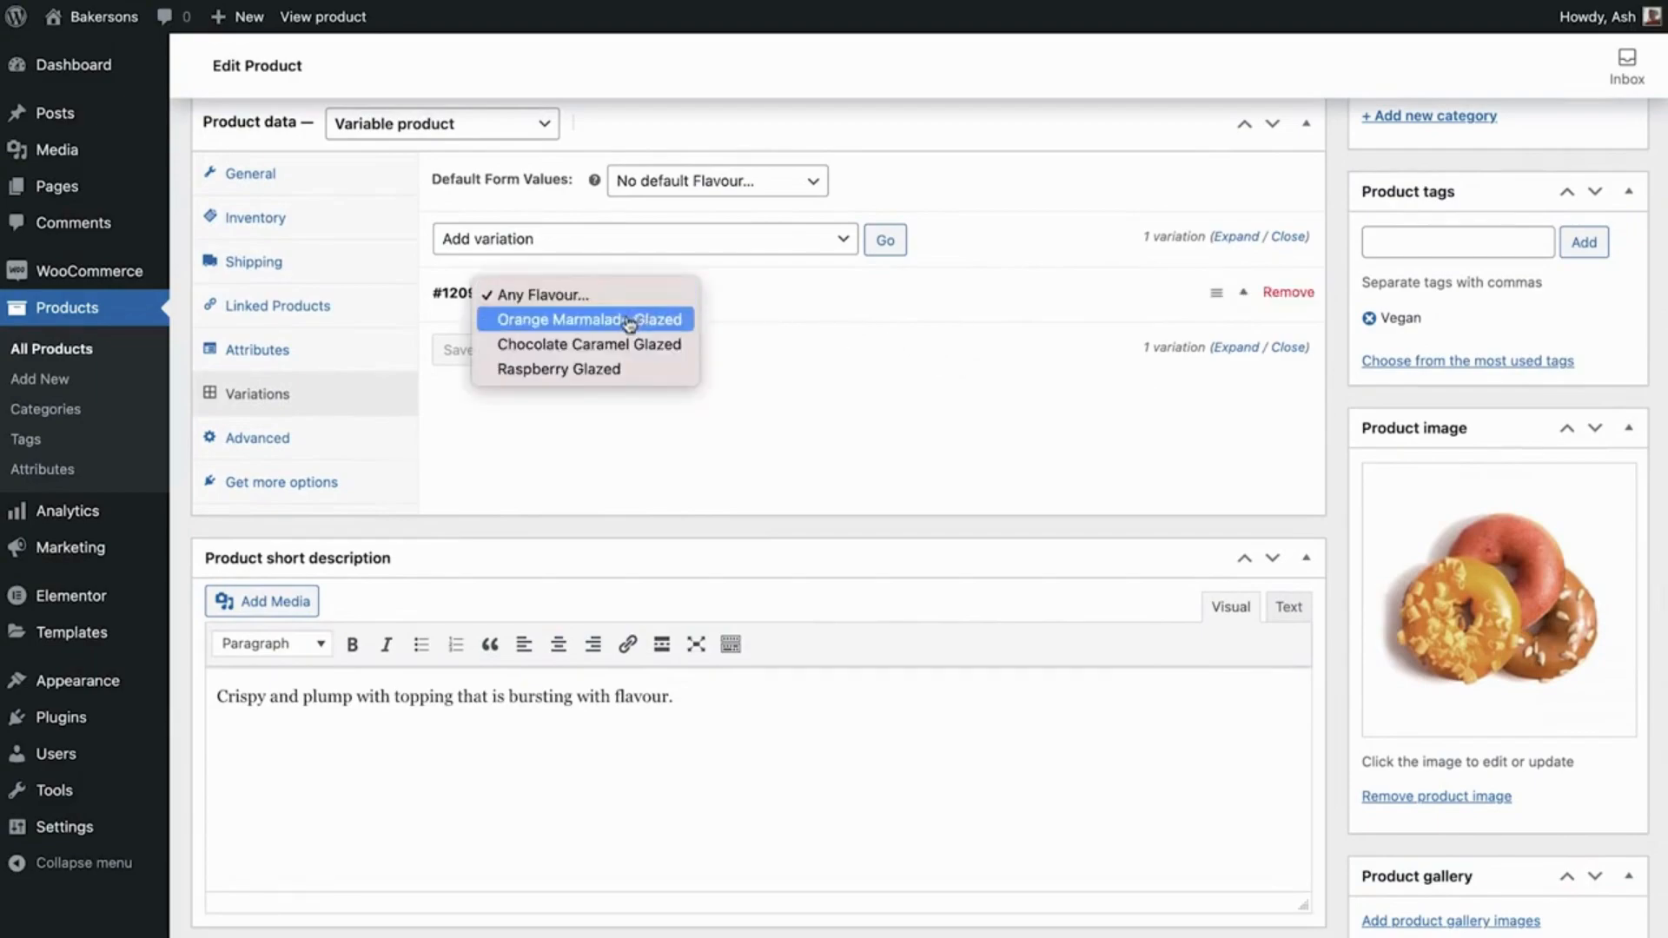
click(627, 321)
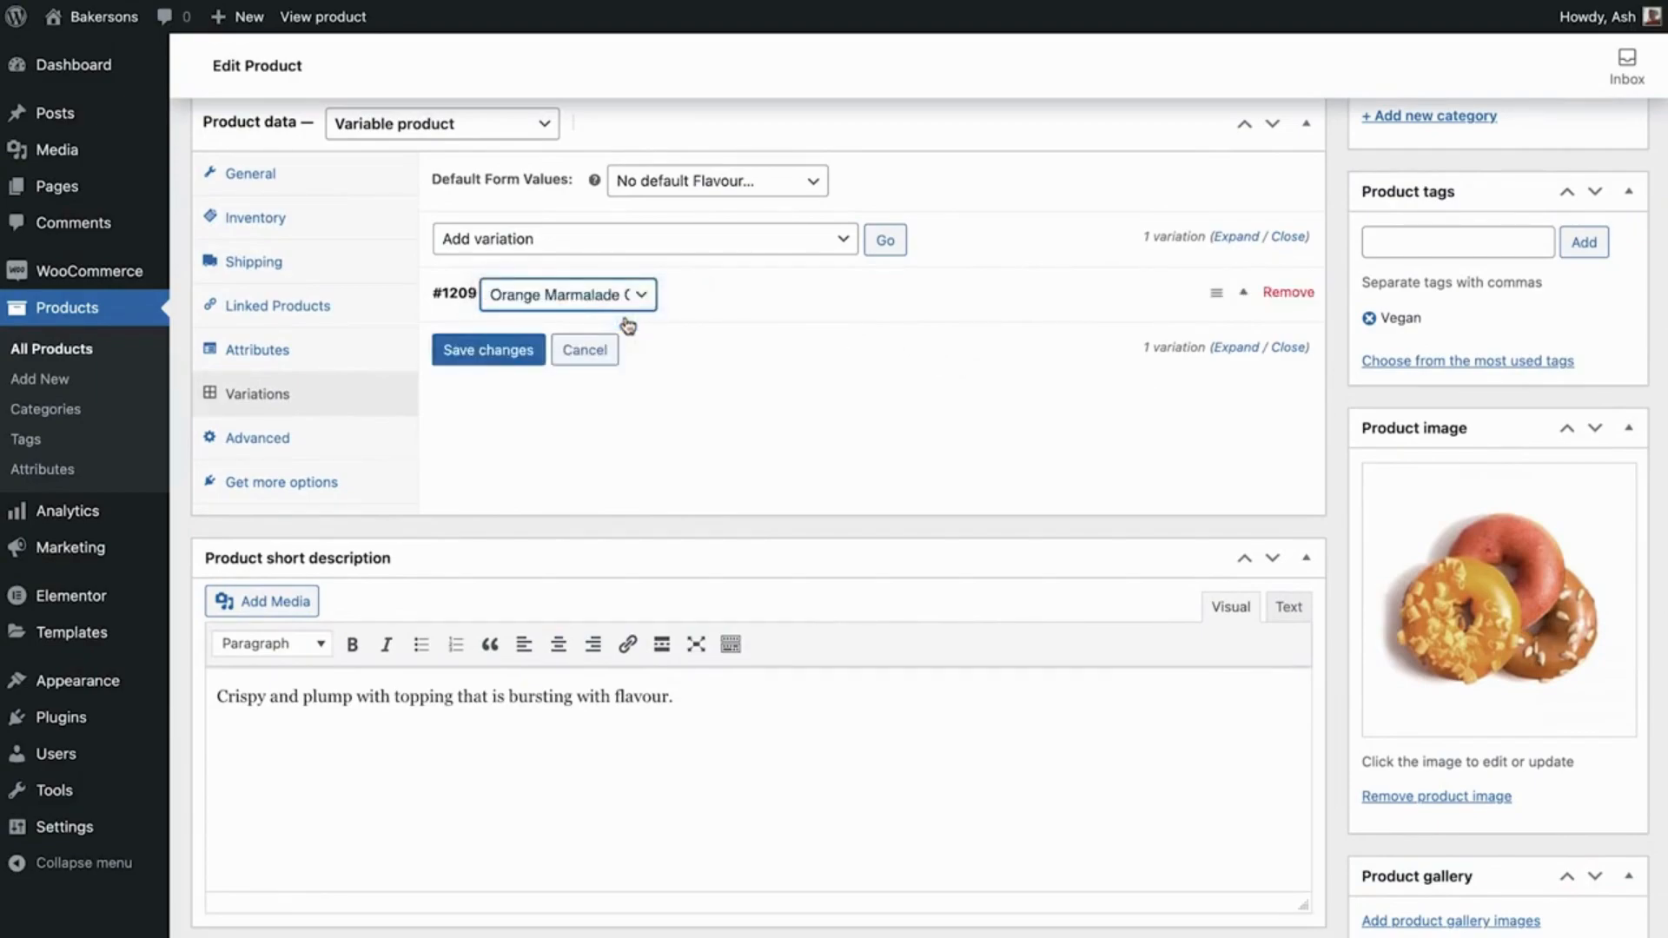
click(689, 301)
click(486, 390)
click(195, 104)
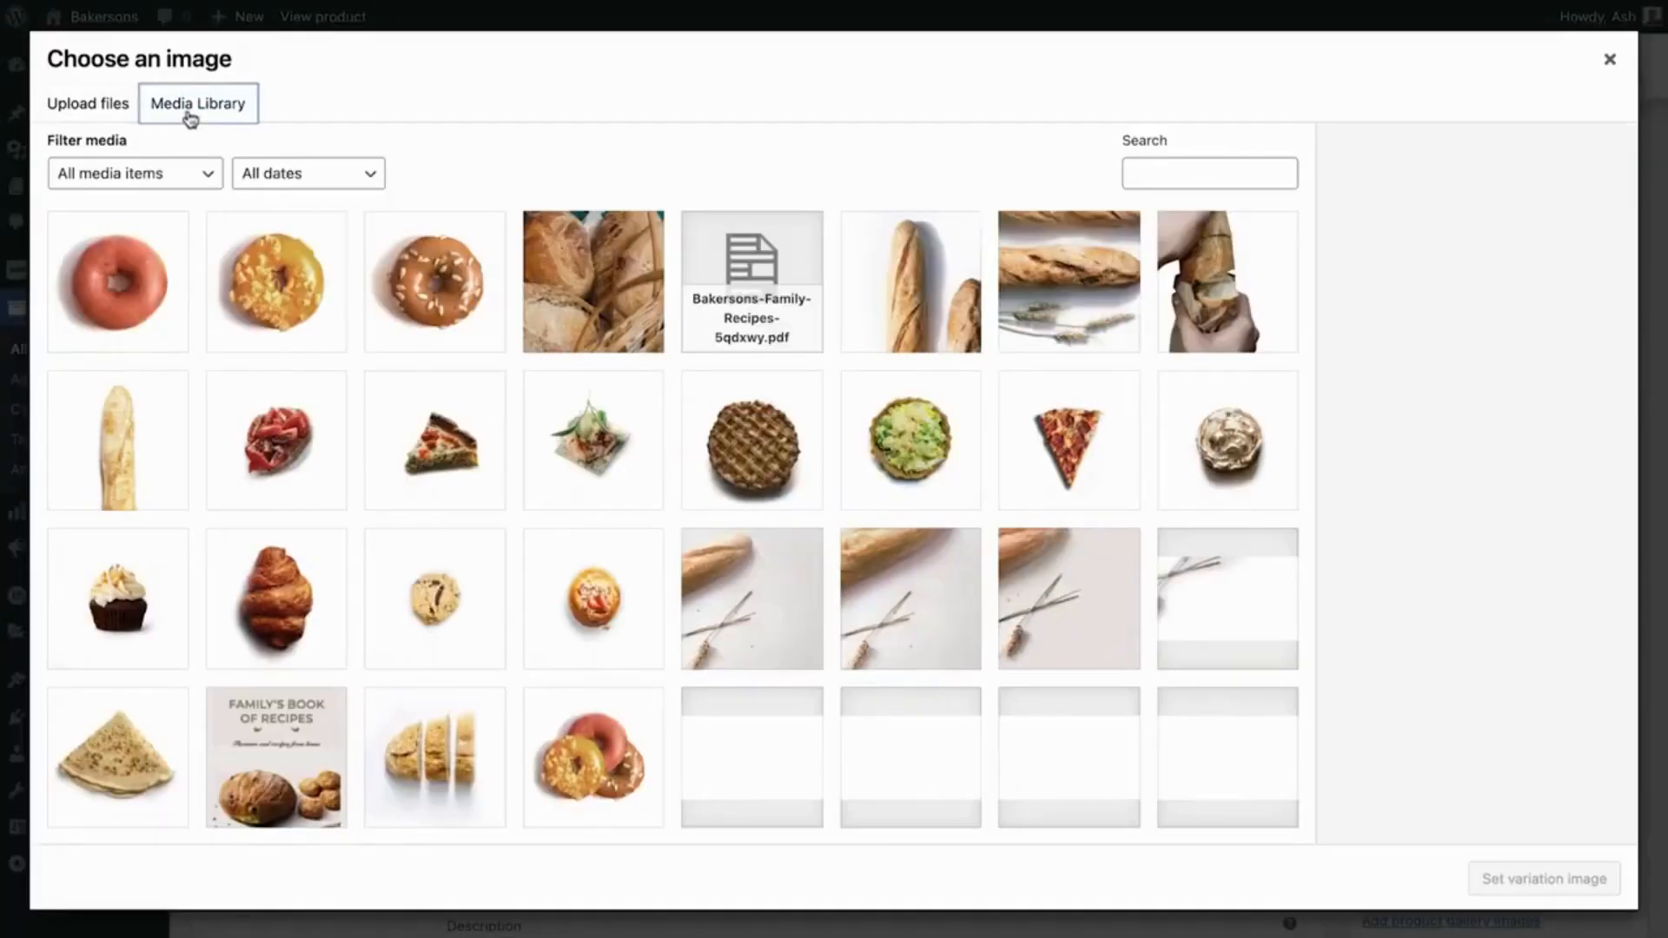
click(276, 281)
click(1544, 878)
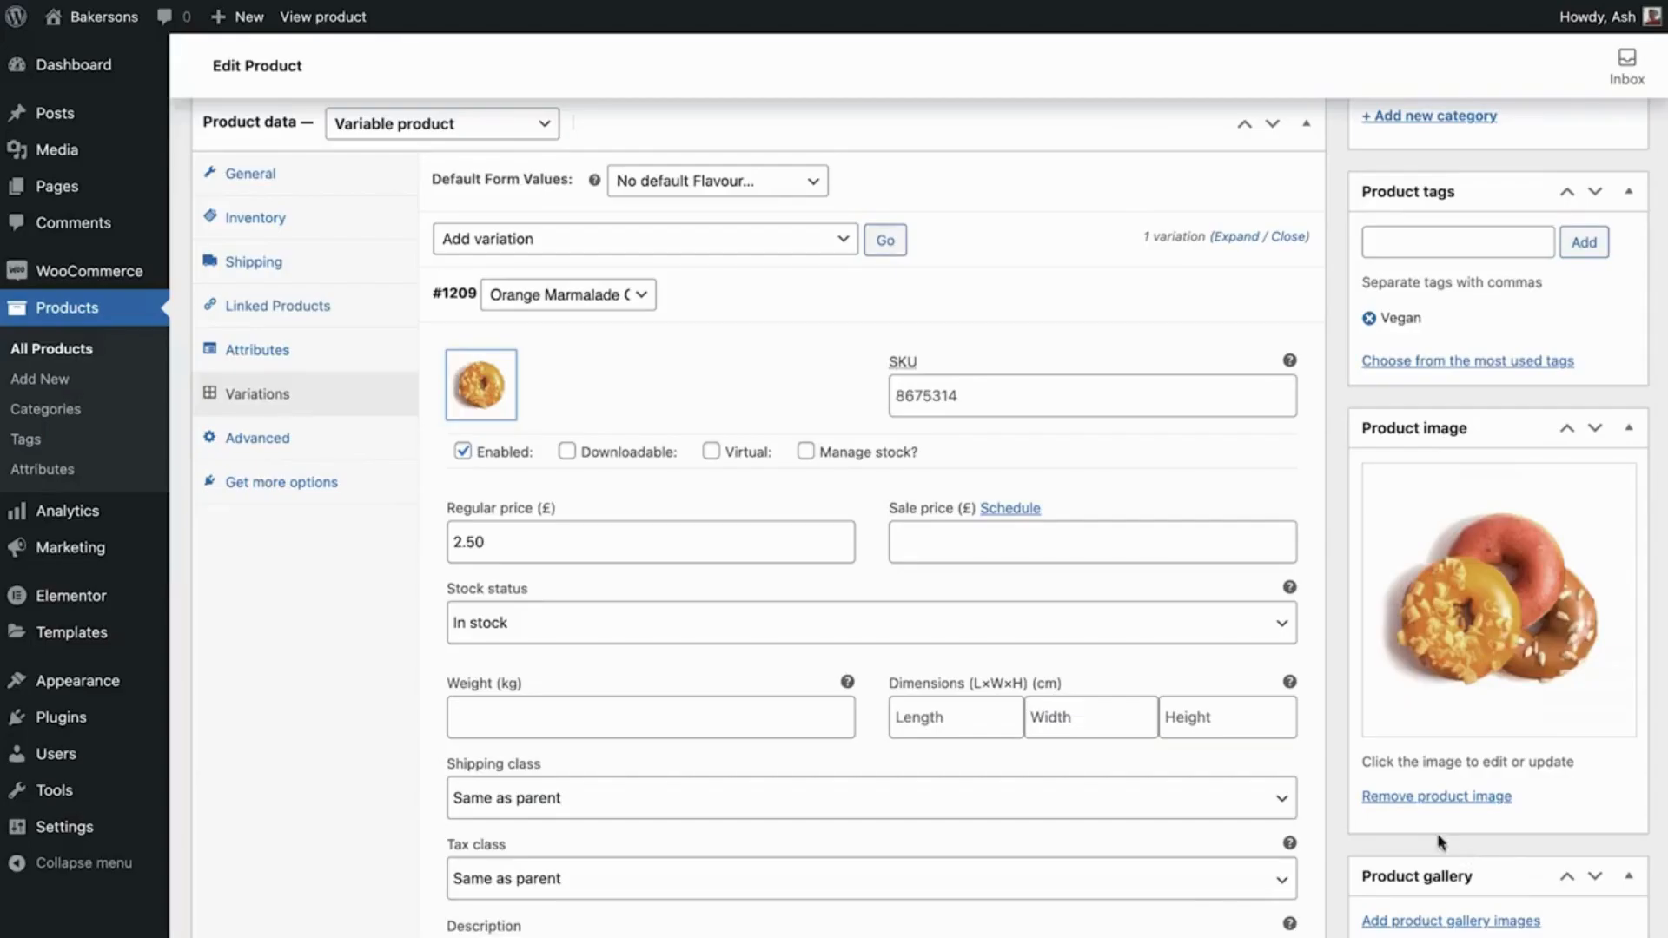
Step: Describe the Orange Marmalade Glazed variation as "Sweet and tart orange topping with white chocolate shavings" and save the changes
scroll(1337, 792, down, 3)
scroll(1337, 792, down, 1)
click(845, 648)
text(Sweet and tart orange topping with white chocolate shavings)
click(509, 740)
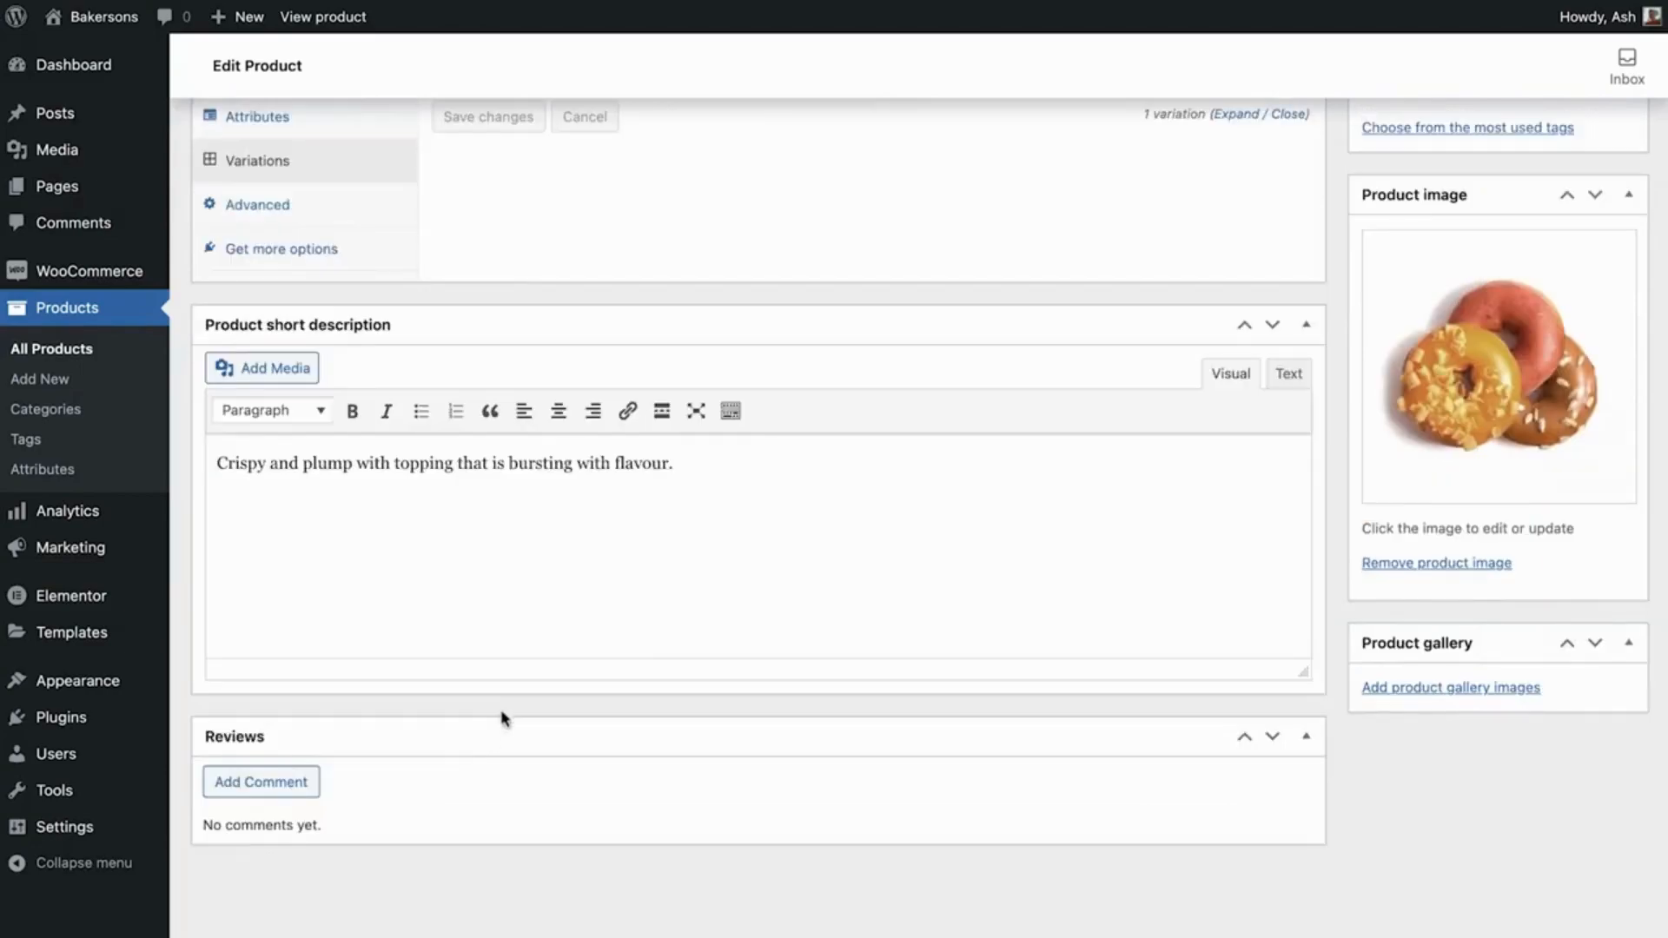
Step: Generate the remaining flavour variations by creating variations from all attributes
scroll(505, 713, up, 3)
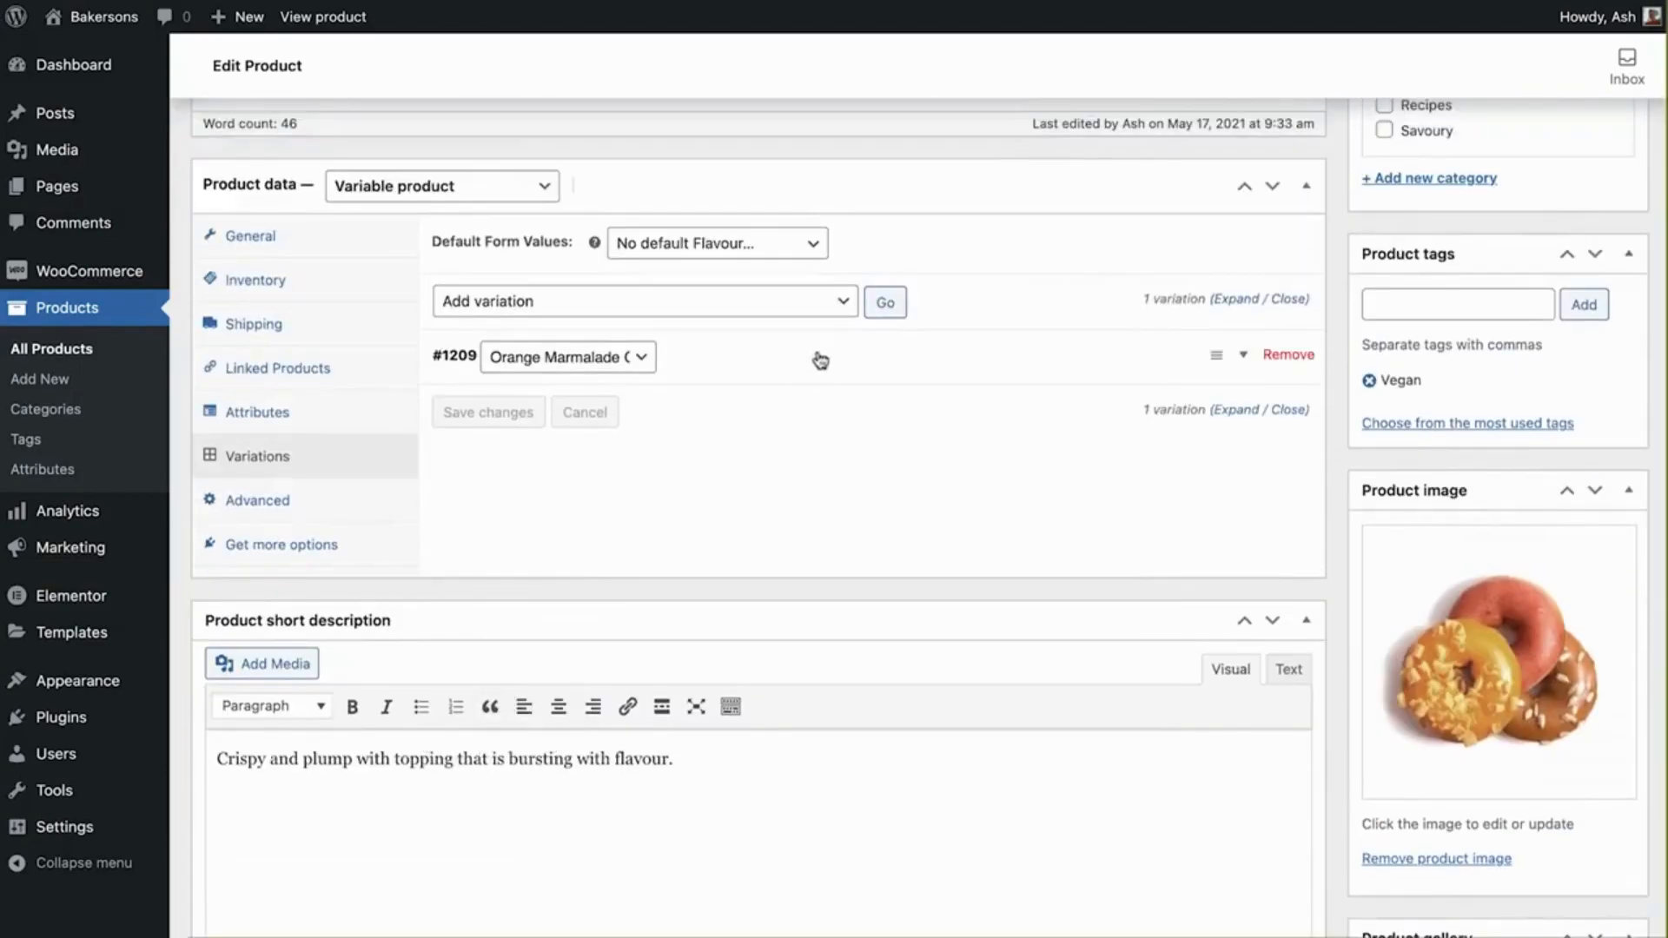
click(841, 303)
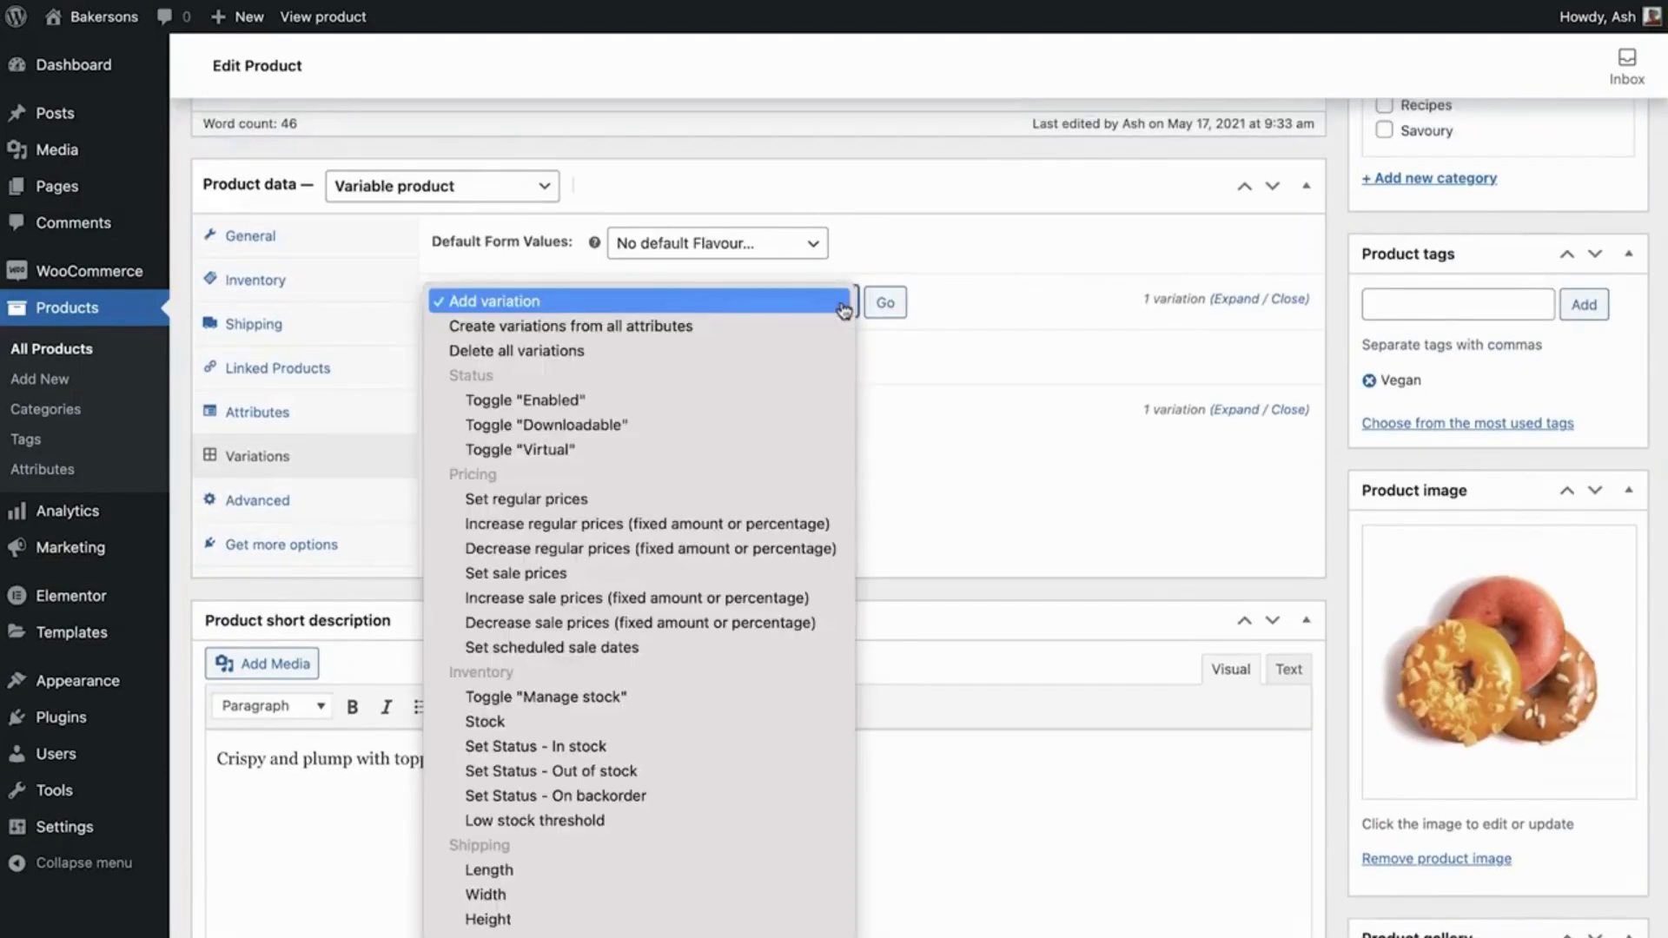
click(829, 326)
click(885, 306)
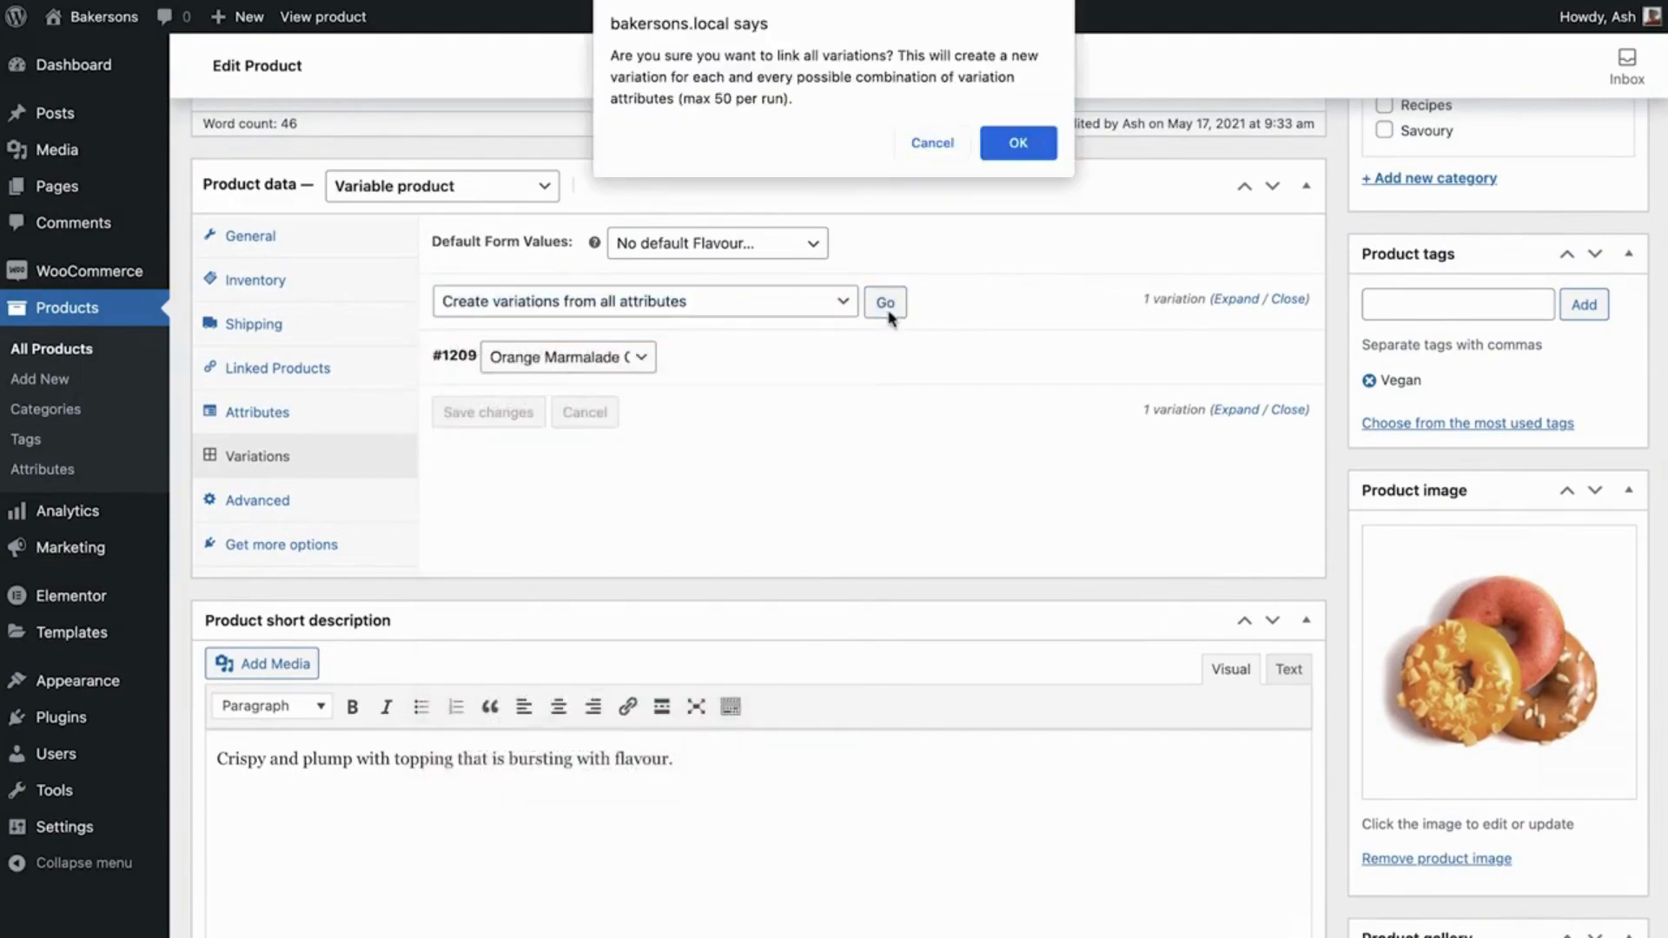
click(1010, 143)
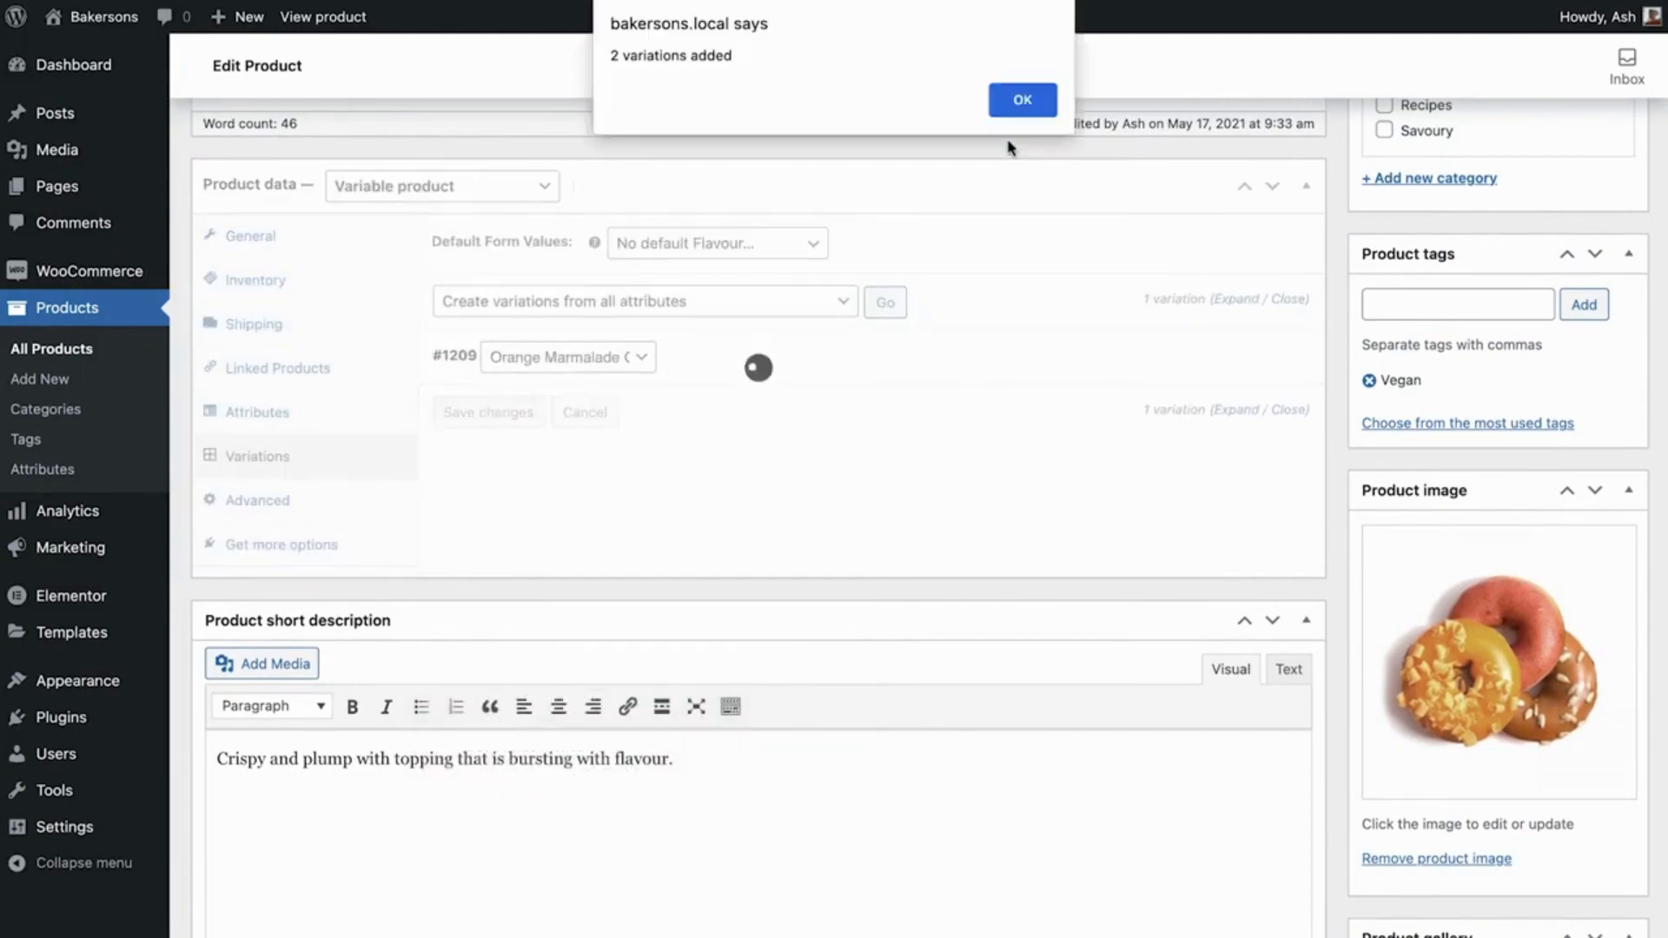
click(1028, 108)
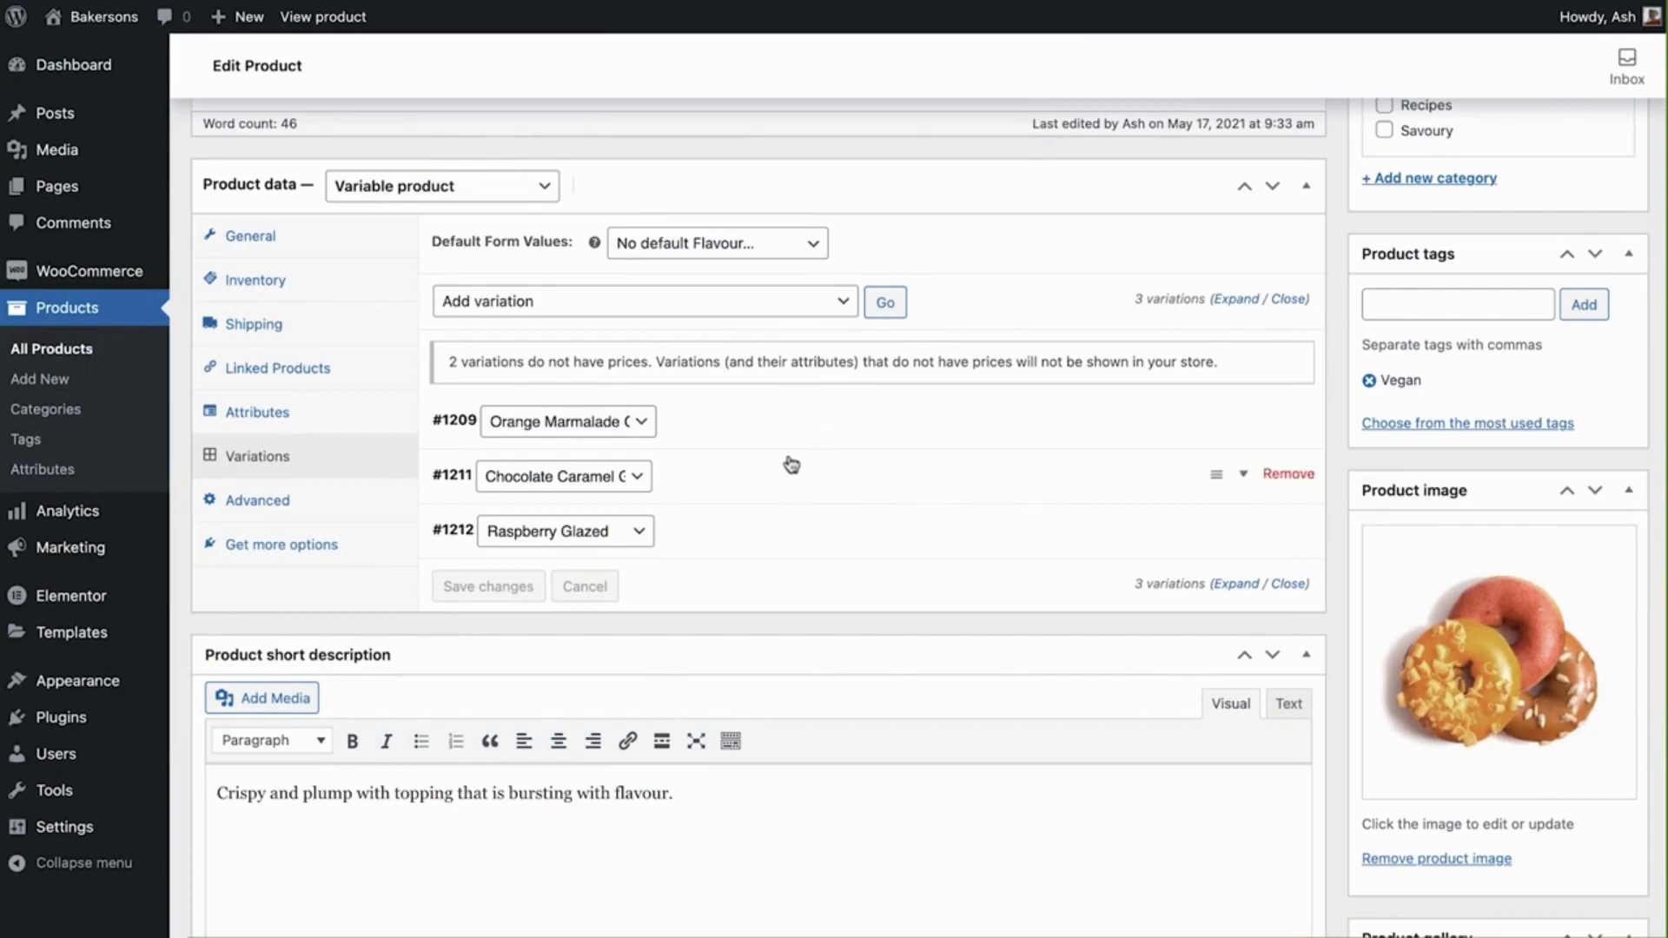
Step: Give the Chocolate Caramel Glazed variation the single chocolate doughnut image from the media library and a regular price of £3.50
click(775, 484)
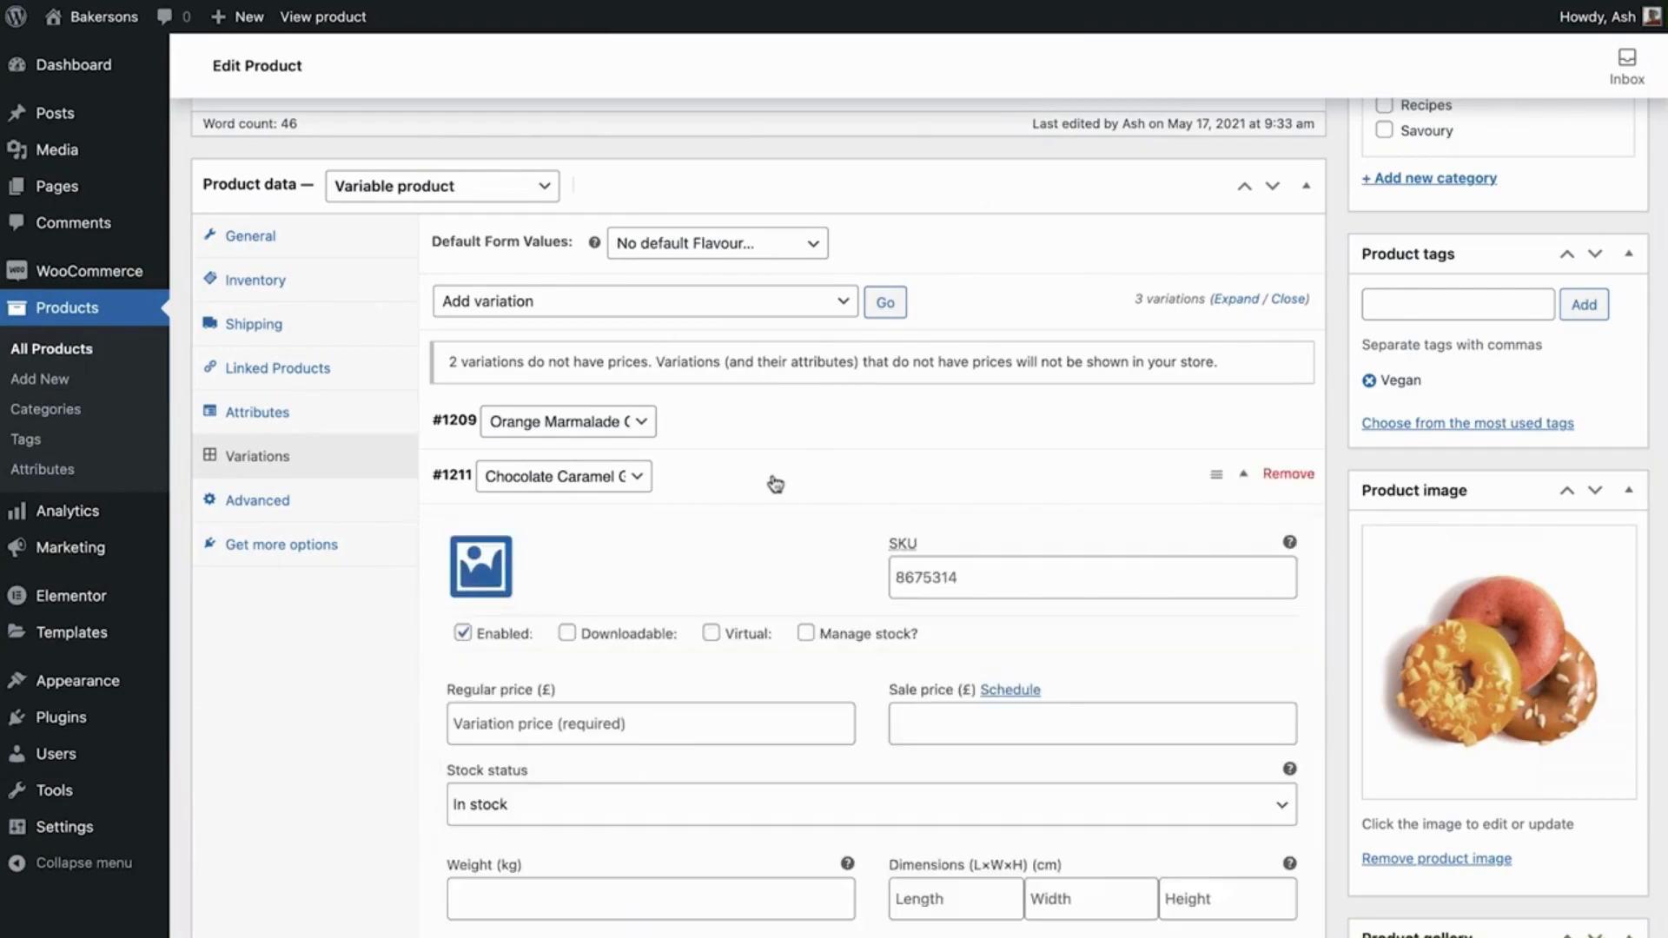
click(481, 566)
click(464, 315)
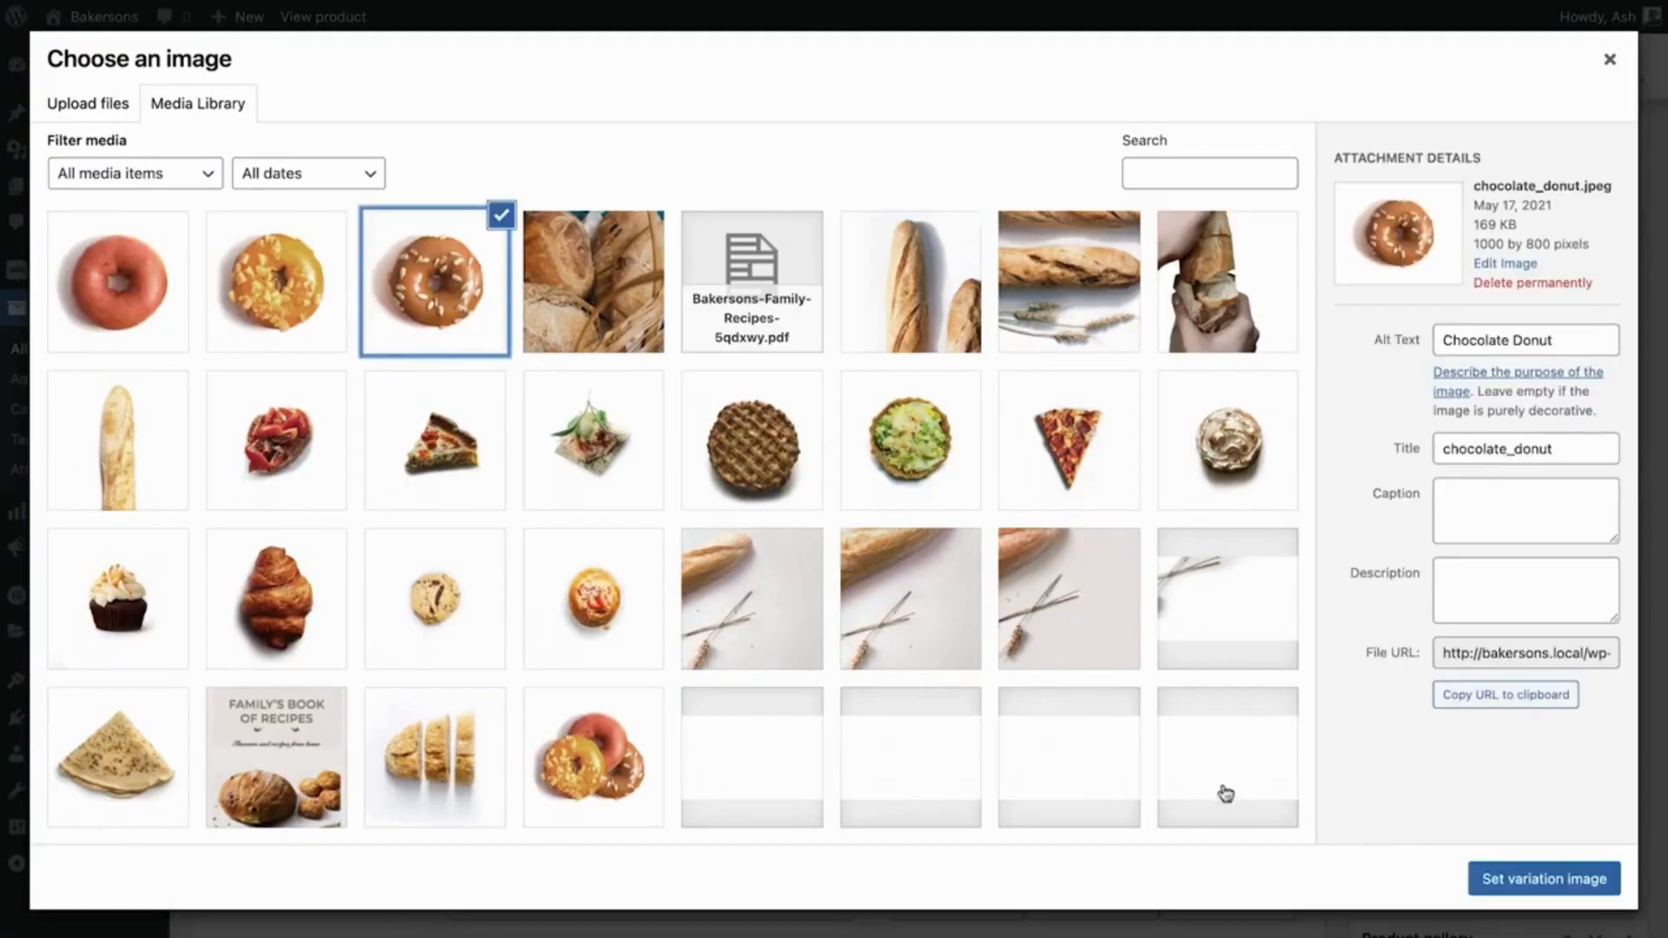
click(1501, 879)
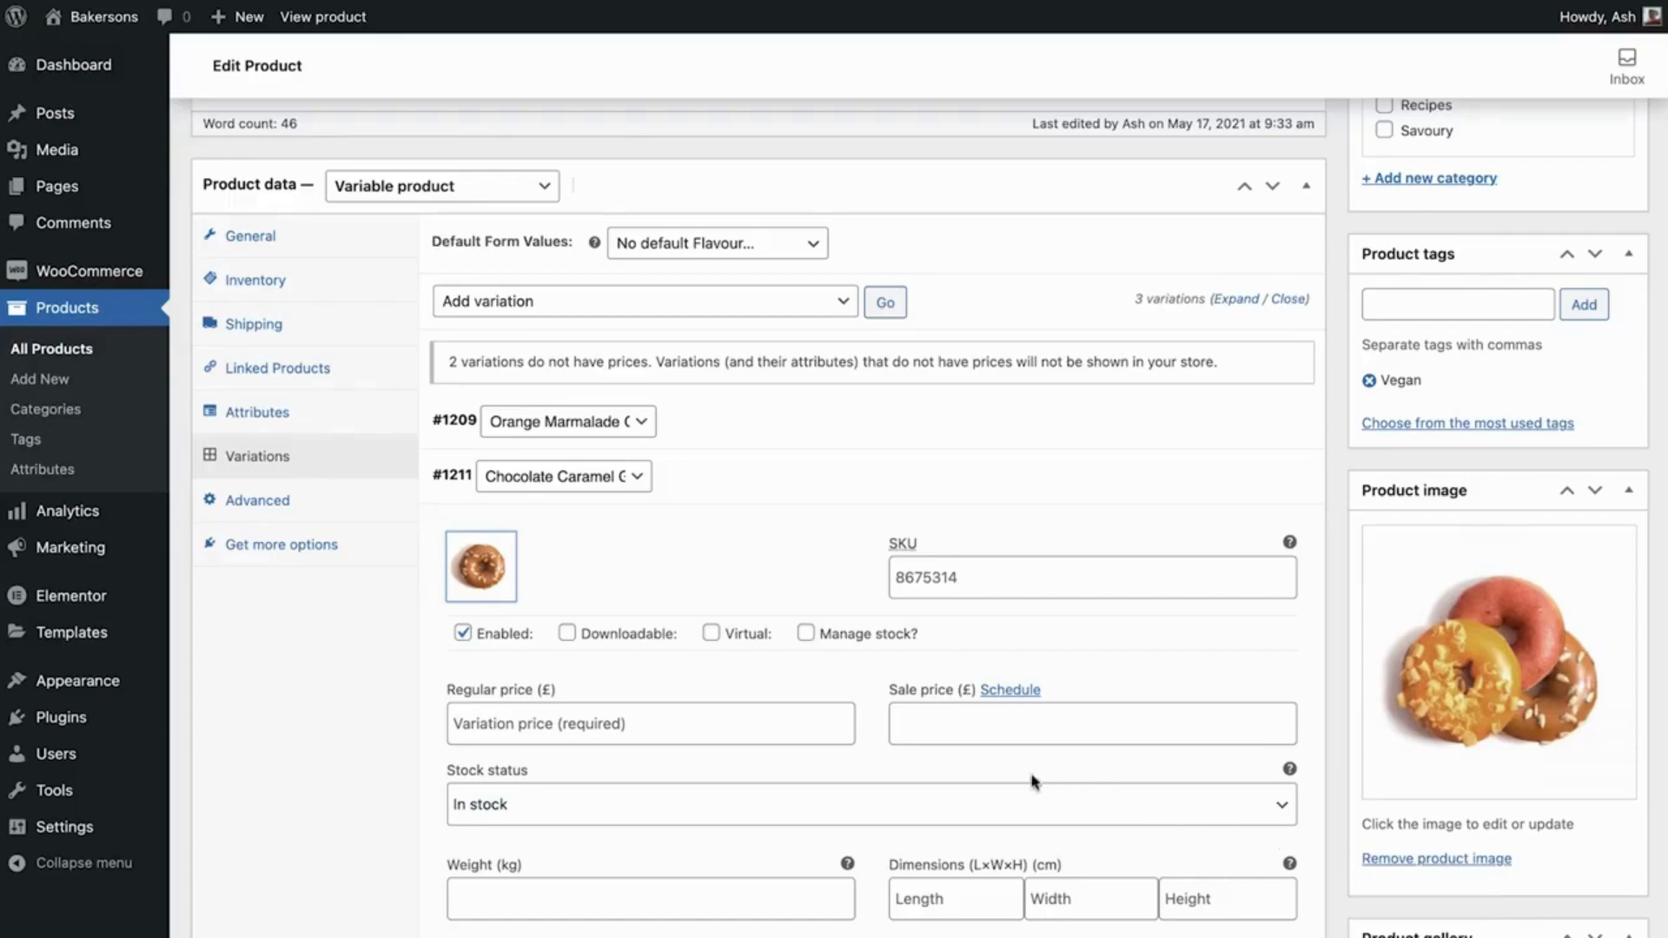
click(810, 728)
text(3.50)
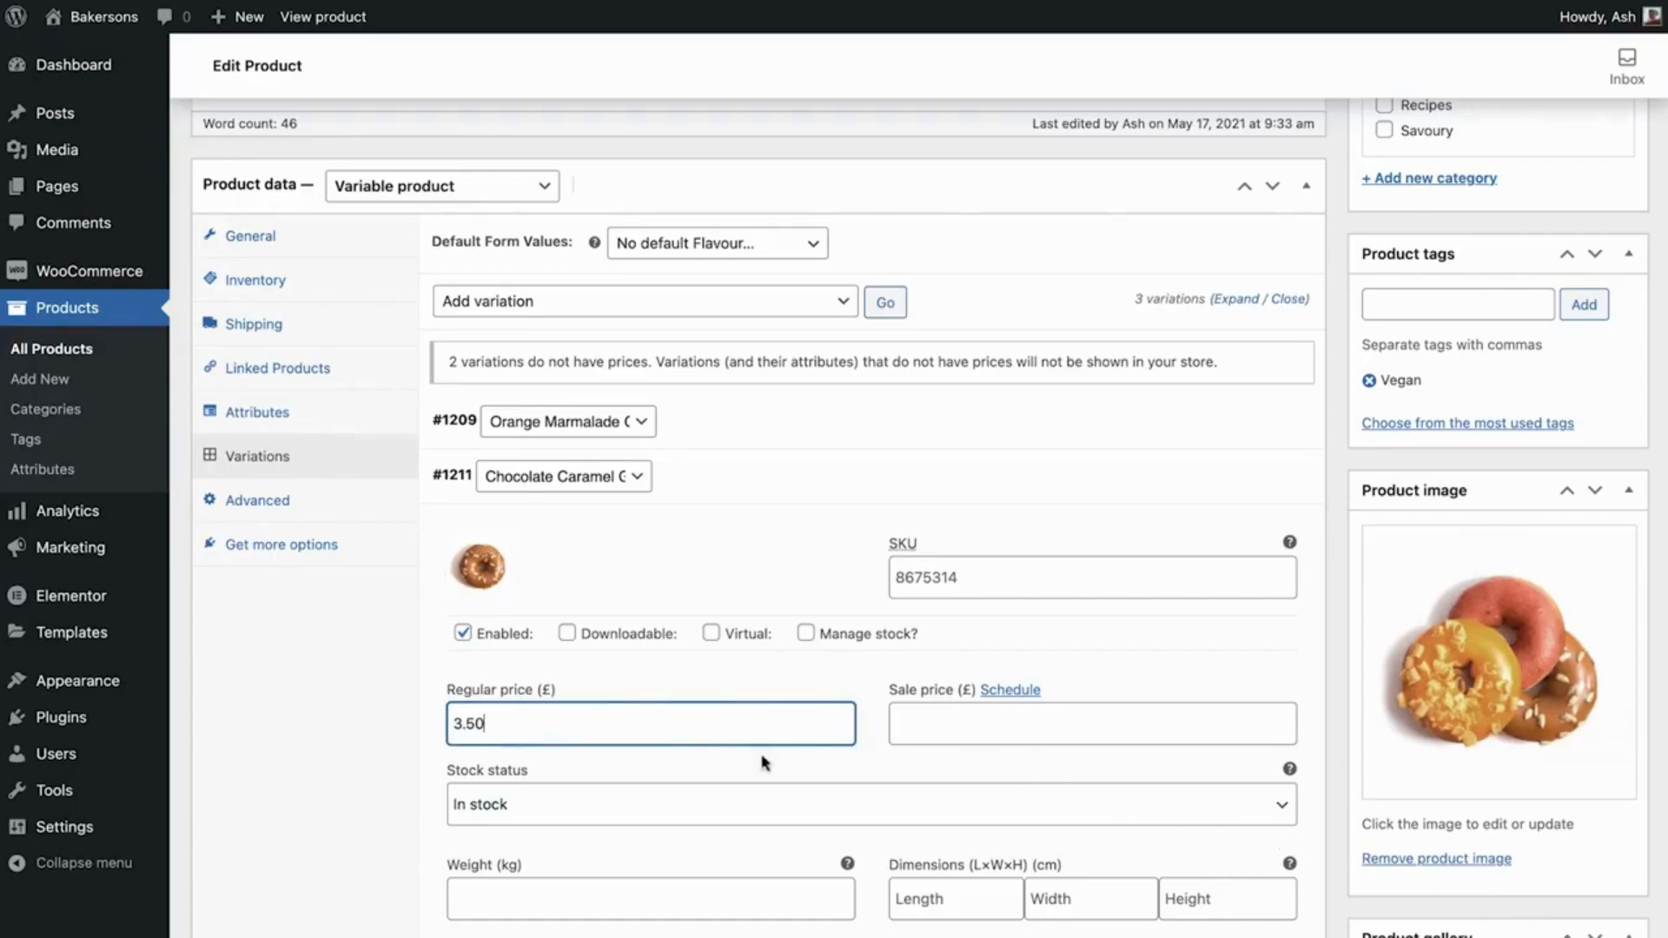
Step: Describe the Chocolate Caramel Glazed variation as "Chocolate caramel icing with a sprinkling of sunflower seeds." and save the changes
scroll(764, 762, down, 6)
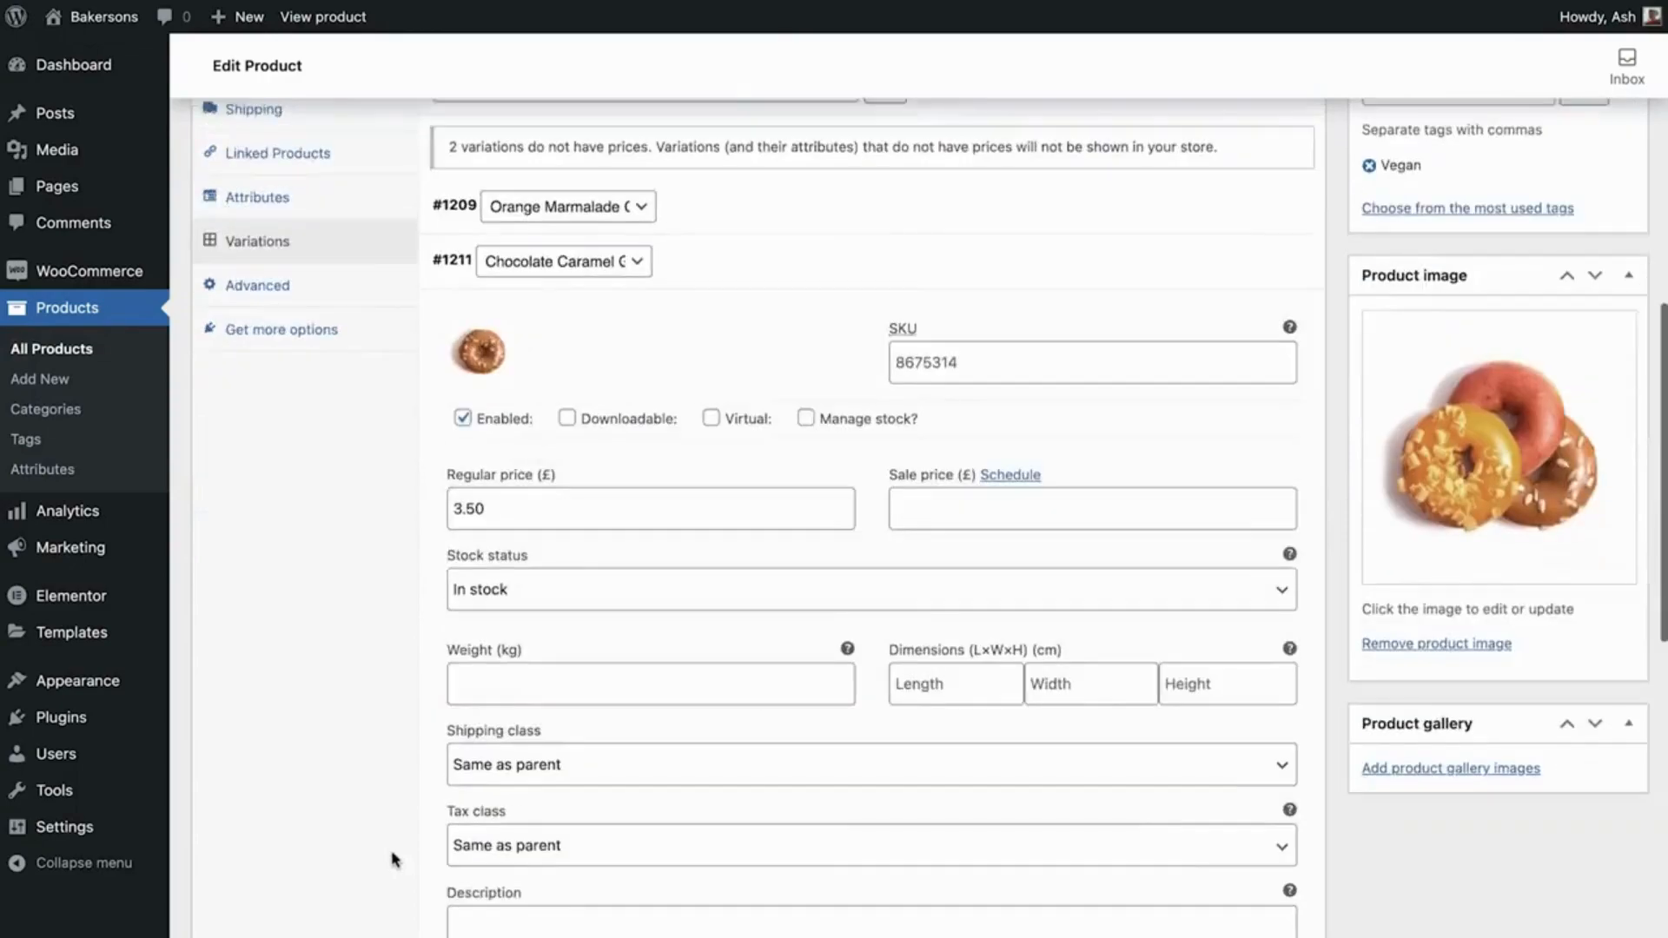
click(539, 664)
text(Chocolate caramel icing with a sprinkling of sunflower seeds.)
click(466, 784)
Step: Give the Raspberry Glazed variation the raspberry doughnut image from the media library and a regular price of £2.50
scroll(466, 781, up, 5)
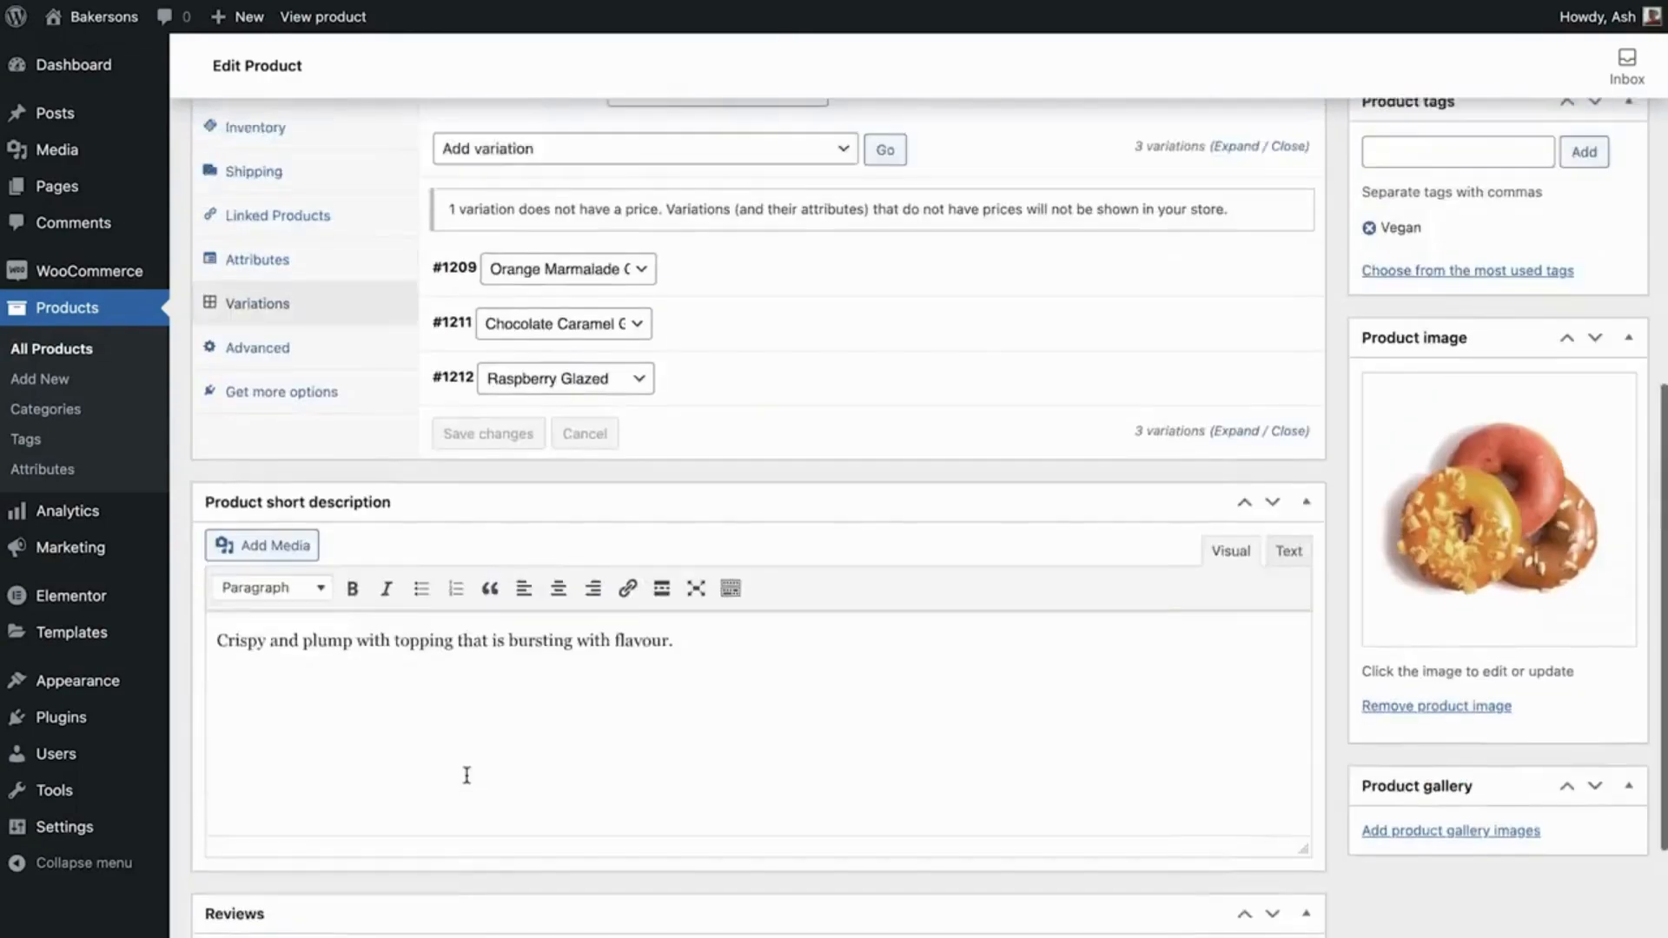
click(756, 538)
click(492, 618)
click(117, 281)
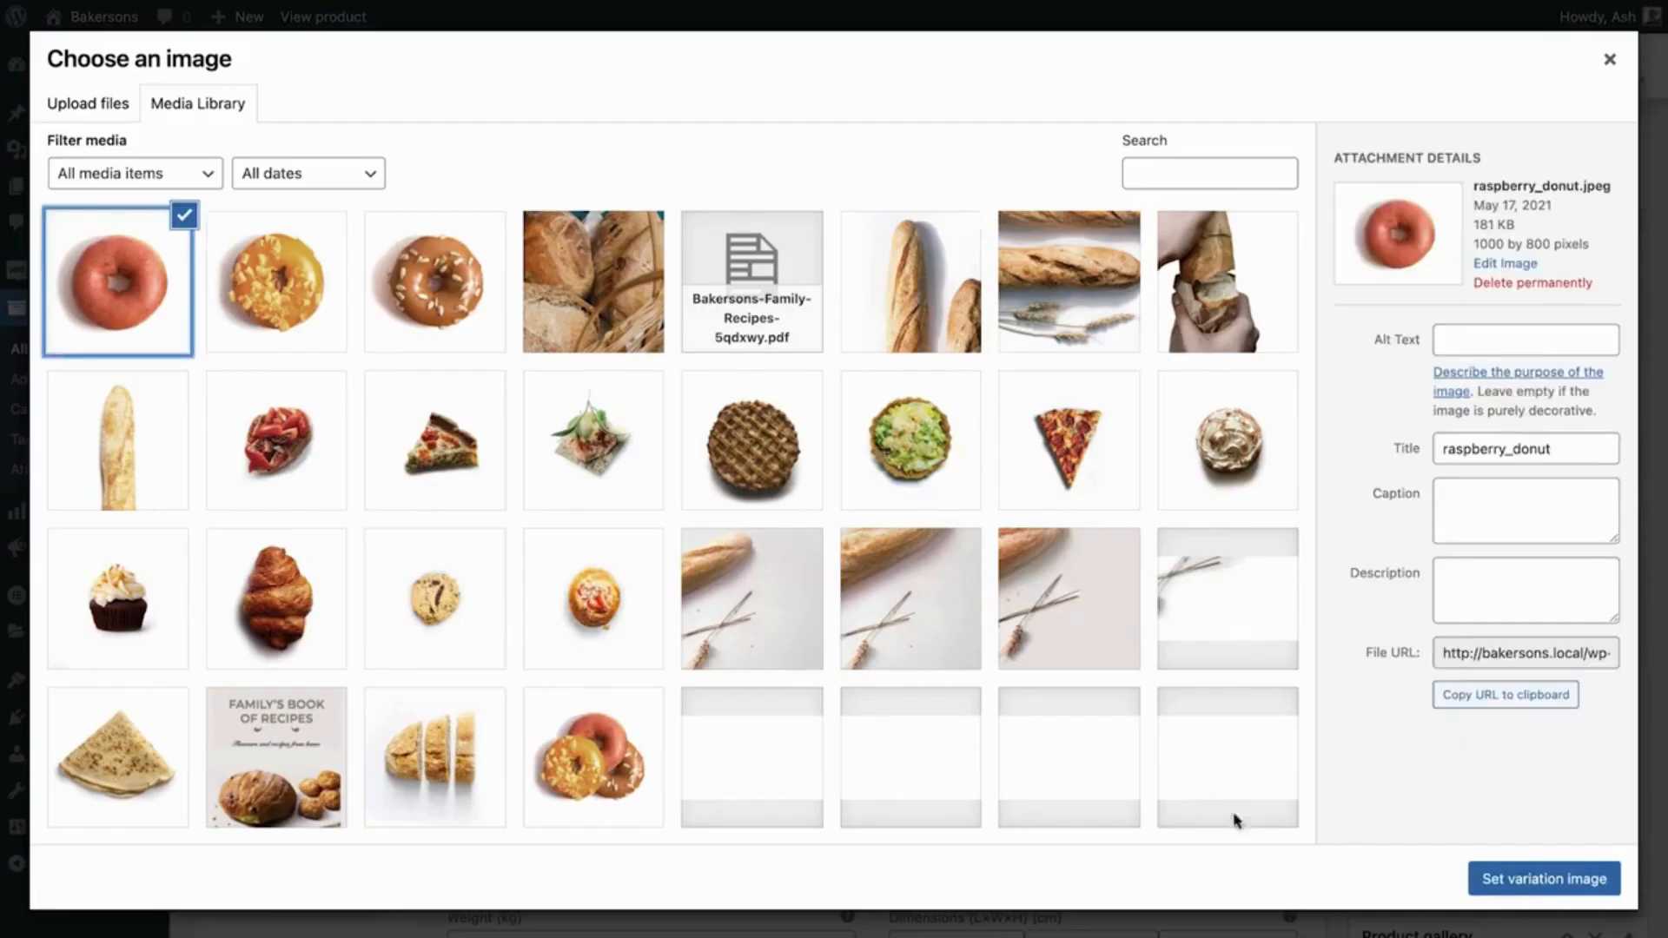
click(1544, 878)
click(608, 776)
text(2.50)
Step: Describe the Raspberry Glazed variation as "Fresh fruity raspberry glaze." and save the changes
click(393, 814)
scroll(393, 815, down, 5)
click(852, 738)
text(Fresh fruity raspberry glaze.)
click(487, 835)
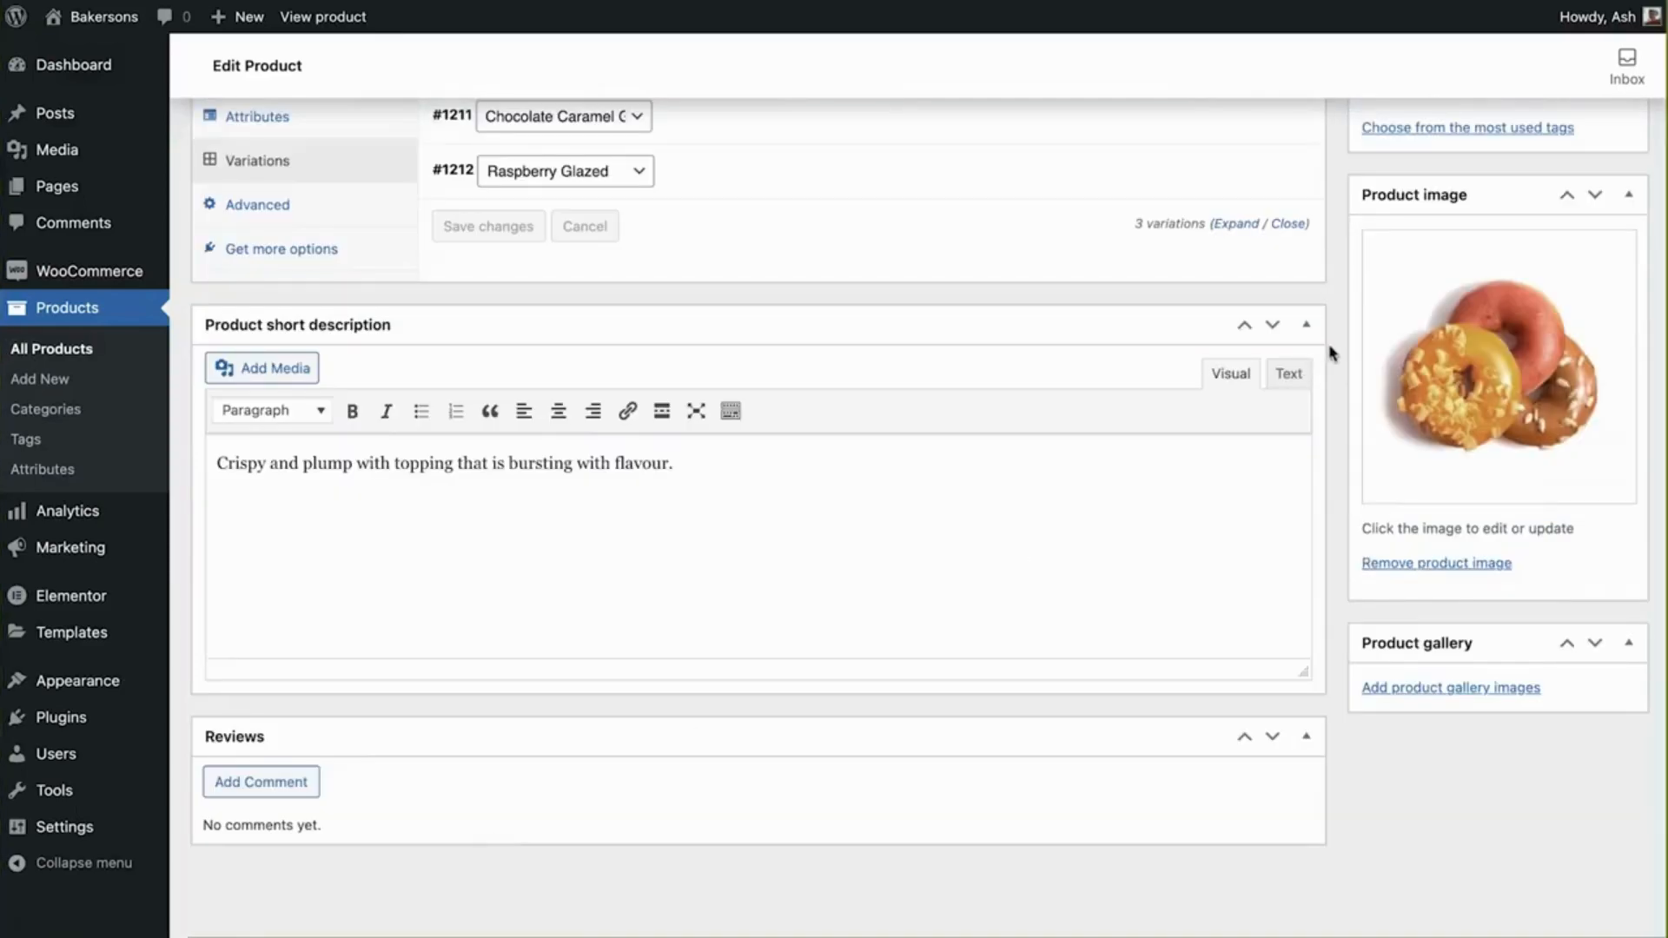
Step: Preview the Gourmet Doughnuts page and check the image, description and price of each of the three flavours
scroll(1333, 352, up, 8)
scroll(1337, 339, up, 3)
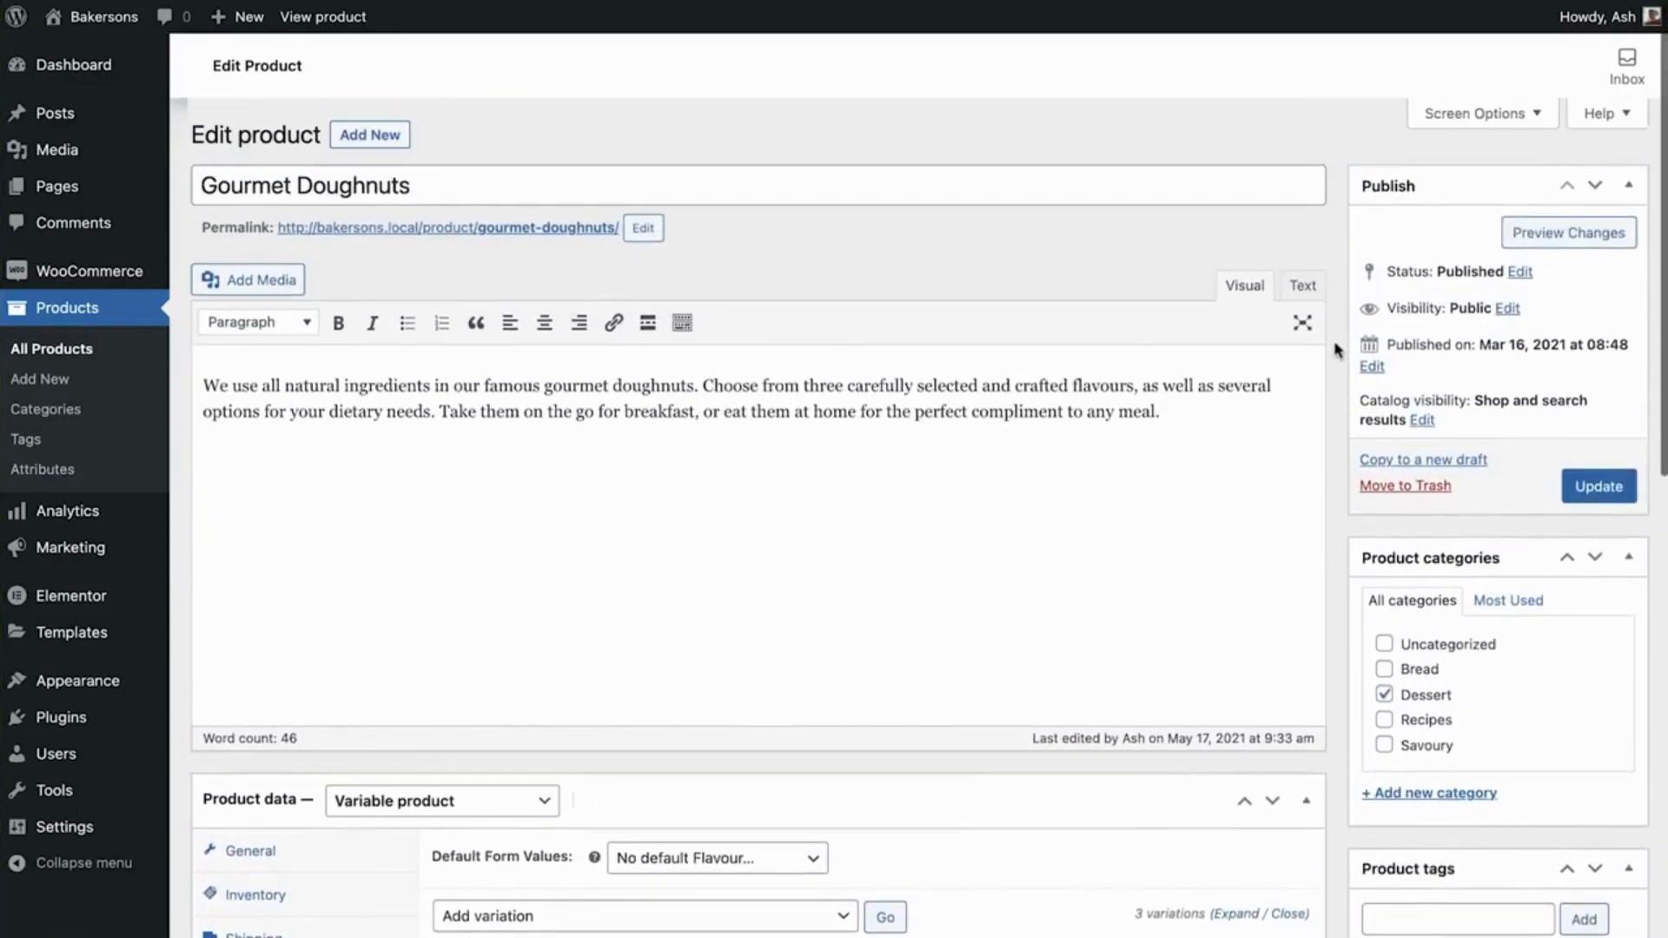
click(1589, 232)
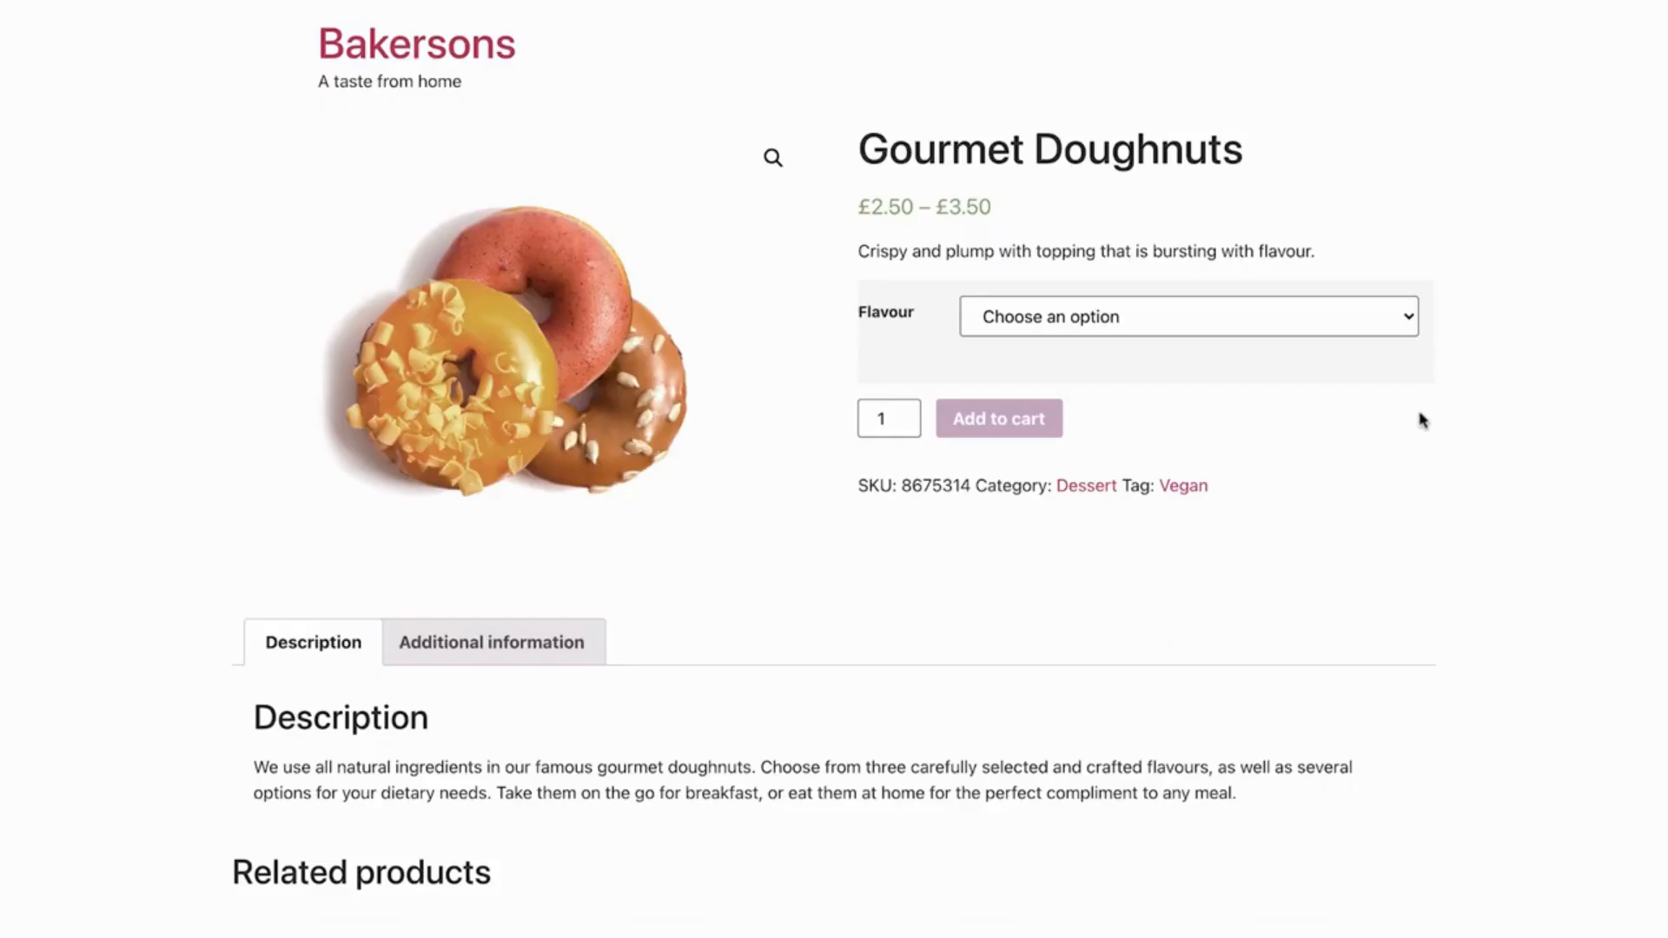
click(1380, 338)
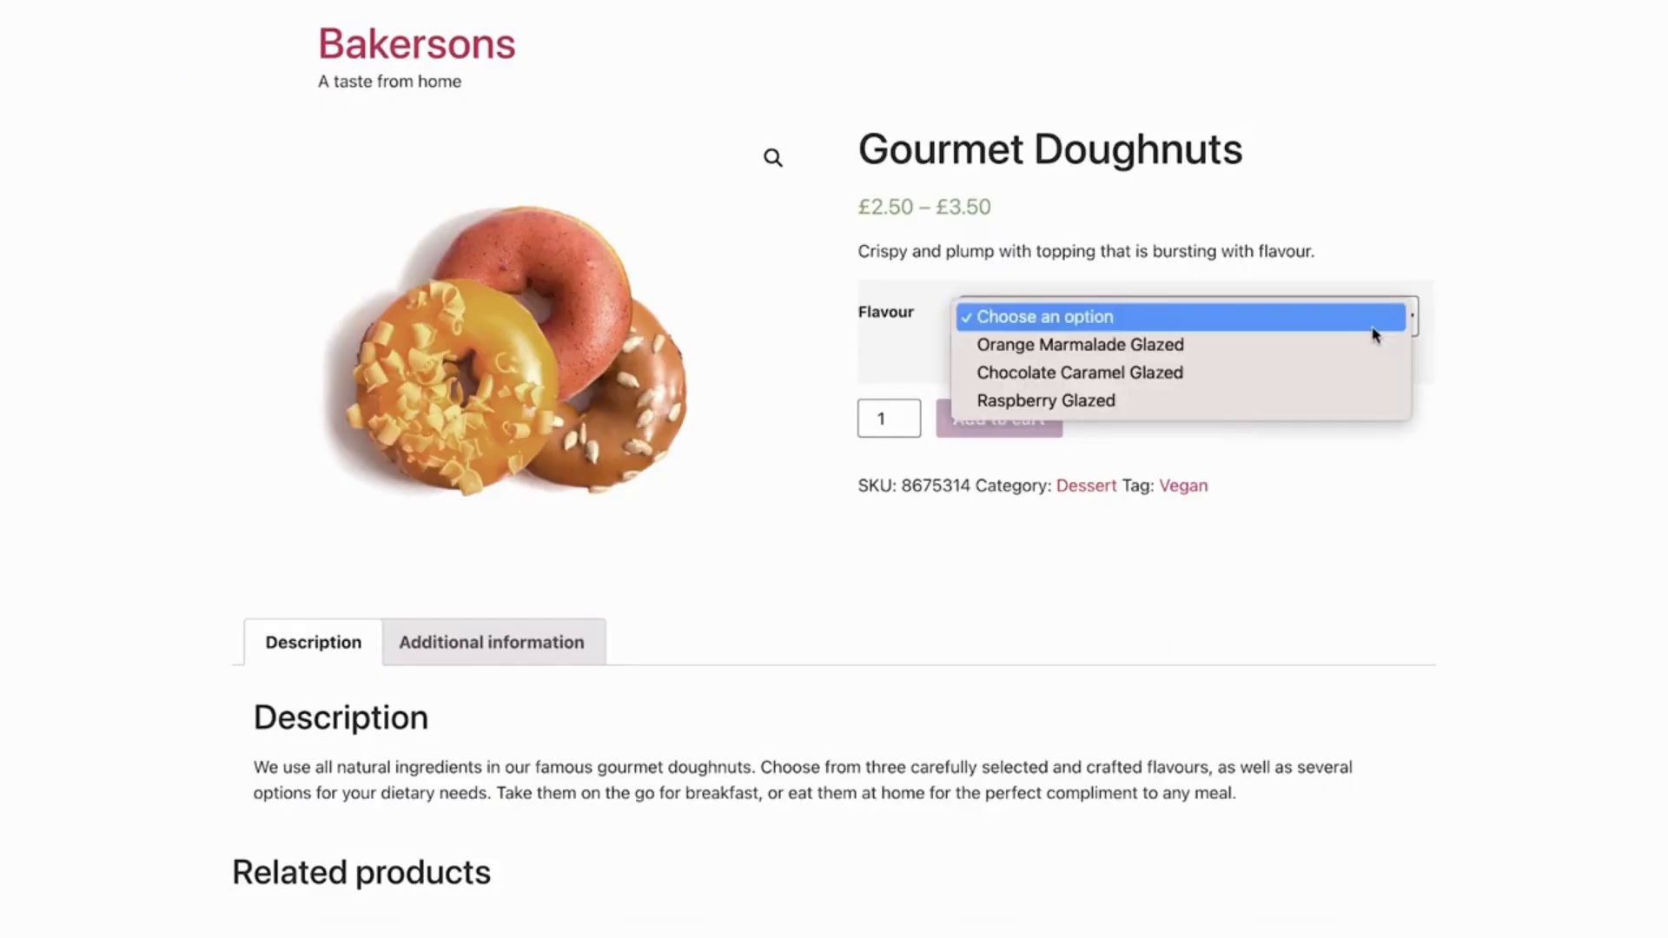
click(1373, 345)
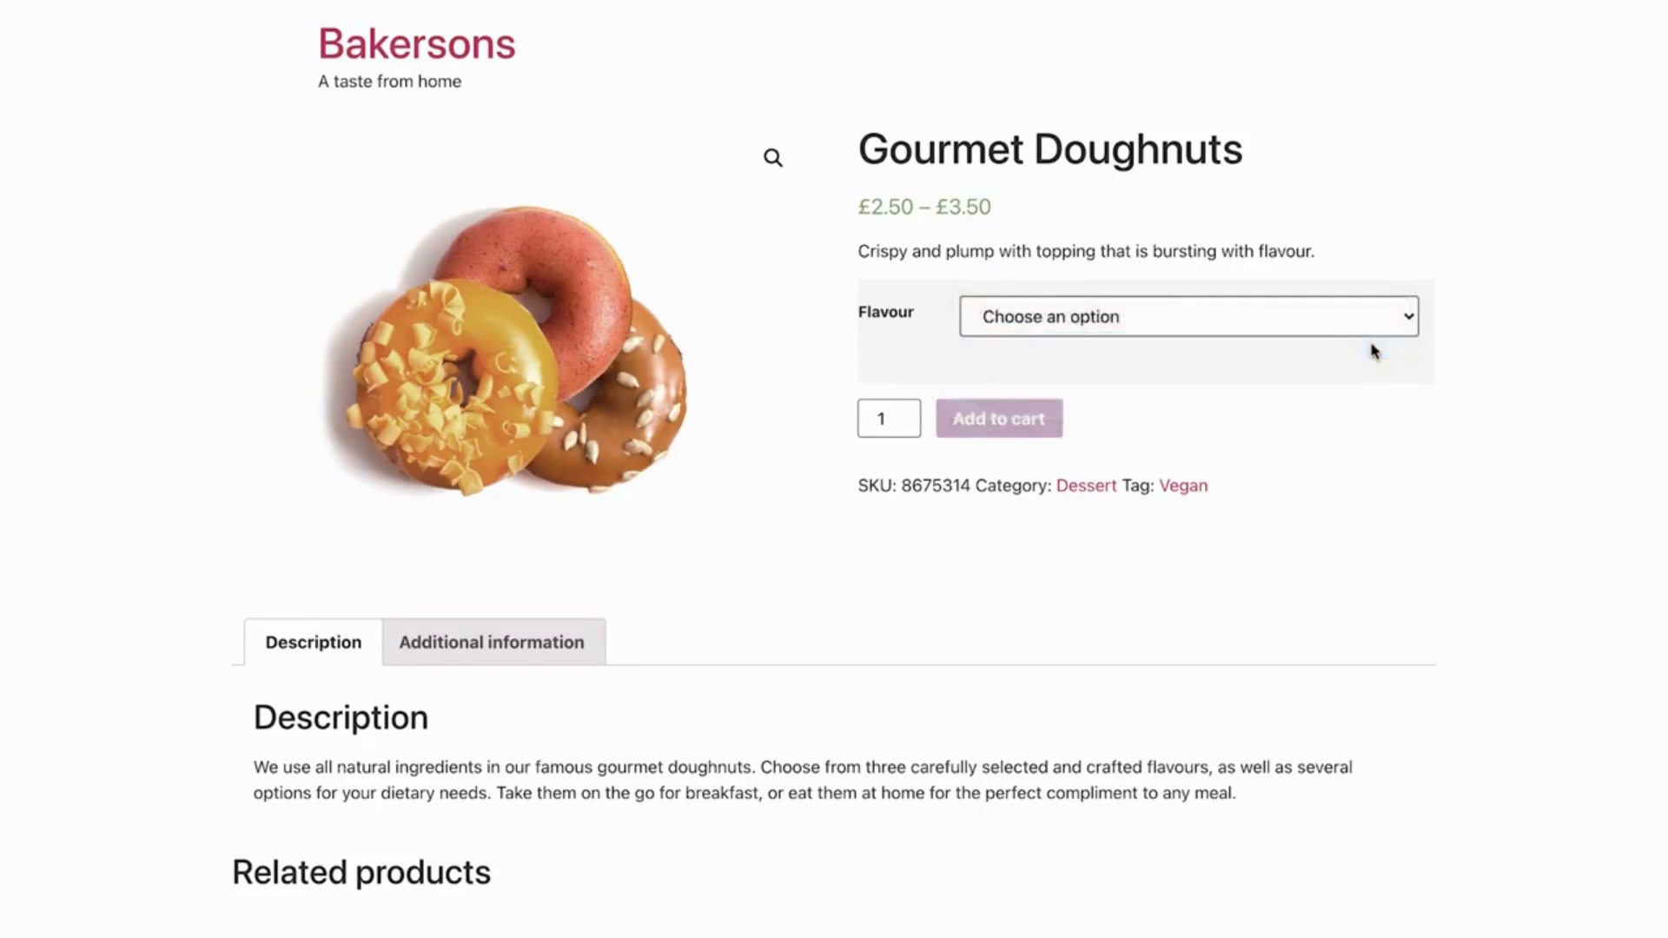
click(1371, 333)
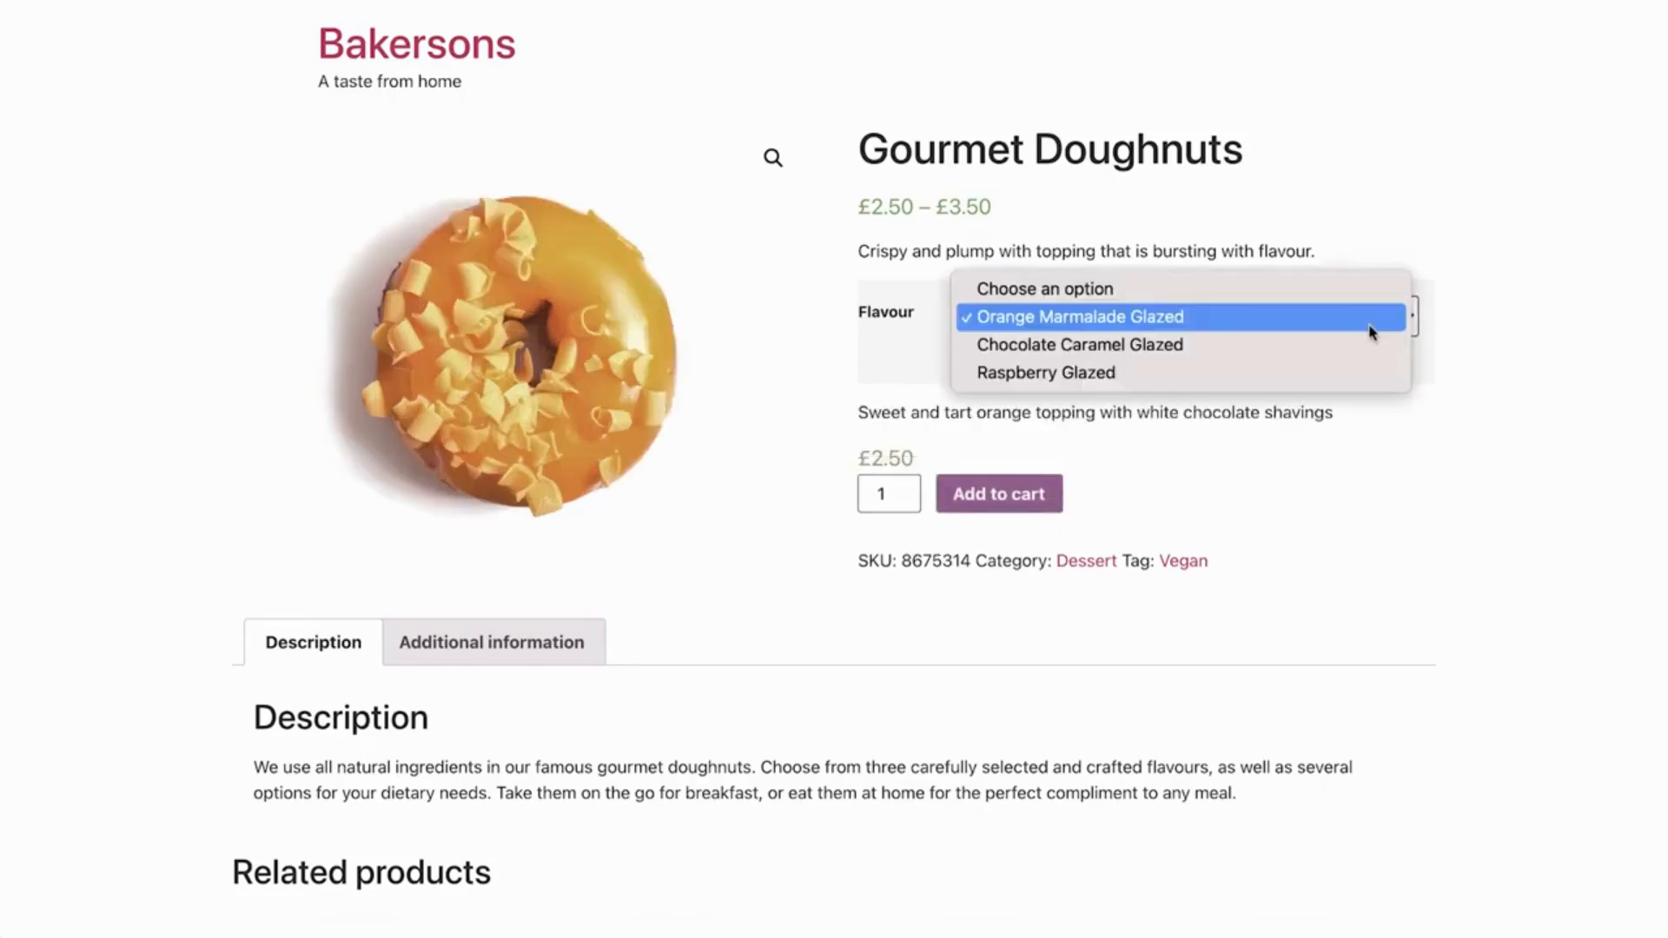
click(1368, 347)
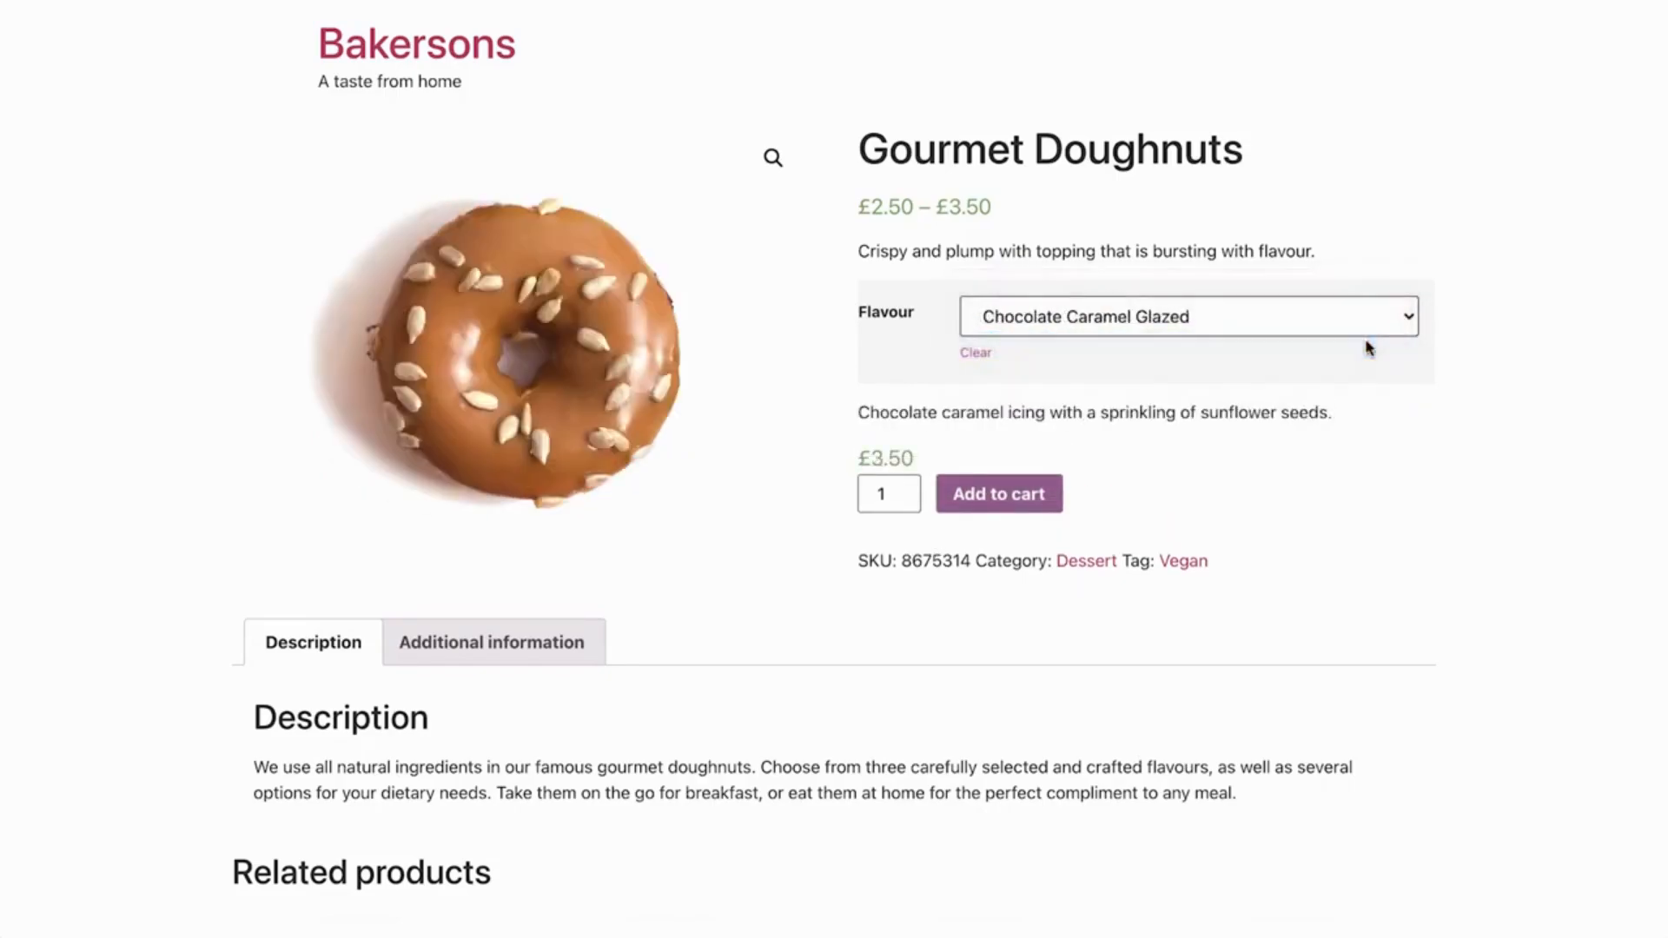
click(1368, 330)
click(1363, 344)
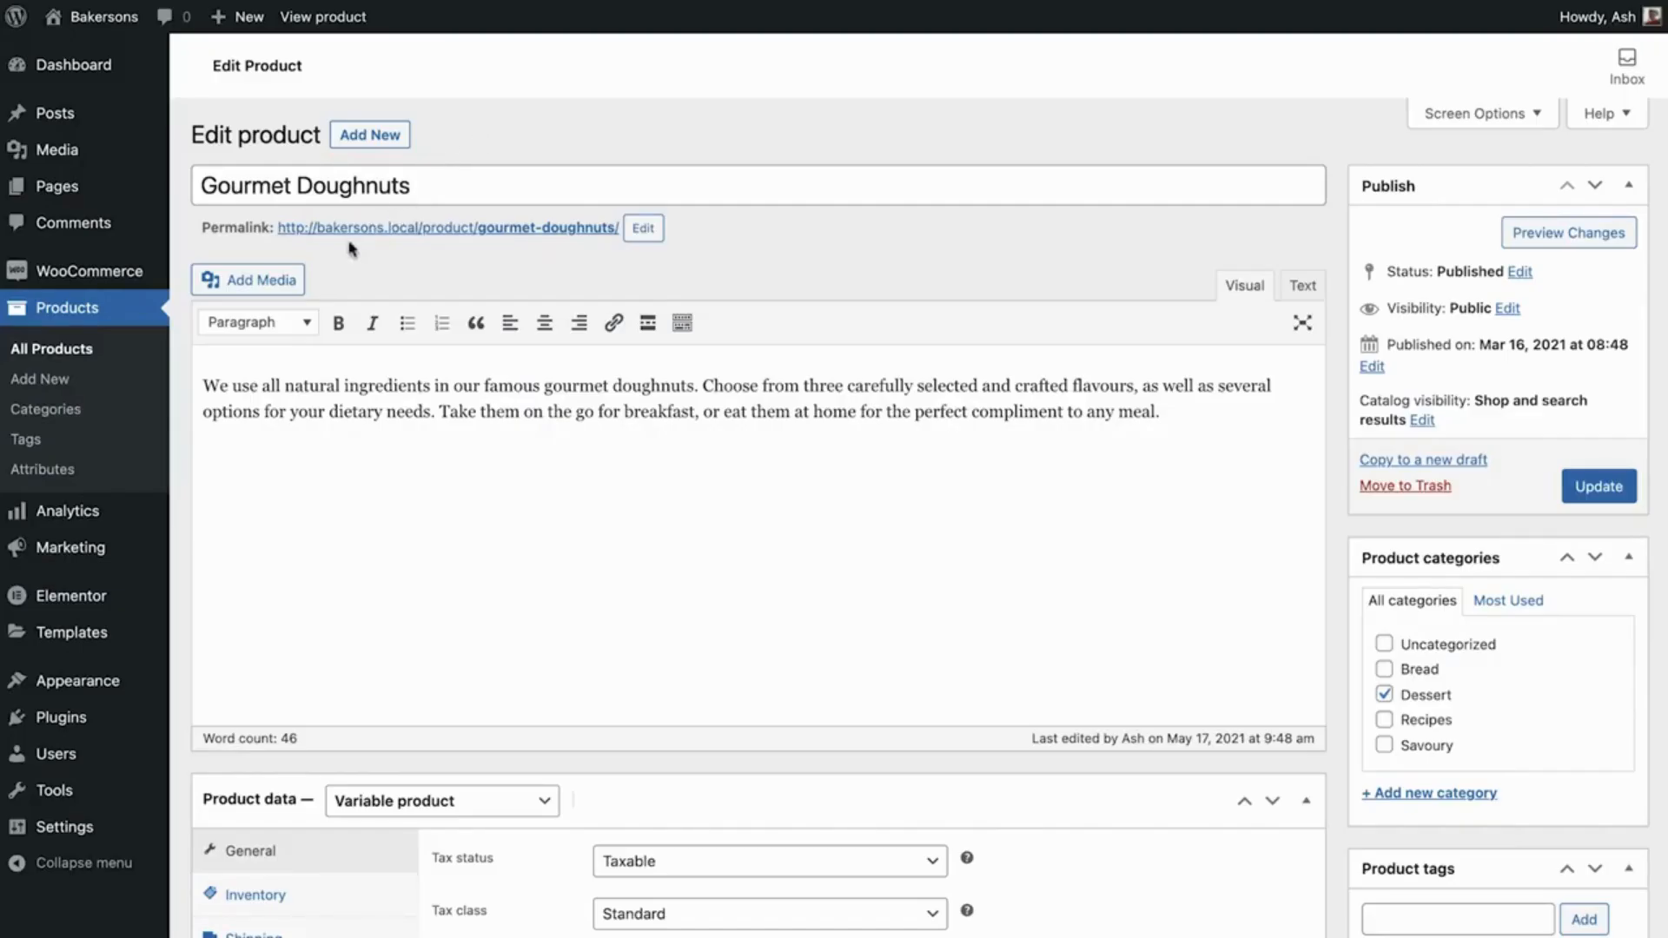
Step: Create a global product attribute named Dietary Options
click(80, 473)
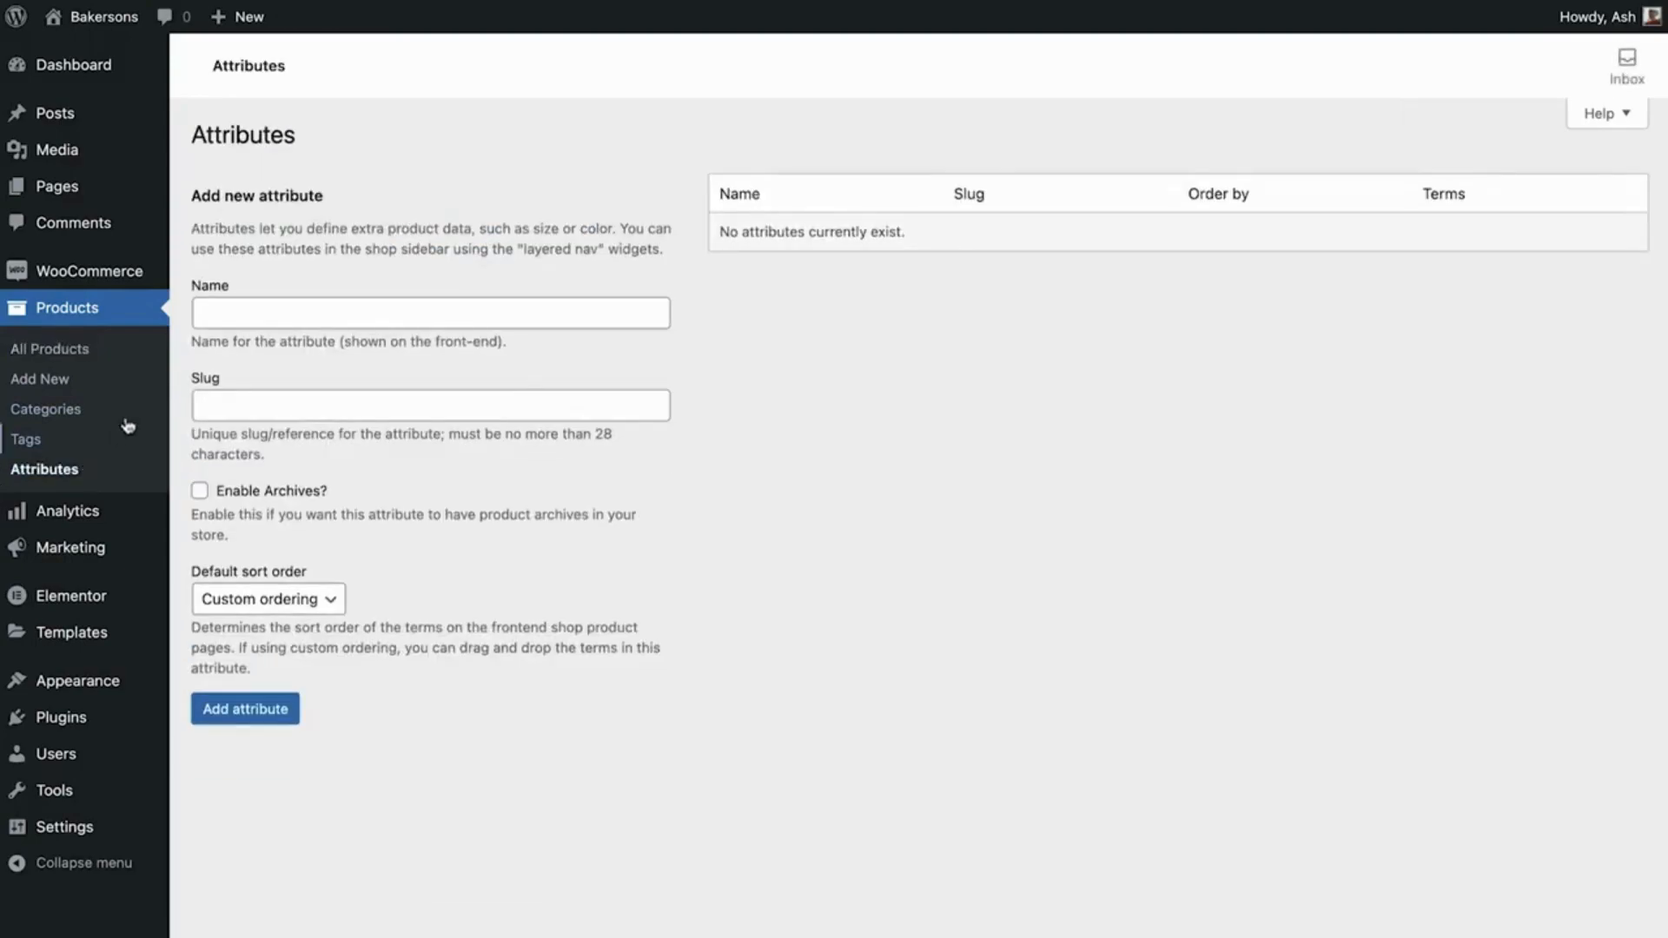
click(241, 323)
text(Dietary Options)
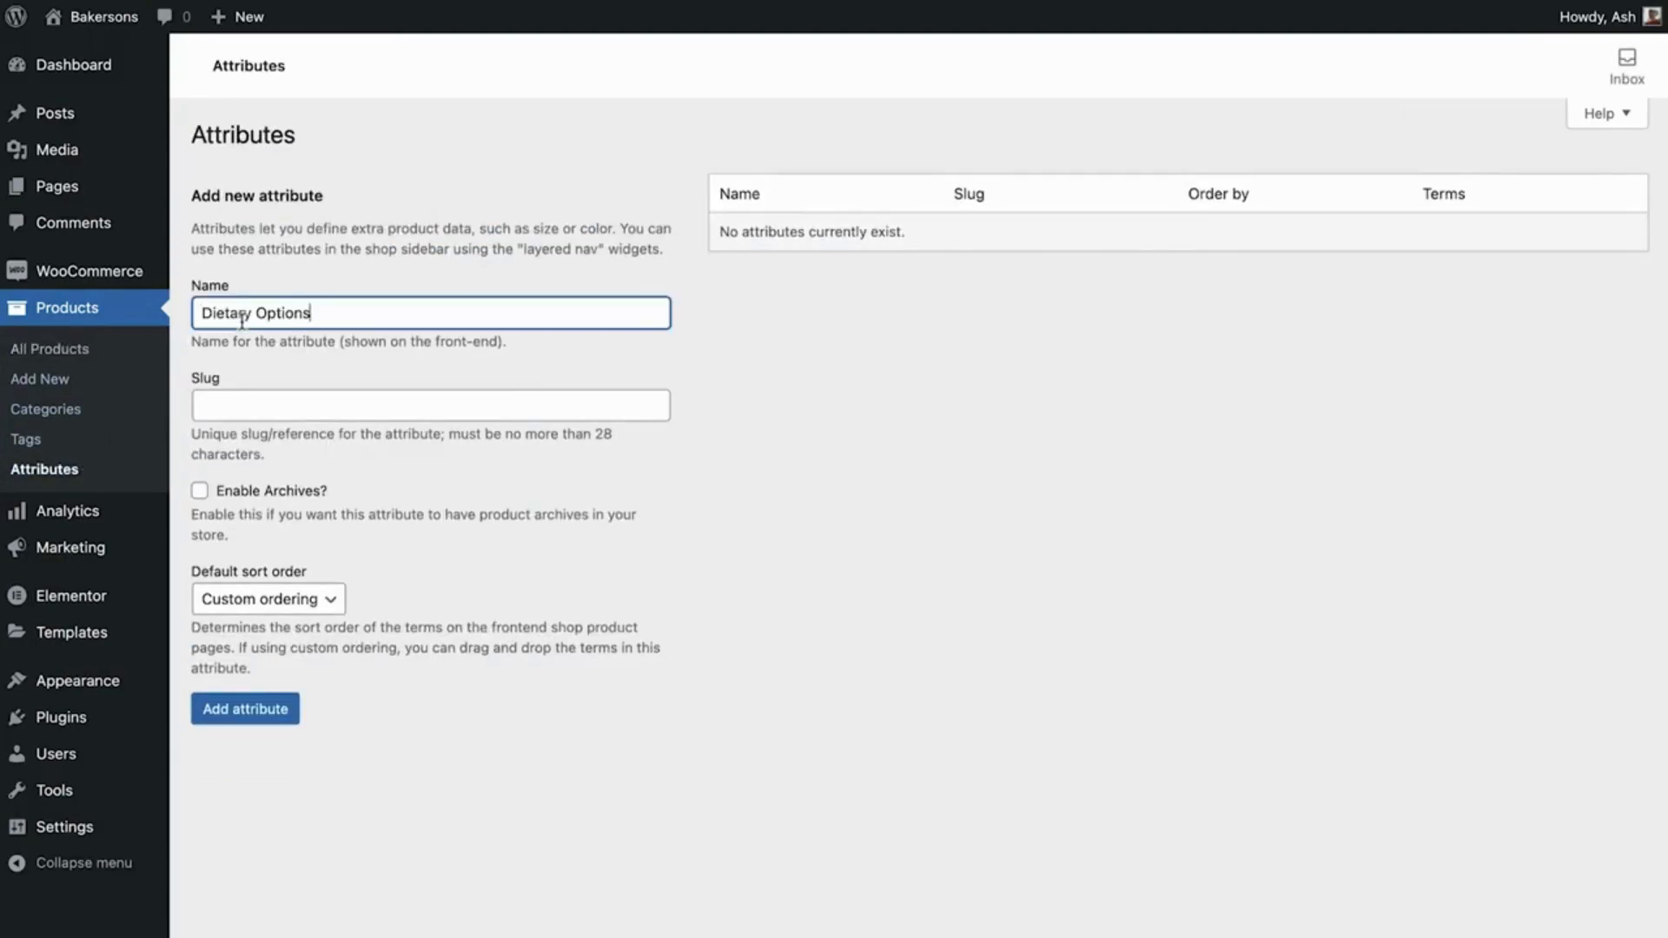
click(235, 711)
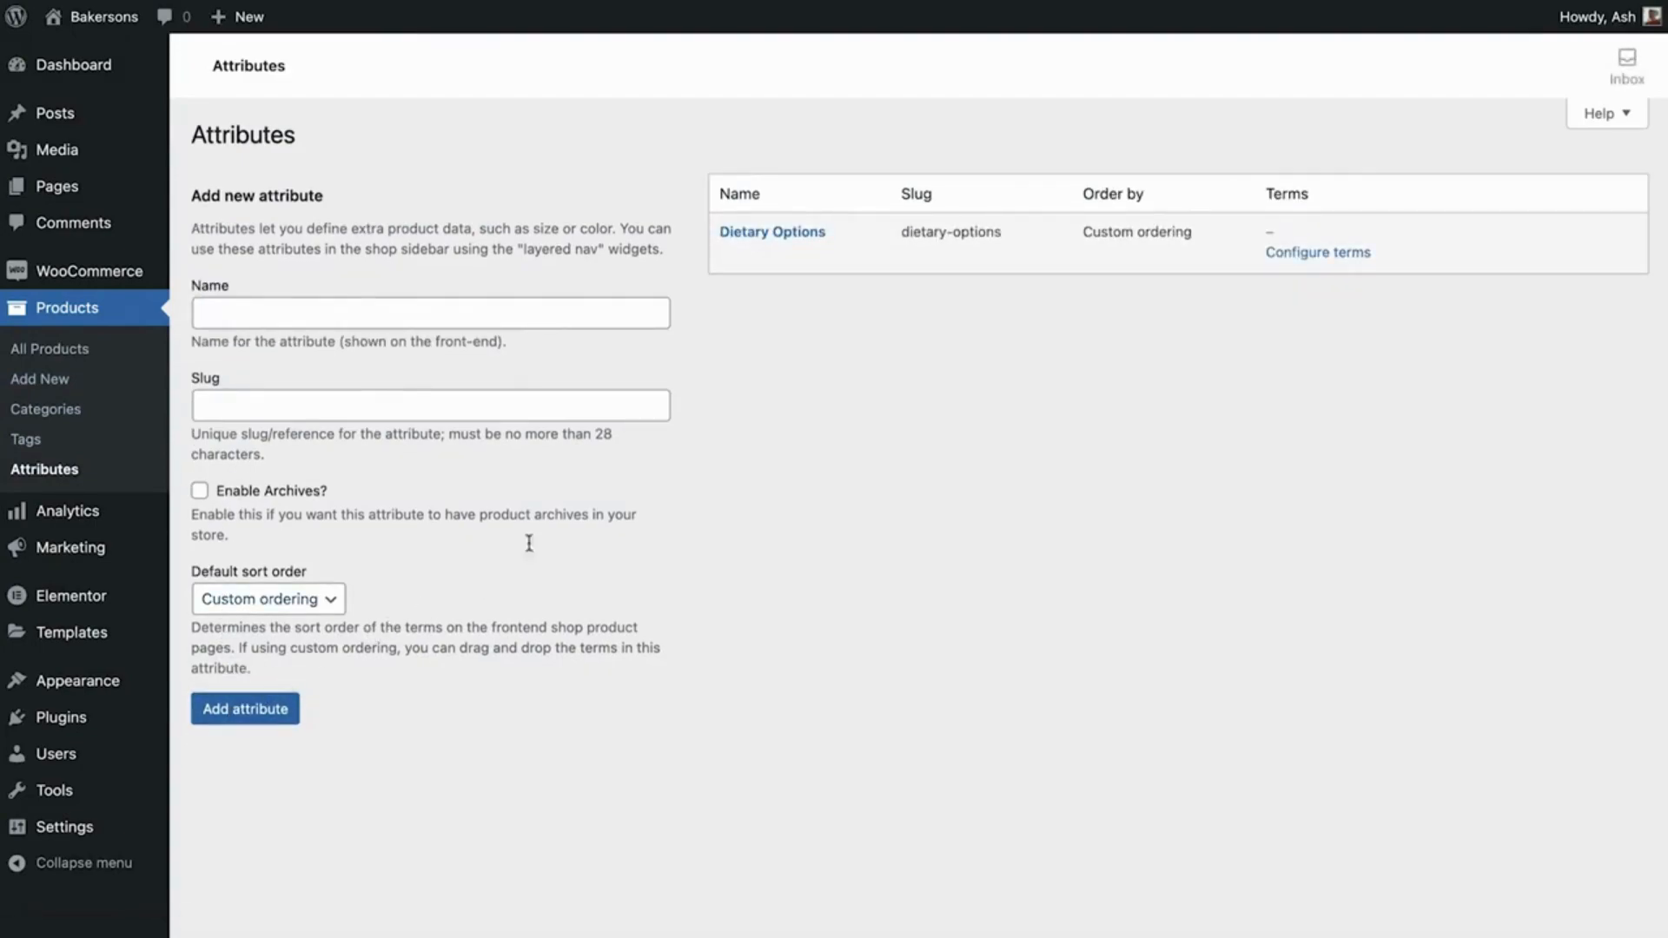
Step: Add the terms Gluten Free, Nut Free and Vegan to the Dietary Options attribute
click(1281, 252)
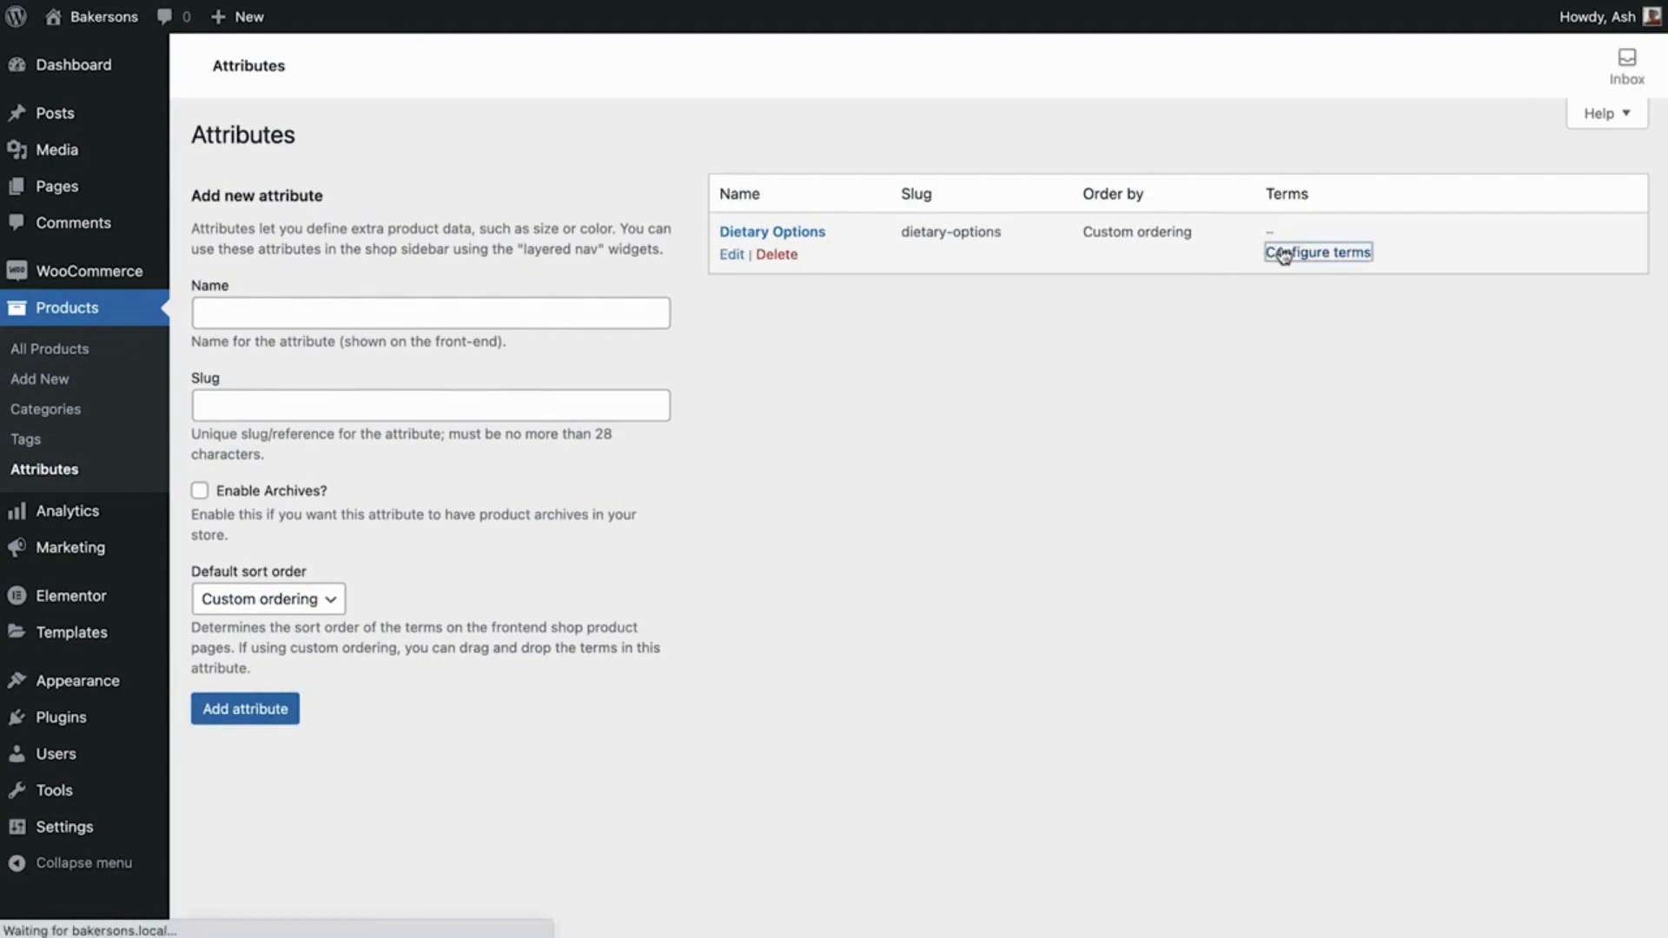
click(655, 383)
text(Gluten Free)
click(296, 763)
click(313, 383)
text(Nut Free)
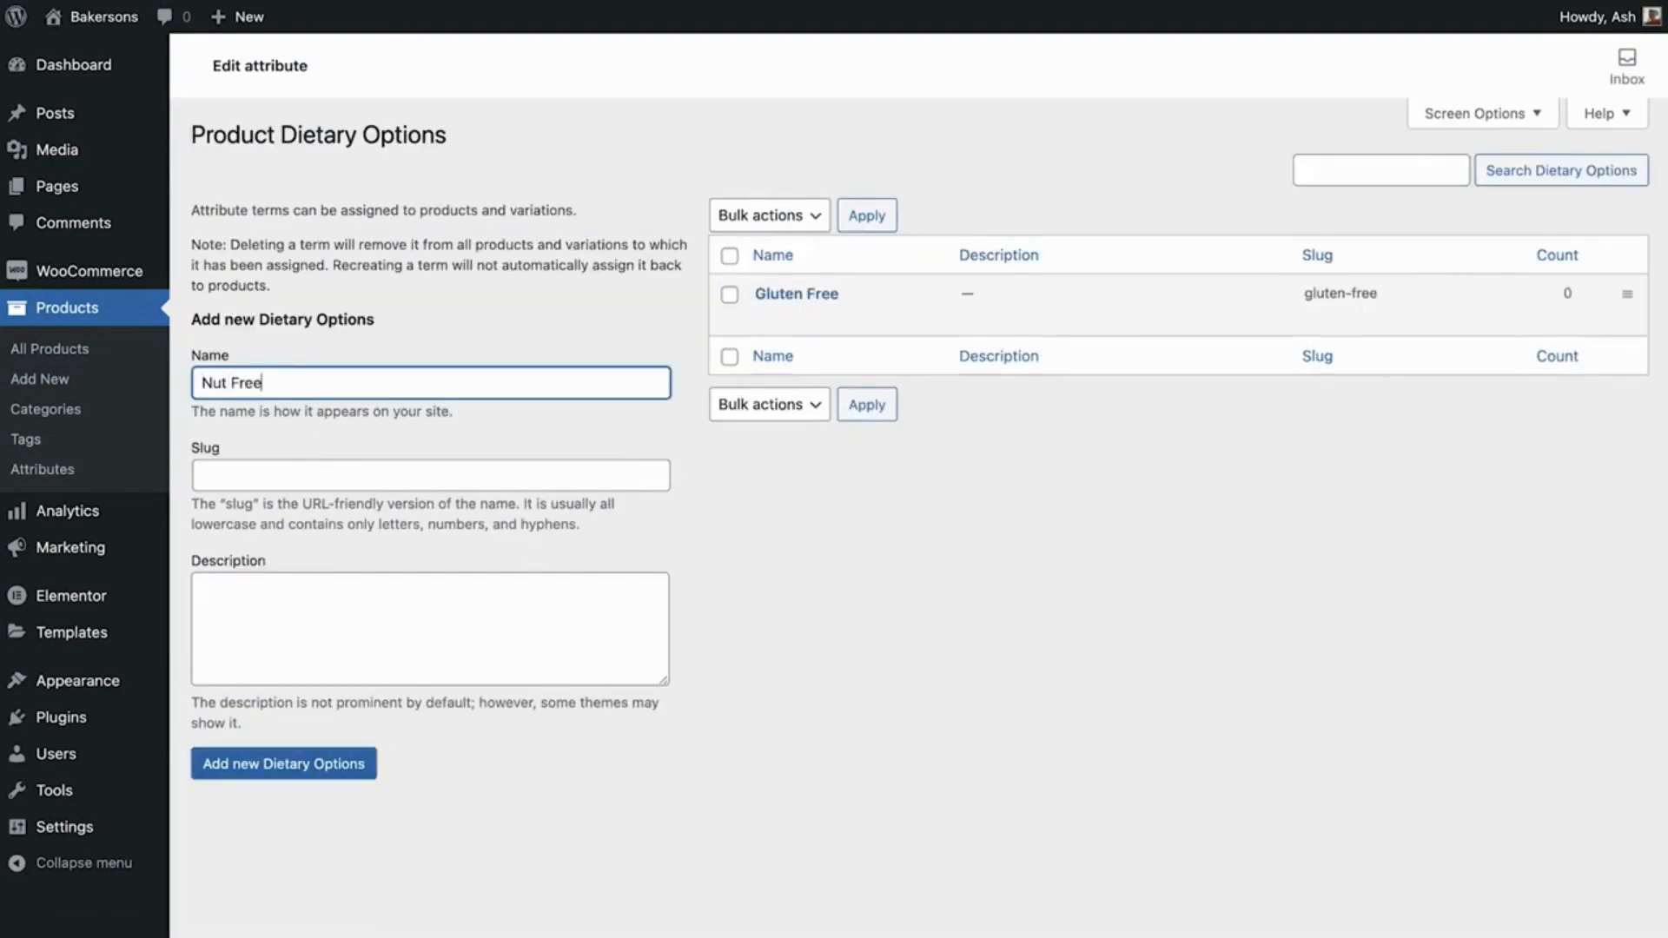
click(267, 763)
click(336, 382)
text(Vegan)
click(249, 769)
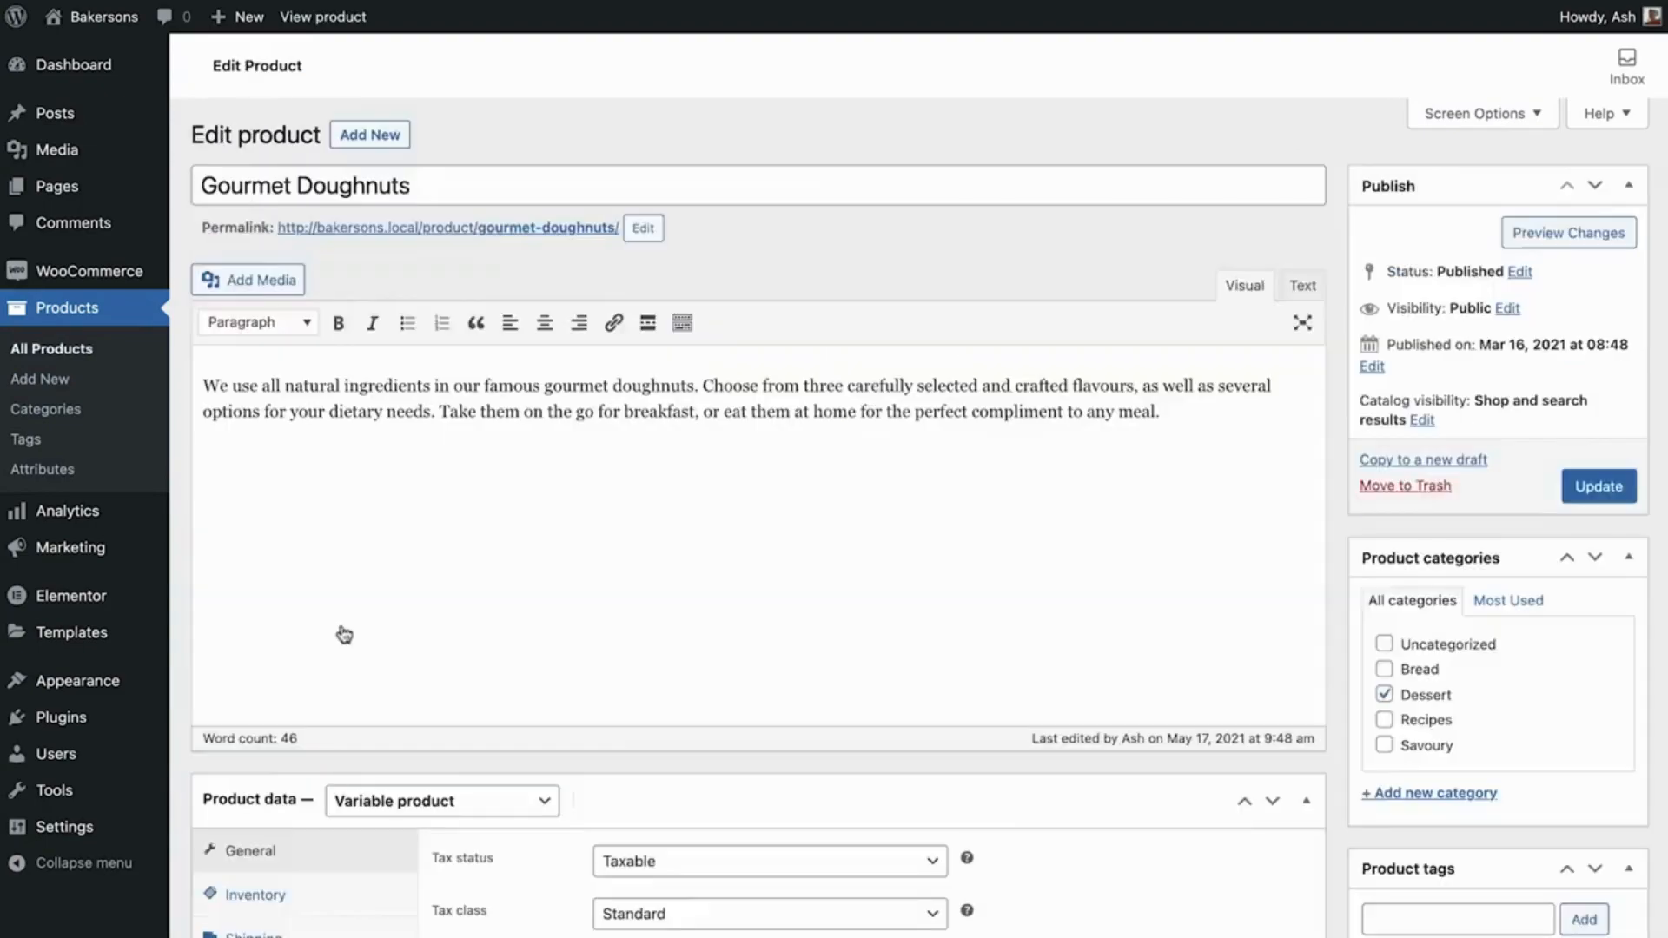
Step: Add Dietary Options with all its terms to the Gourmet Doughnuts attributes, enable it for variations and save the attributes
scroll(343, 633, down, 7)
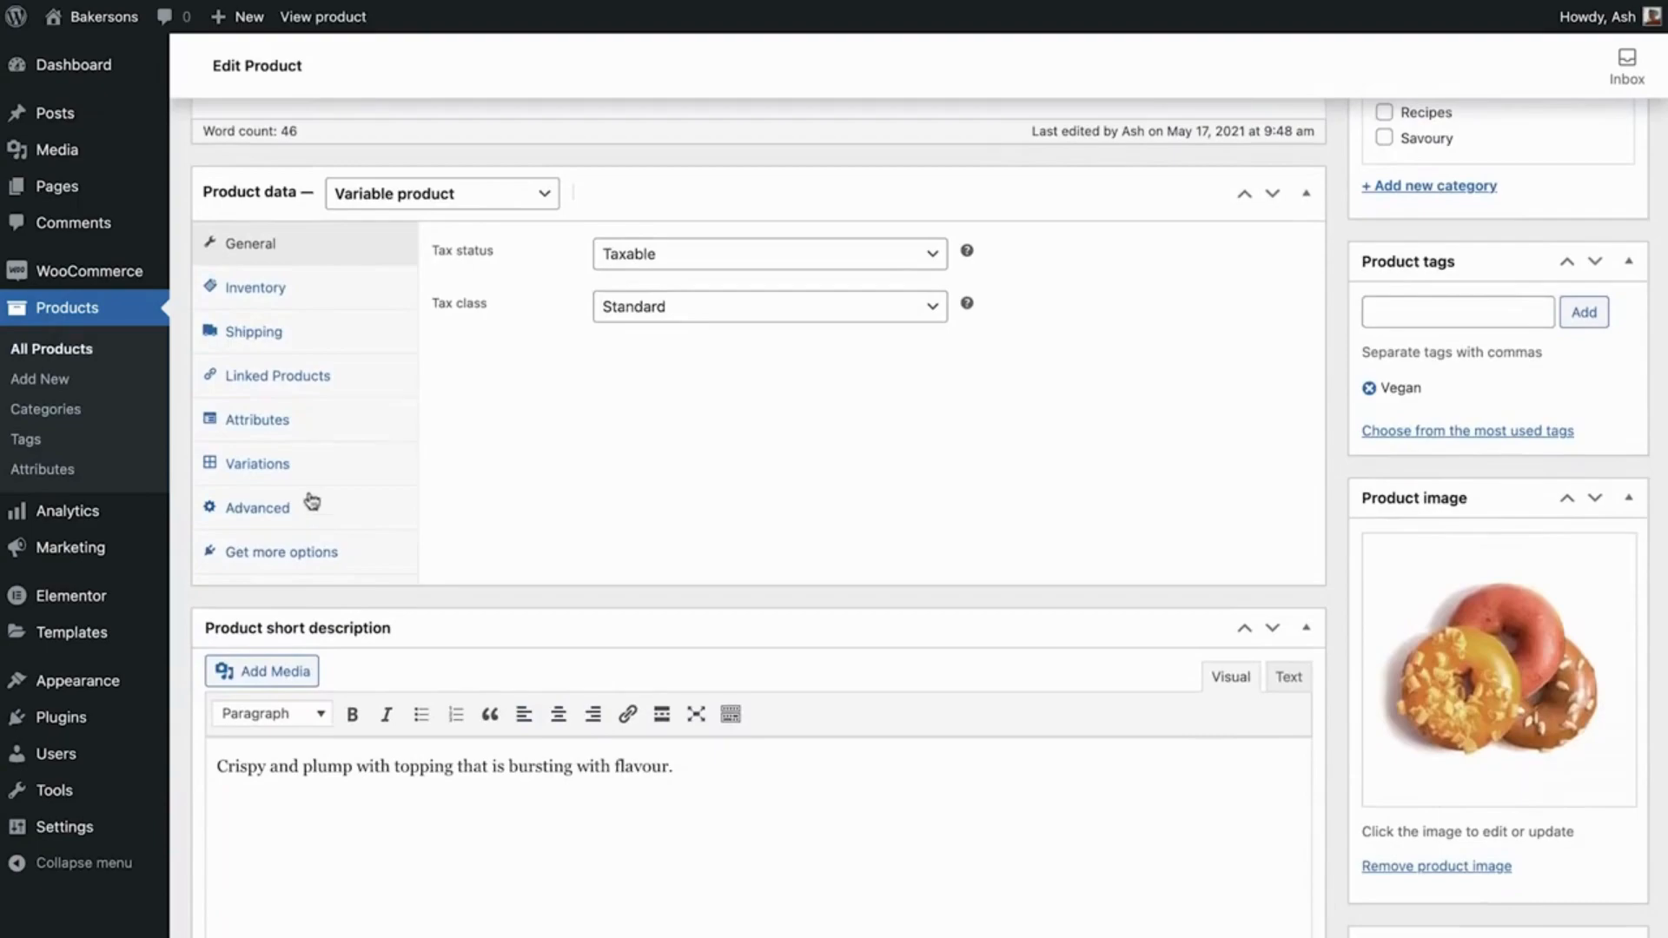
click(303, 437)
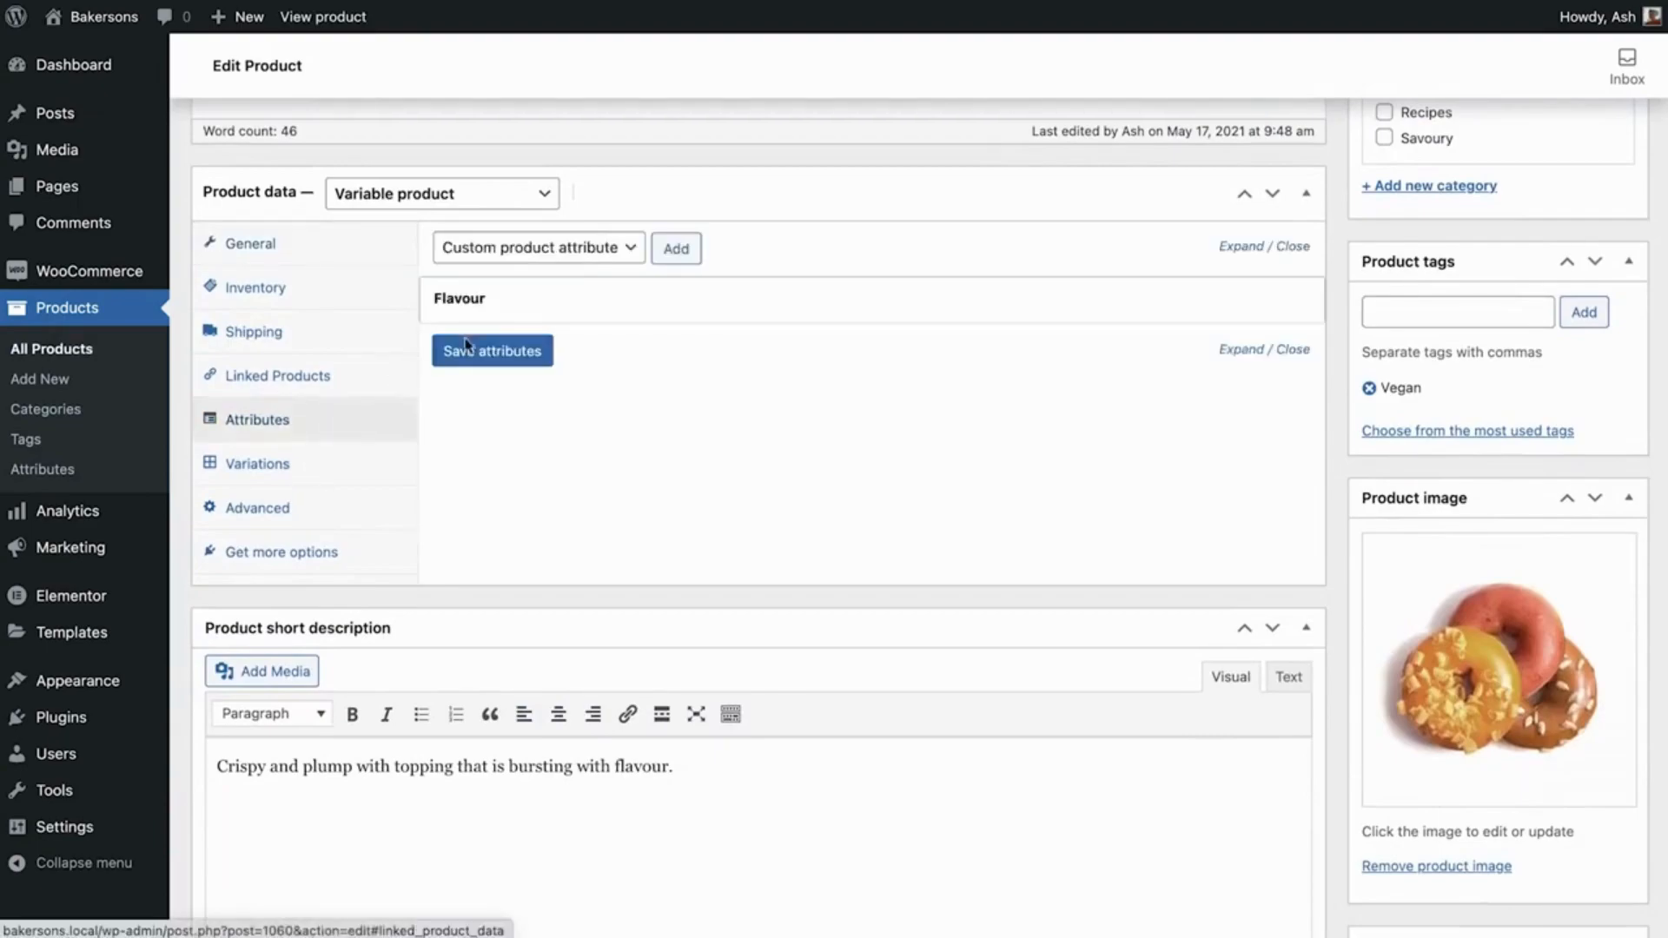
click(607, 256)
click(597, 273)
click(675, 250)
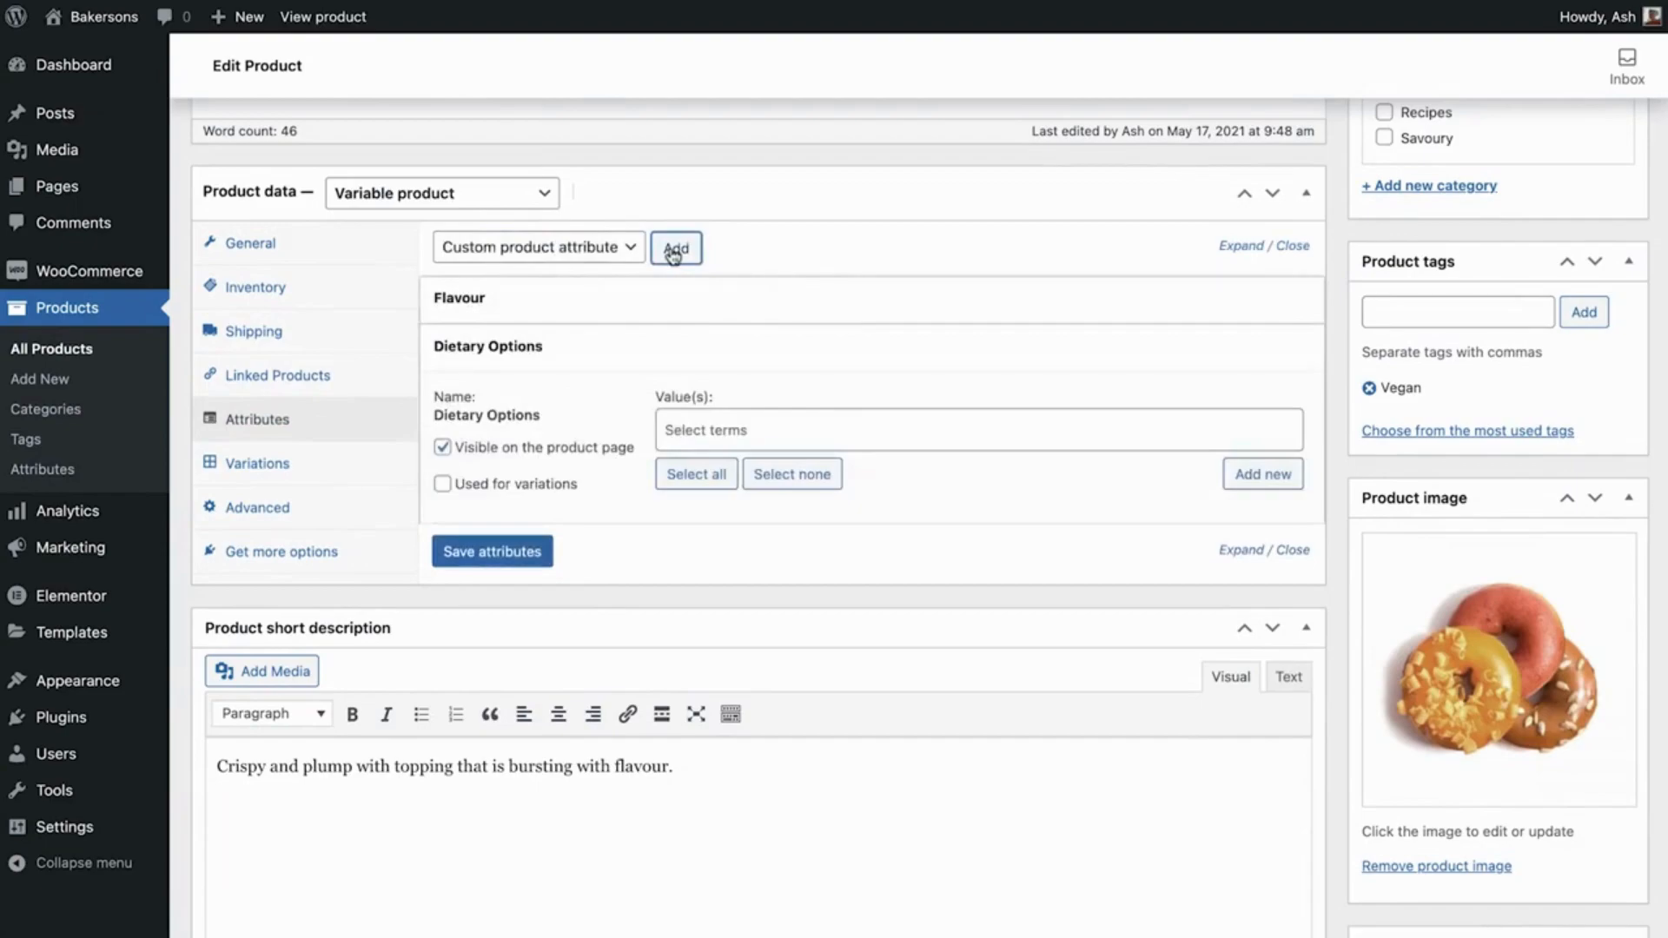
click(535, 487)
click(692, 477)
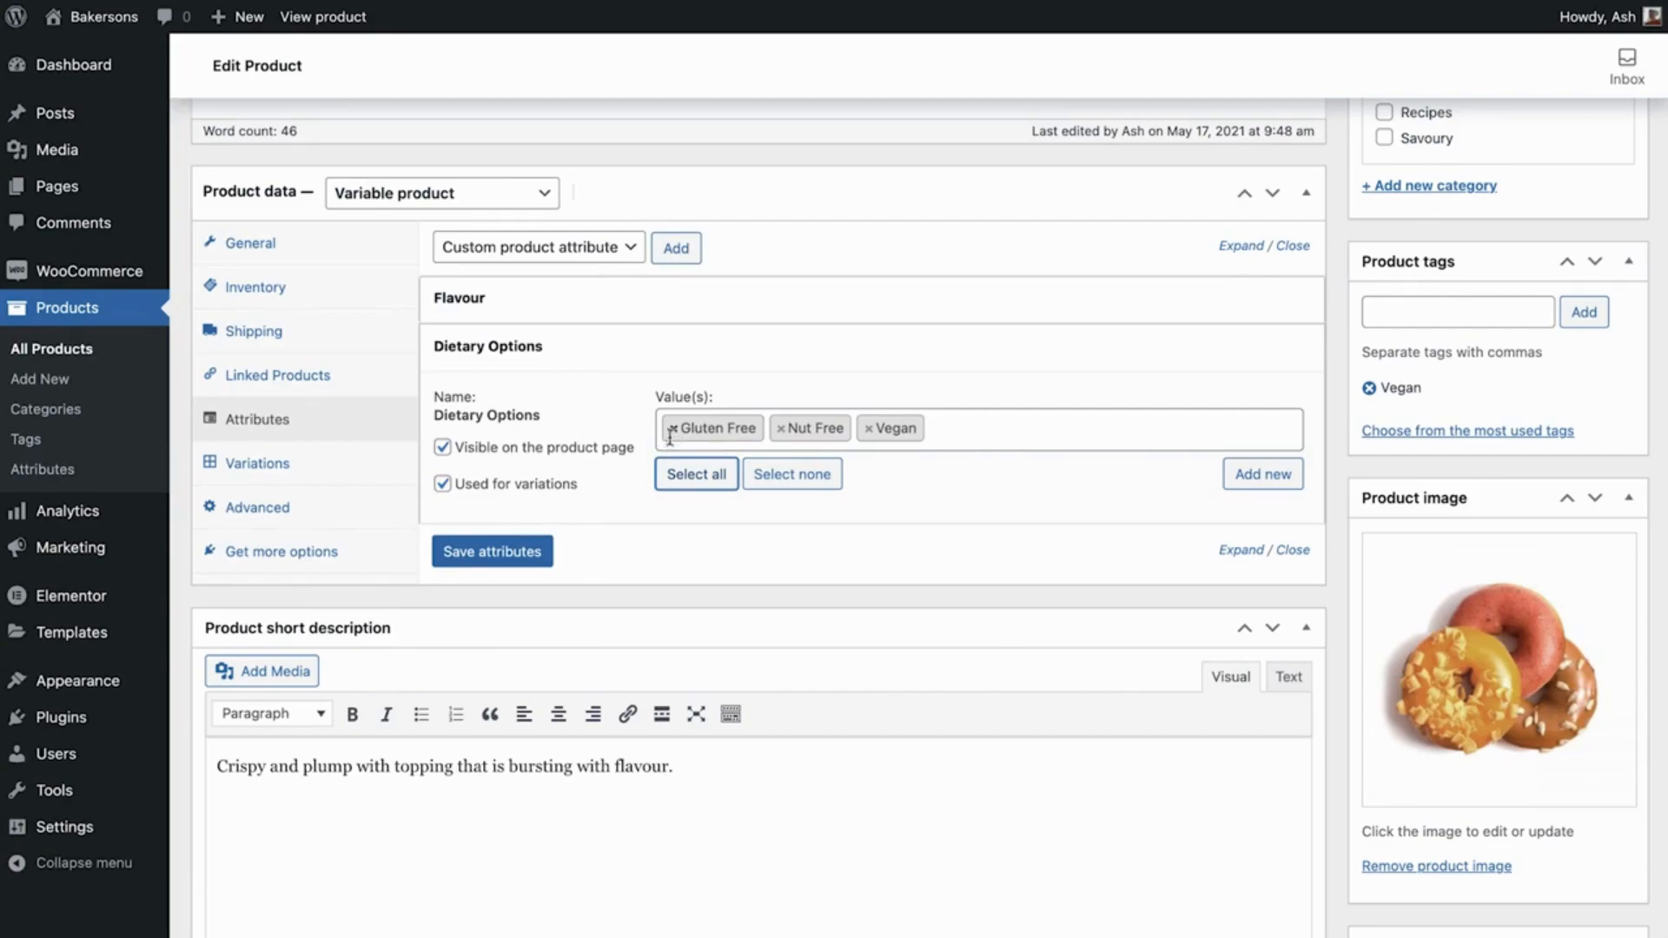
click(532, 556)
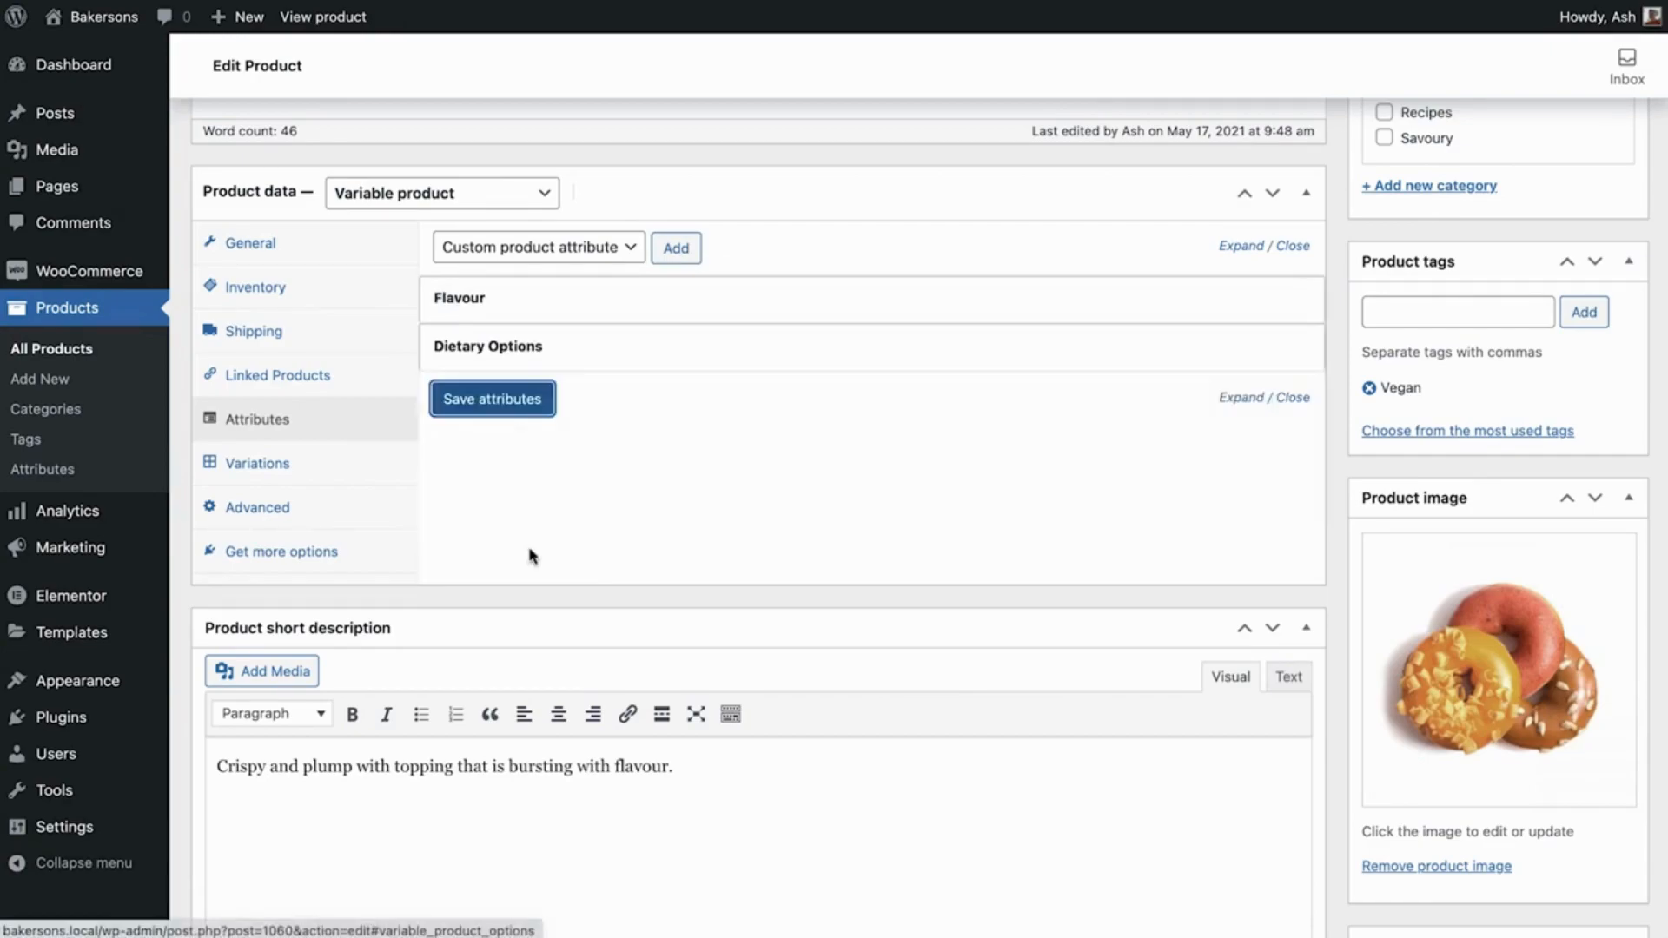
Step: Check the dietary option assigned to each flavour variation and update the Gourmet Doughnuts product
click(368, 477)
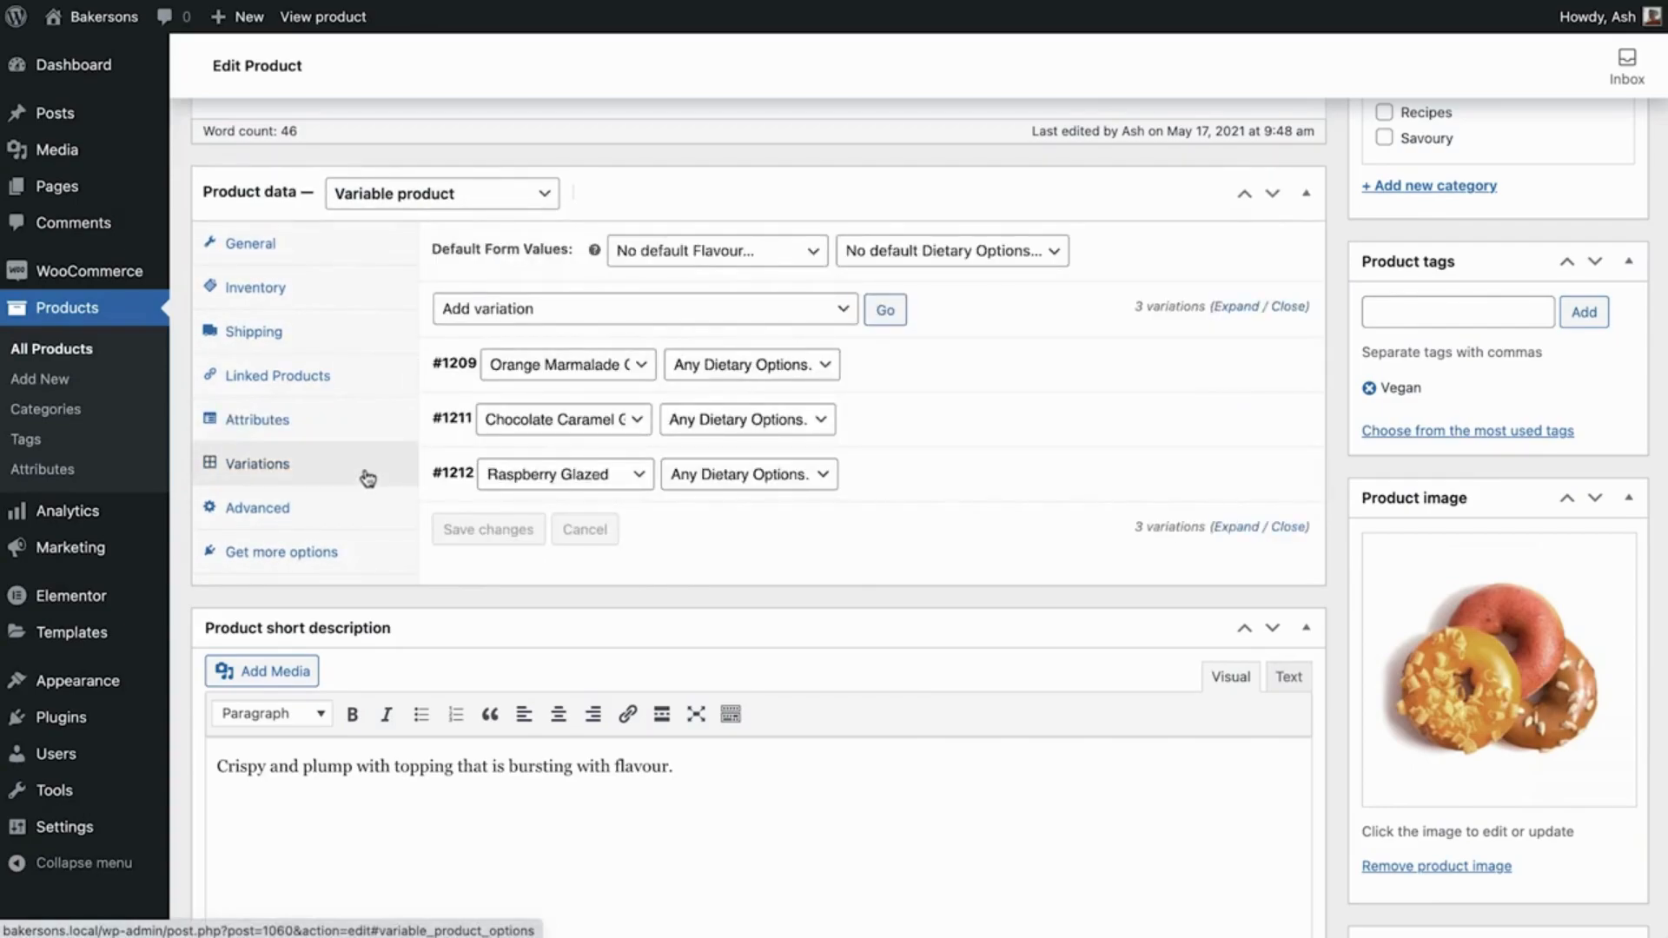
scroll(1349, 165, up, 7)
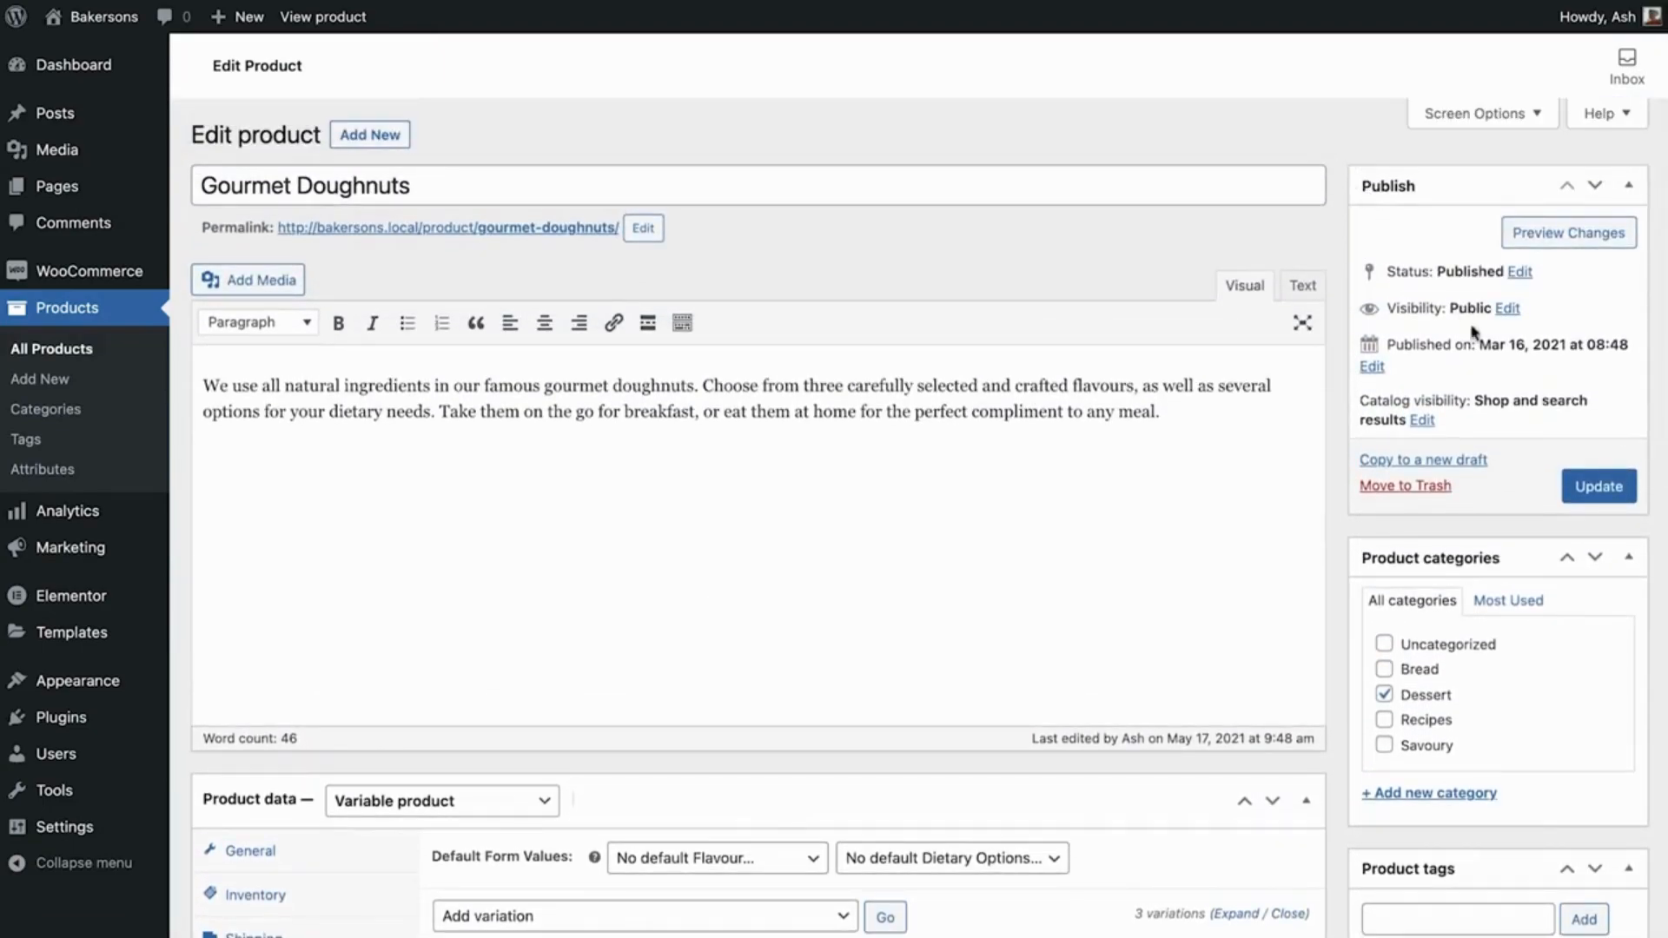
click(1591, 495)
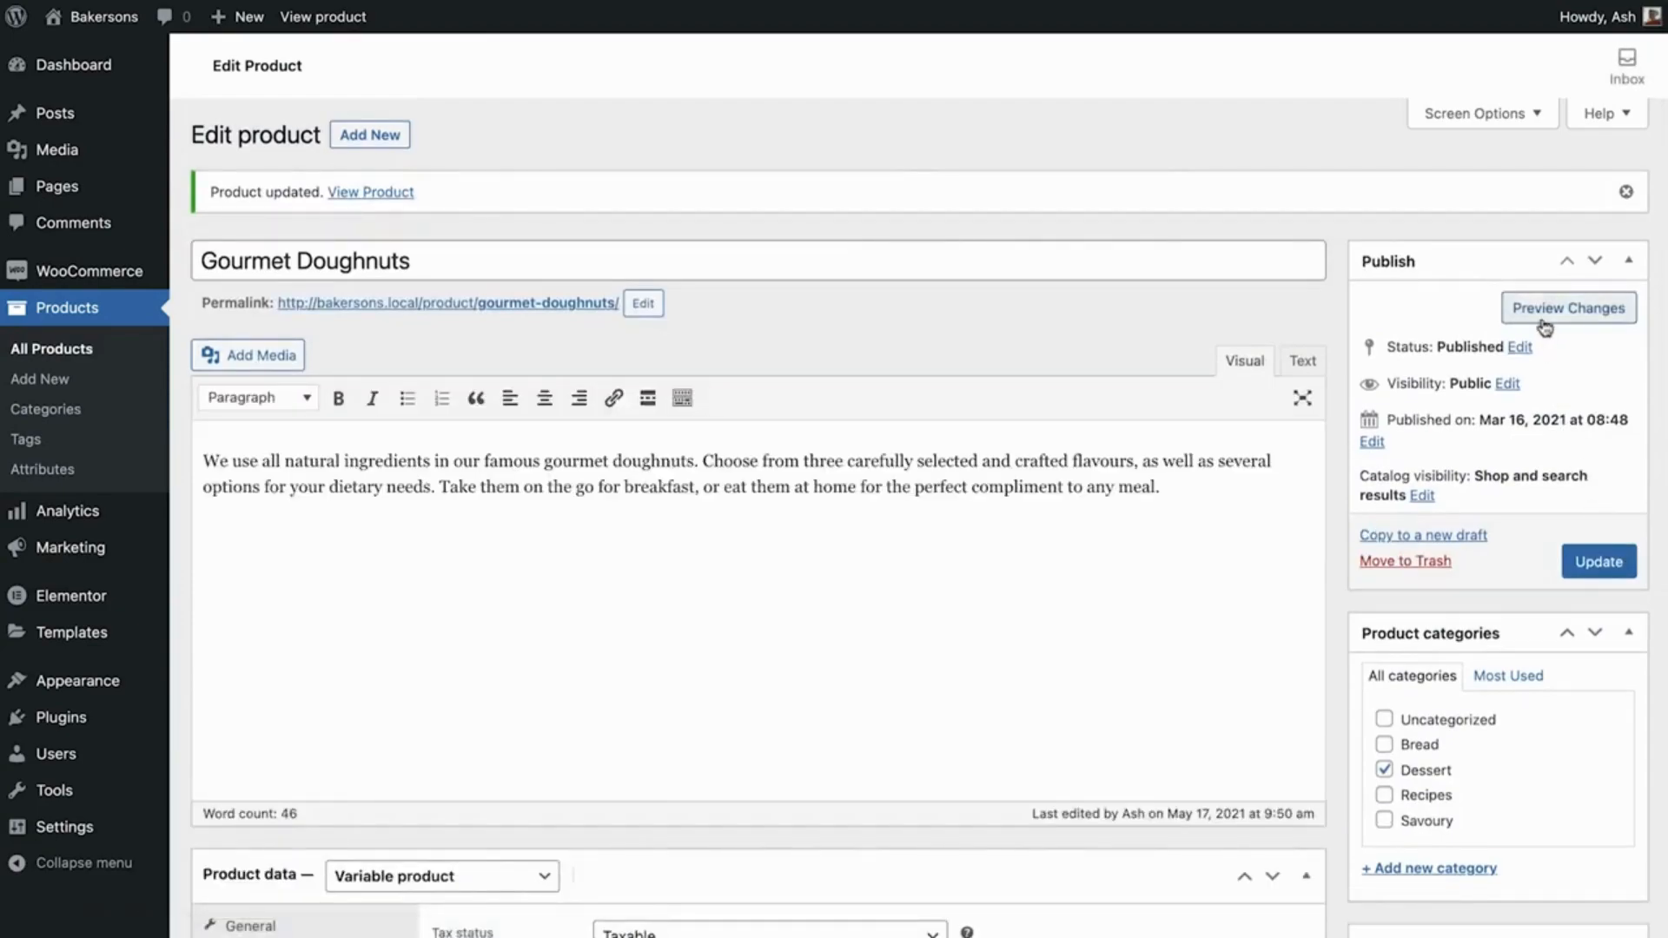
Step: Preview the product page and try Orange Marmalade Glazed with Nut Free, and Raspberry Glazed with Nut Free and Gluten Free
click(1543, 325)
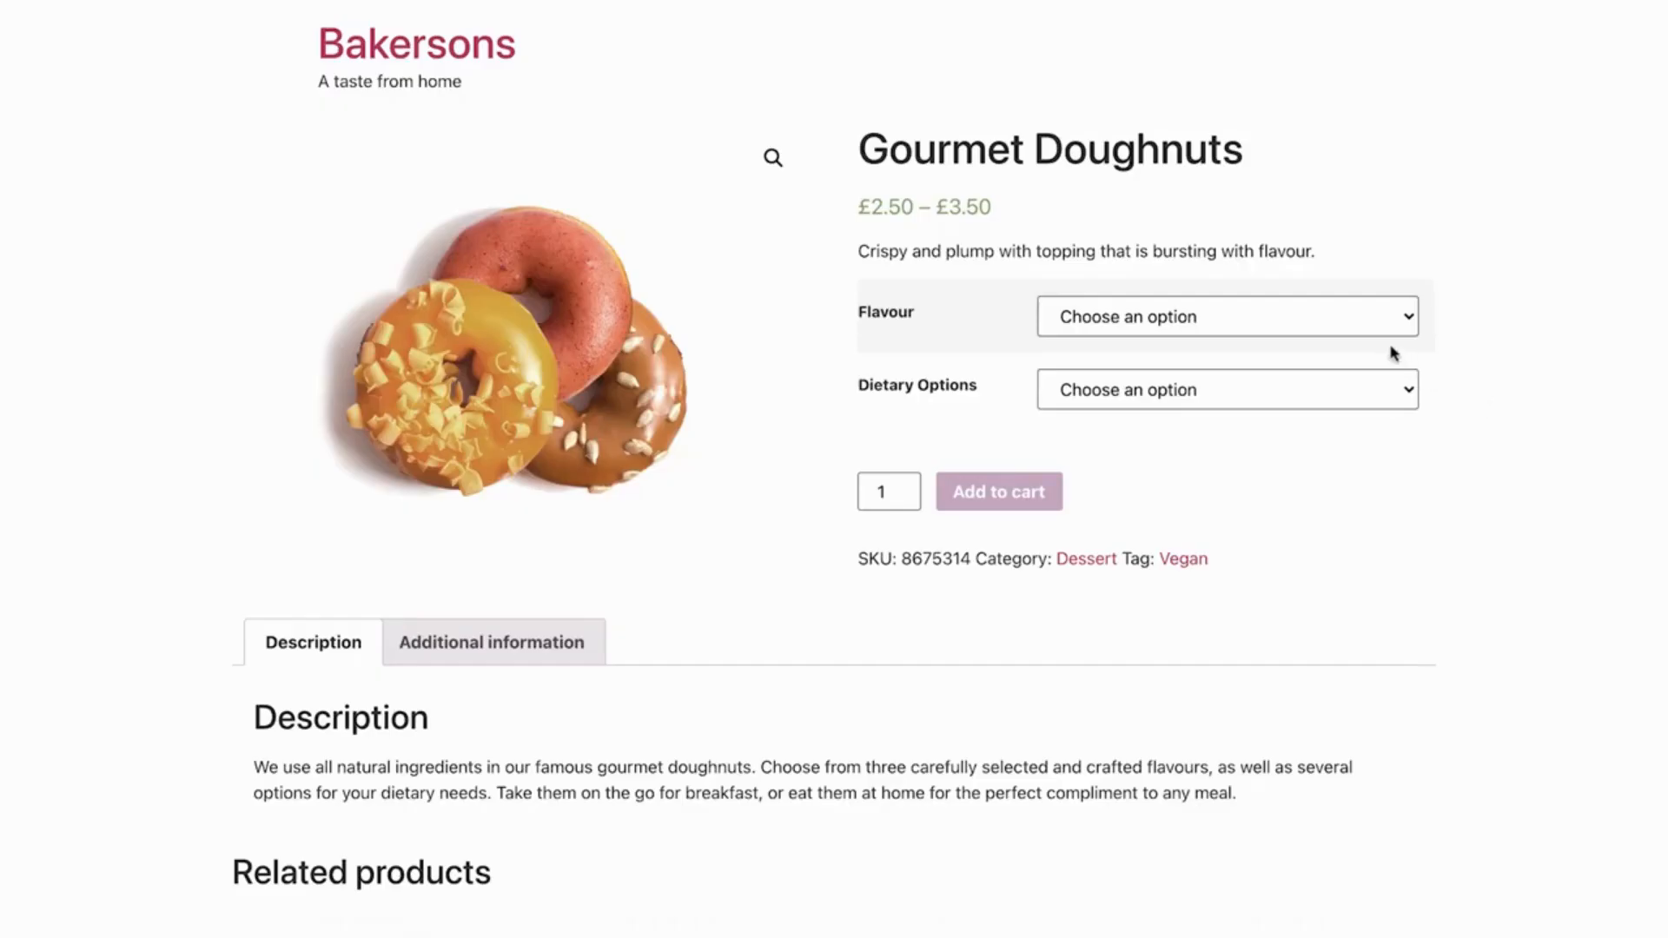
click(1355, 325)
click(1347, 344)
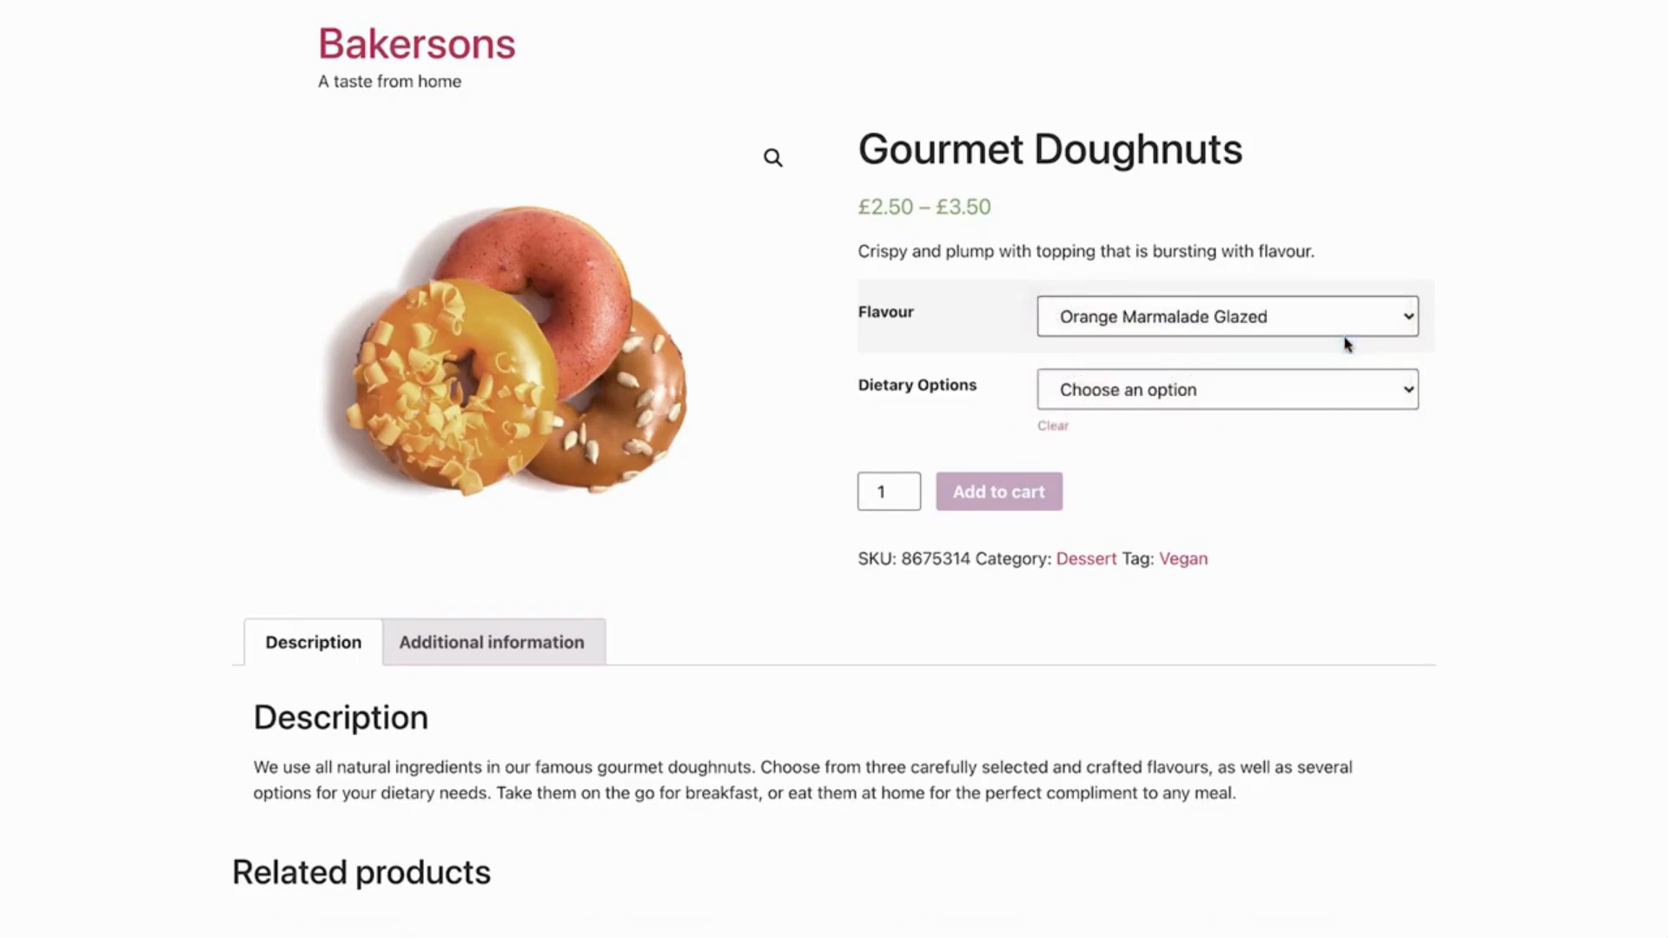
click(1329, 385)
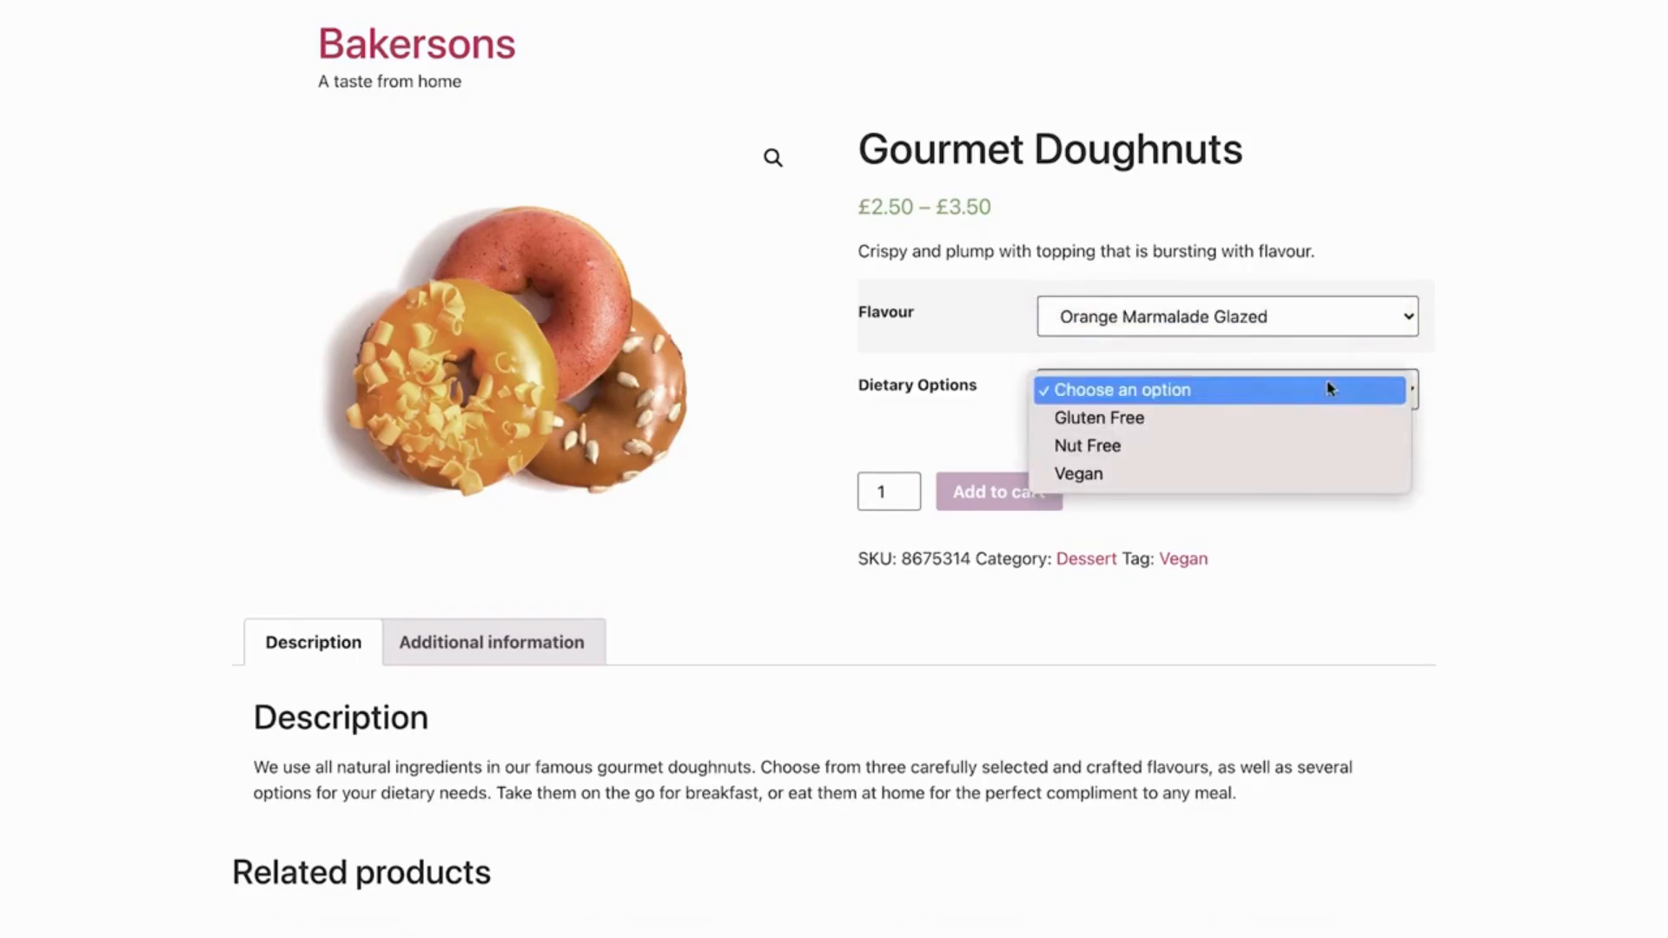
click(1307, 445)
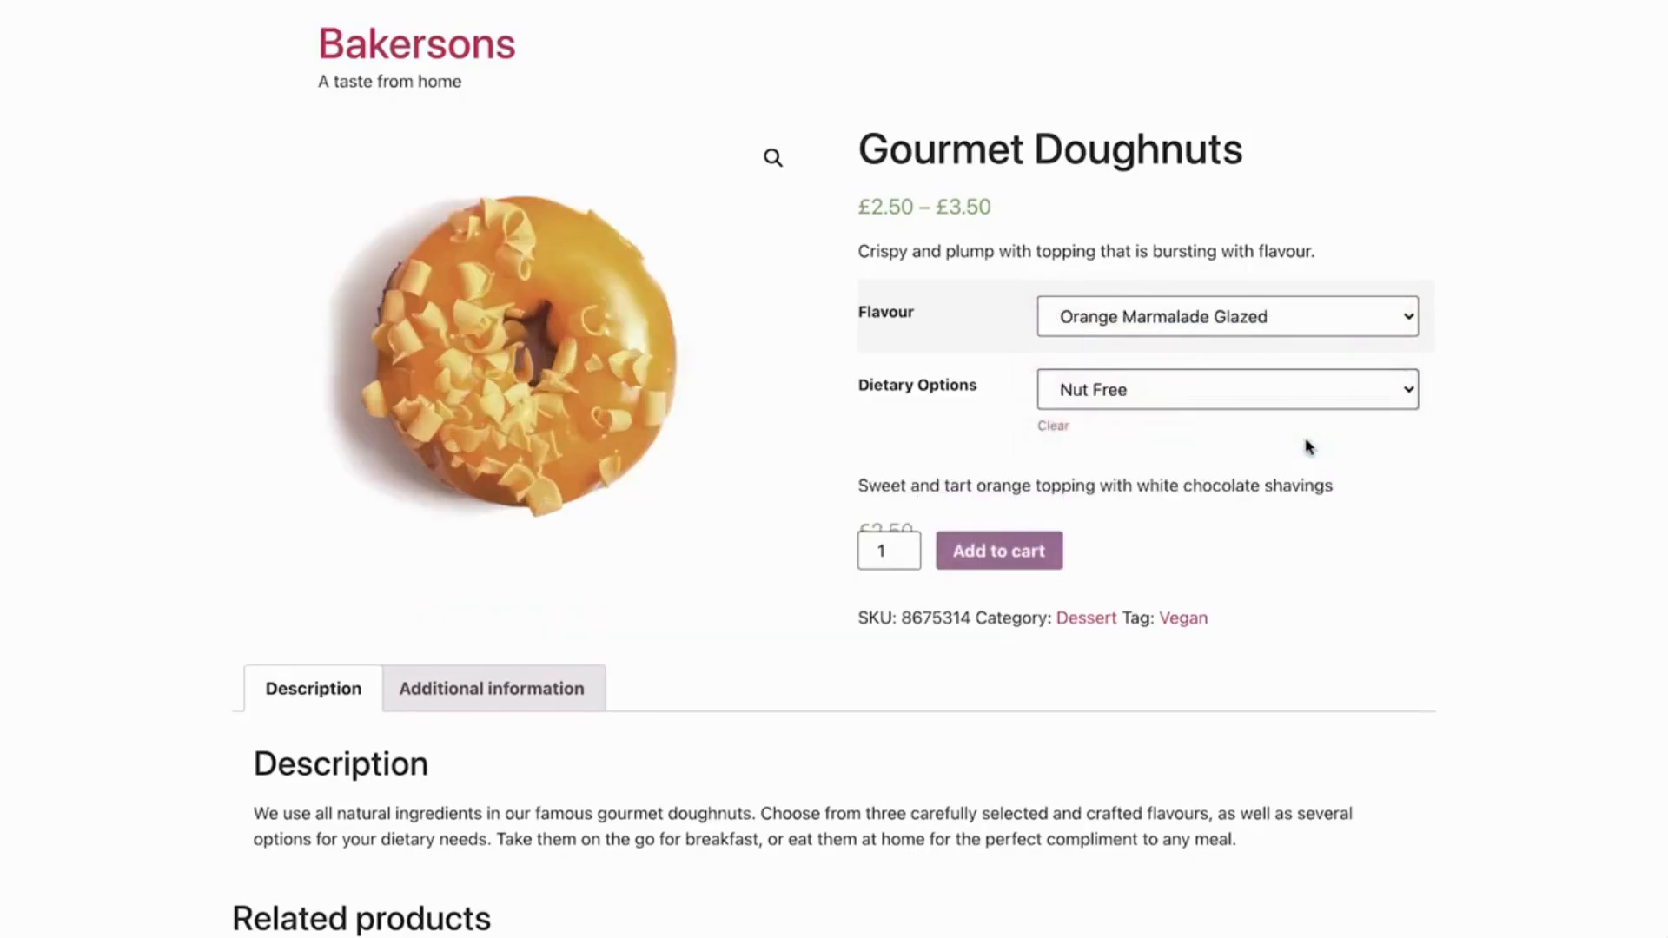
click(1359, 332)
click(1343, 376)
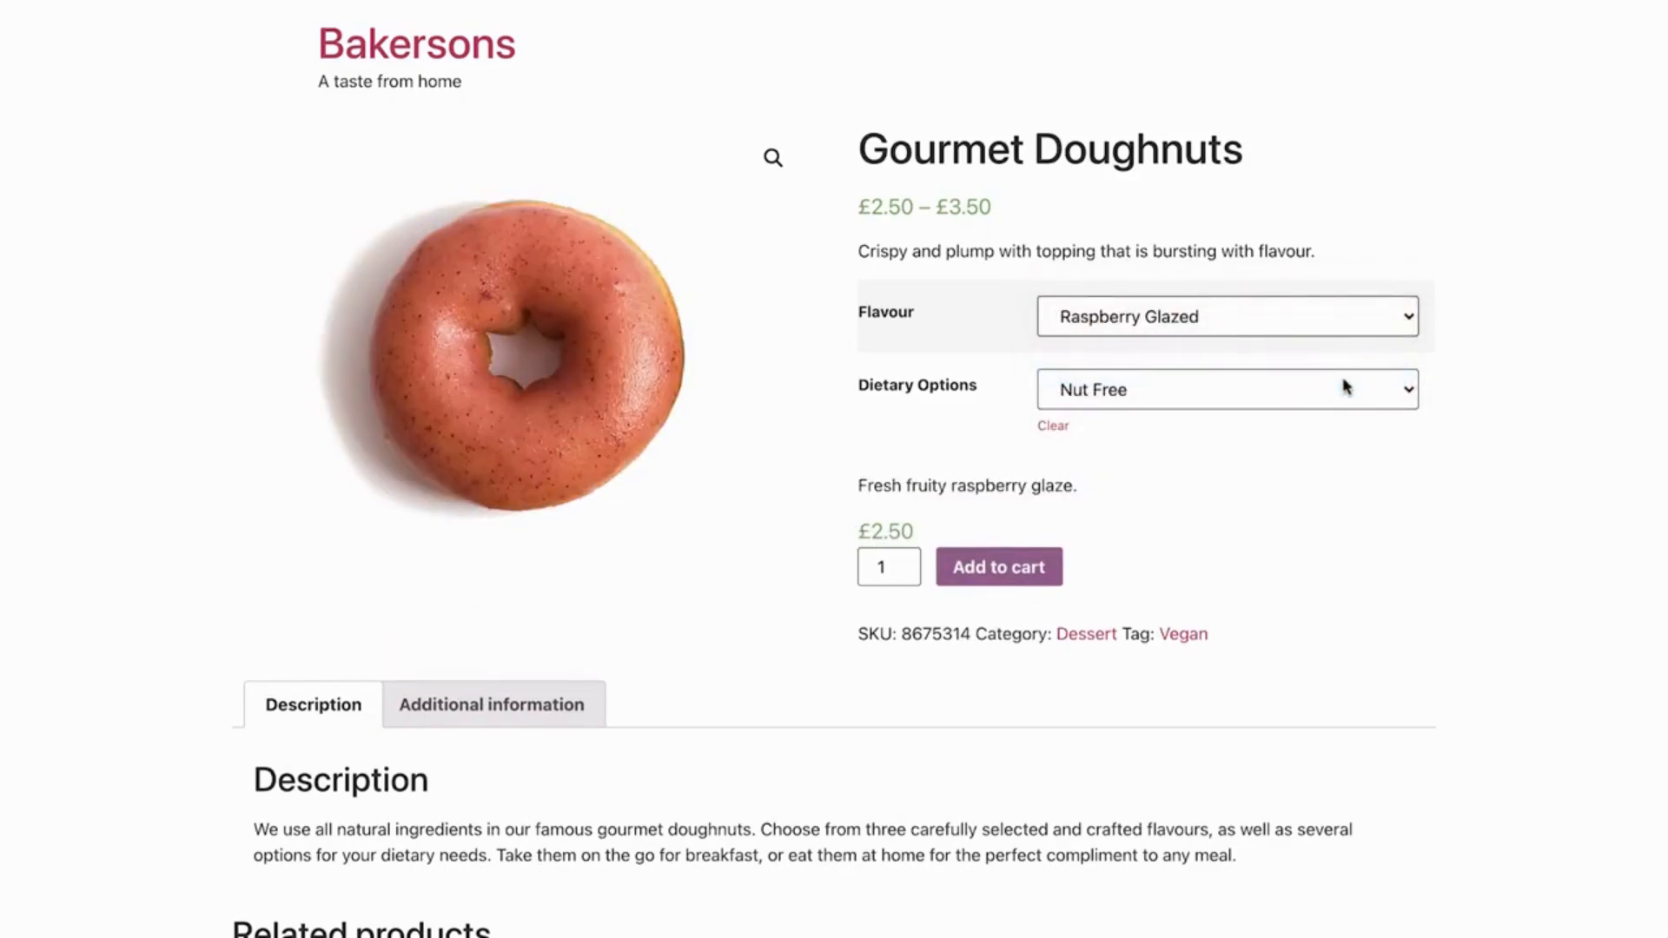
click(1342, 381)
click(1347, 365)
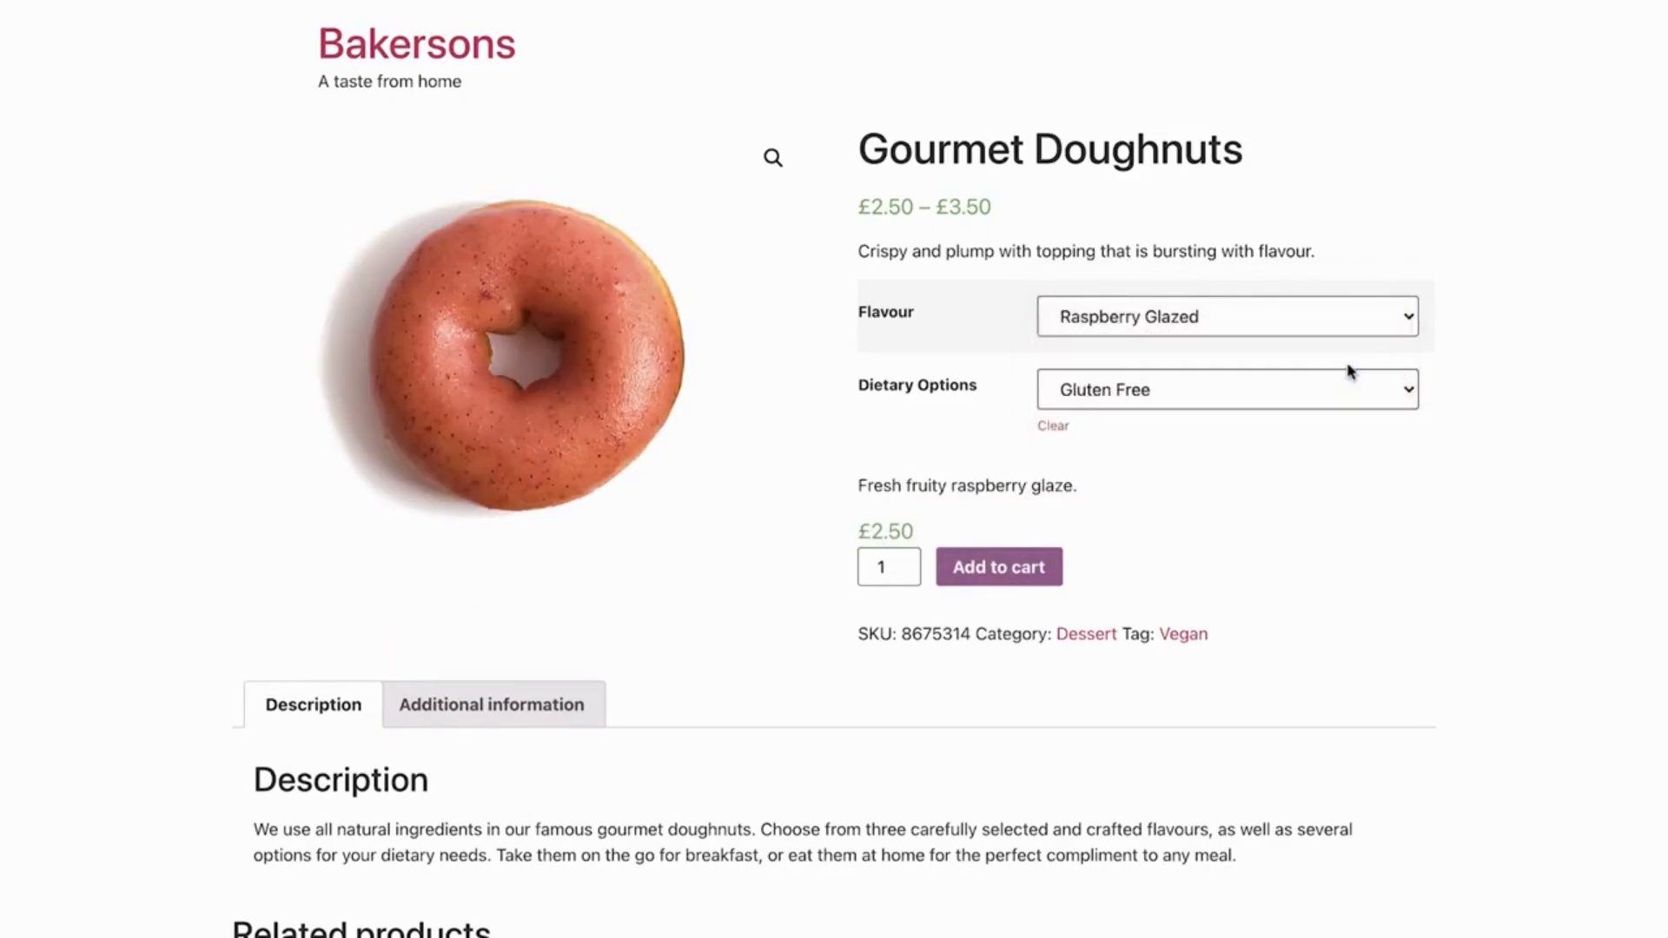